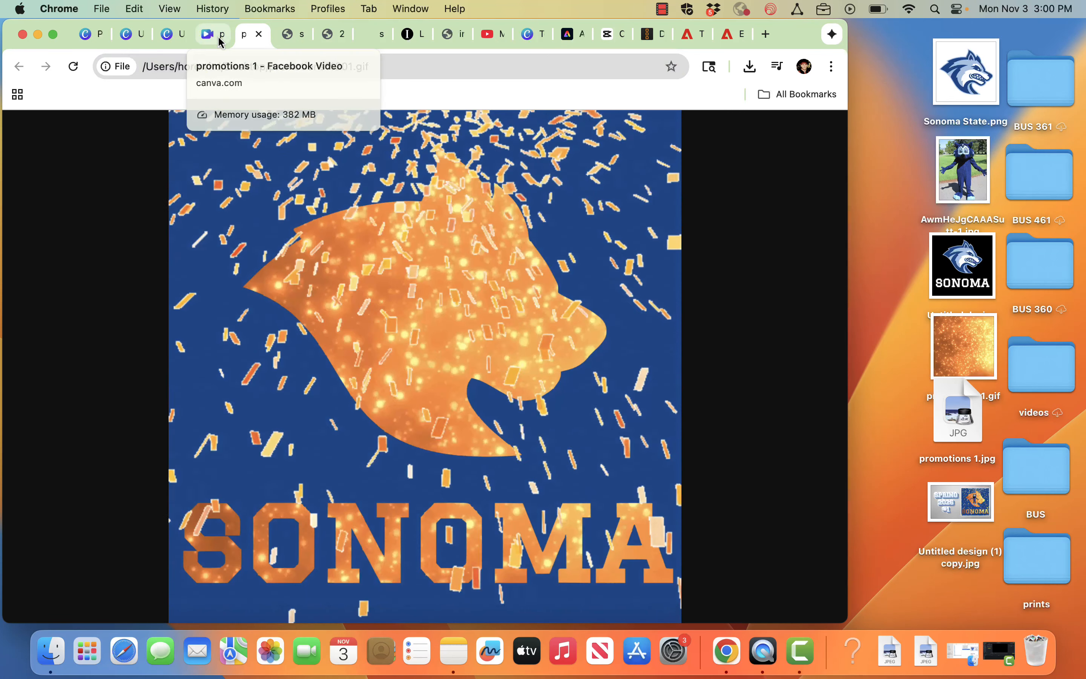
Look through the promotions 1 video design, the textbook covers, the classroom photos and the YouTube channel page
left_click(218, 36)
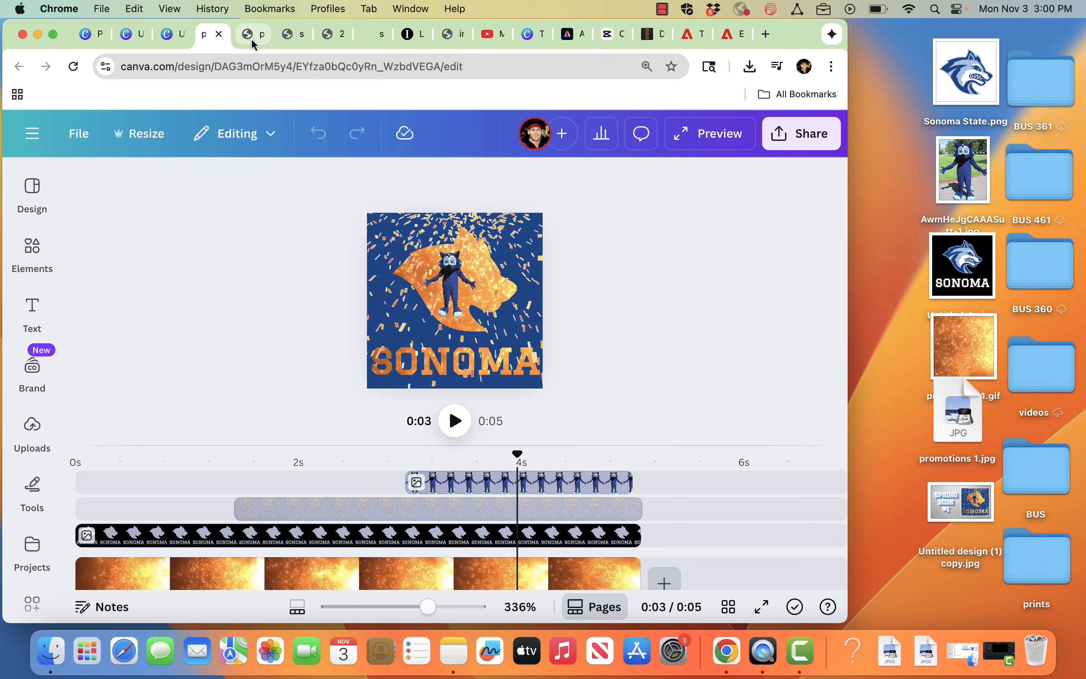
left_click(301, 43)
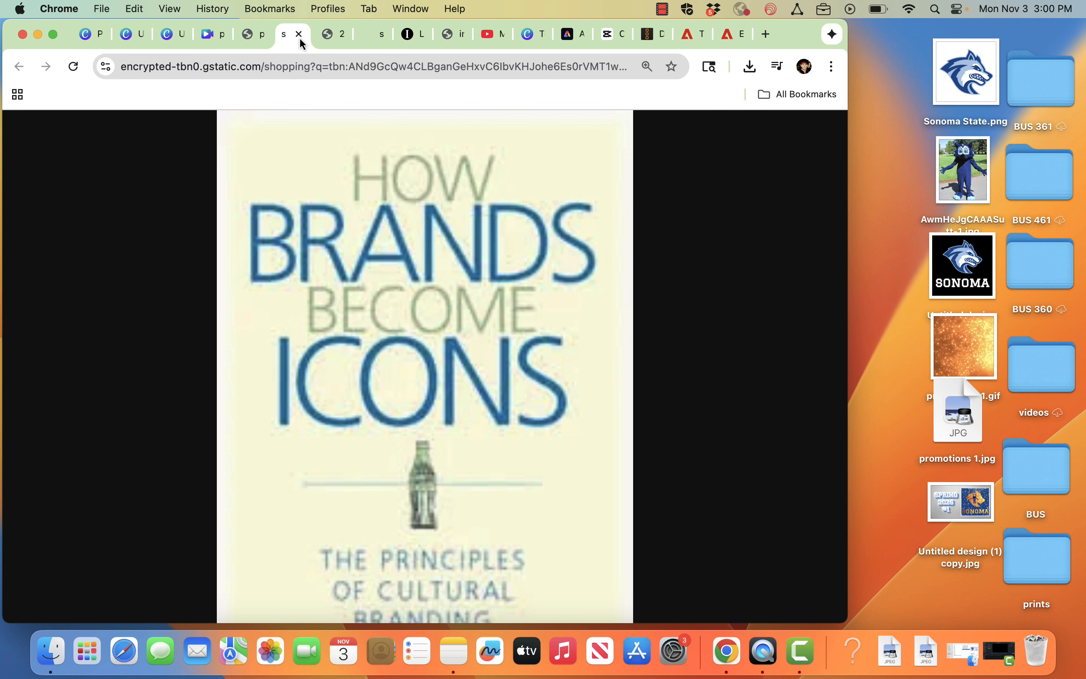
scroll(336, 193, "down", 5)
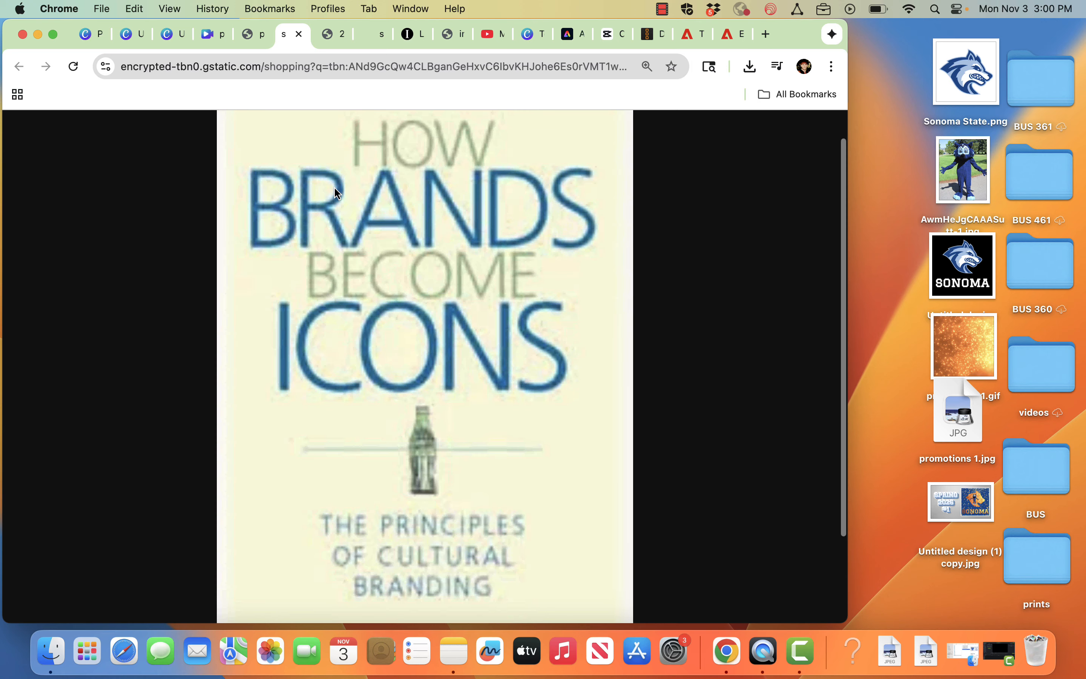
scroll(335, 193, "up", 5)
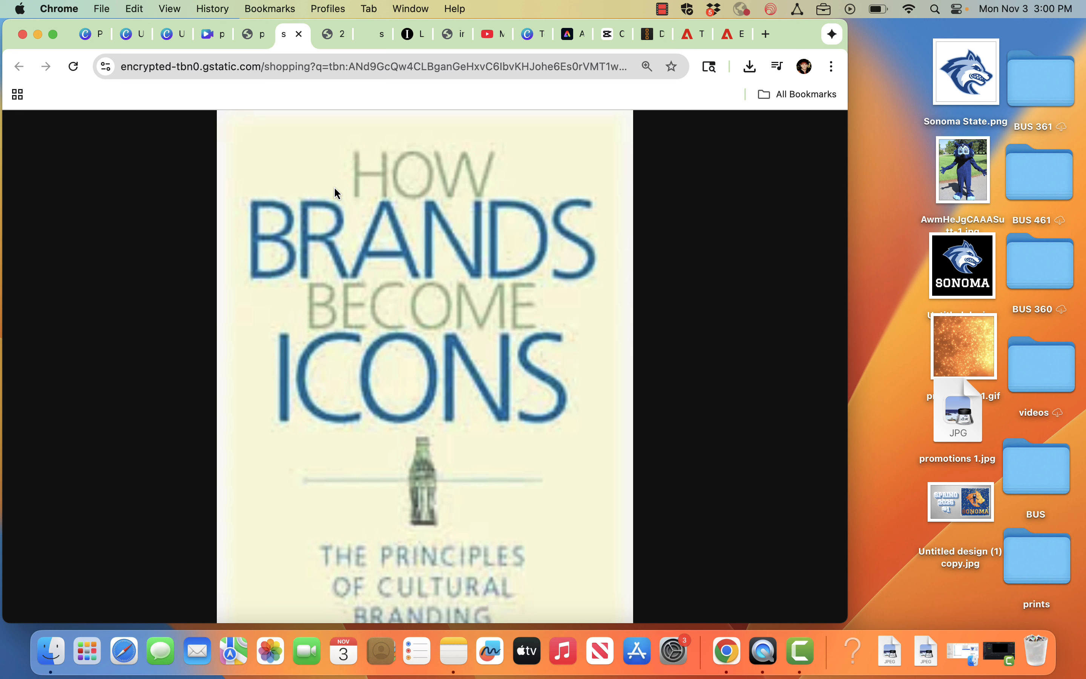
left_click(332, 34)
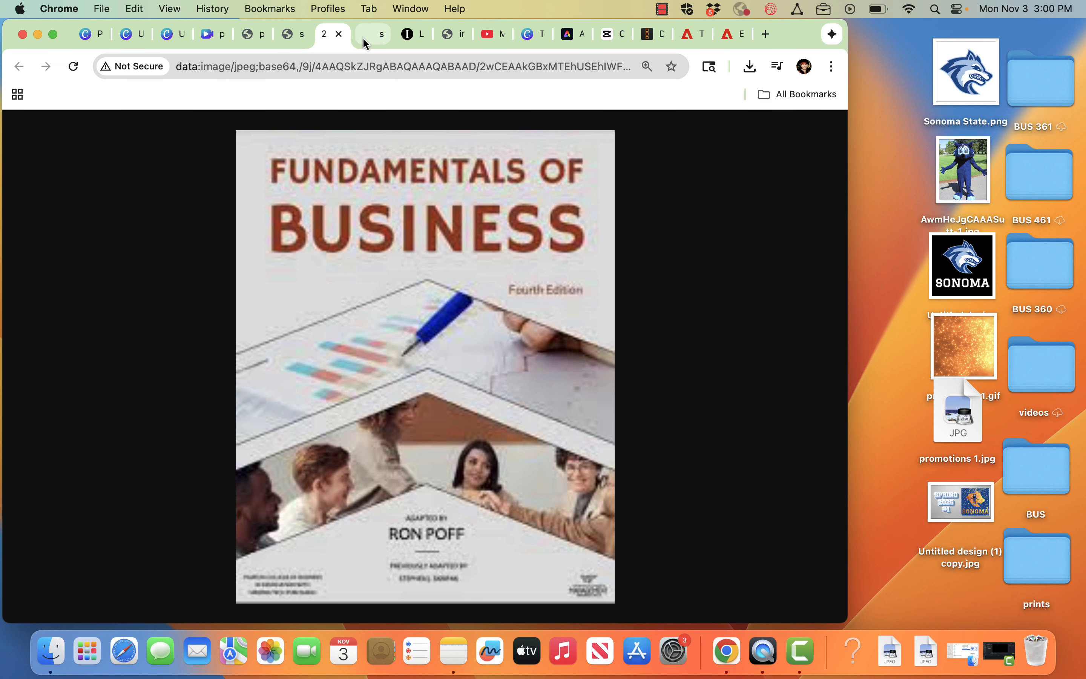
left_click(375, 40)
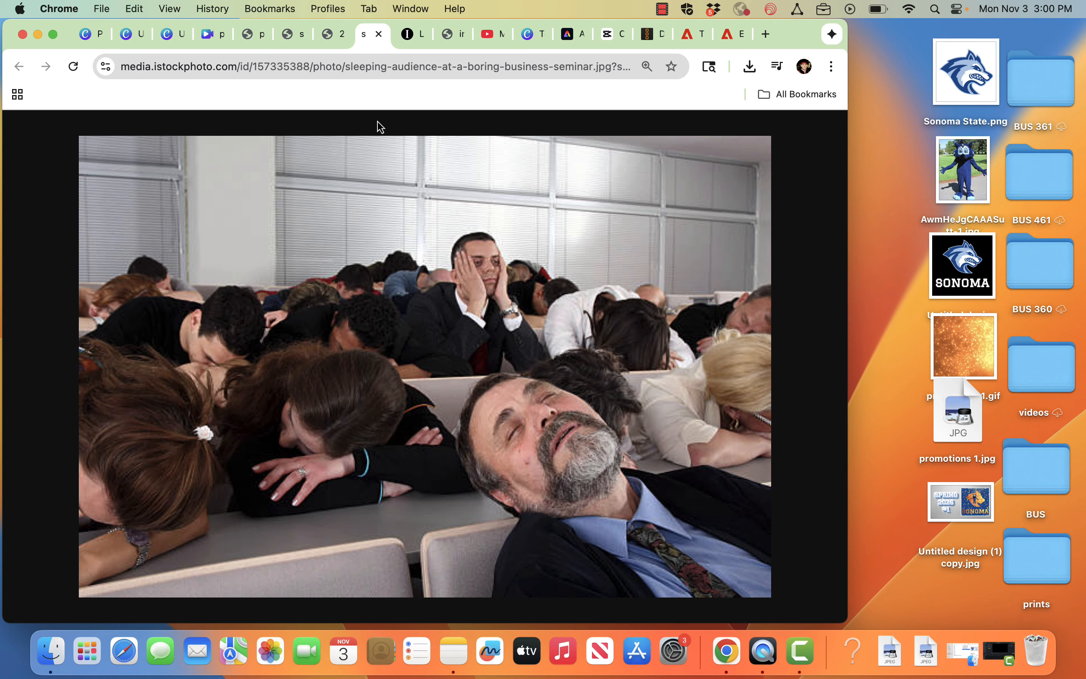
left_click(421, 37)
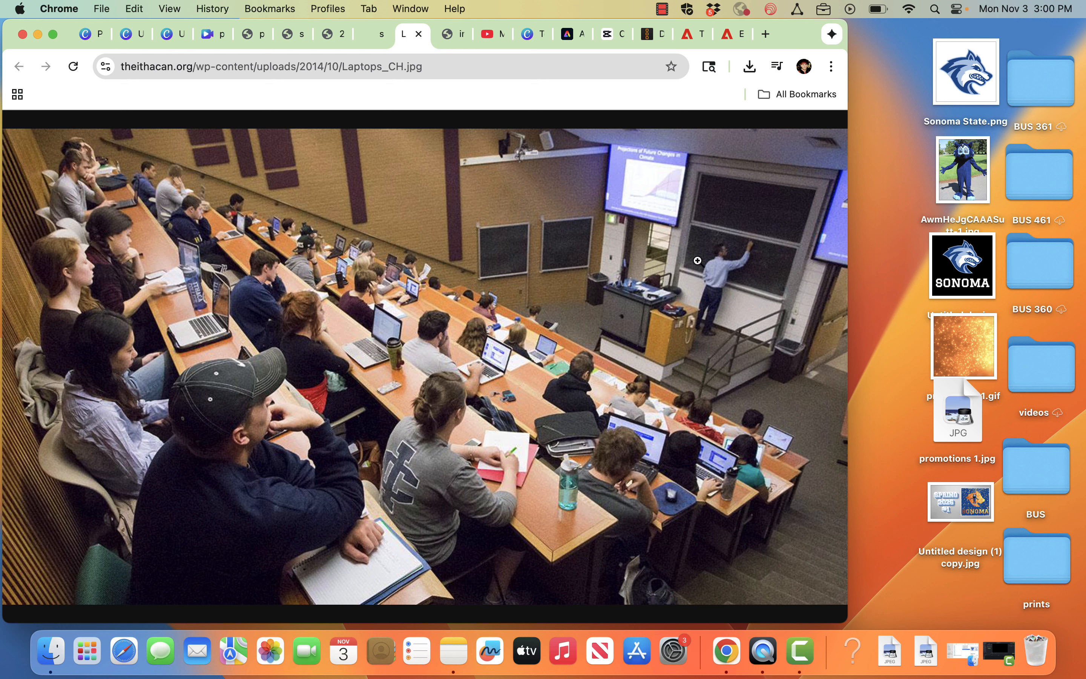
left_click(452, 36)
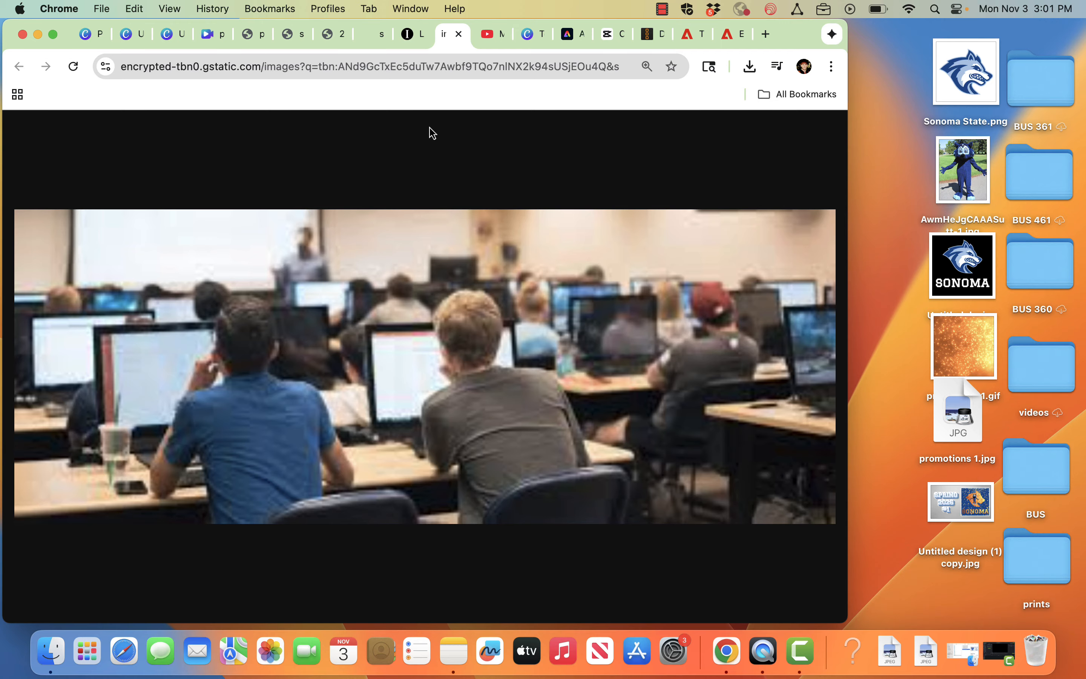
left_click(502, 40)
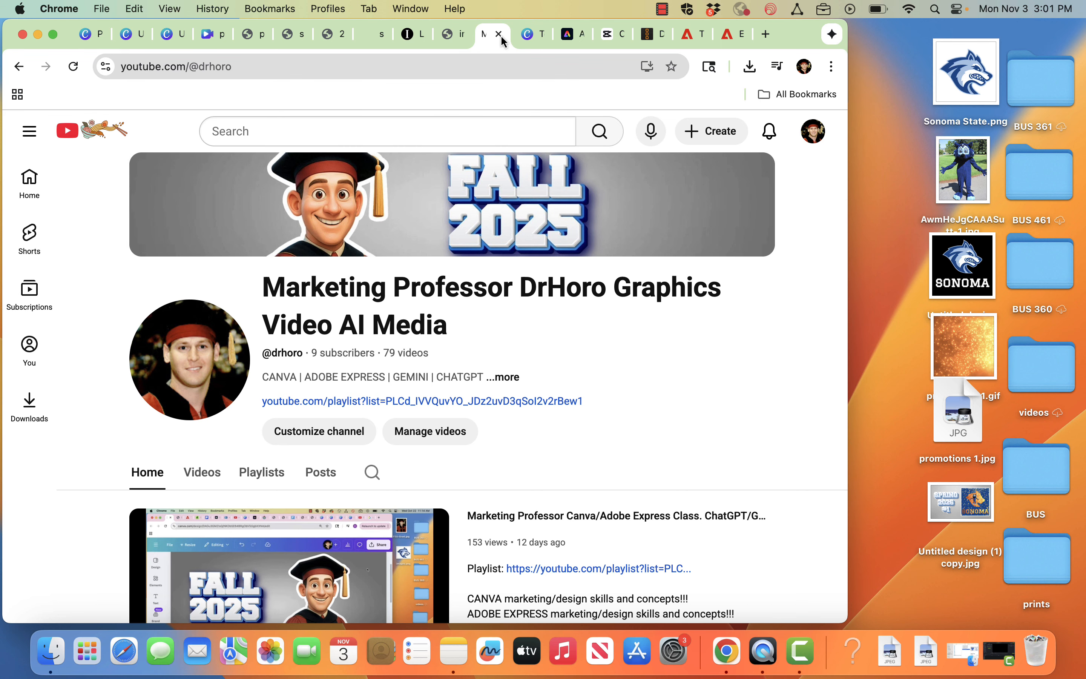
View the Canva templates, Adobe Express, CapCut, DaVinci Resolve, Photoshop and Premiere pages in turn
left_click(534, 34)
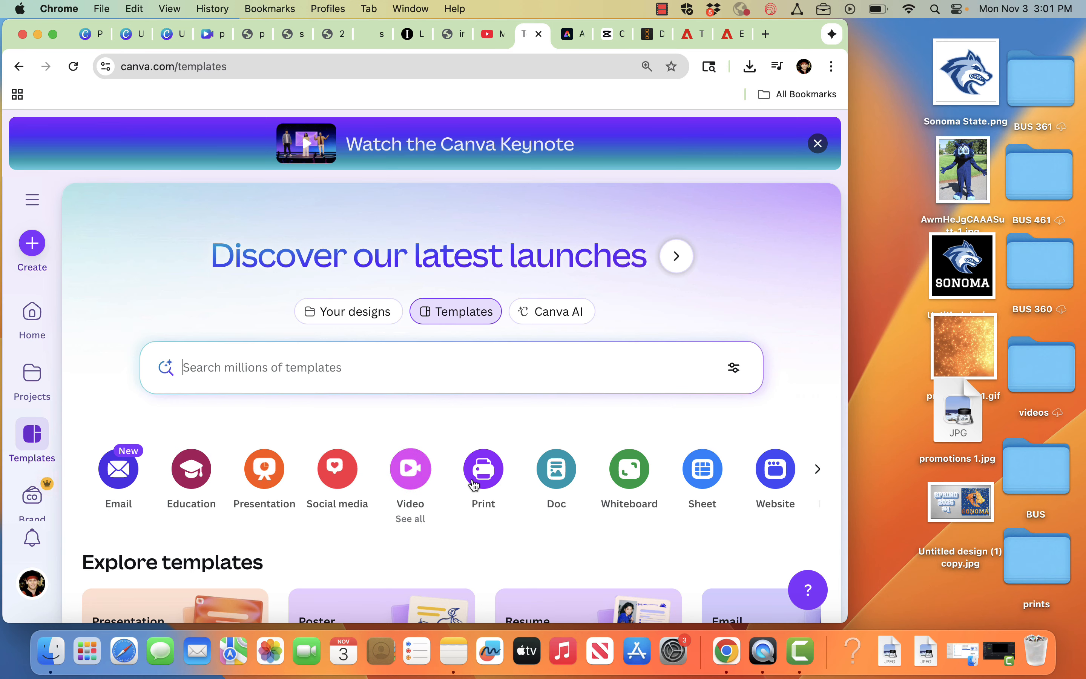
left_click(578, 36)
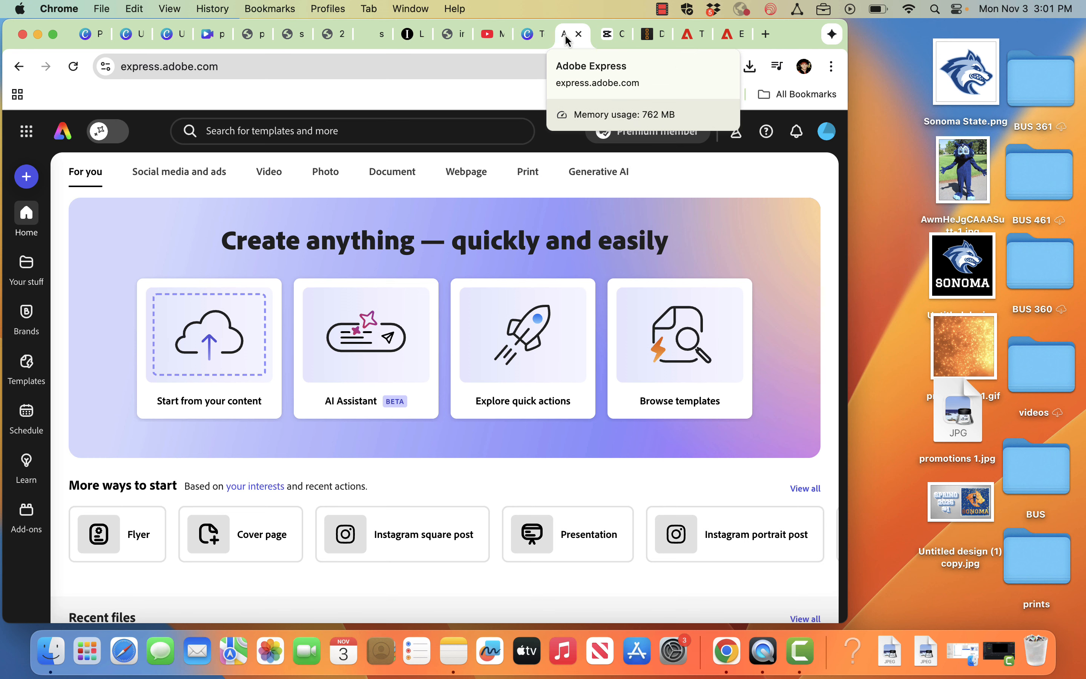
left_click(619, 41)
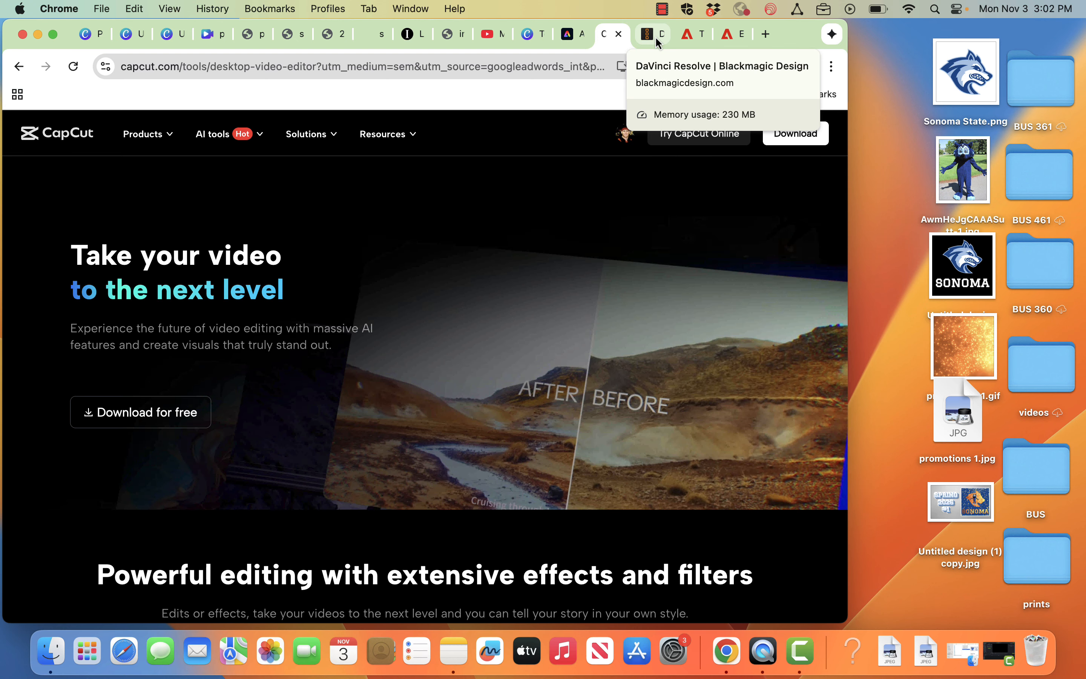
left_click(655, 35)
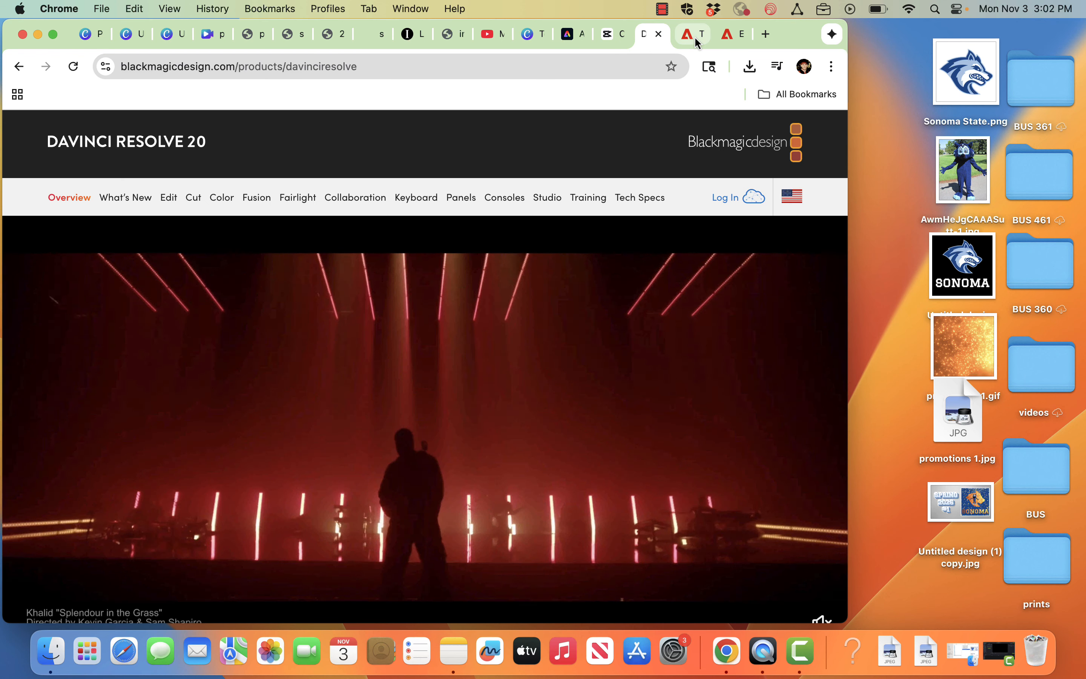
left_click(696, 40)
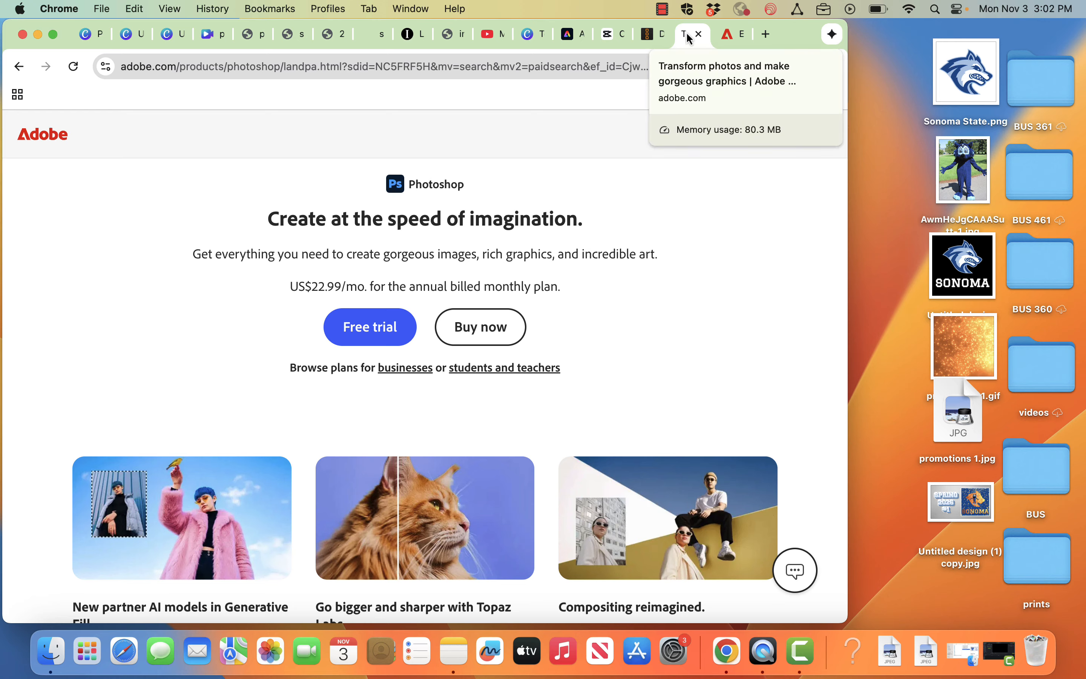
left_click(734, 38)
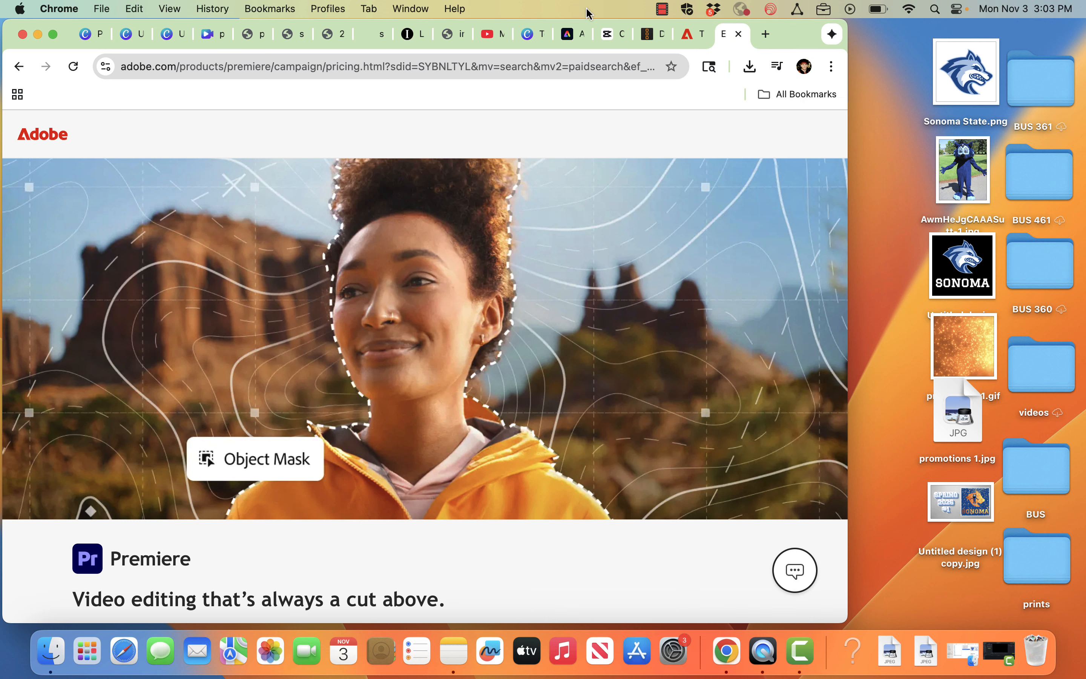
Revisit the YouTube channel, Canva templates, Spring 2026 #1 thumbnail design, promotions 1 video project and its exported GIF
left_click(491, 36)
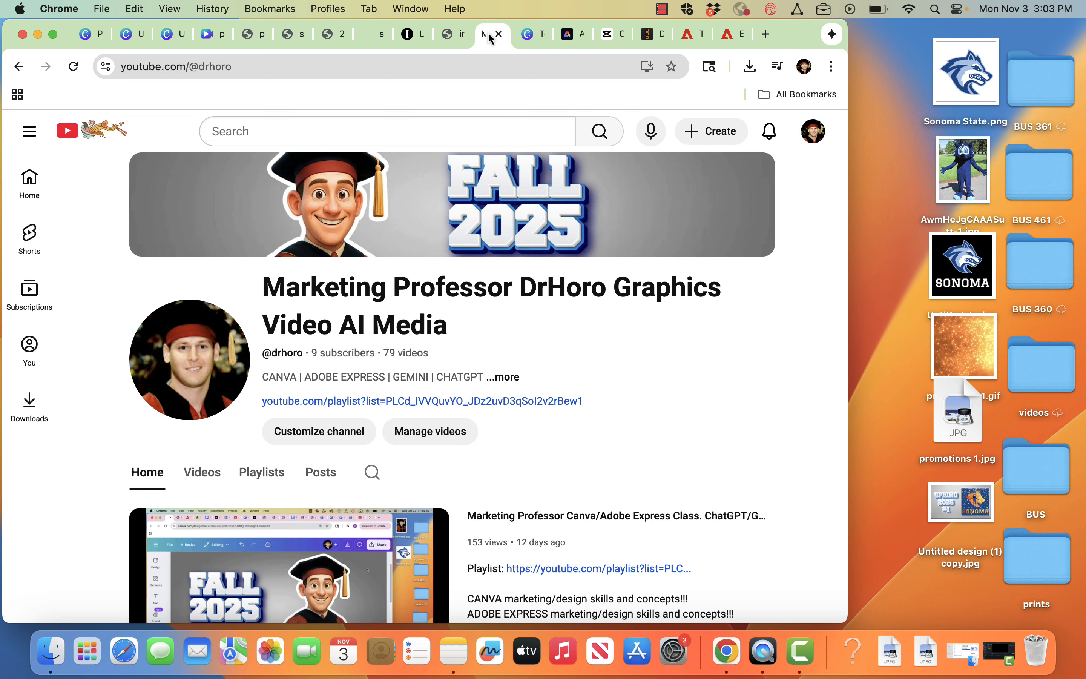
left_click(534, 39)
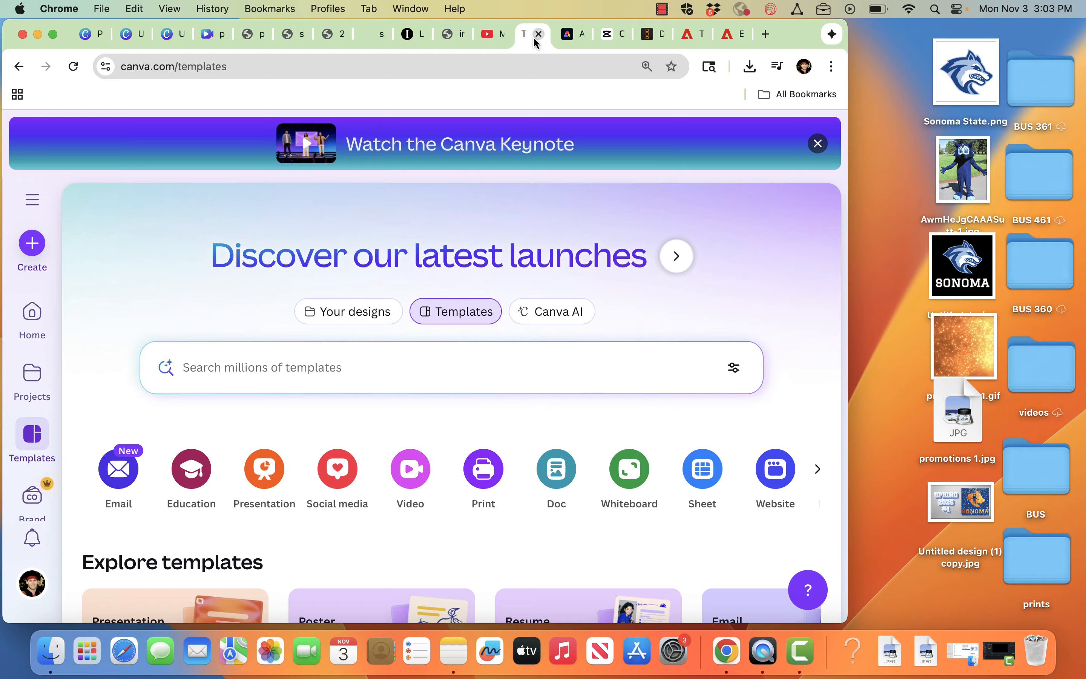
left_click(177, 35)
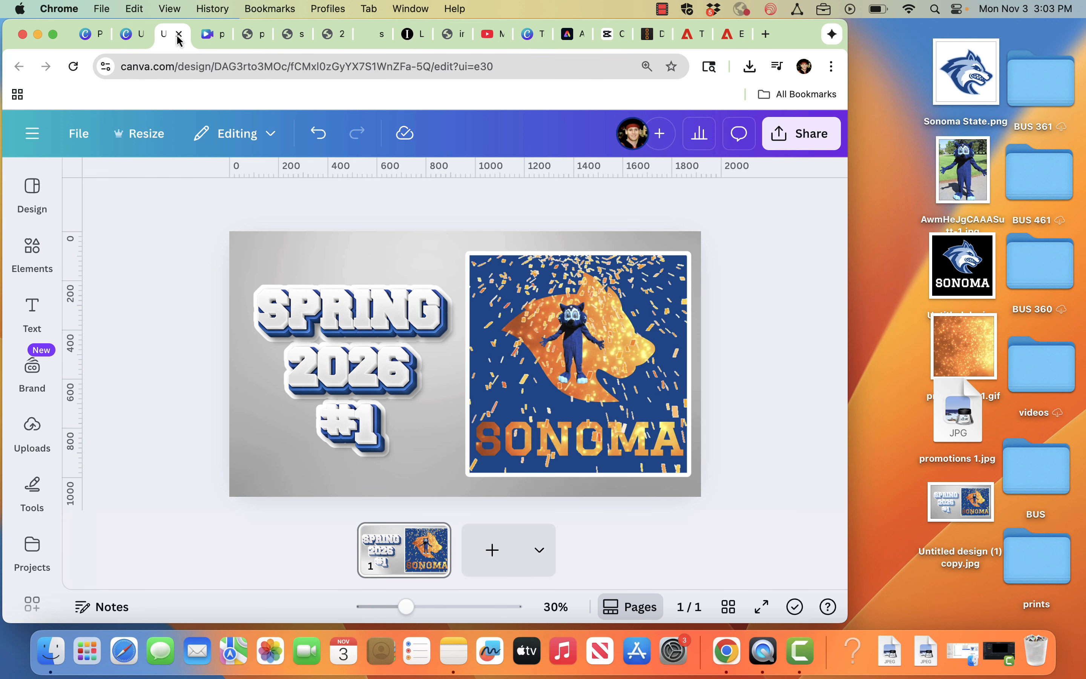
left_click(213, 35)
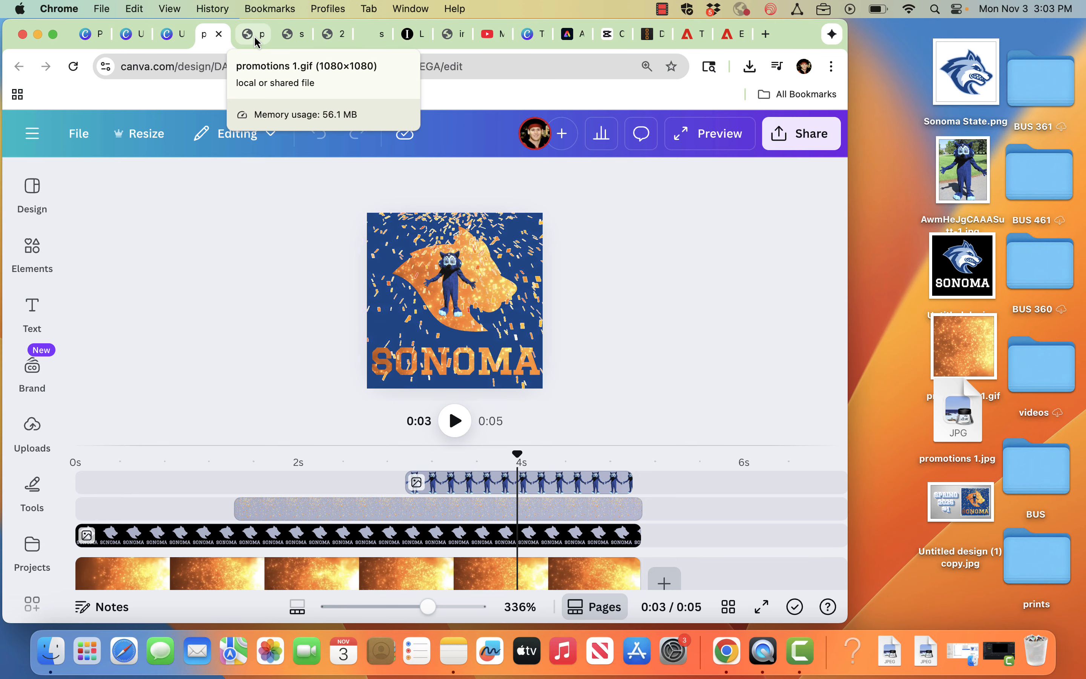
left_click(173, 34)
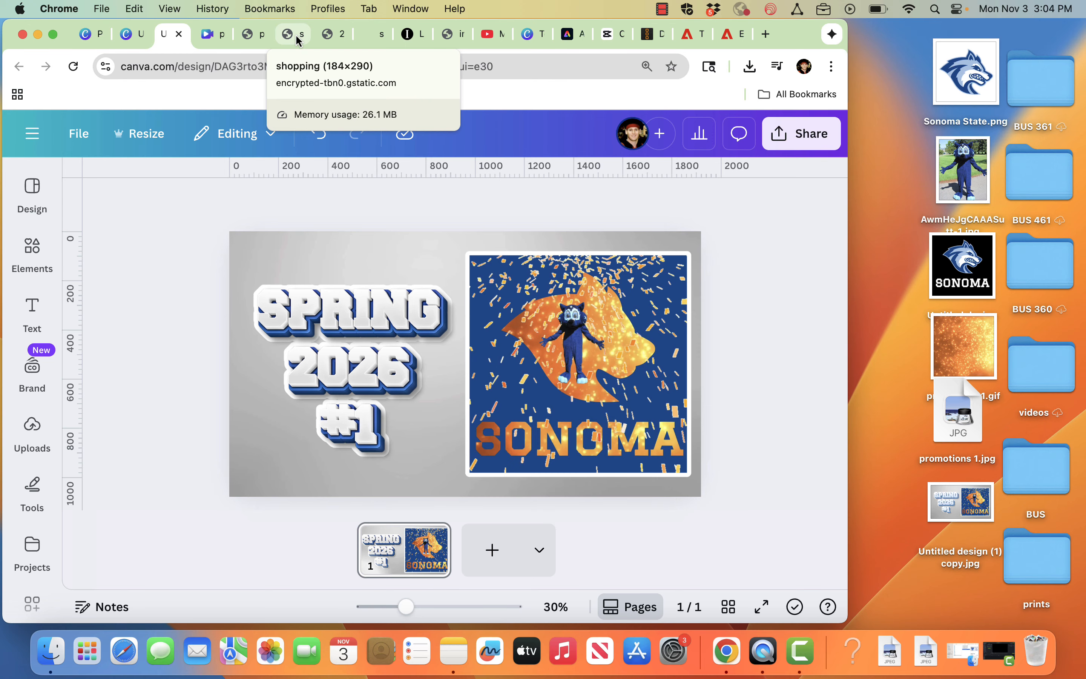
left_click(253, 38)
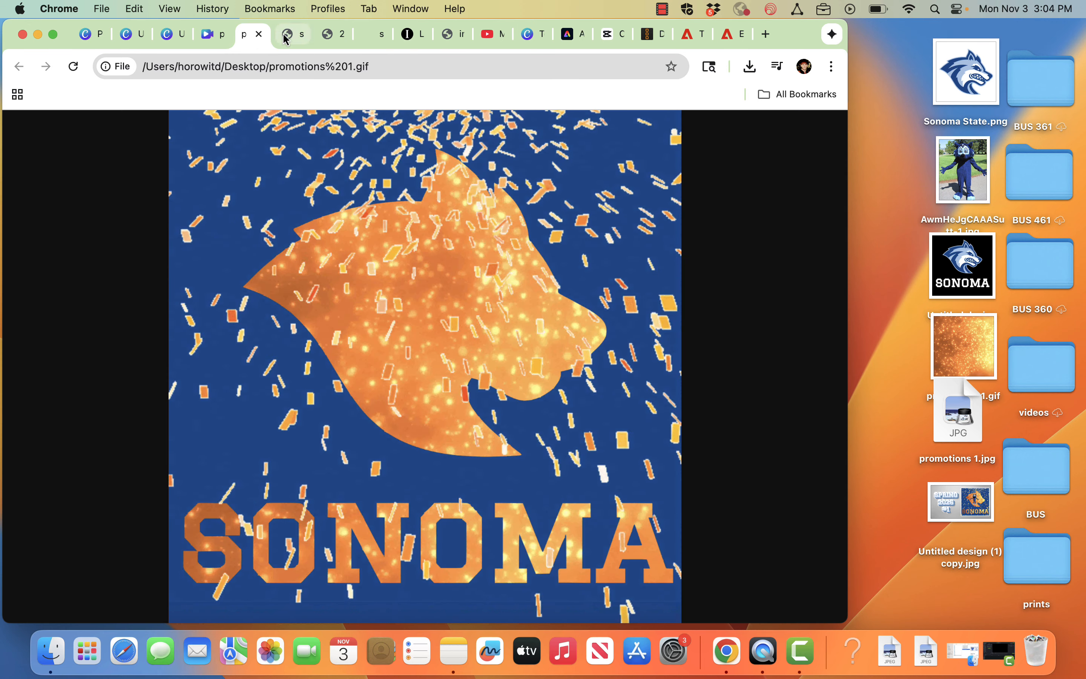
Close all browser tabs from the How Brands Become Icons cover through the Adobe Premiere page
left_click(291, 36)
left_click(298, 35)
left_click(298, 36)
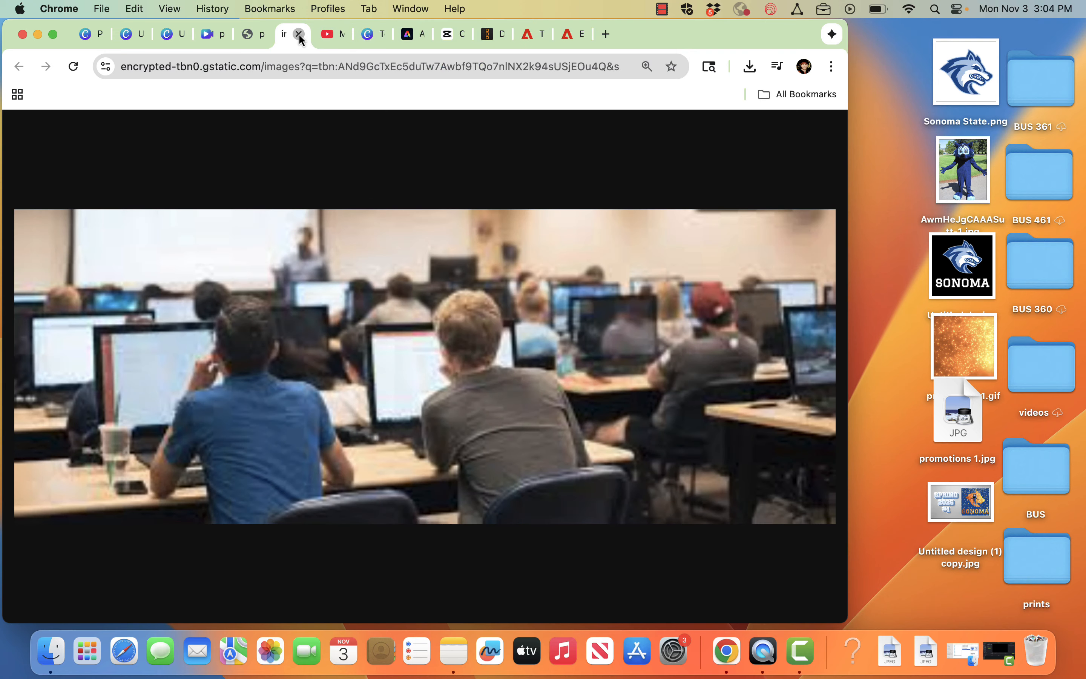
left_click(299, 35)
left_click(298, 35)
left_click(299, 35)
left_click(298, 35)
left_click(299, 35)
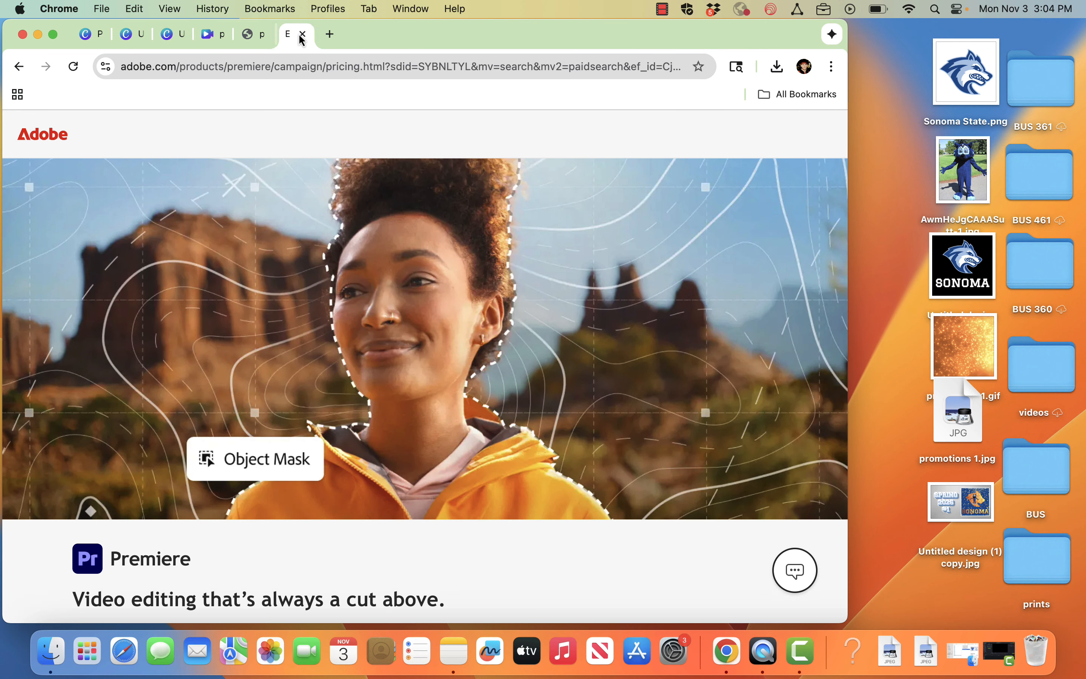
left_click(298, 35)
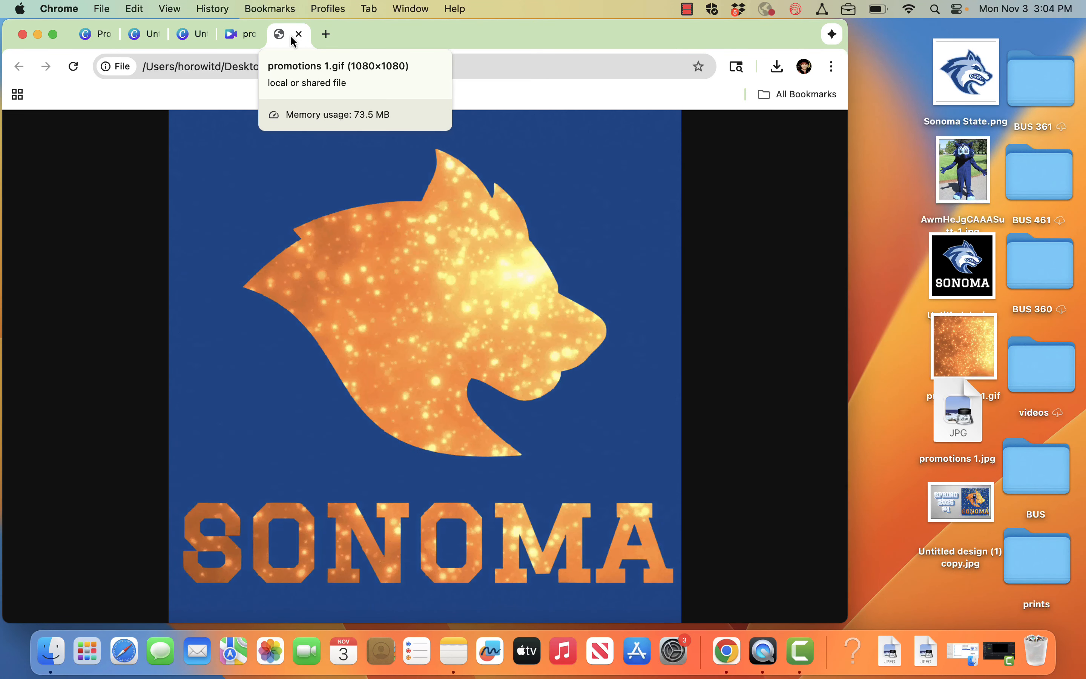
Close the promotions 1.gif tab and bring up the 1024-pixel Canva design with the green-background mascot
left_click(256, 35)
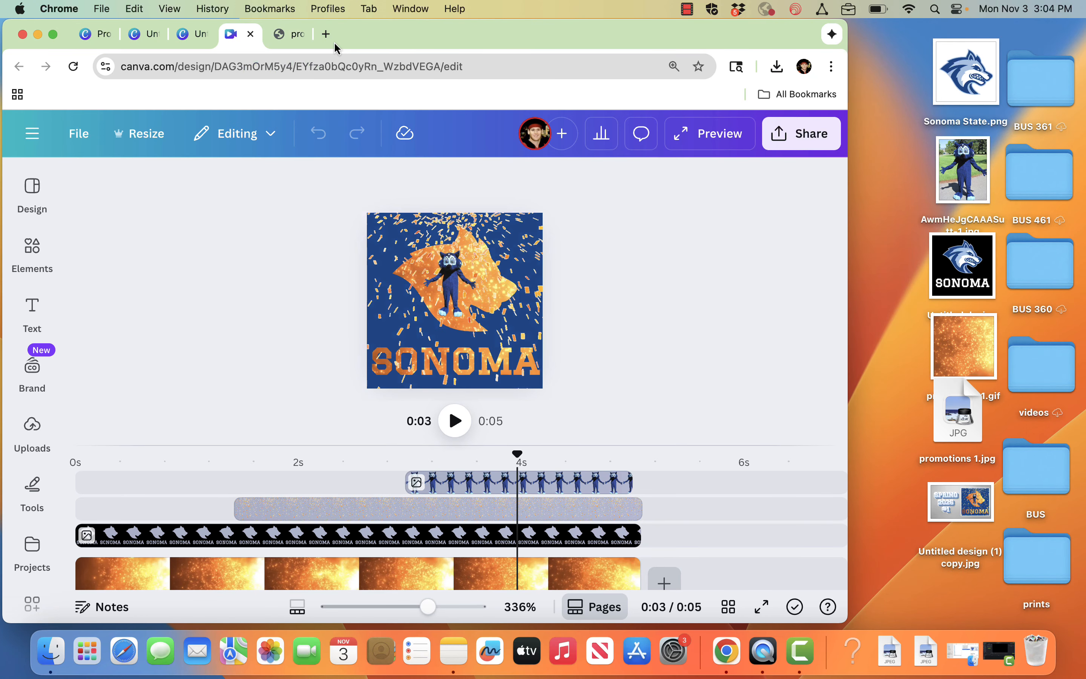
left_click(292, 40)
left_click(298, 35)
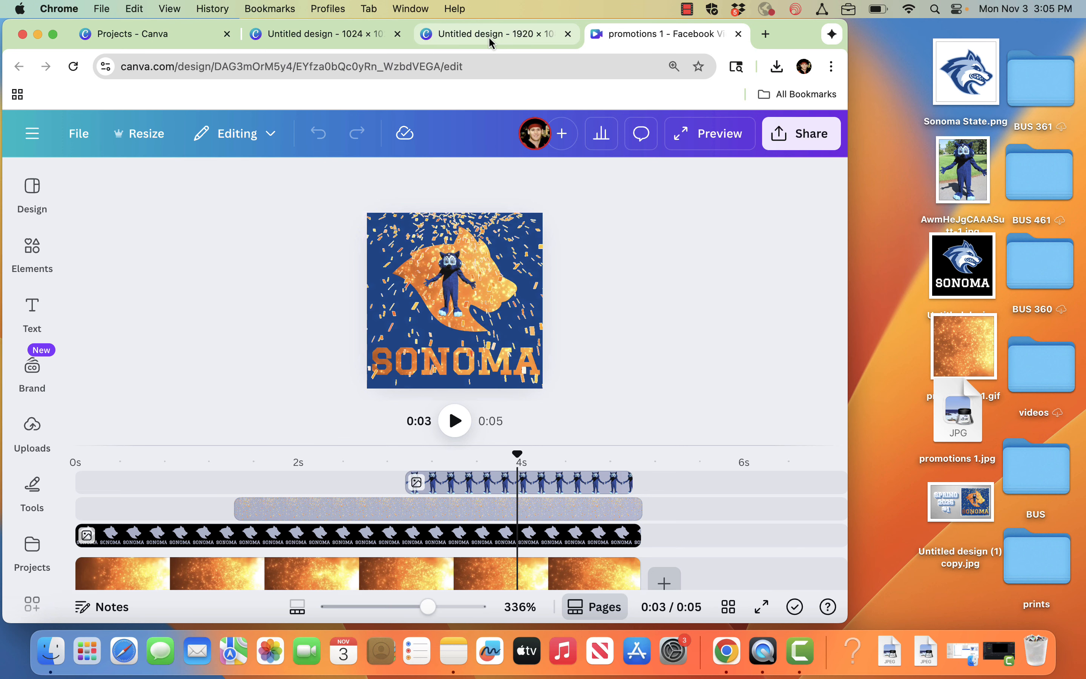
left_click(370, 35)
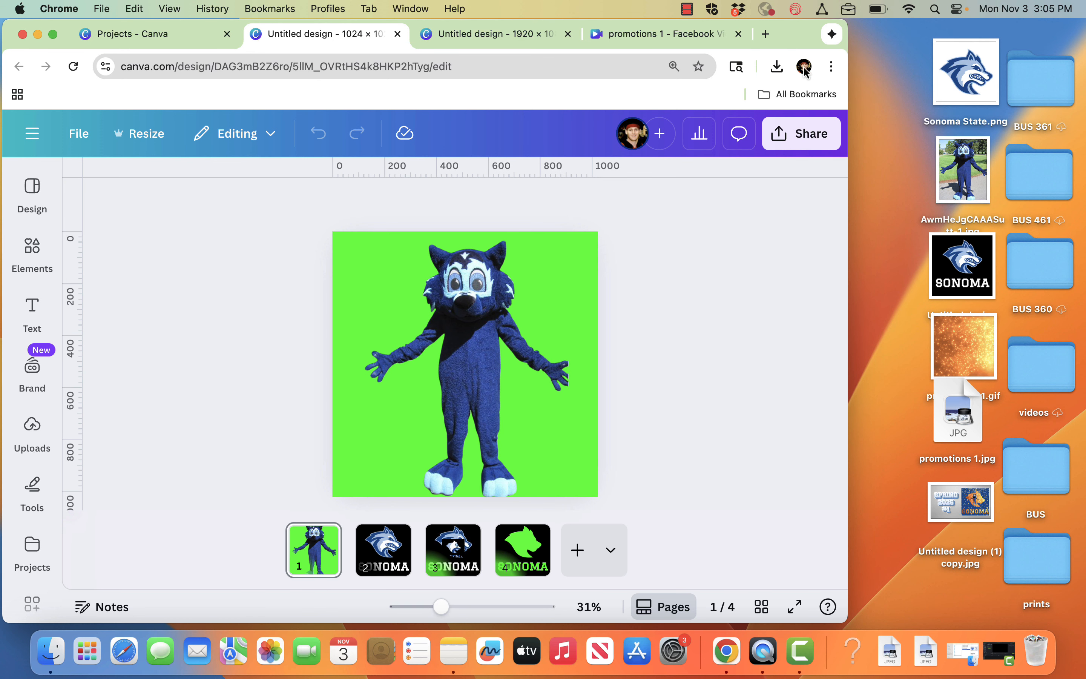
Find Google Images in a new tab and search it for "lobo logo sonoma transparent"
left_click(767, 35)
type("images")
key("Return")
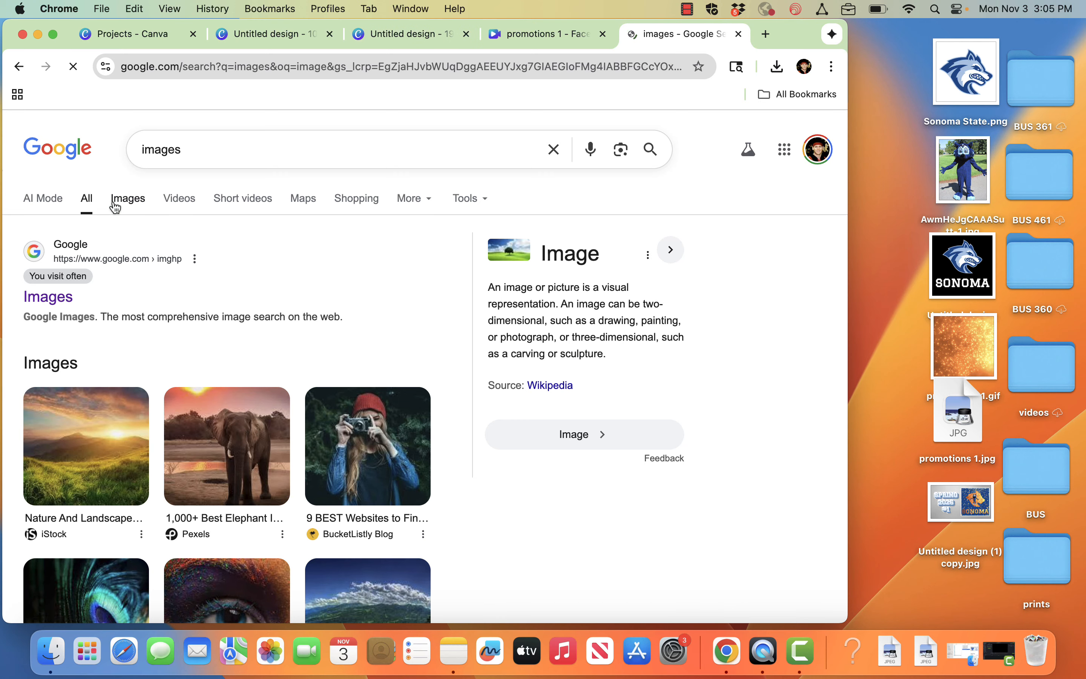
left_click(55, 297)
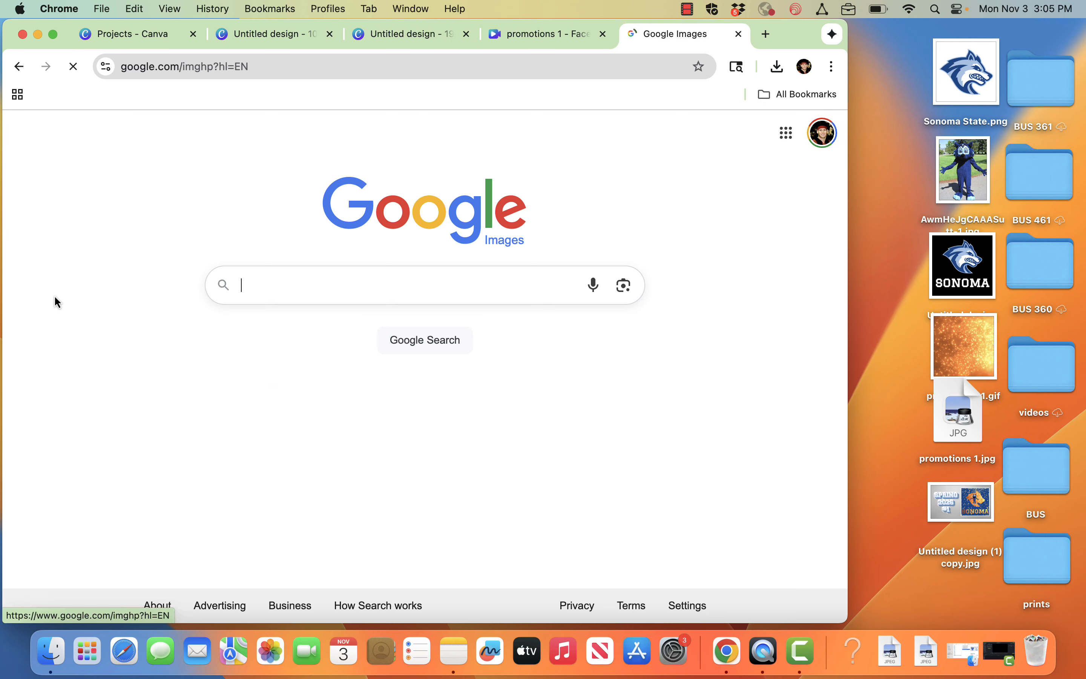
type("lobo log")
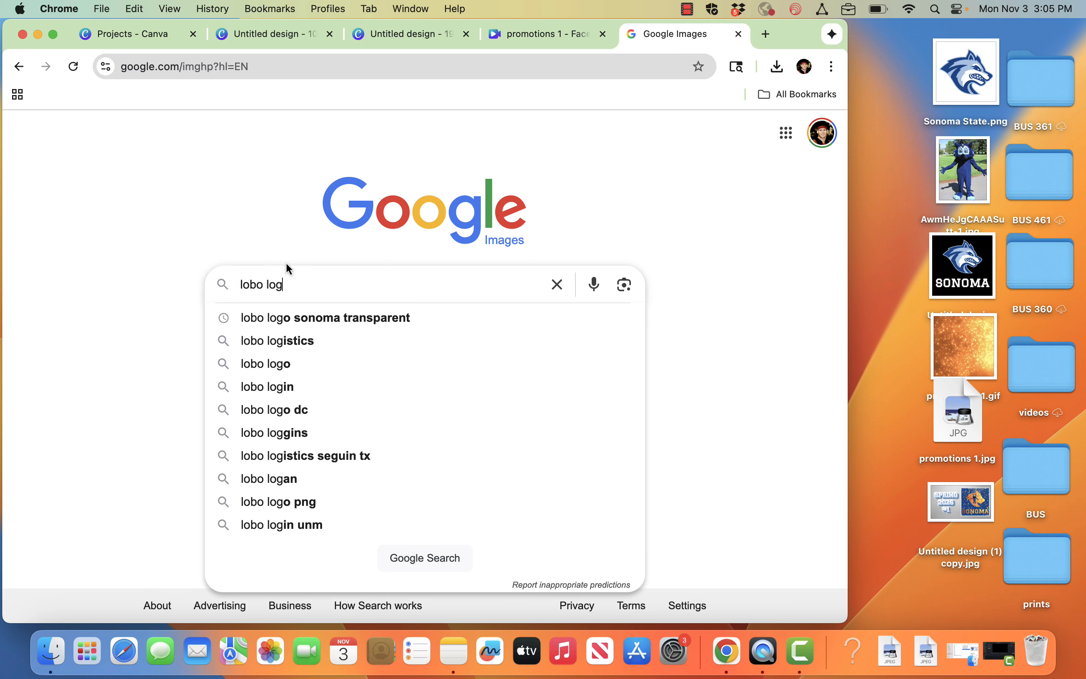
type("o sonoma transparent")
key("Return")
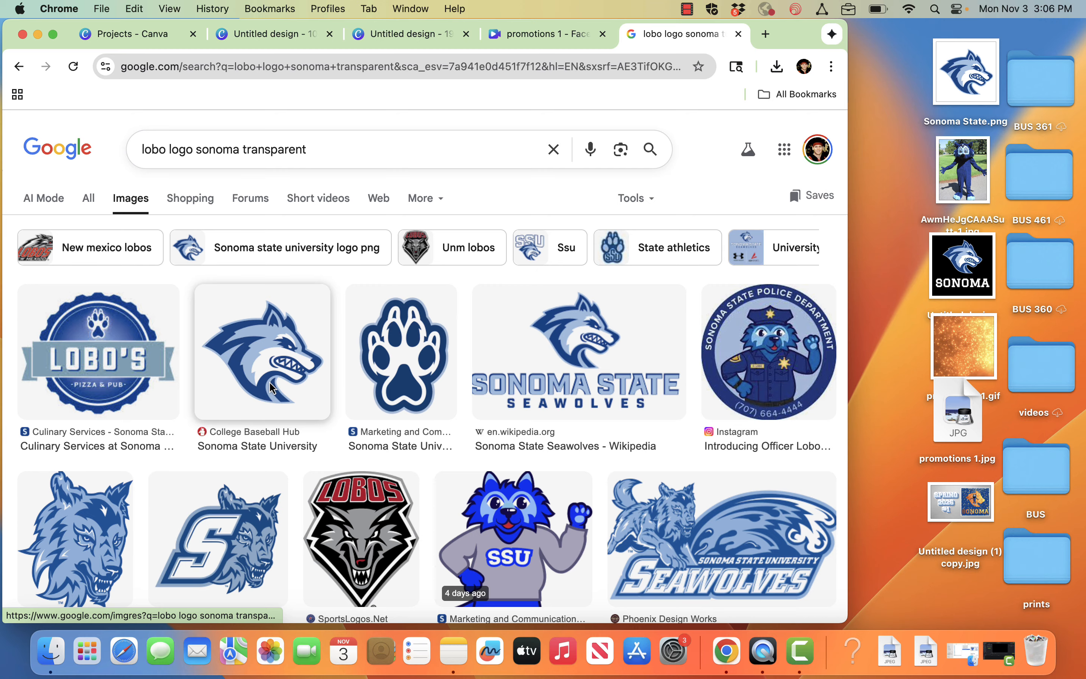
Save the transparent Sonoma State University wolf-head logo from the College Baseball Hub result to the desktop
left_click(272, 387)
left_click_drag(709, 402, 912, 82)
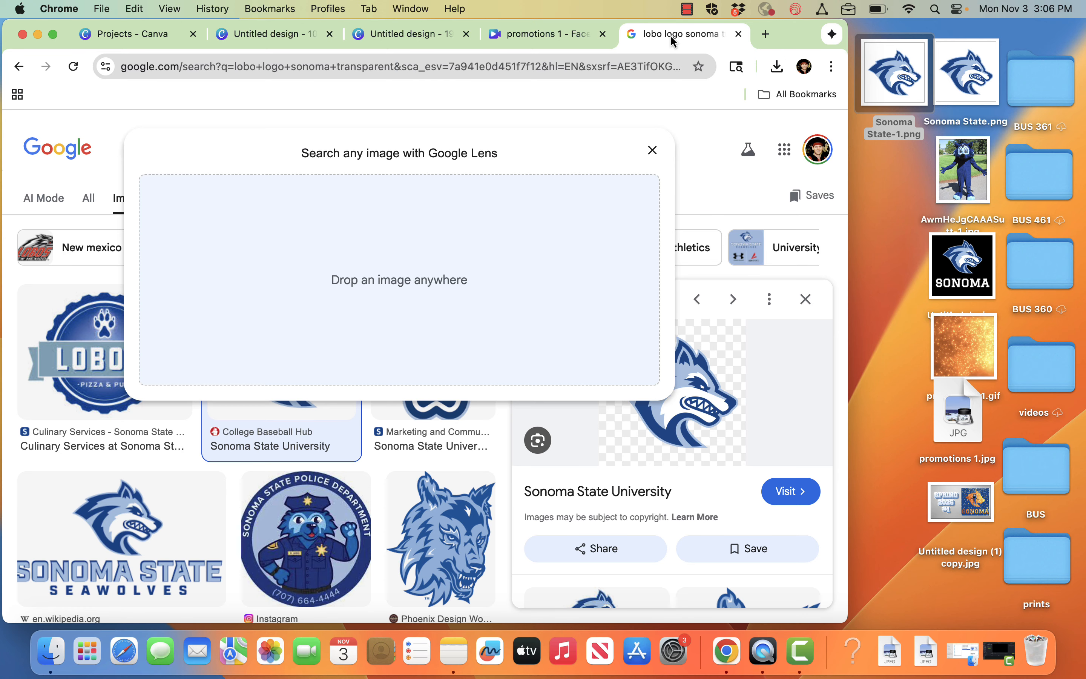
left_click(106, 188)
Search Google for "lobo sonoma mascot" and show the image results
triple_click(189, 157)
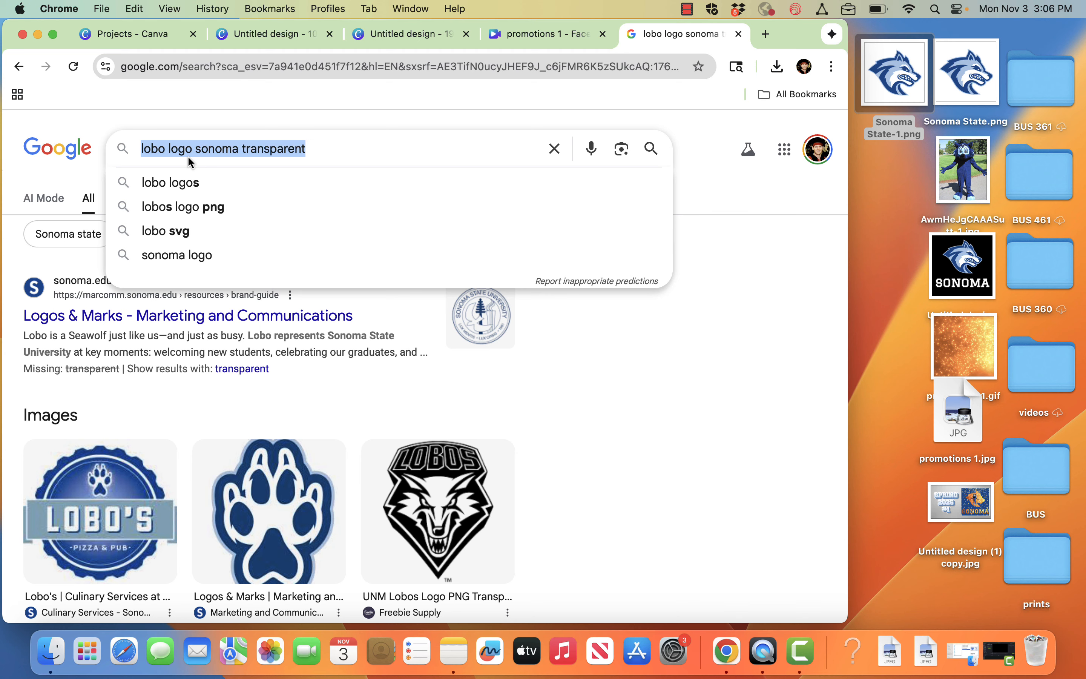
type("lobo so")
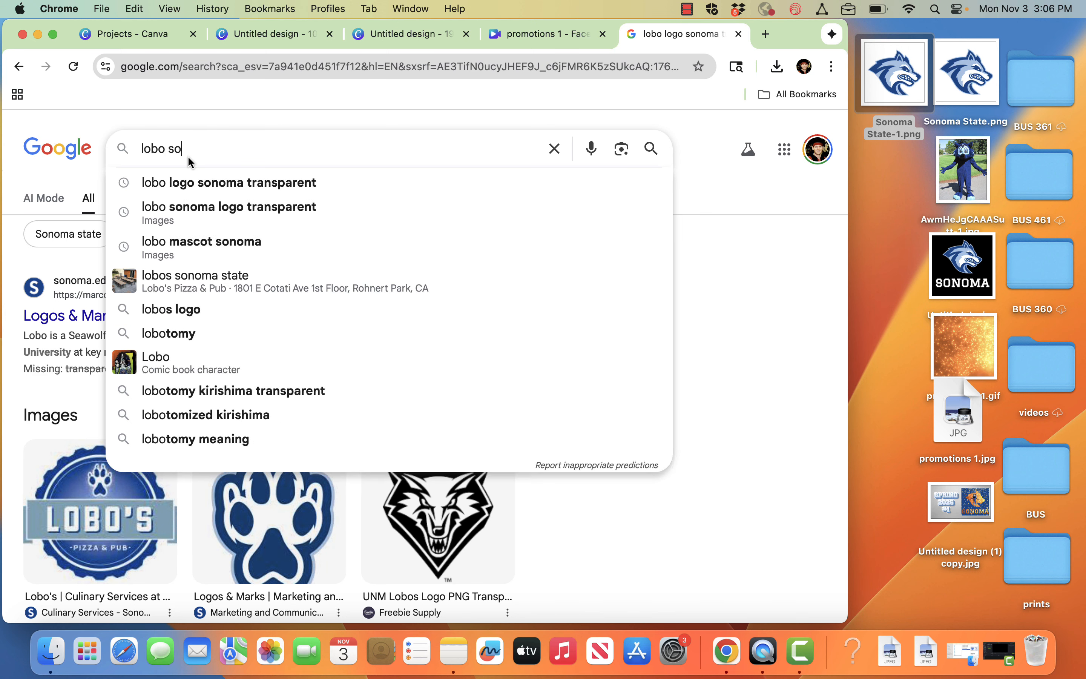
type("noma mas")
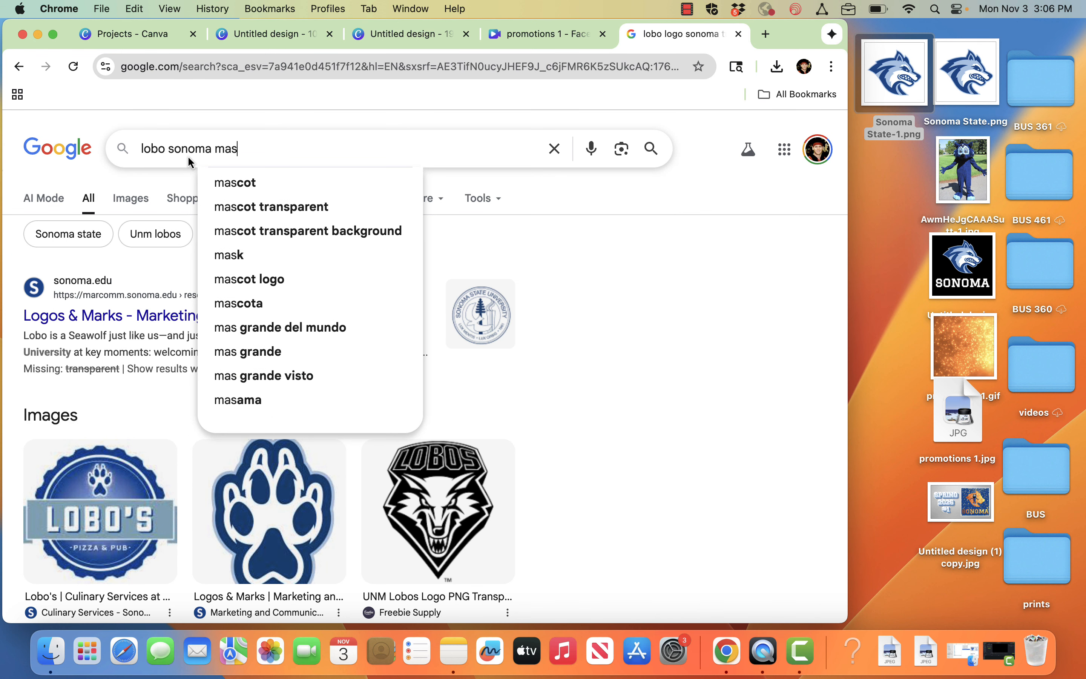
type("cott")
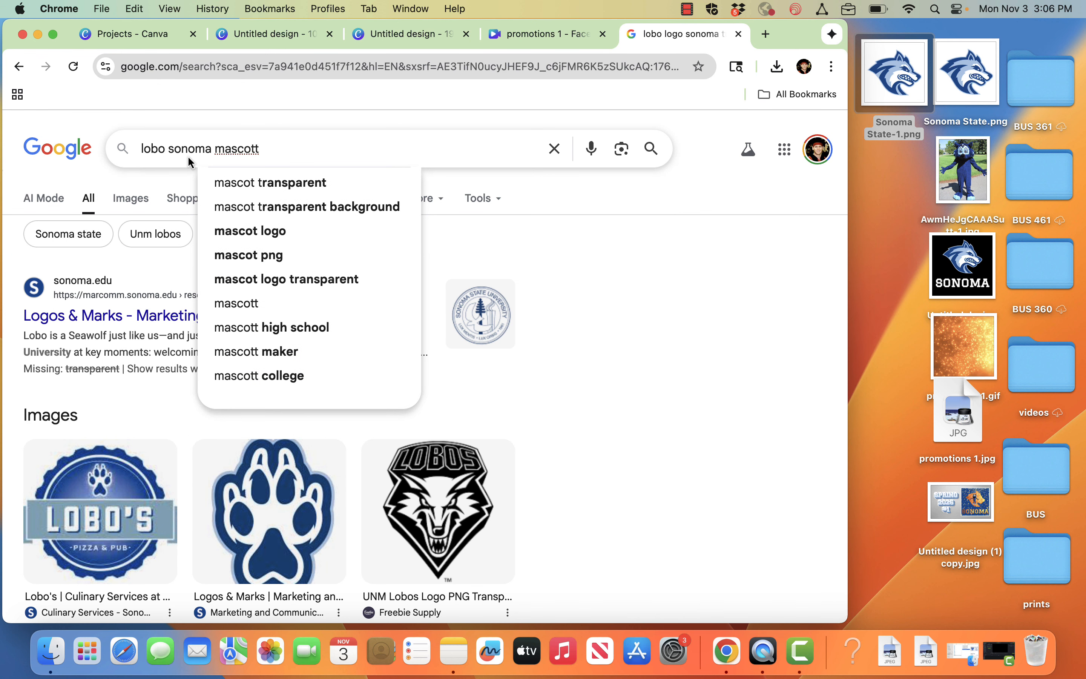
key("BackSpace")
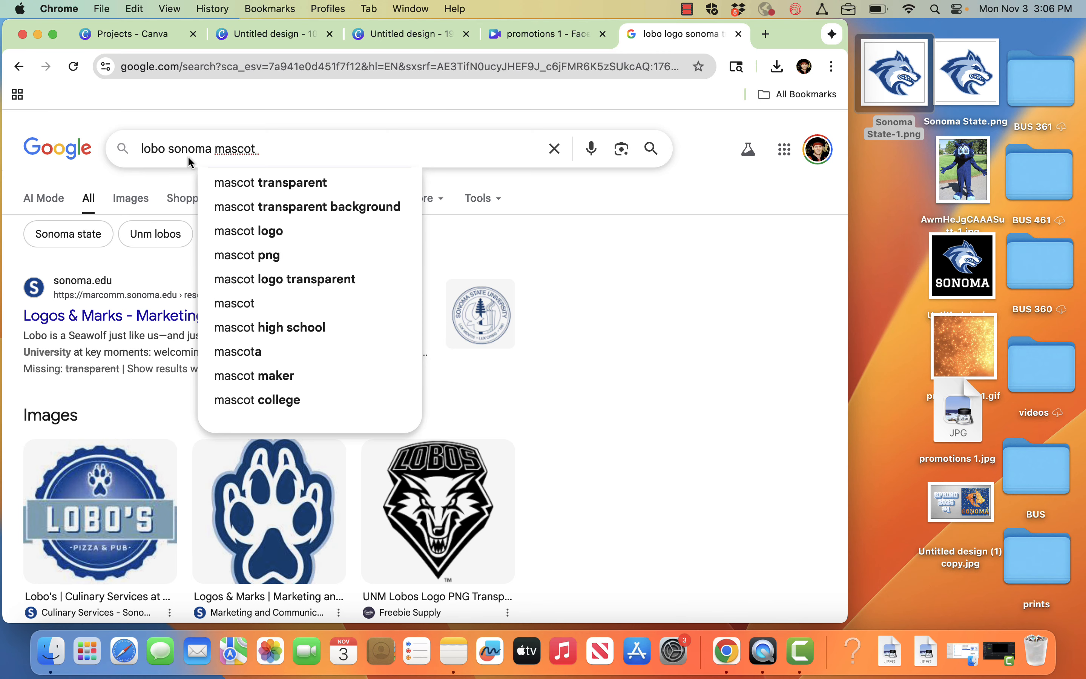
key("Return")
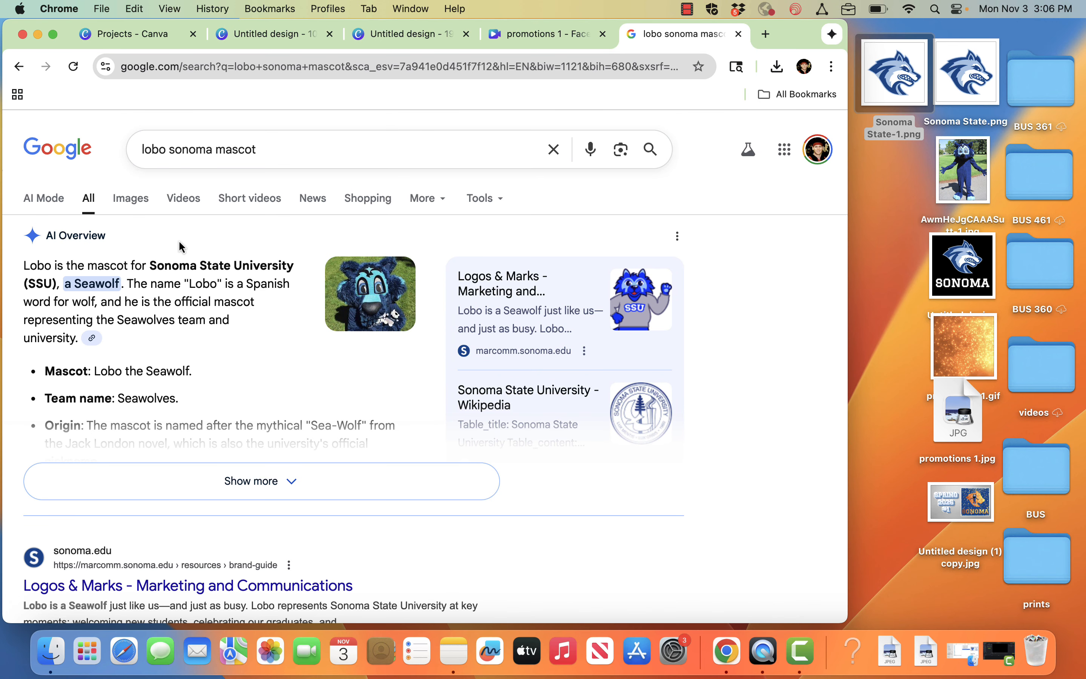
left_click(130, 198)
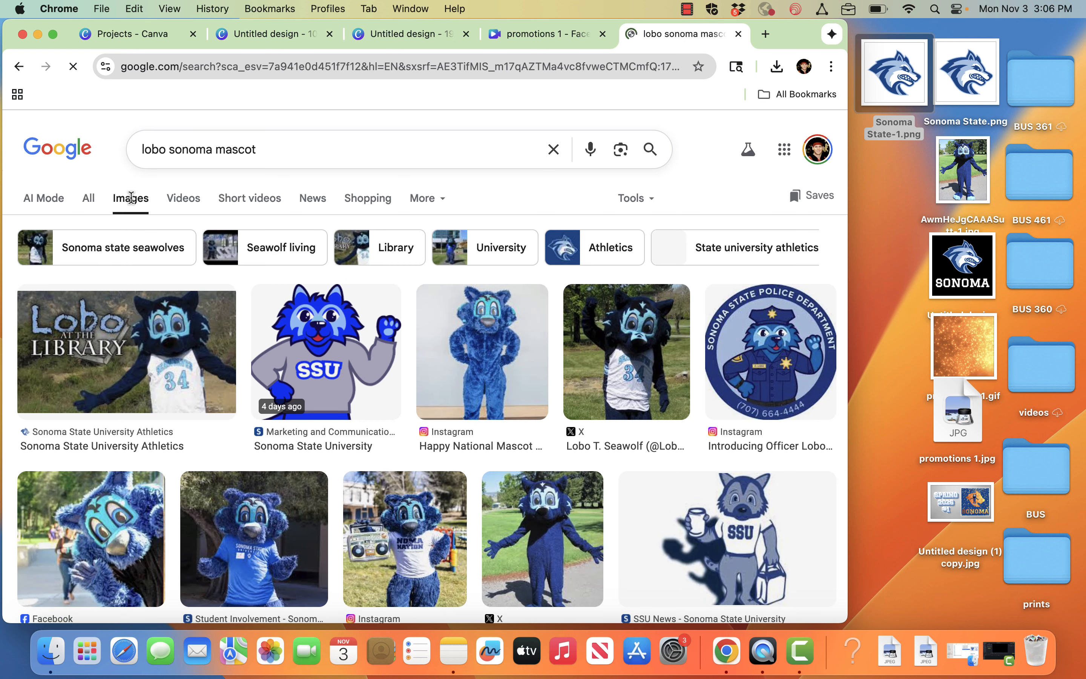
Save the X result's full-body photo of the Lobo mascot standing on a park path to the desktop
scroll(555, 534, "down", 3)
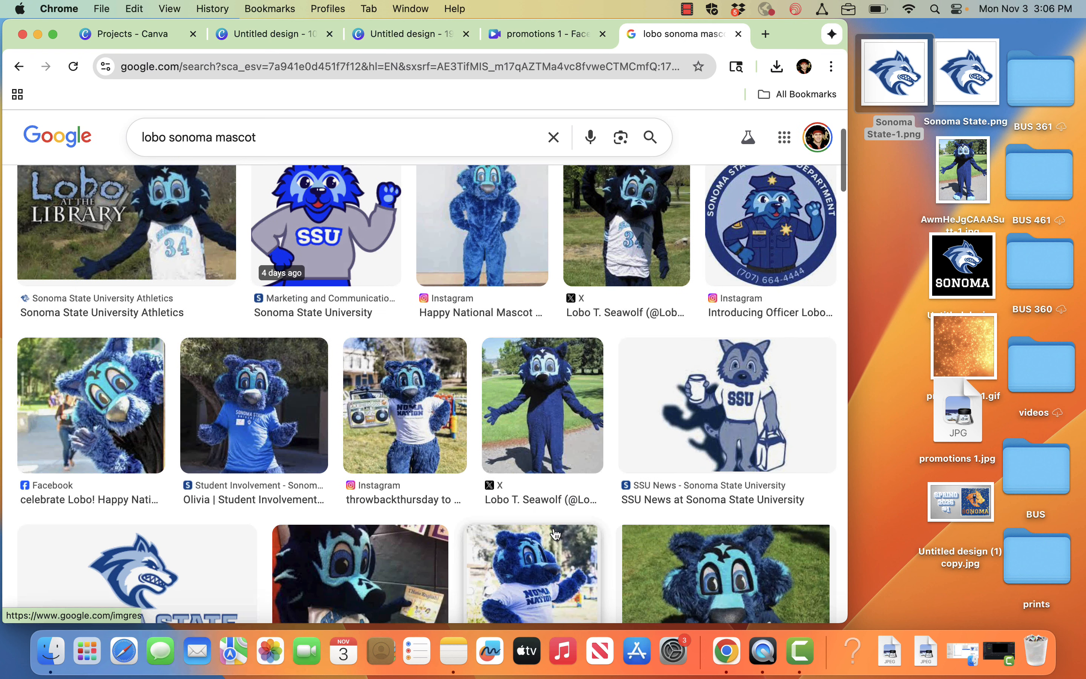
left_click(546, 418)
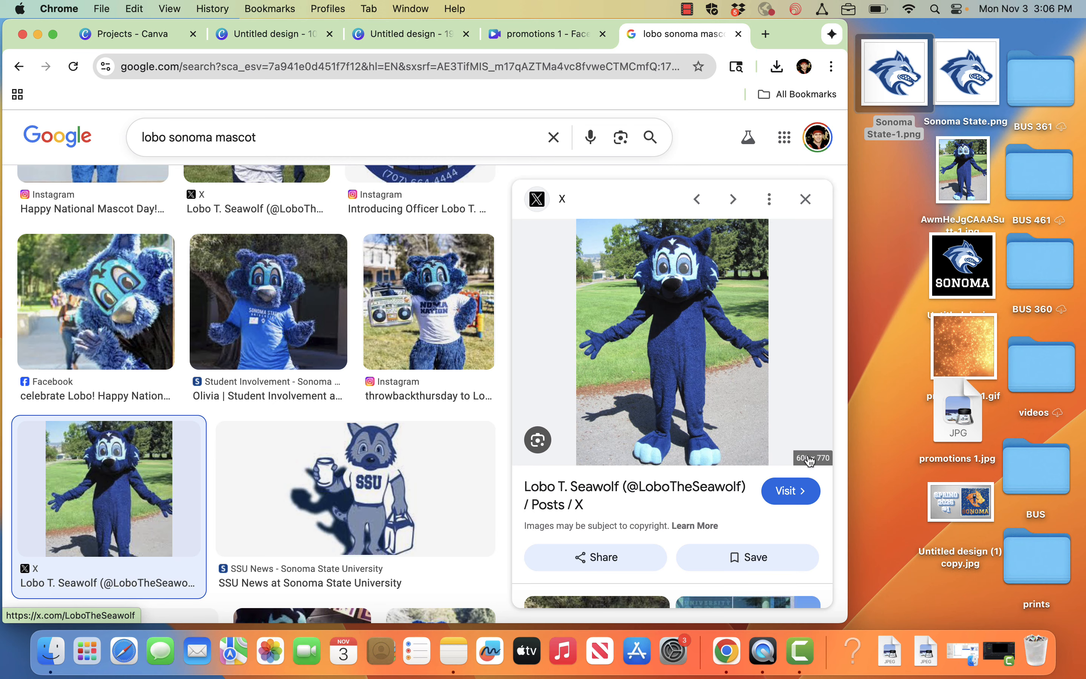
left_click_drag(659, 310, 891, 186)
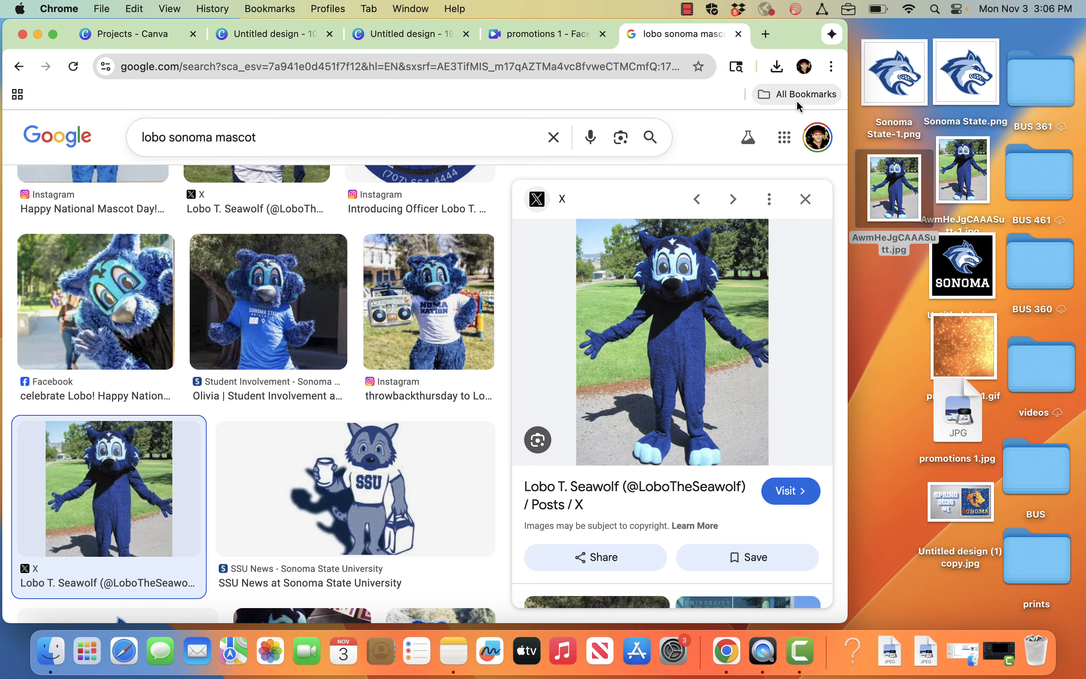
Switch to Canva, create a new custom-size design of 1000 × 1000 px, and dismiss its template suggestions
left_click(283, 37)
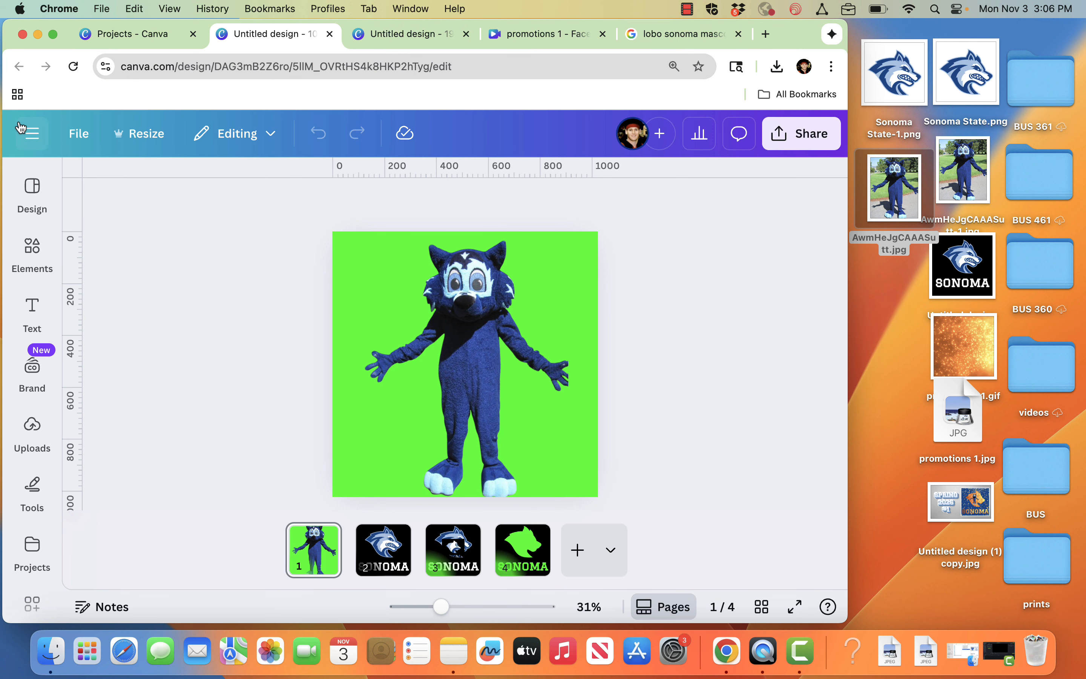
left_click(27, 144)
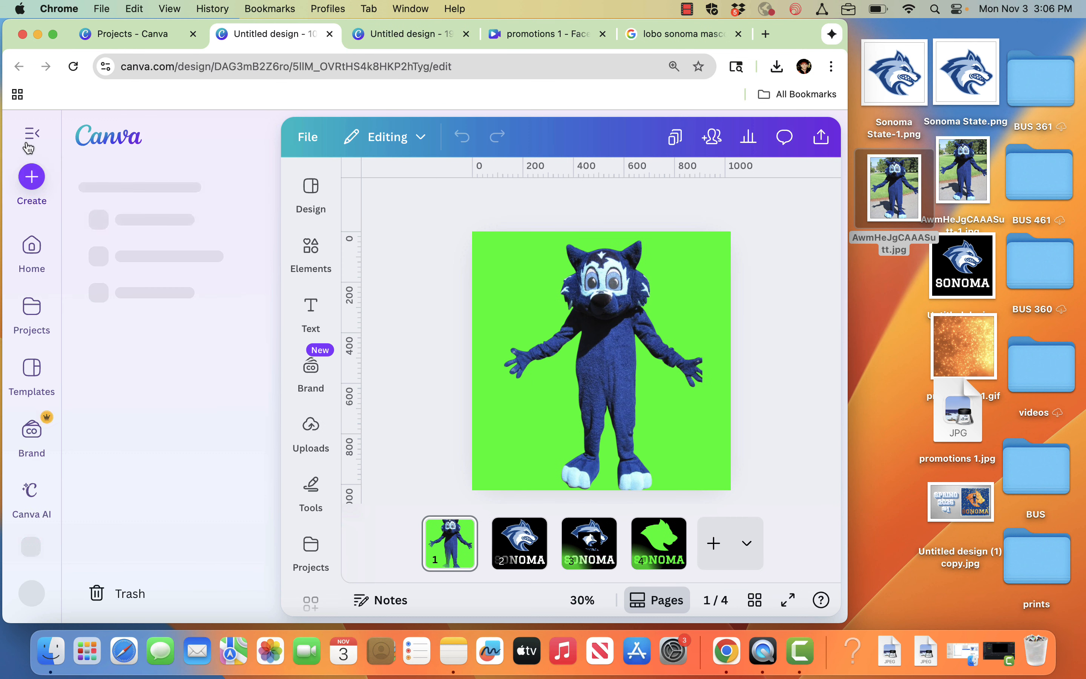
left_click(32, 178)
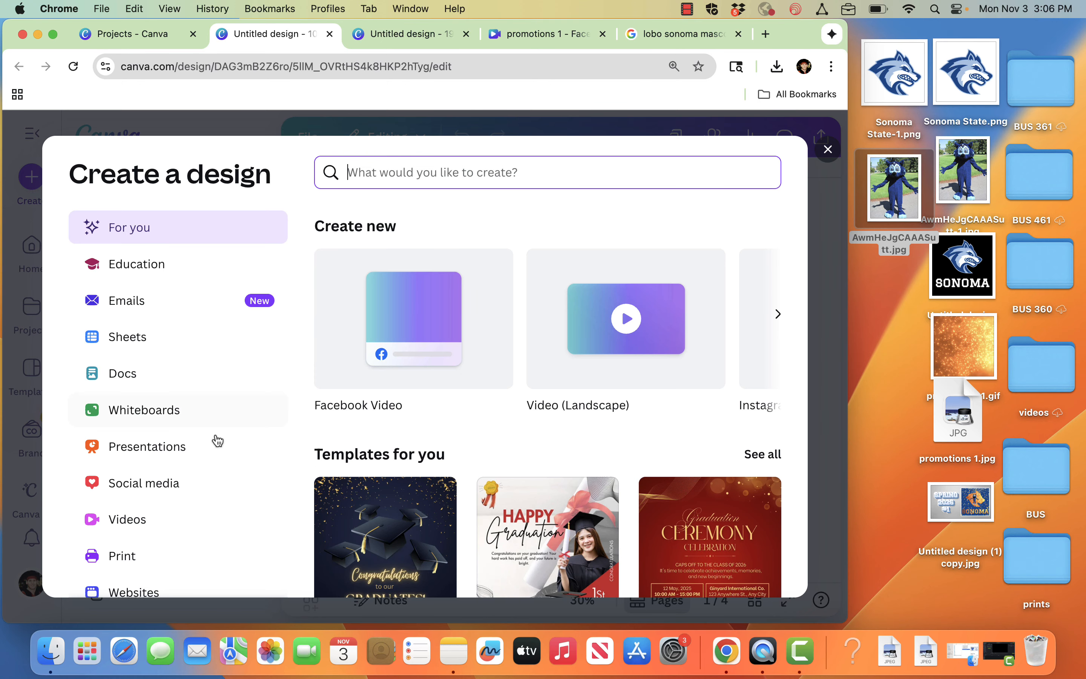
scroll(204, 532, "down", 4)
scroll(204, 533, "down", 1)
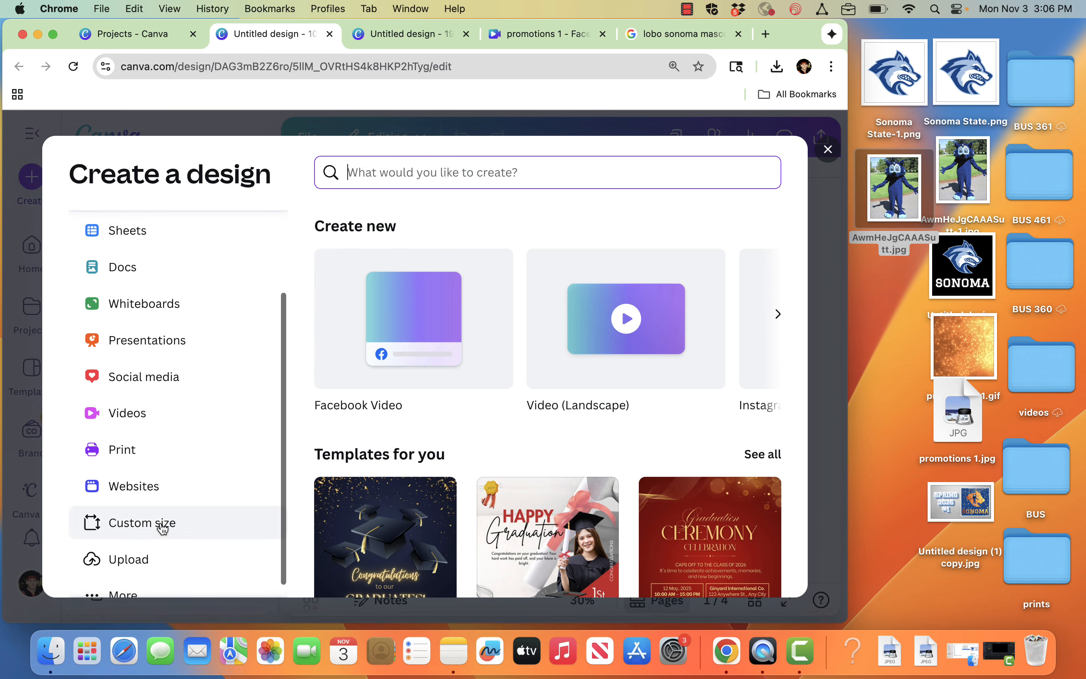
left_click(158, 526)
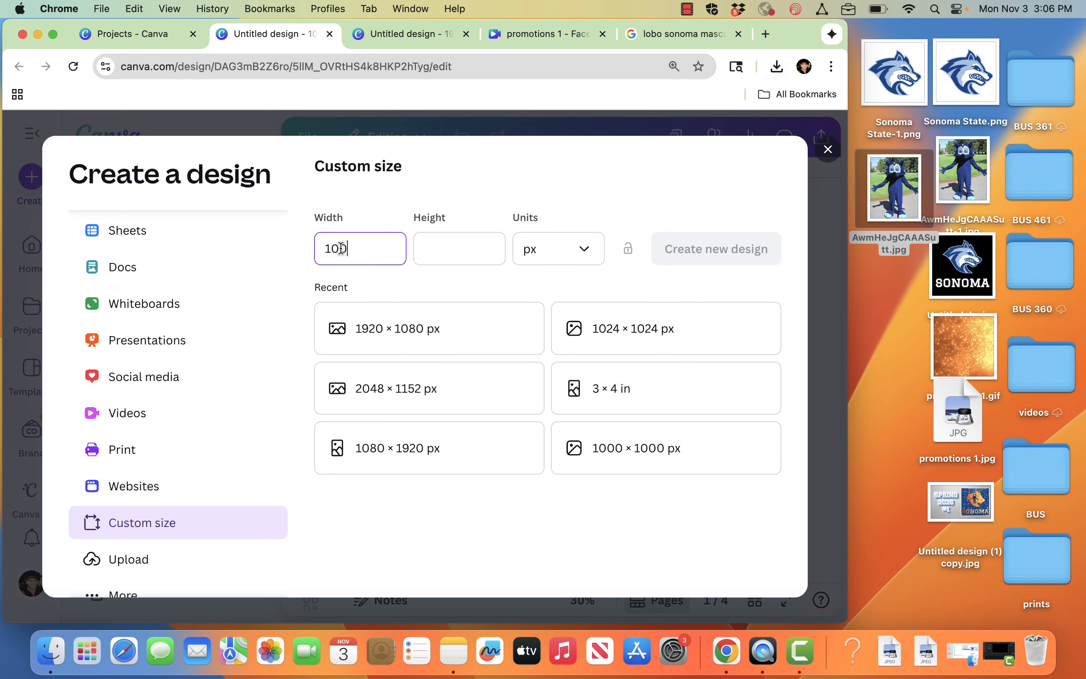
key("Tab")
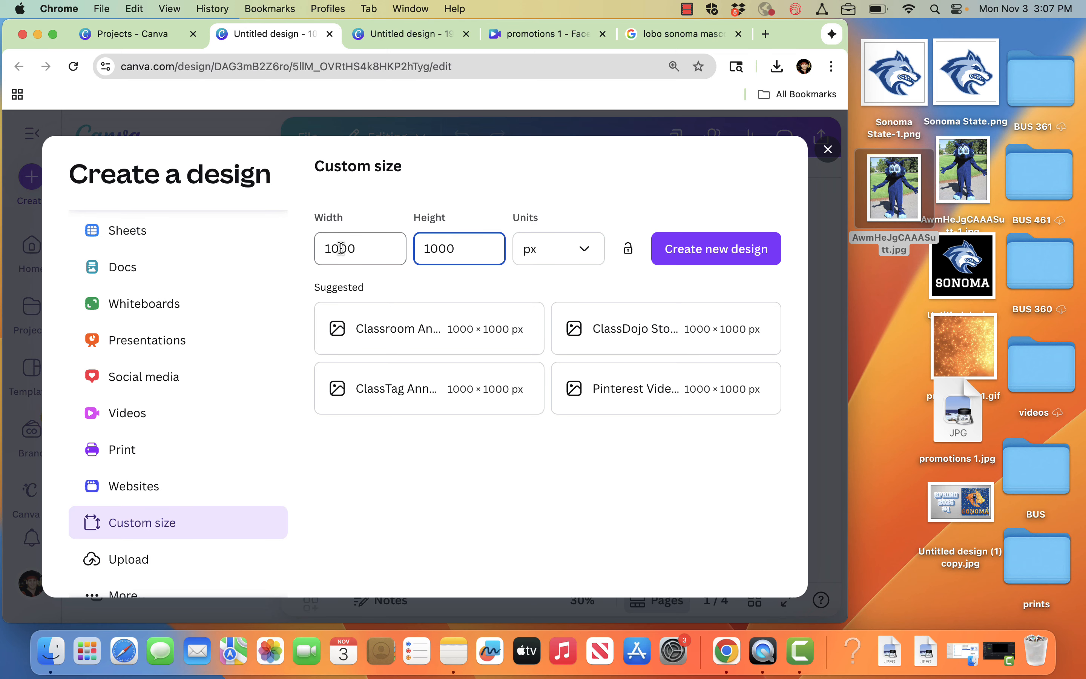
left_click(709, 251)
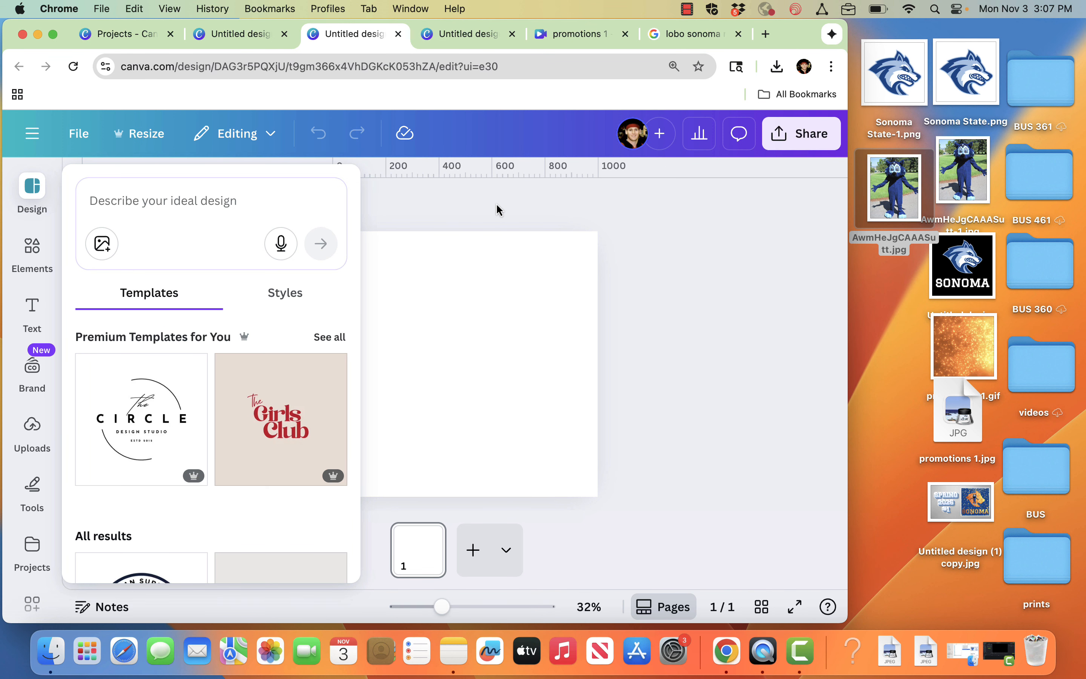
left_click(428, 200)
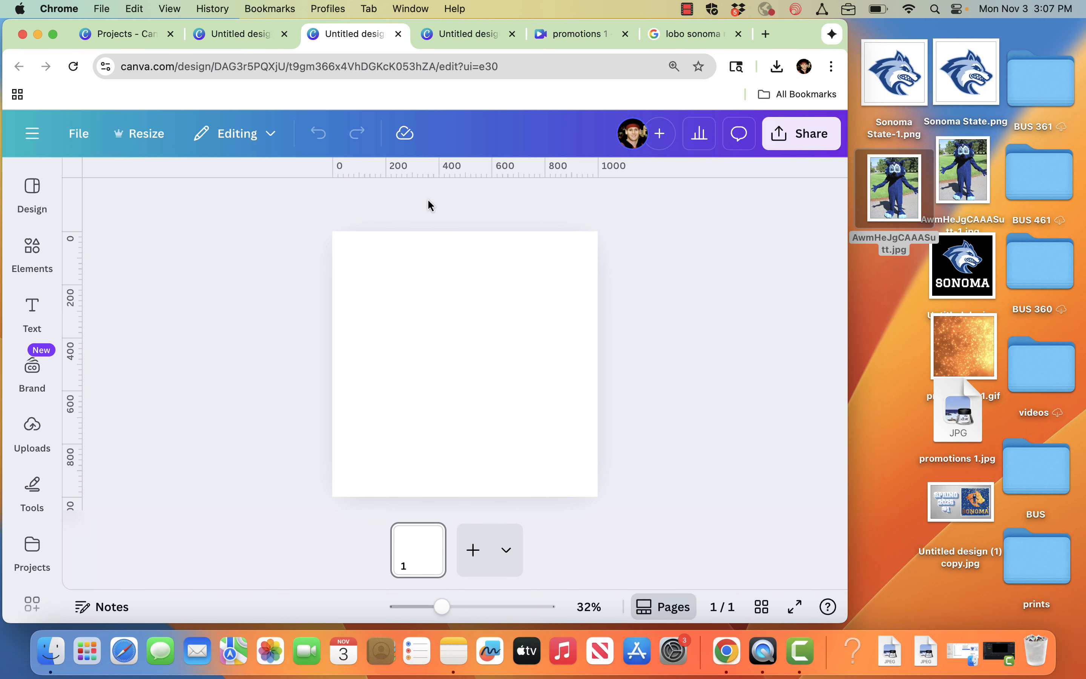
left_click(31, 135)
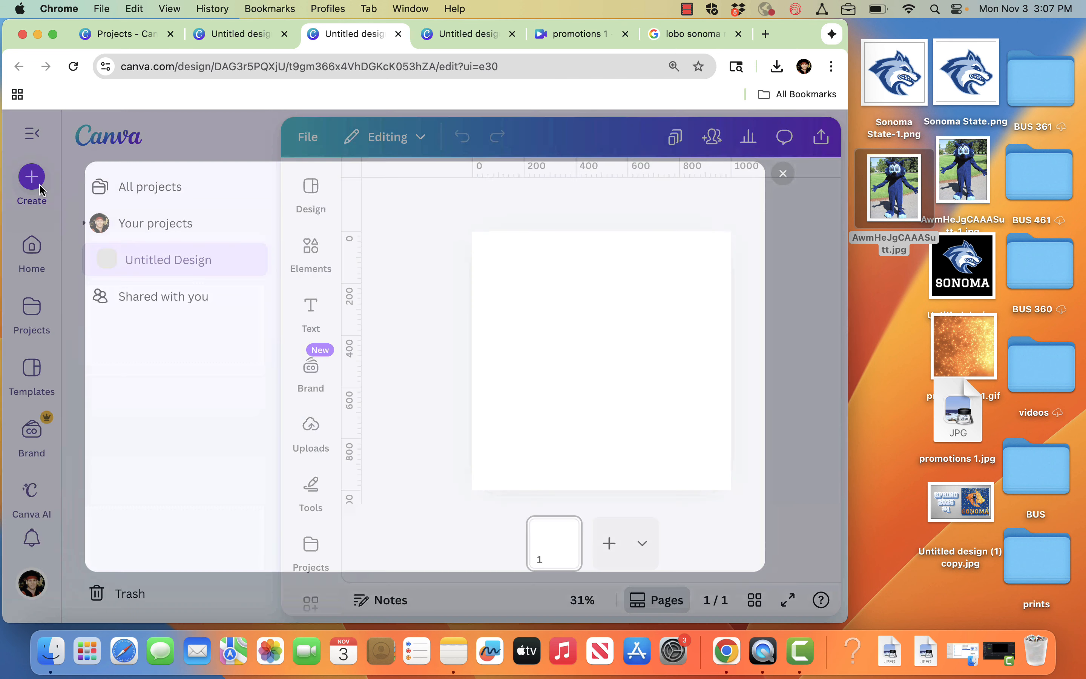
left_click(31, 177)
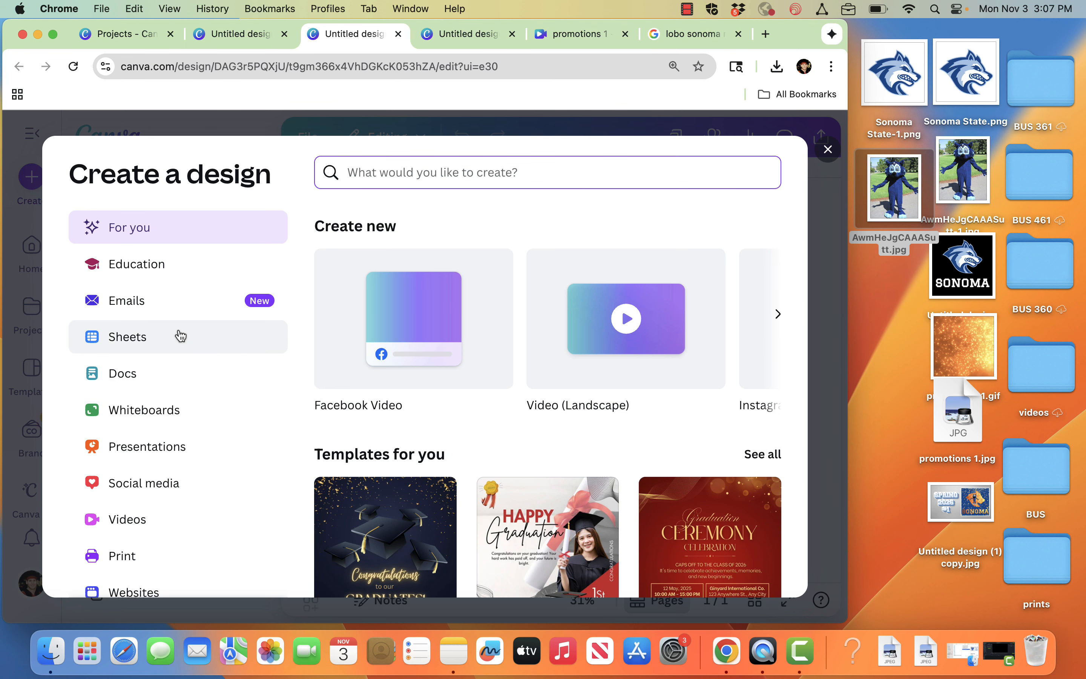
scroll(181, 336, "down", 3)
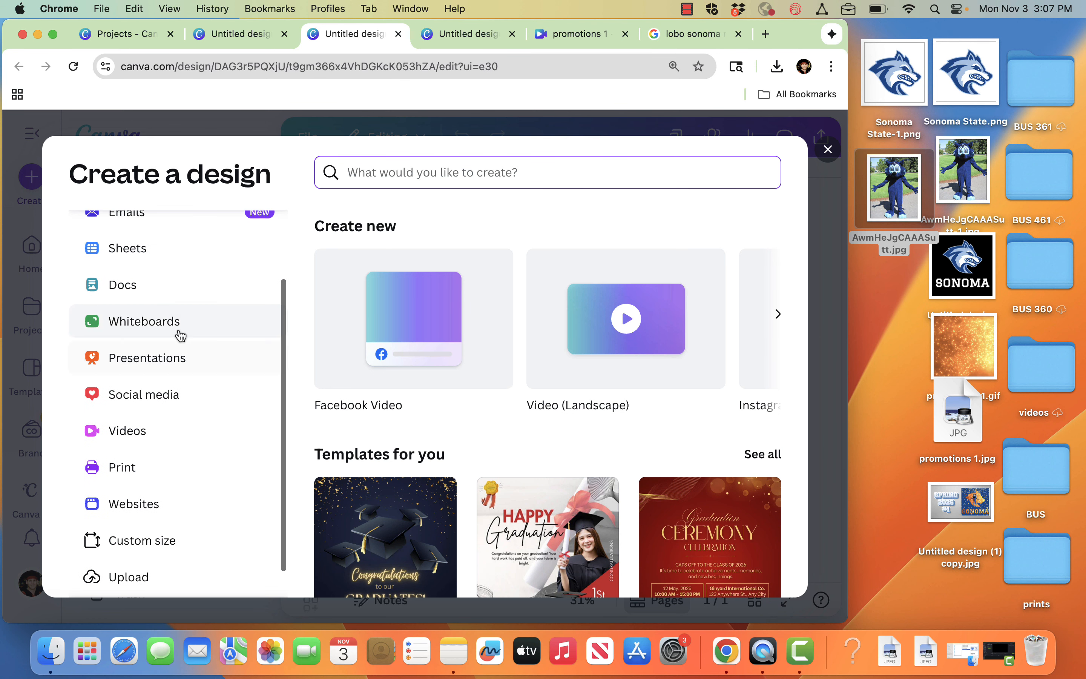
scroll(155, 241, "up", 3)
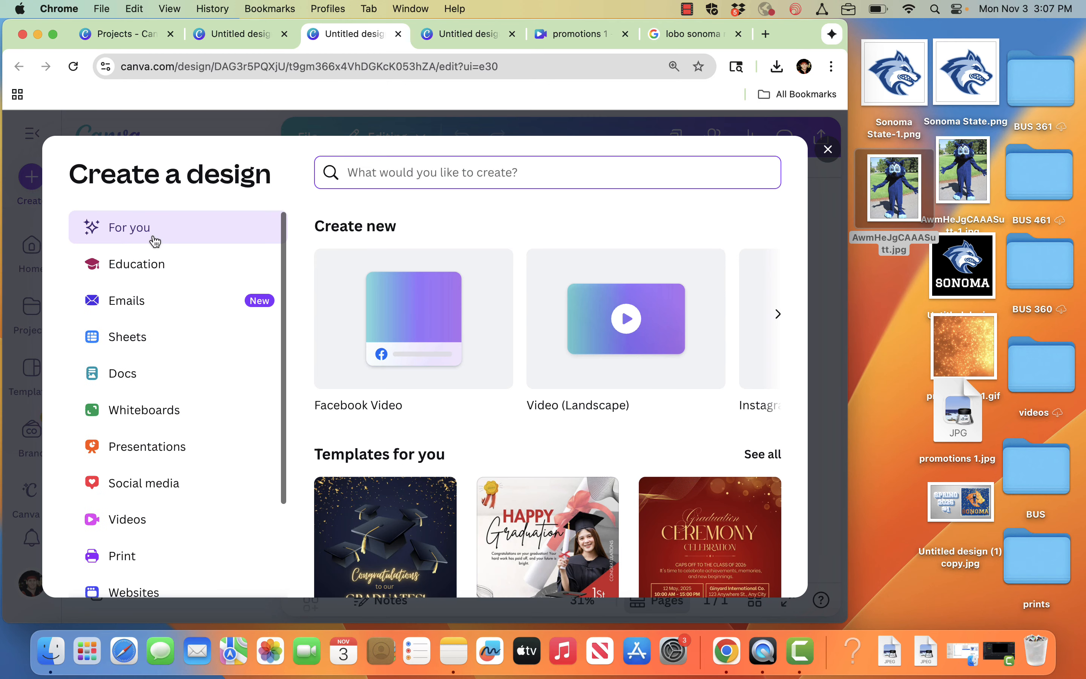
left_click(828, 149)
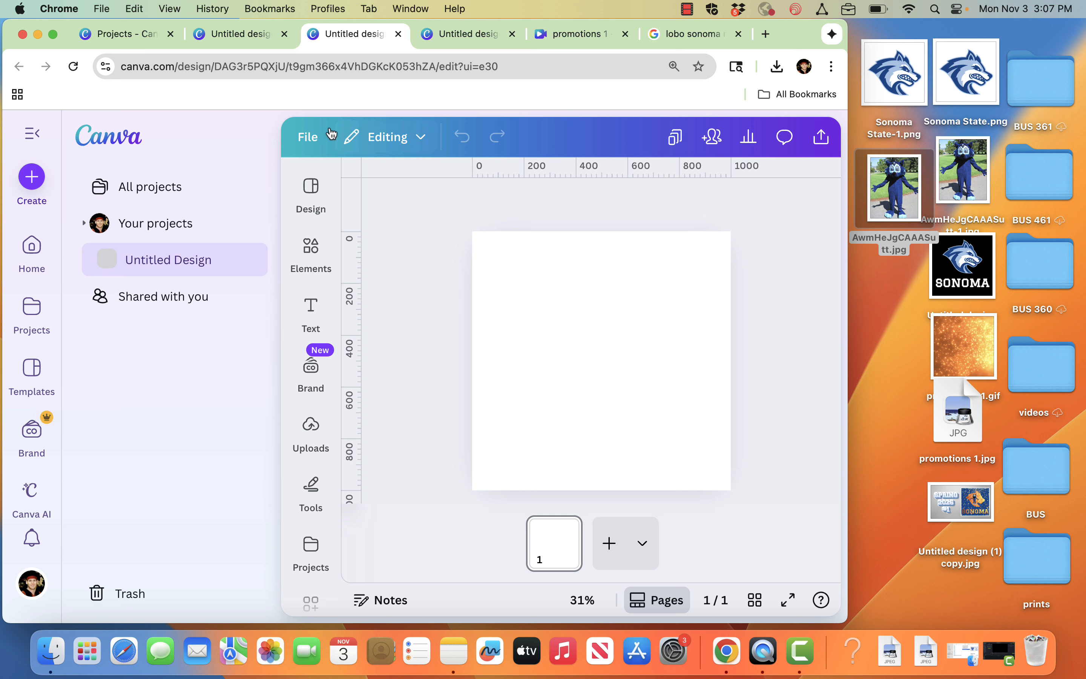
Rename the new blank design as "1 demo promotions" and collapse the Canva navigation sidebar
left_click(304, 143)
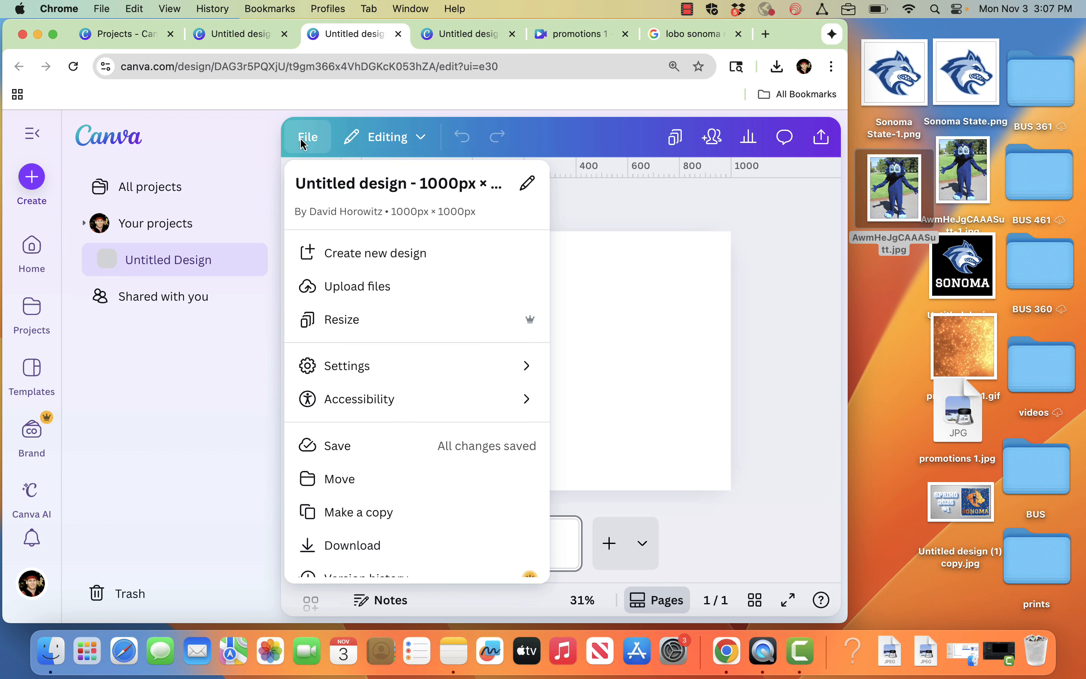
left_click(526, 186)
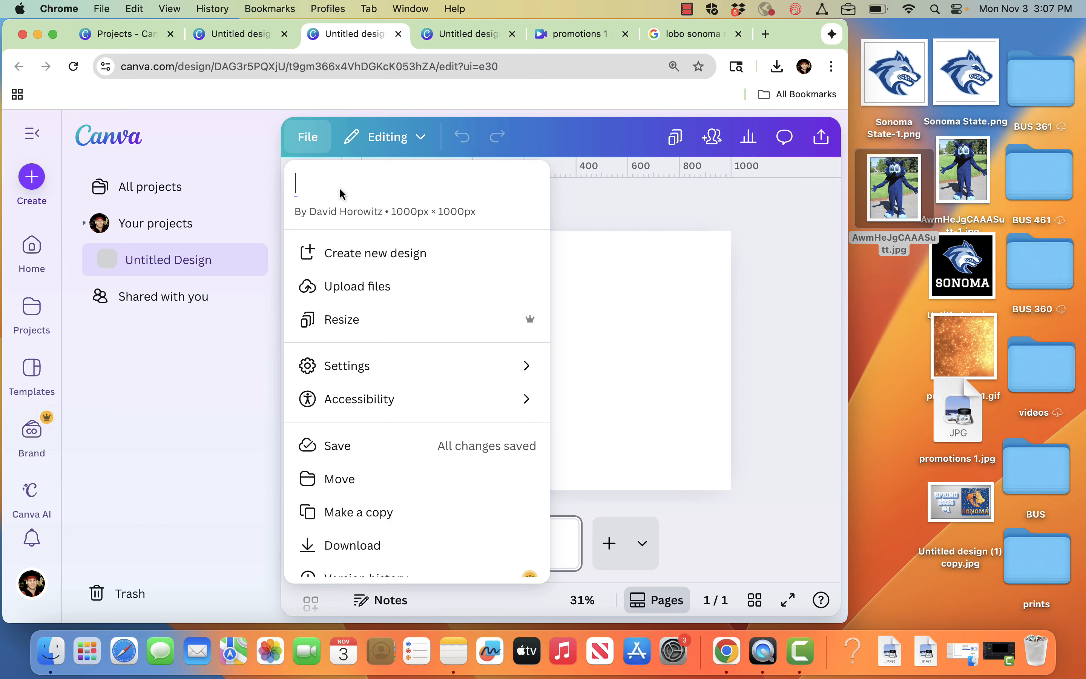
type("1 demo promotions")
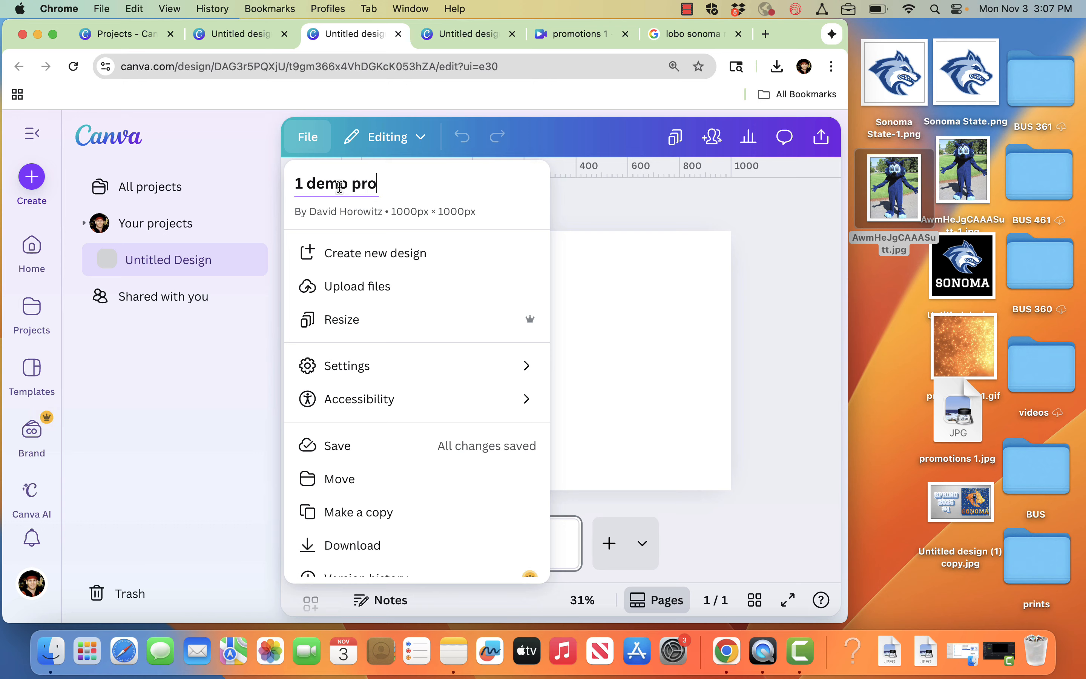
key("Return")
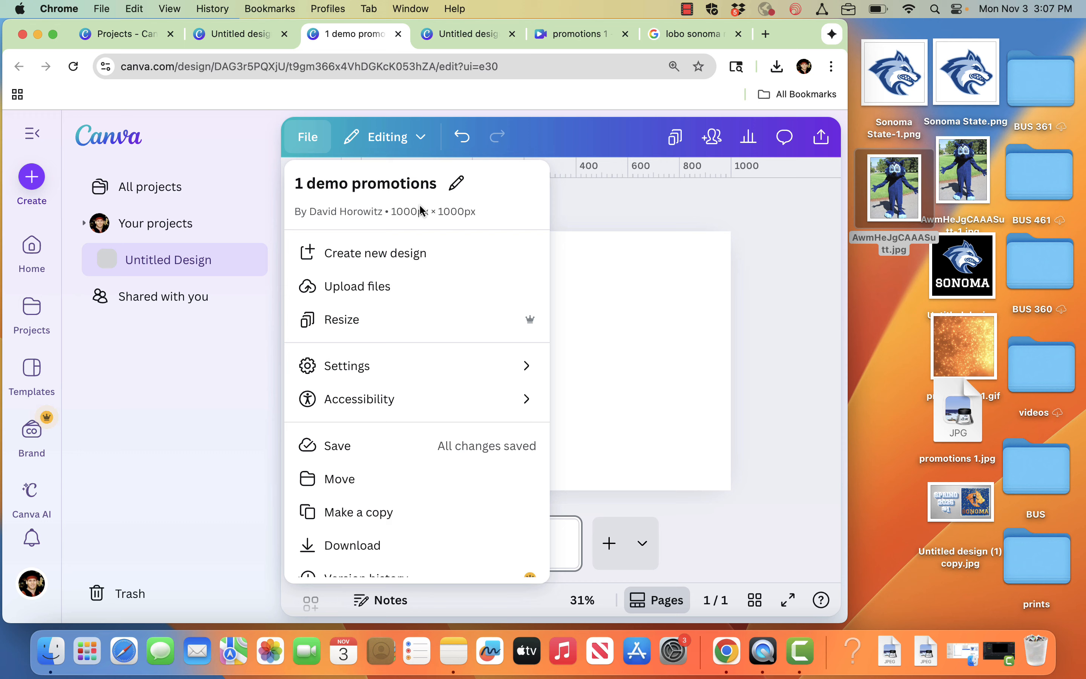
left_click(577, 225)
left_click(307, 137)
left_click(307, 137)
left_click(32, 133)
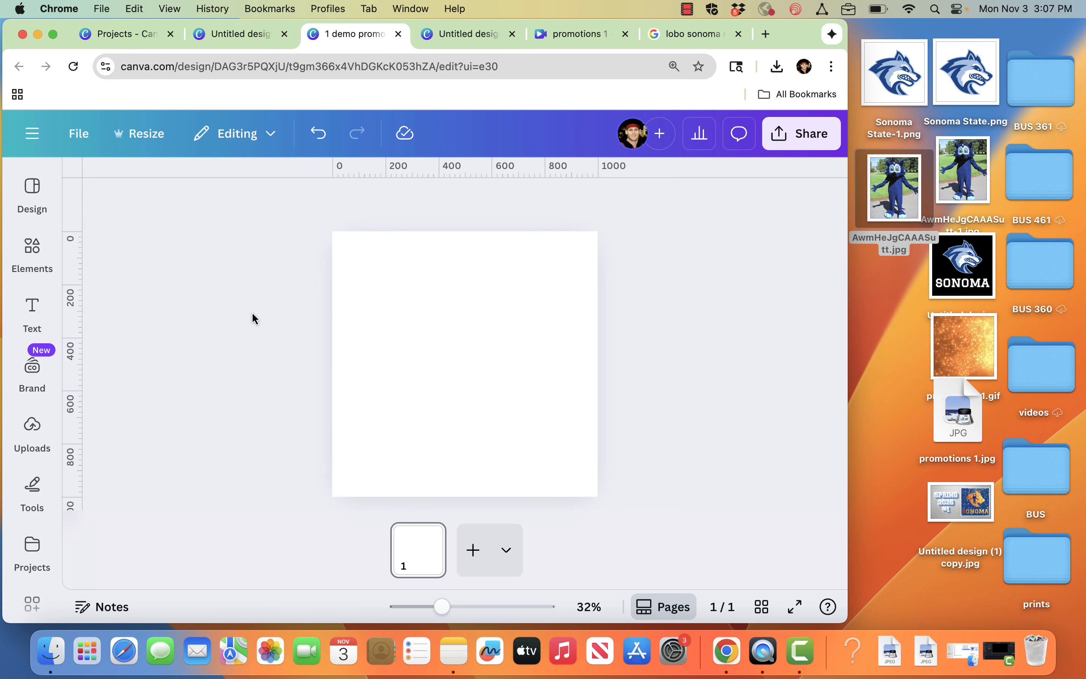
Place the desktop photo AwmHeJgCAAASutt.jpg on the blank page and enlarge it to the full page height
left_click(418, 314)
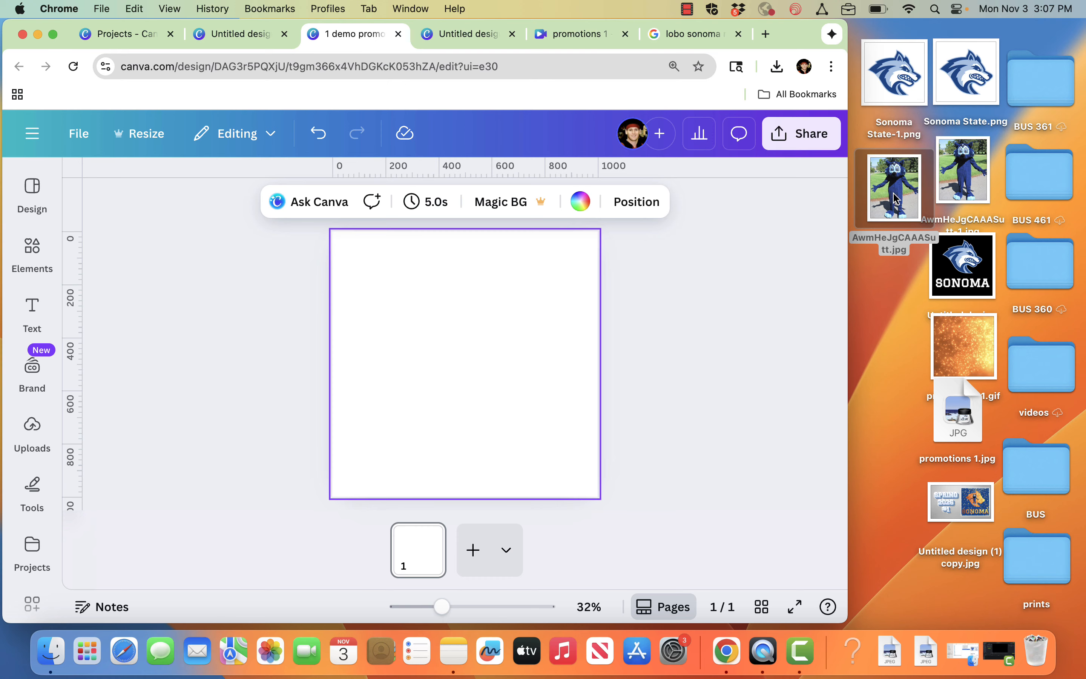
left_click_drag(894, 198, 467, 306)
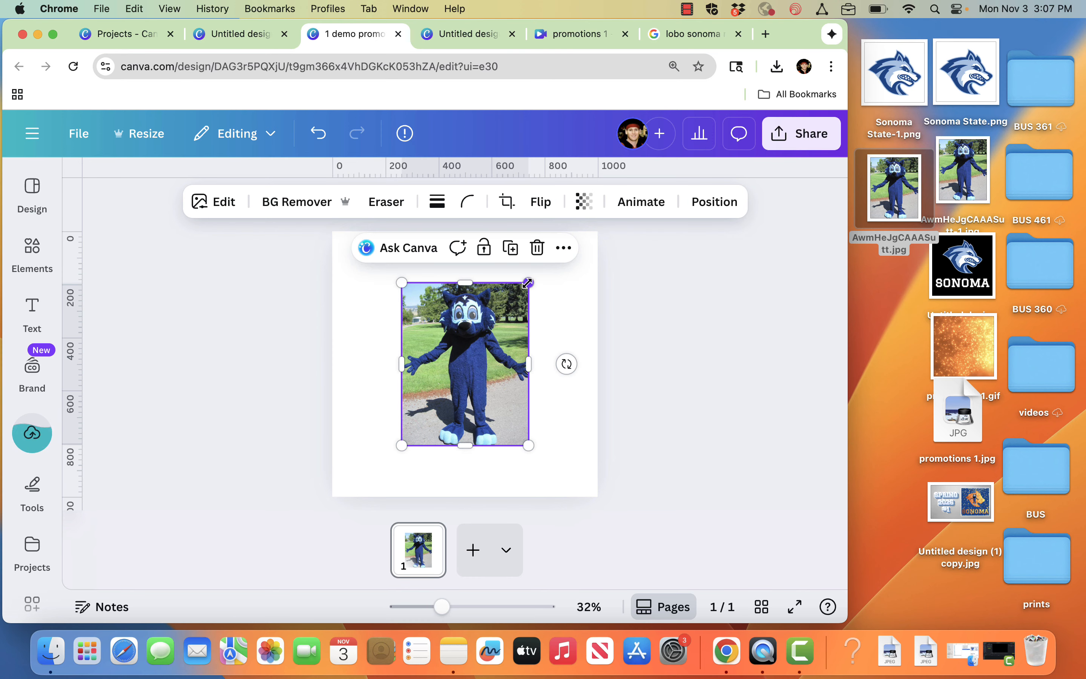
left_click_drag(528, 283, 593, 242)
left_click(660, 250)
Remove the mascot photo's background with BG Remover and check the cutout in the Pixel Eraser
left_click(472, 284)
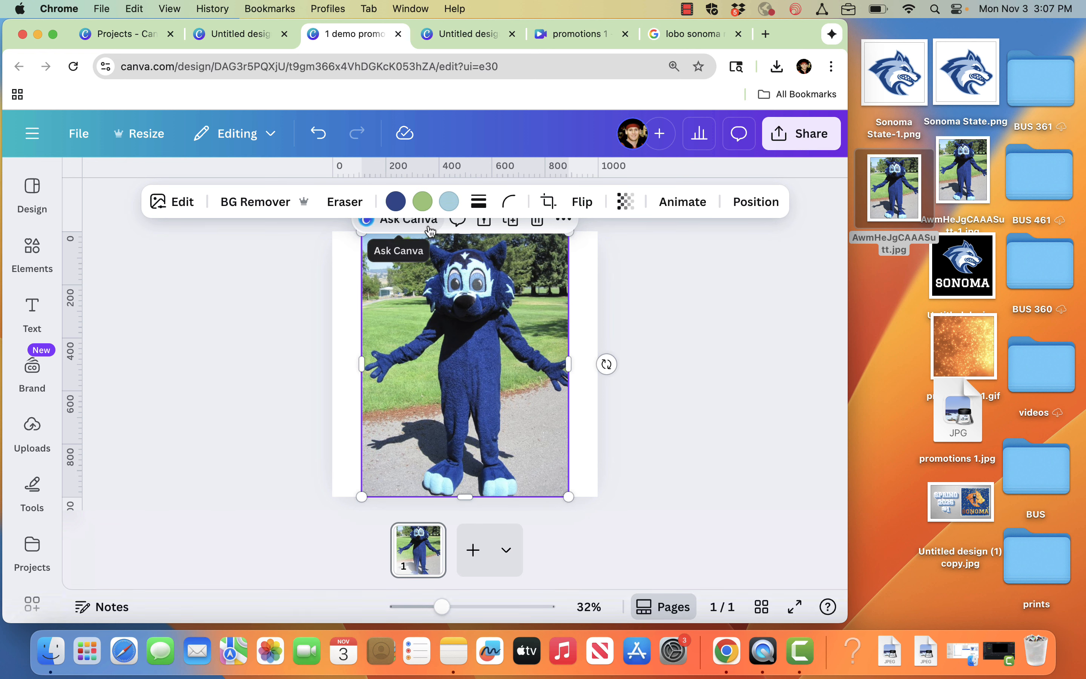
left_click(265, 211)
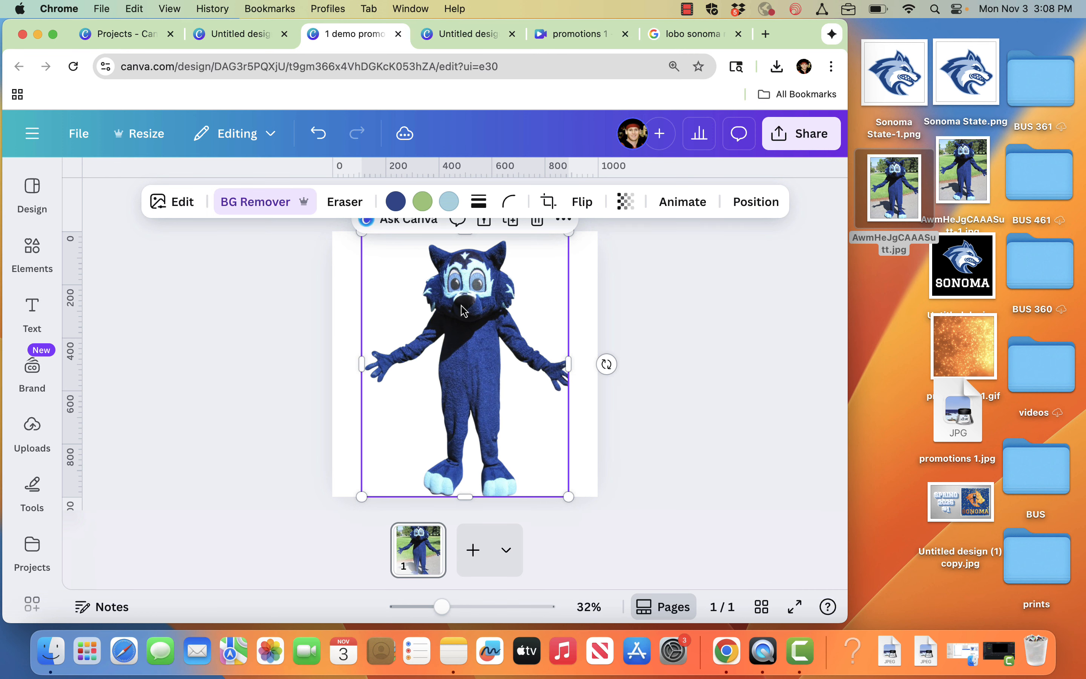
left_click(189, 212)
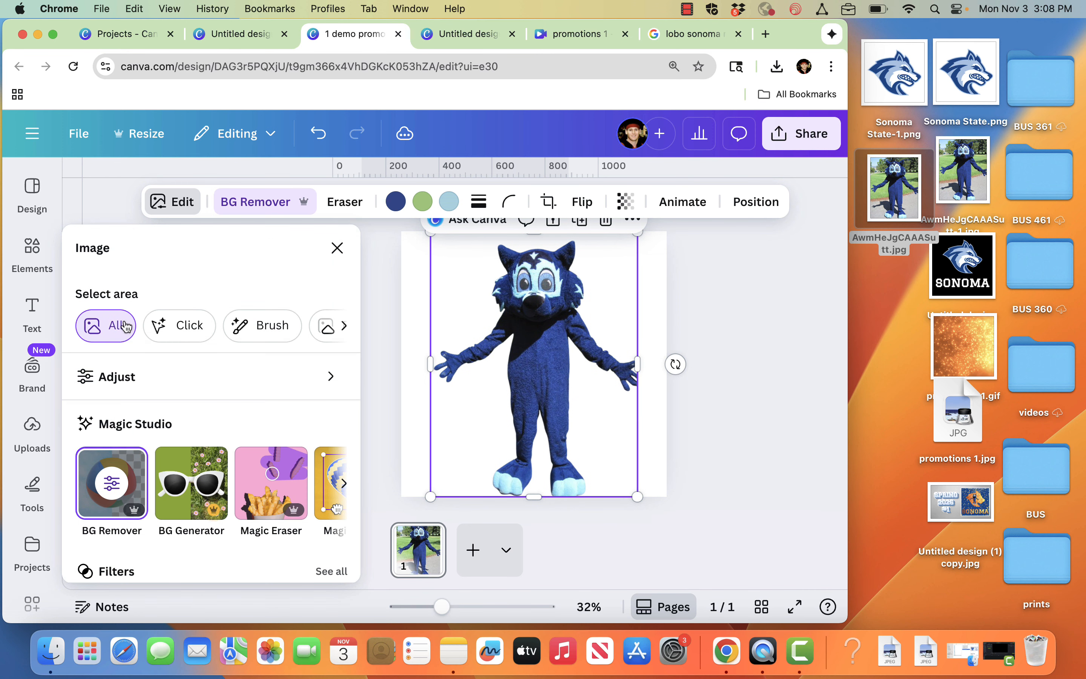
left_click(129, 500)
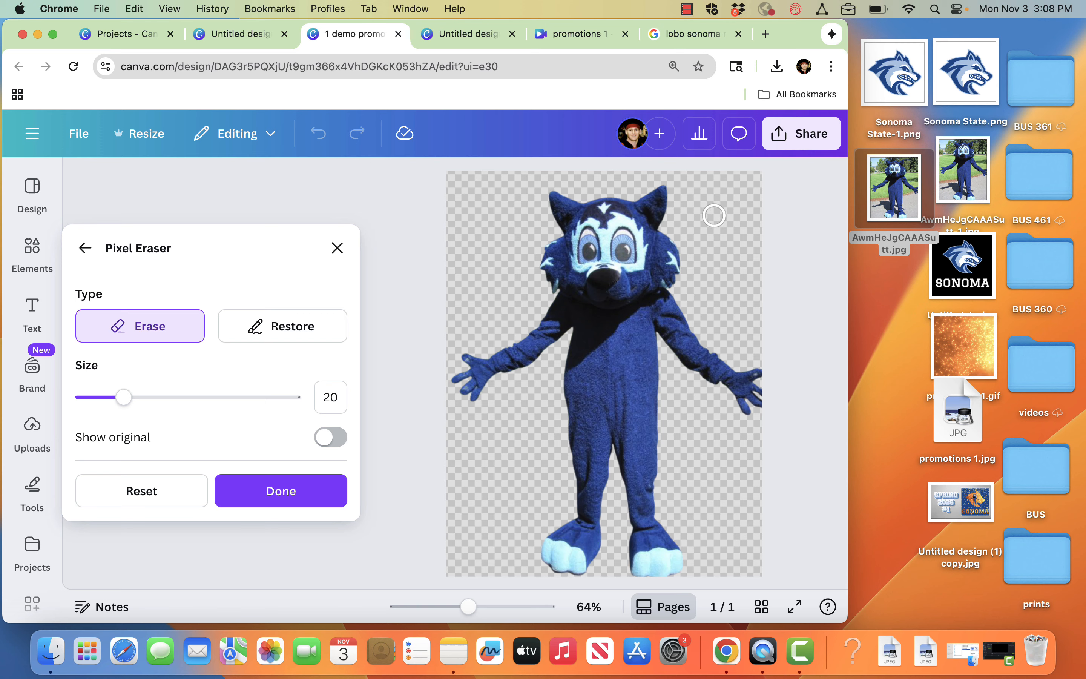
left_click(297, 486)
left_click(416, 304)
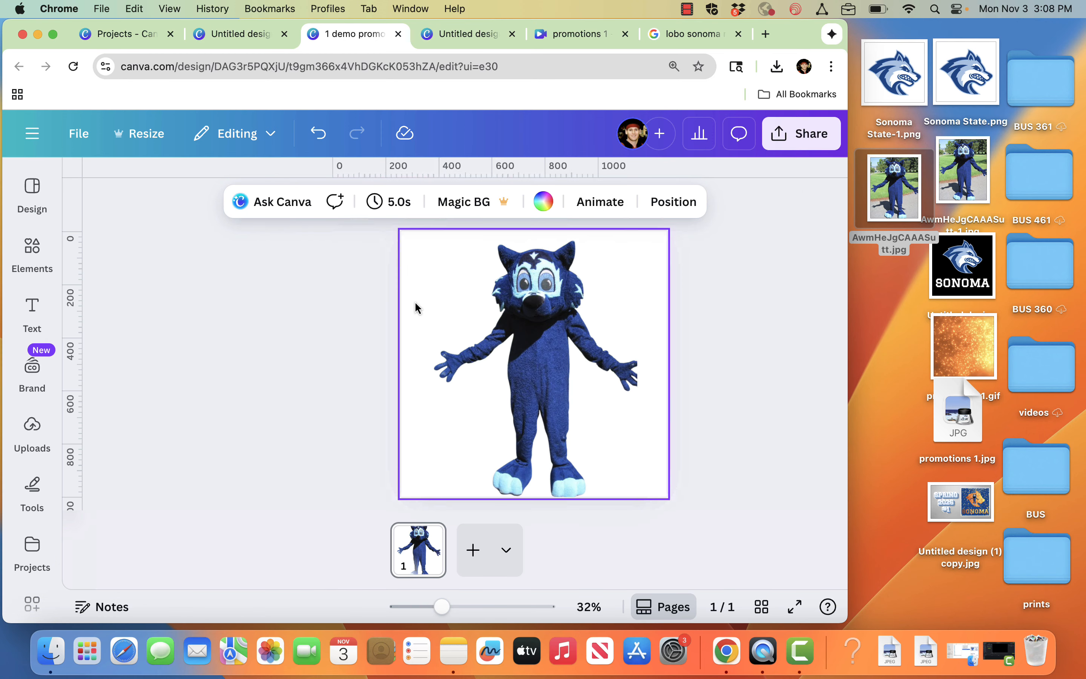
left_click(449, 312)
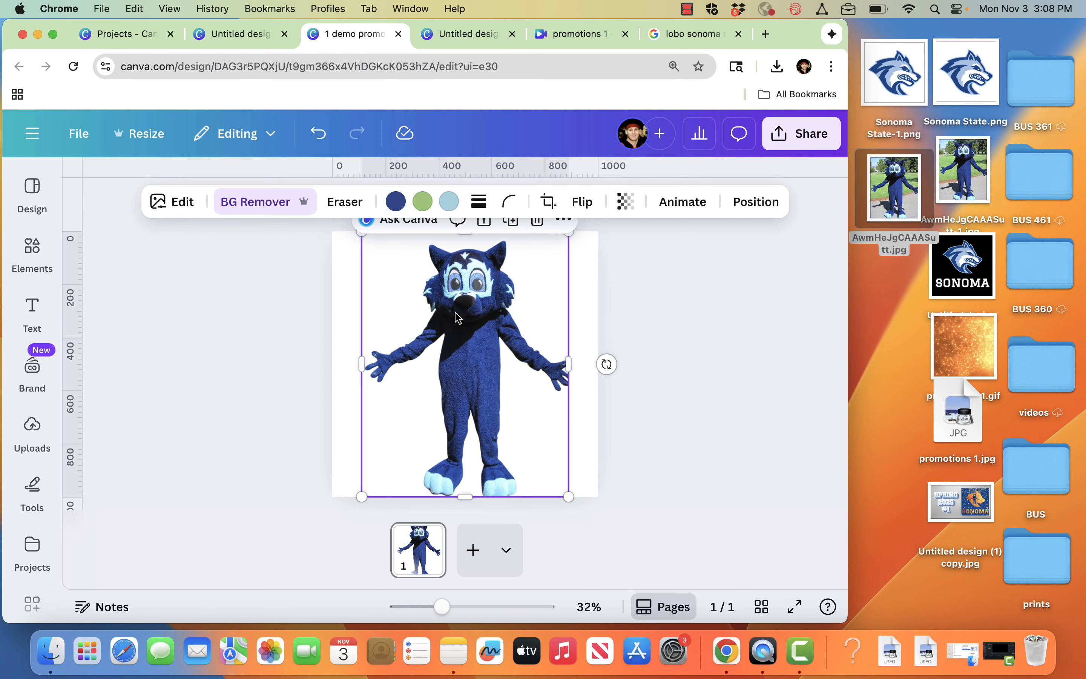
left_click(345, 307)
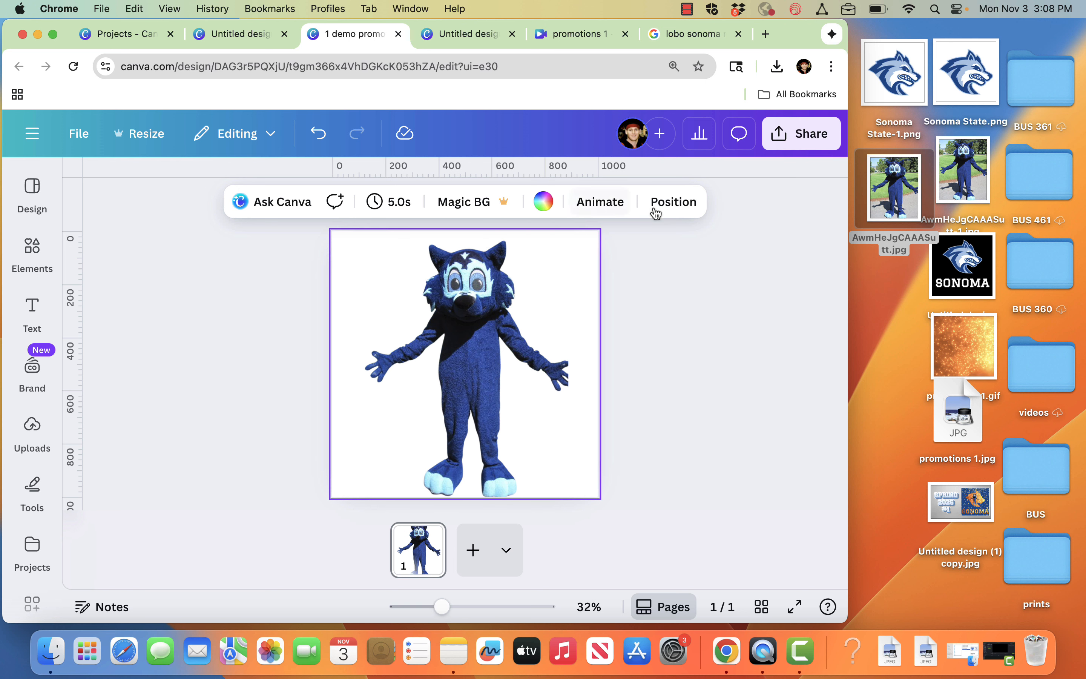
left_click(542, 203)
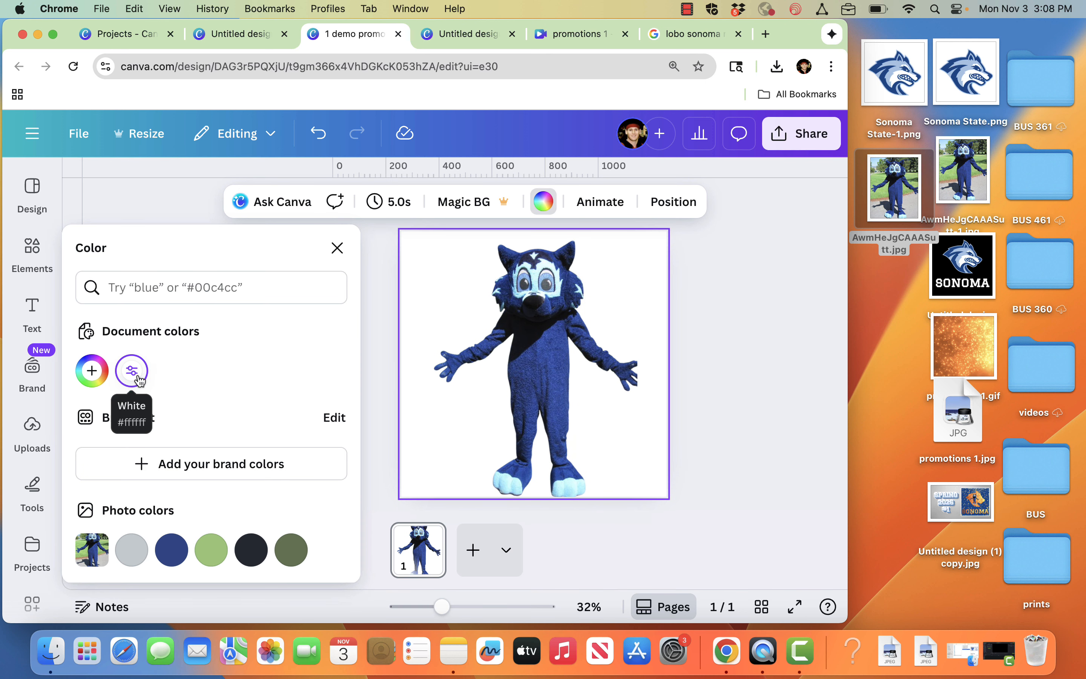
left_click(92, 371)
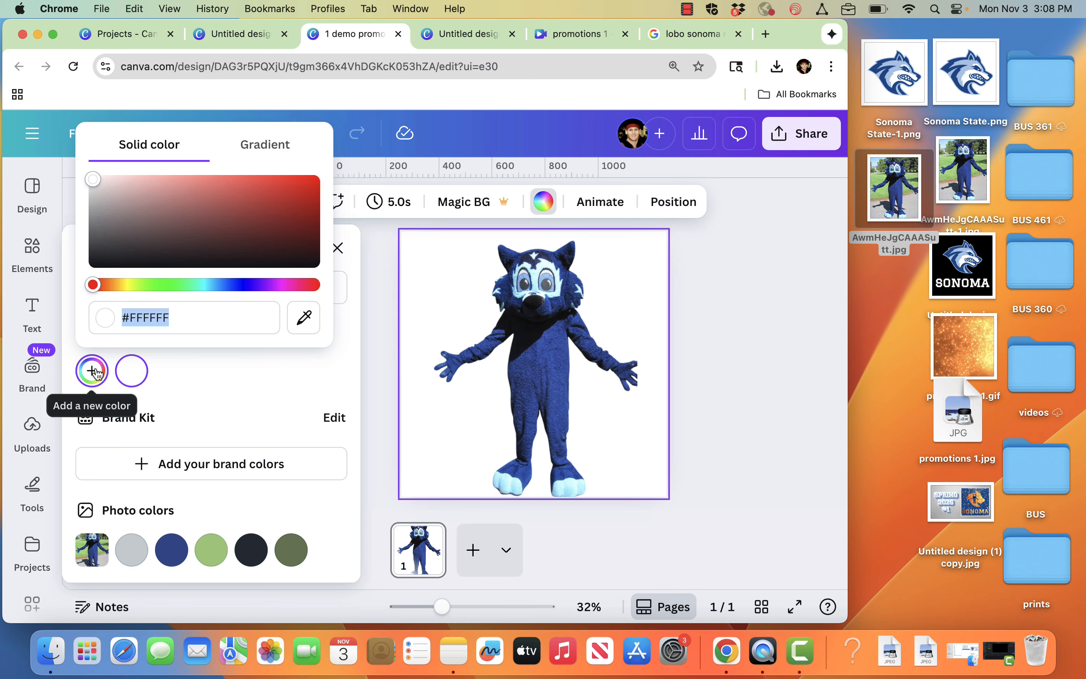
left_click(389, 261)
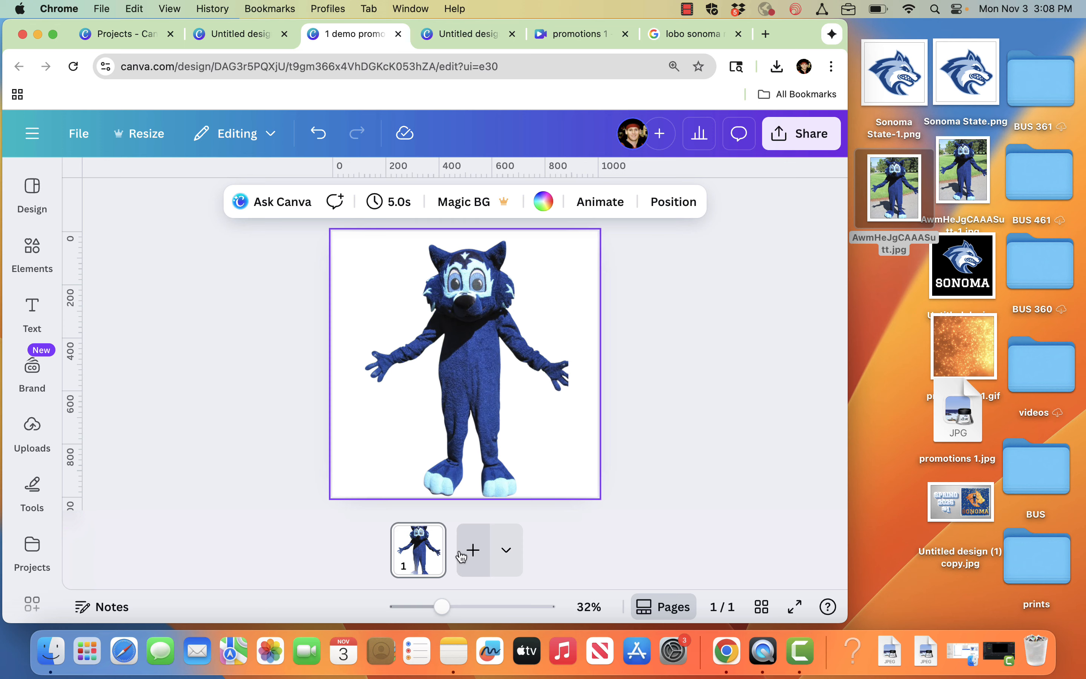
Add a second blank page, place the desktop image Sonoma State.png on it, and move the logo up to the page's top edge
left_click(471, 552)
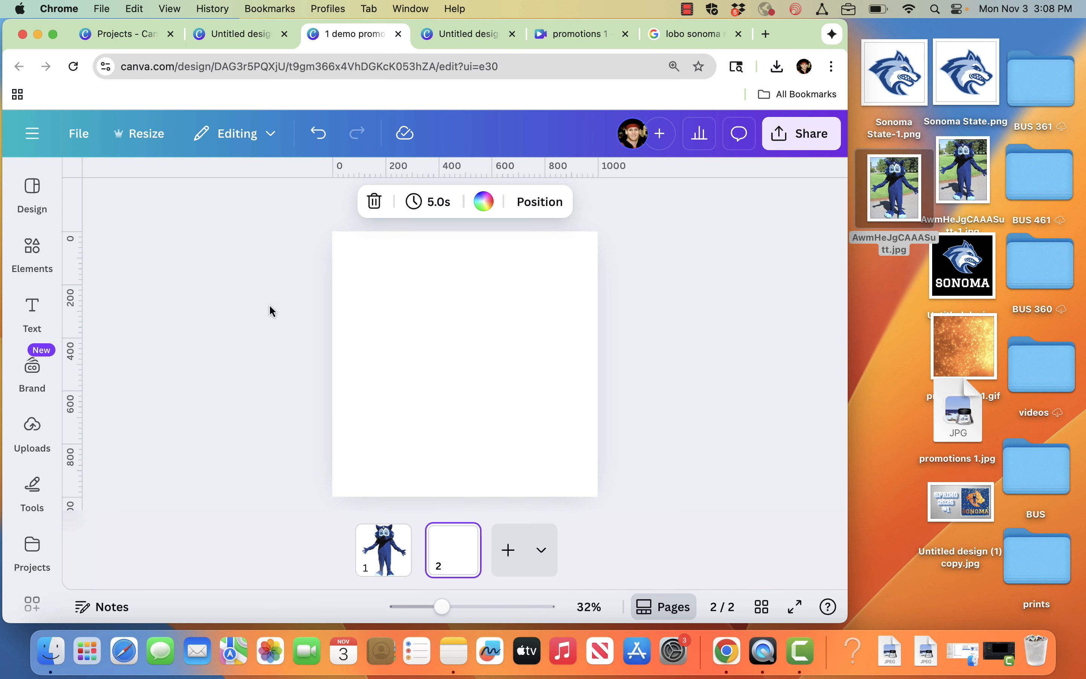
left_click_drag(980, 70, 484, 279)
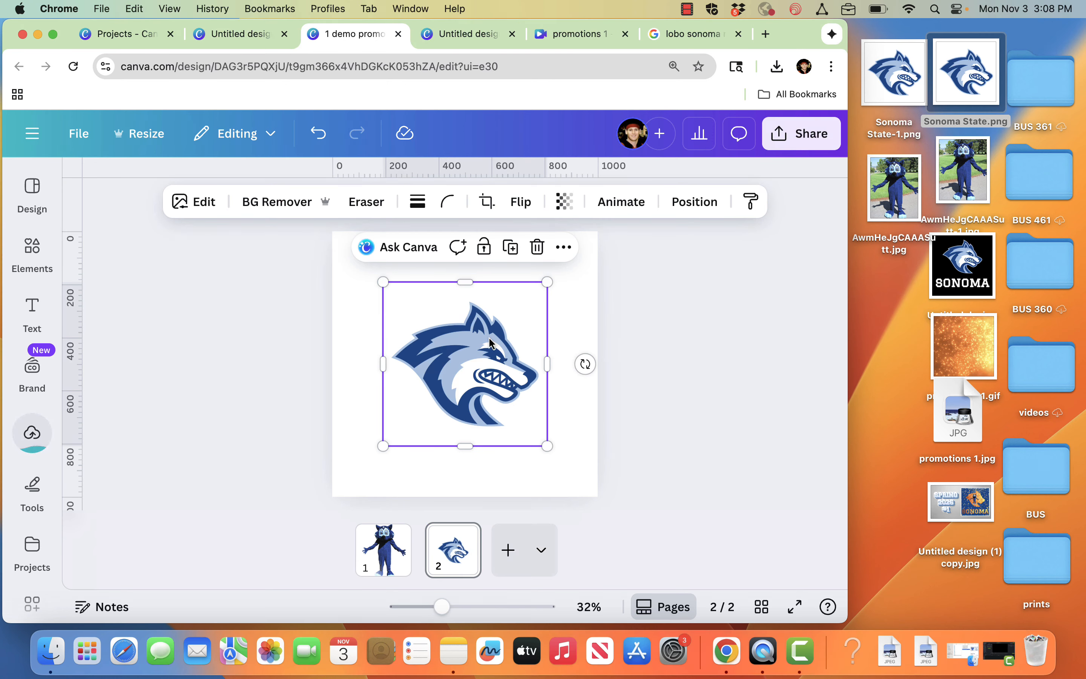
left_click_drag(486, 360, 483, 309)
left_click(673, 353)
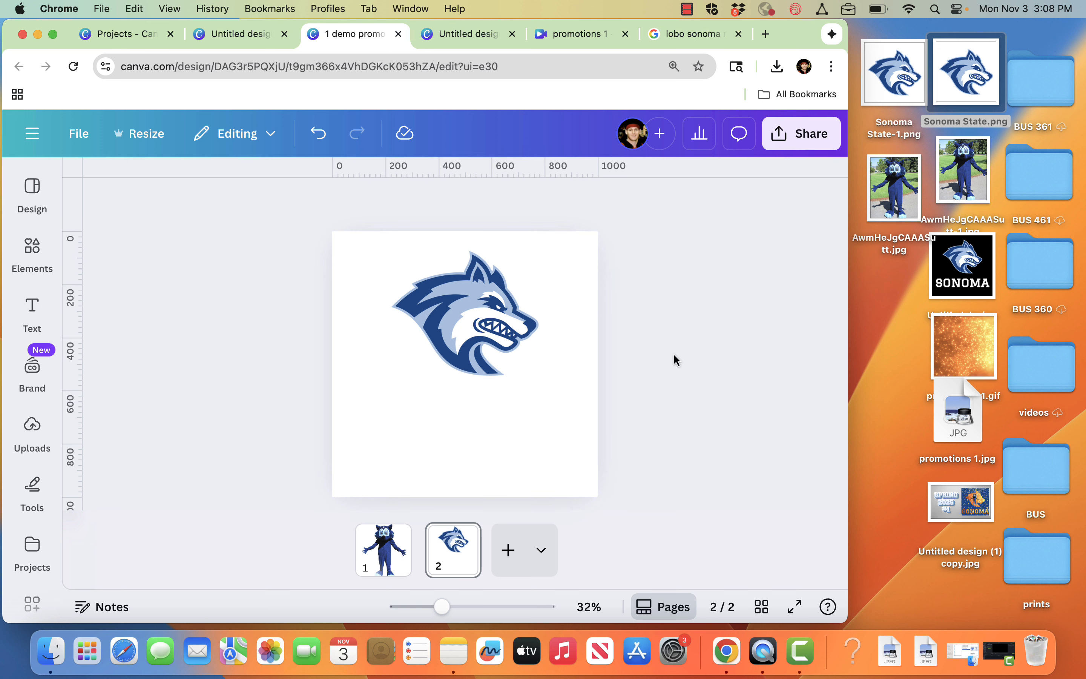
Set the second page's background to solid black, #000000
left_click(403, 443)
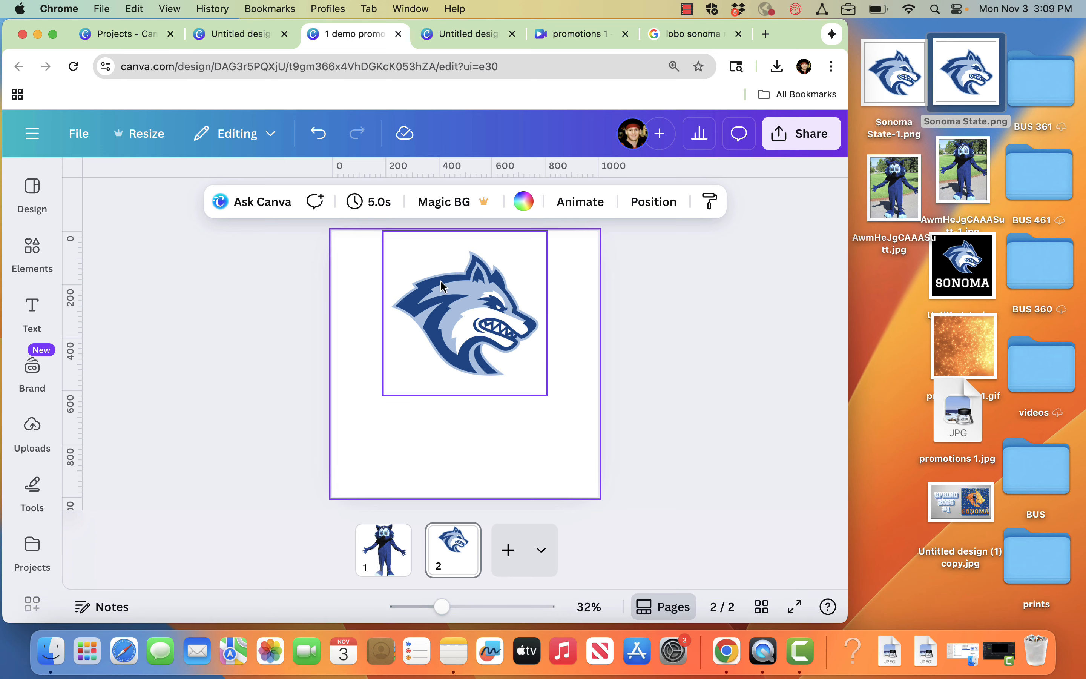
left_click(523, 202)
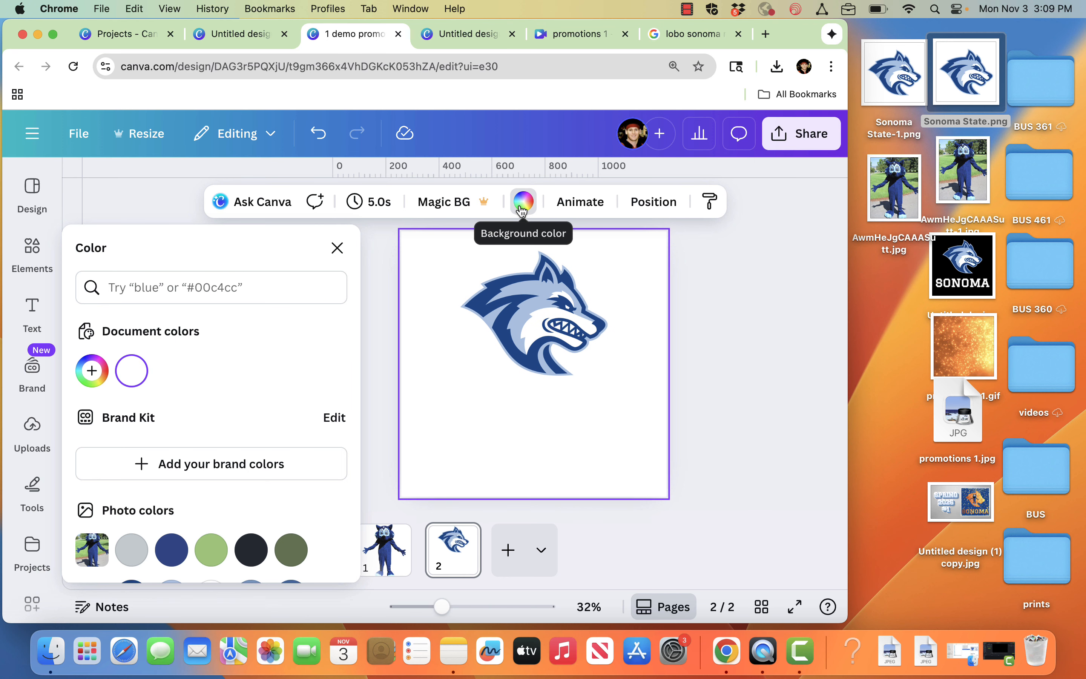
left_click(92, 376)
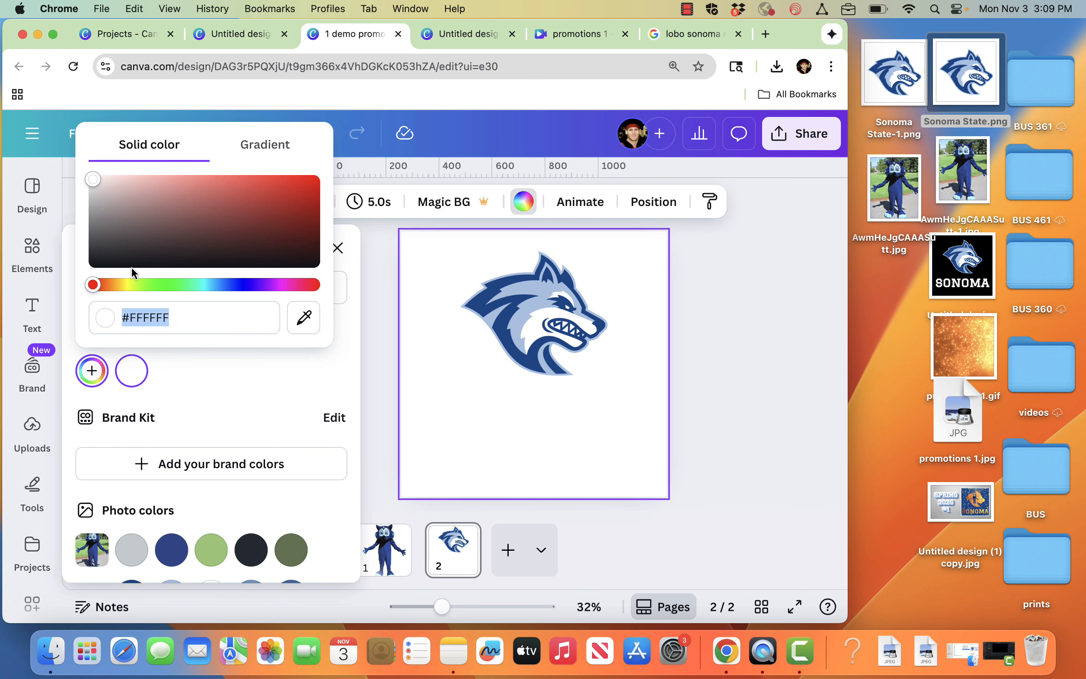
left_click_drag(103, 186, 68, 283)
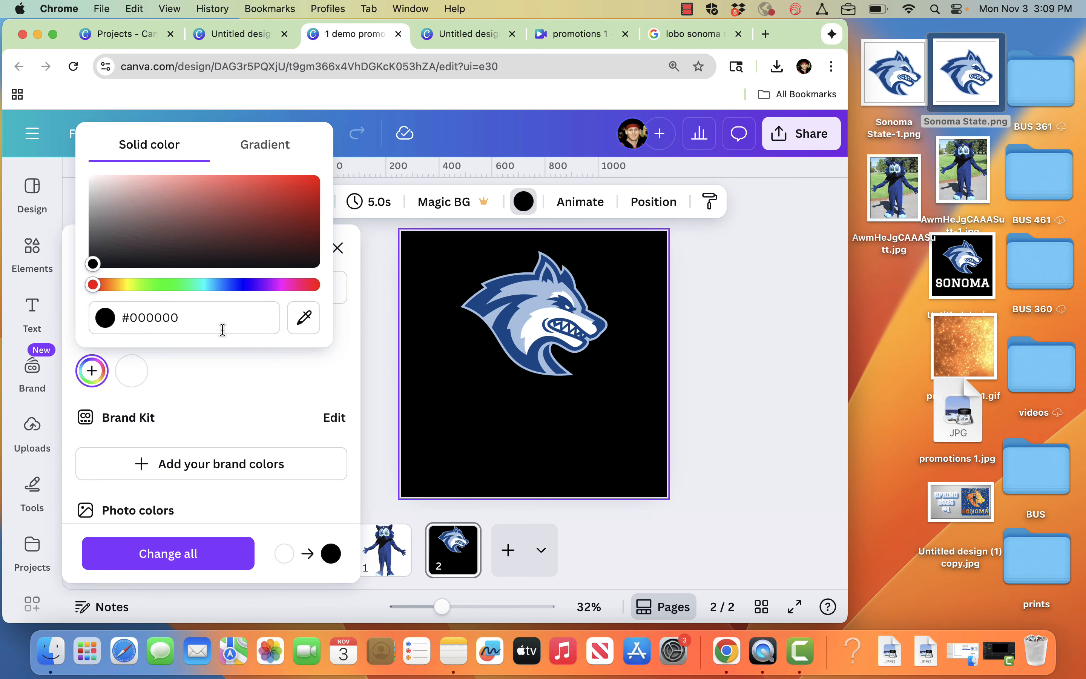
left_click(243, 385)
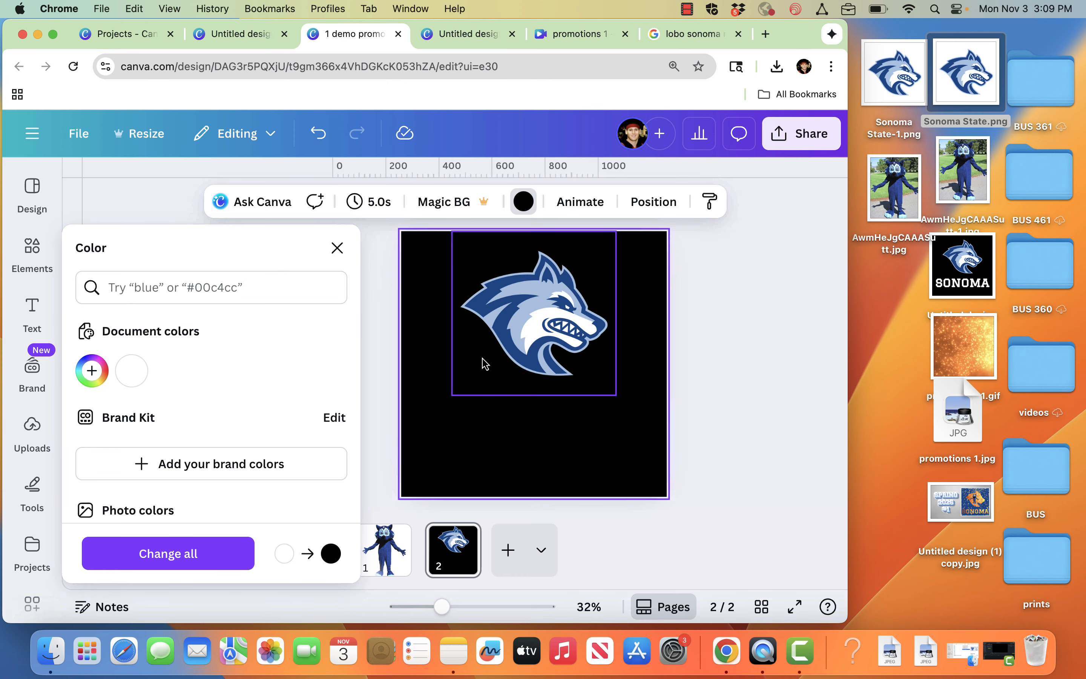
left_click(385, 348)
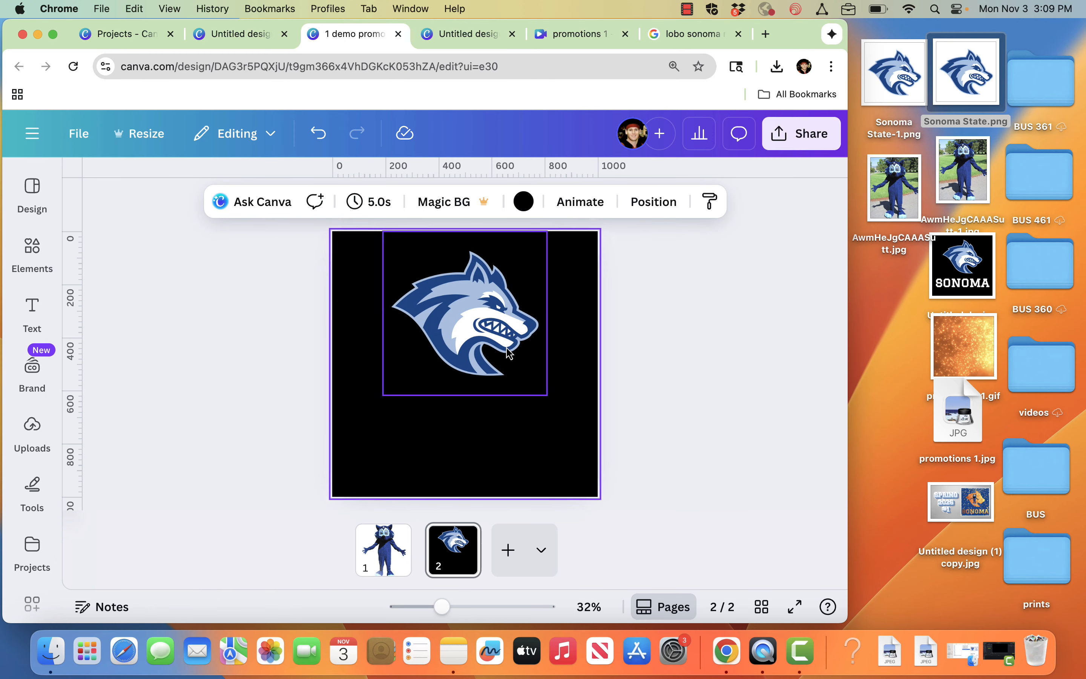
Add a text box reading "SONOMA" to the second page and enlarge it to a font size of about 97
left_click(43, 320)
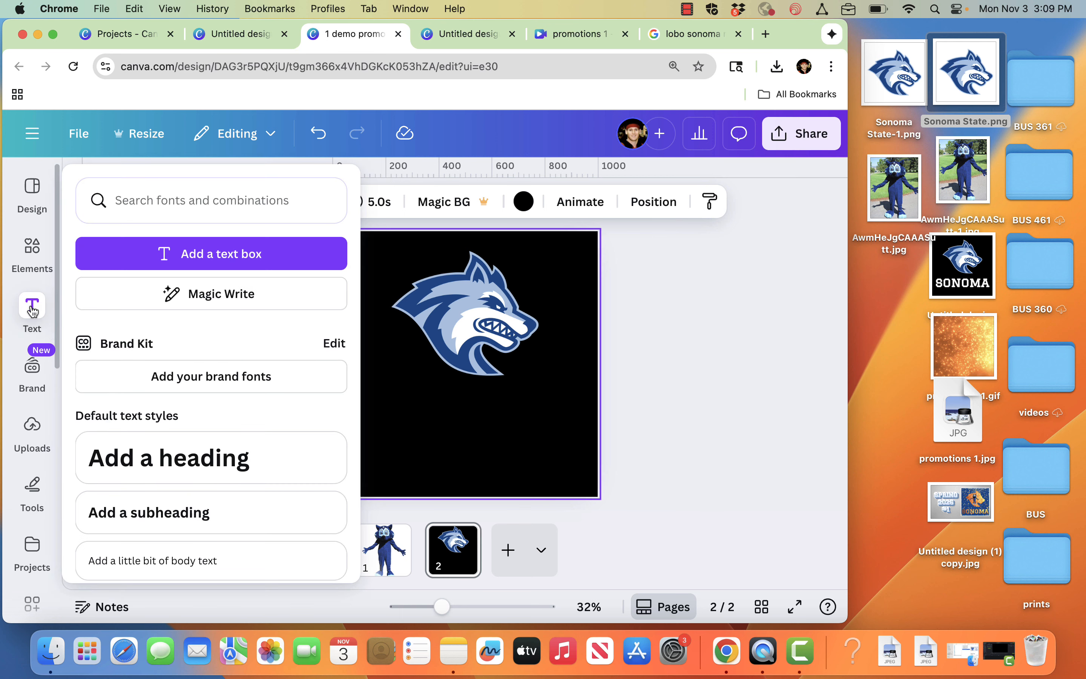
left_click(187, 247)
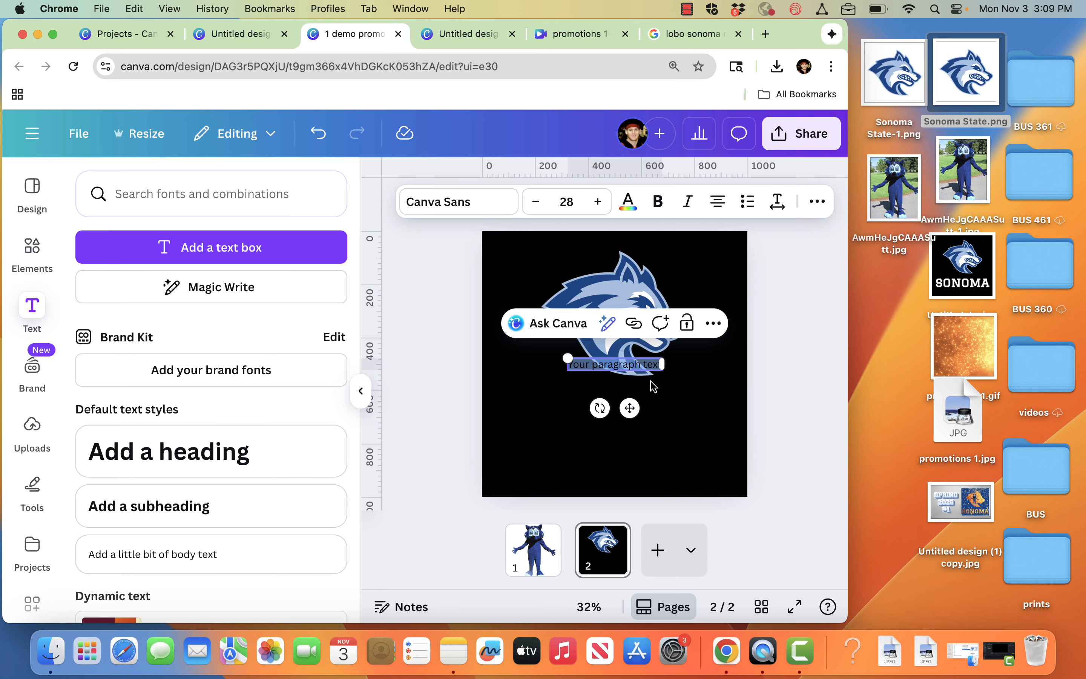
double_click(624, 363)
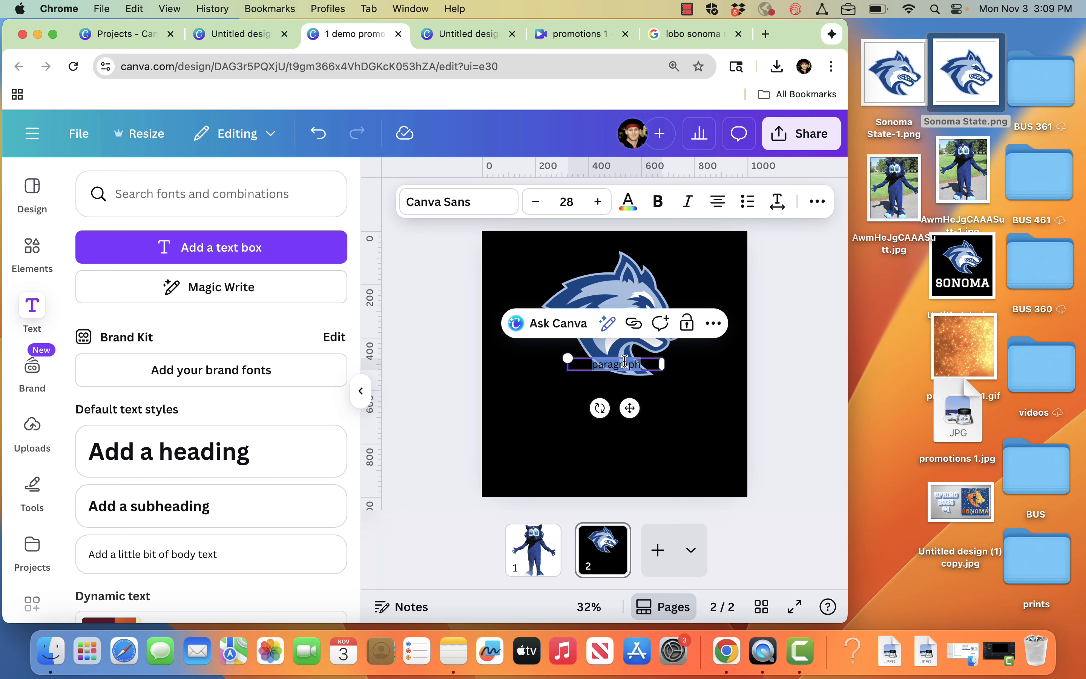
triple_click(625, 363)
type("SONOMA")
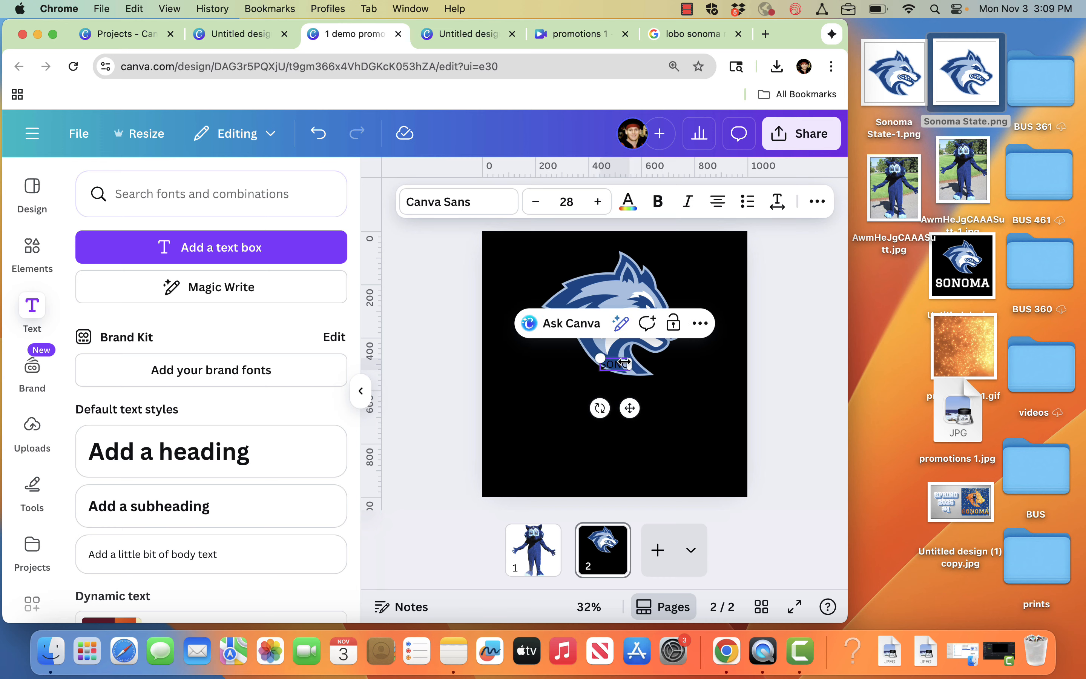
left_click_drag(593, 358, 482, 330)
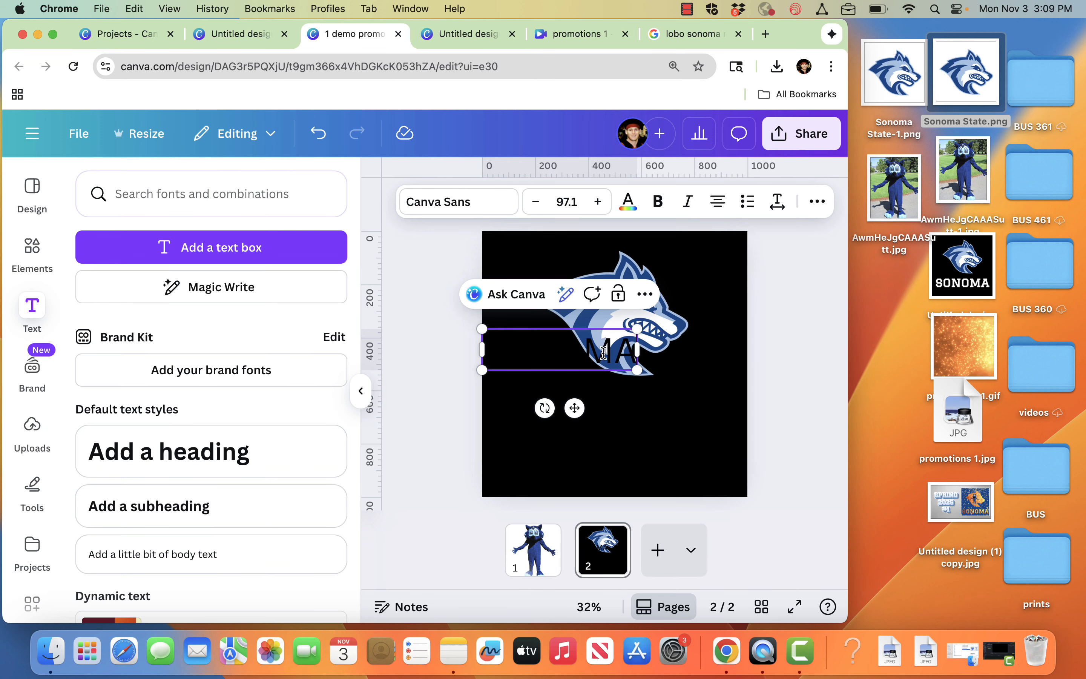
Colour the whole word SONOMA white and enlarge the text to font size 160
left_click(627, 203)
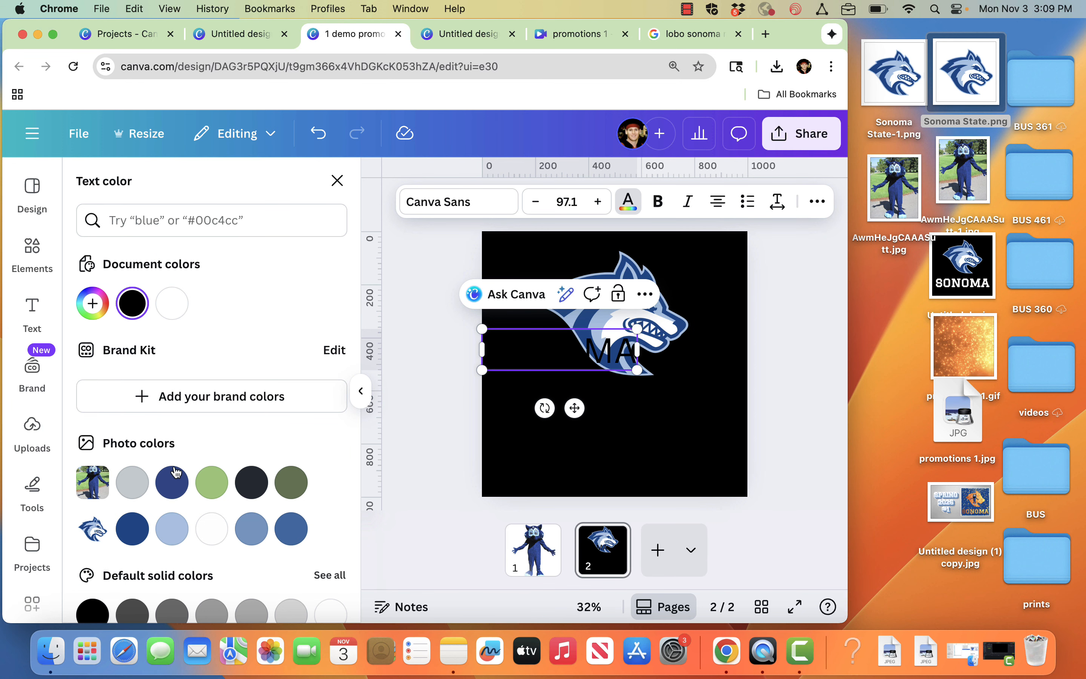
scroll(135, 487, "down", 5)
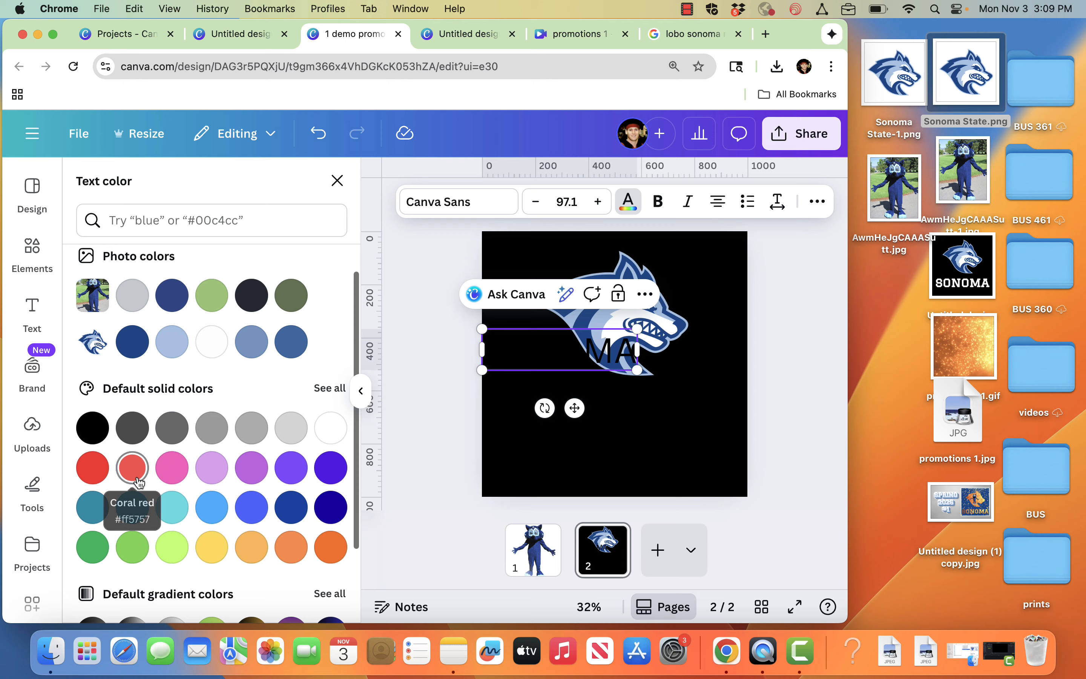
left_click(331, 428)
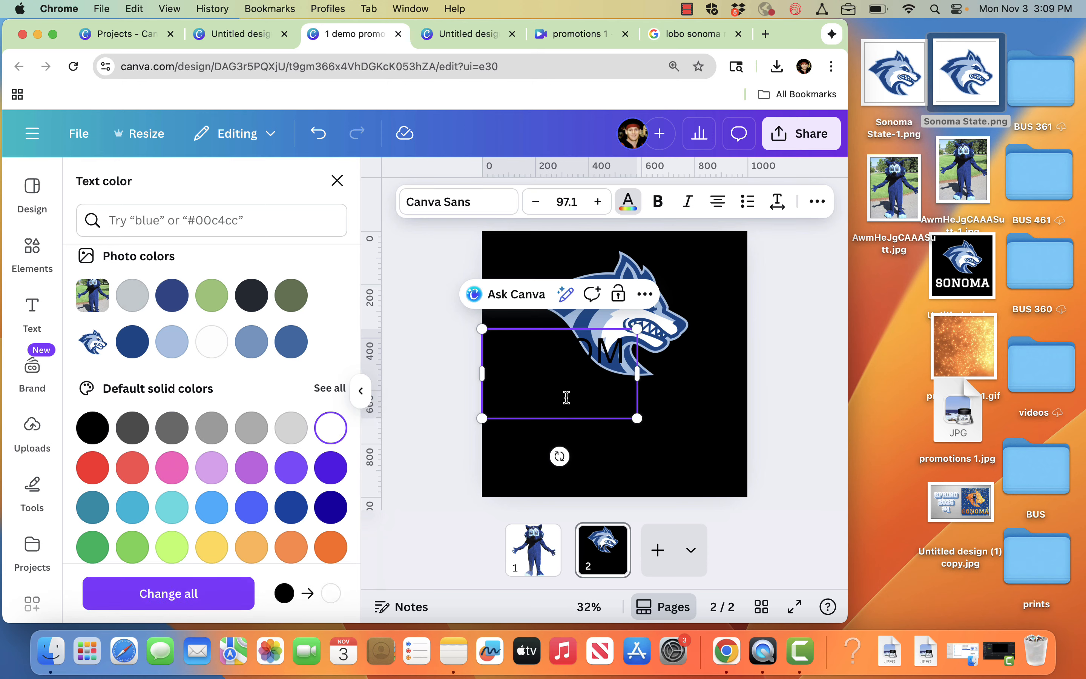
key("super+z")
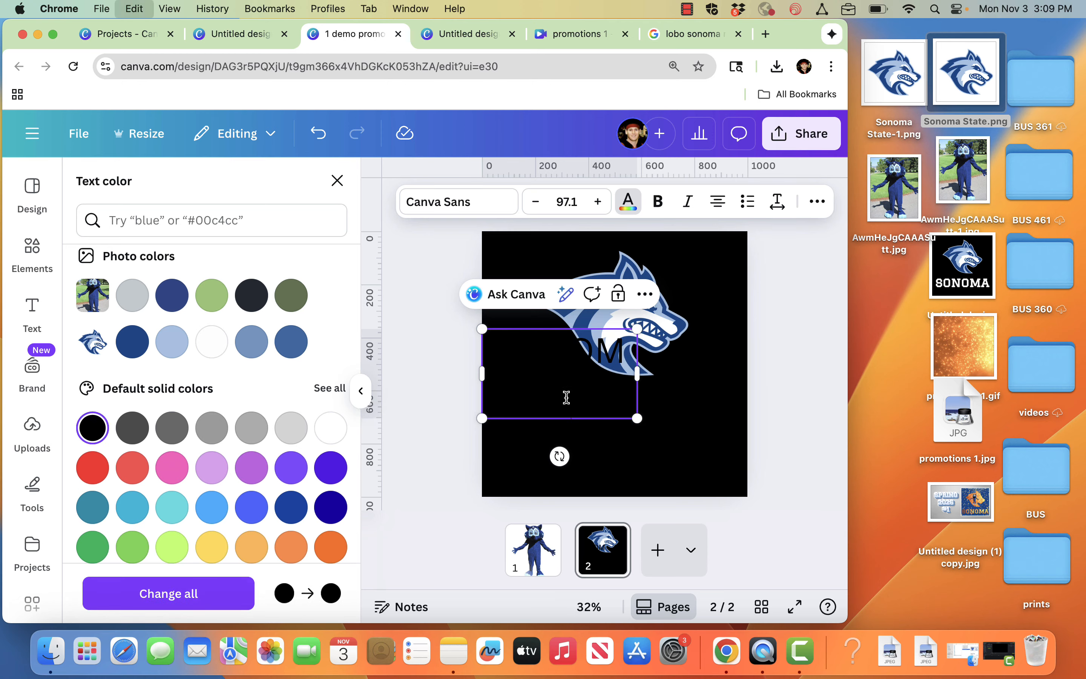
key("super+a")
left_click(321, 441)
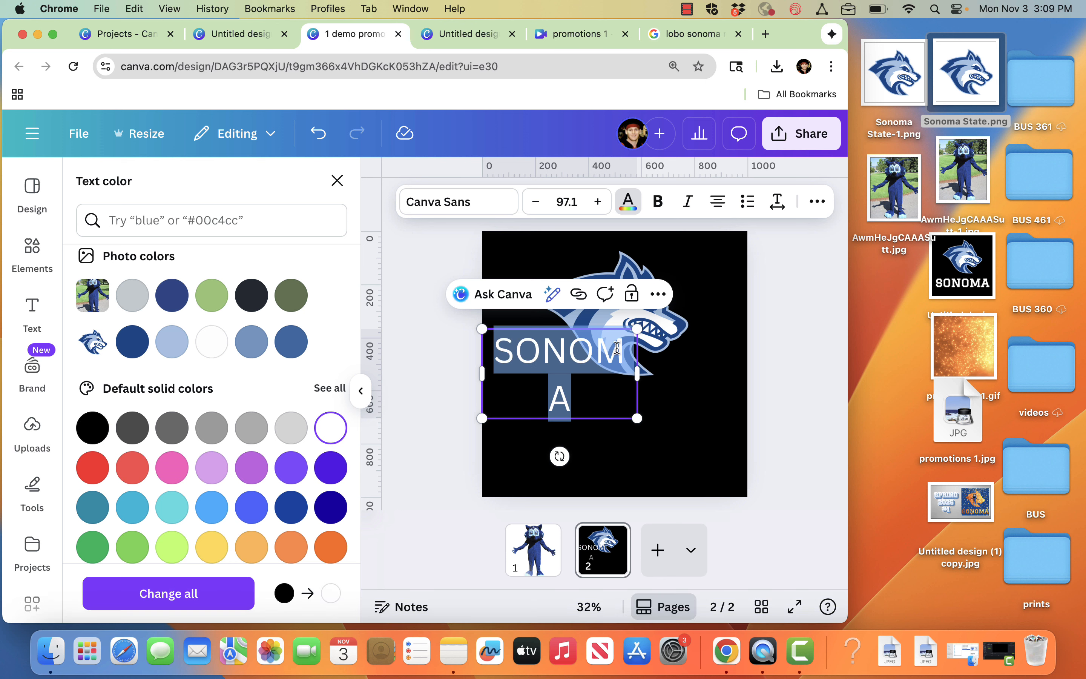
left_click_drag(638, 418, 738, 476)
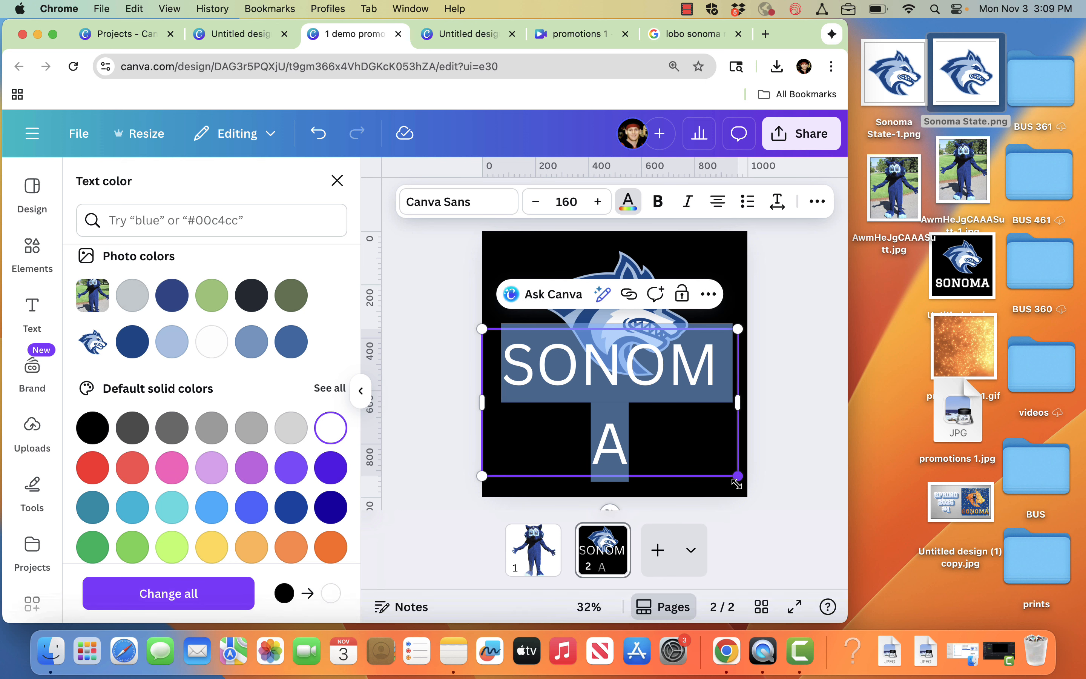
Try to bring the wrapped letter A back onto the first line of the SONOMA text
left_click(601, 373)
left_click(593, 429)
key("BackSpace")
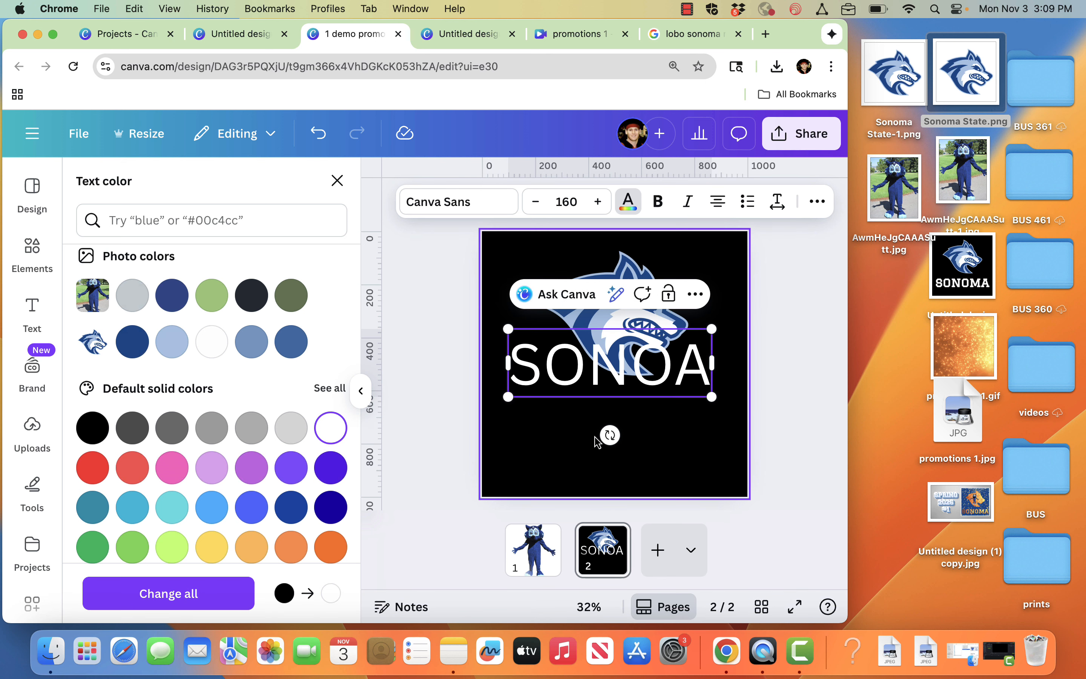
type("A")
key("BackSpace")
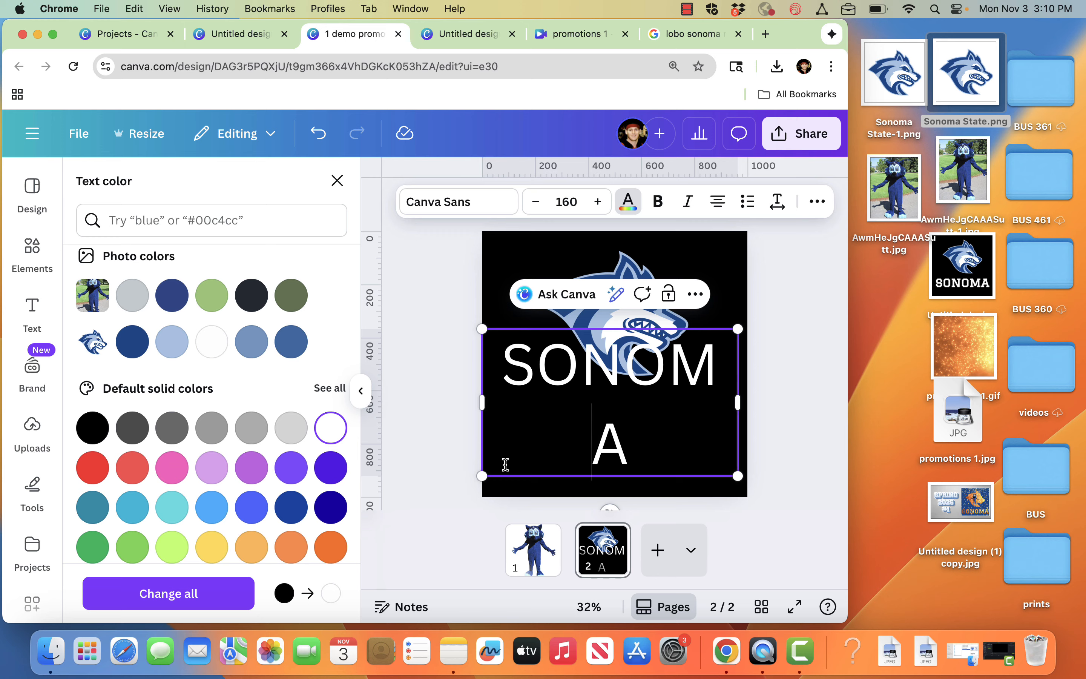
Enlarge the SONOMA text to font size 174 and widen its box until the word fits on one line
left_click_drag(482, 476, 461, 488)
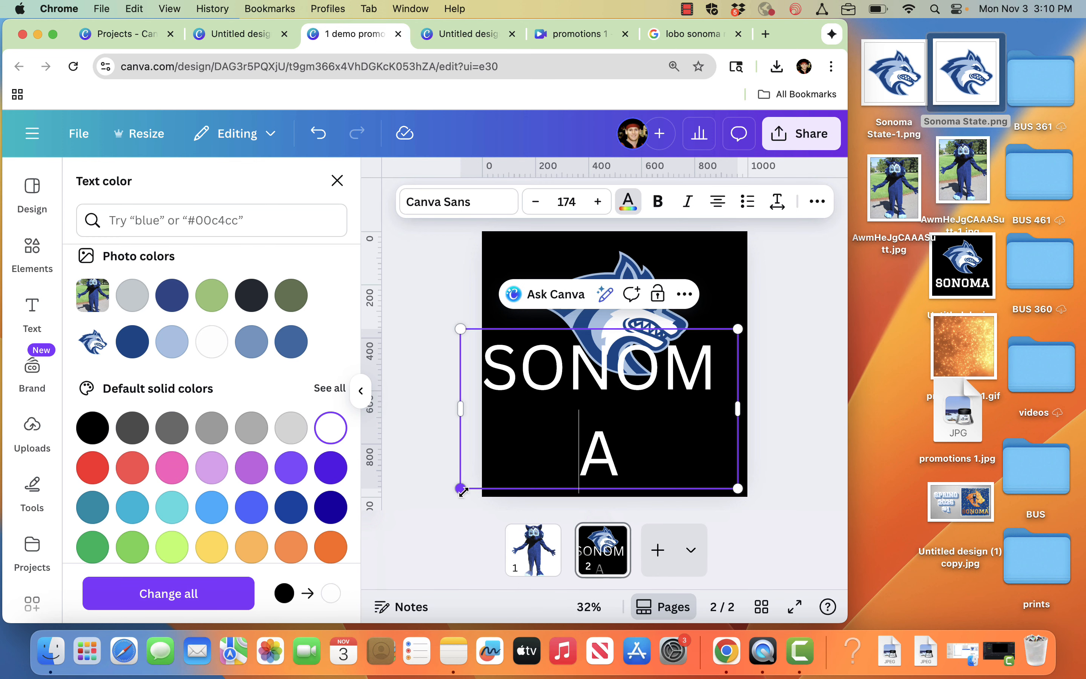
left_click_drag(454, 408, 399, 424)
left_click(460, 401)
mouse_move(461, 407)
left_mouse_down()
mouse_move(413, 406)
mouse_move(475, 403)
mouse_move(451, 403)
left_mouse_up()
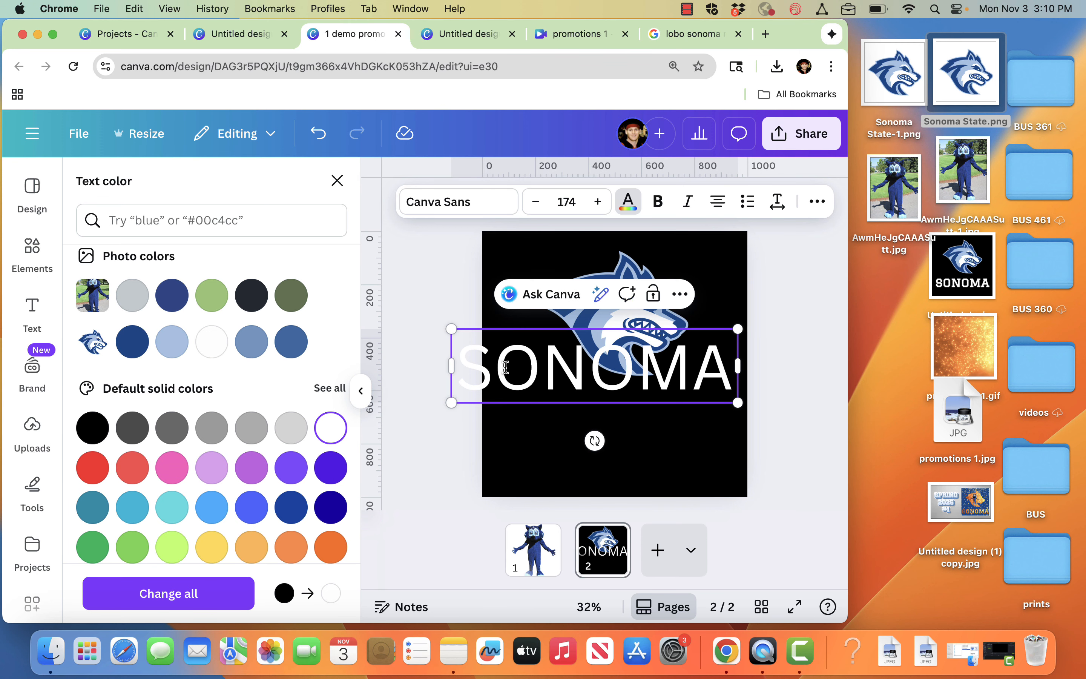
Search the fonts for "GRA" and apply the Graduate font to the SONOMA text
double_click(605, 358)
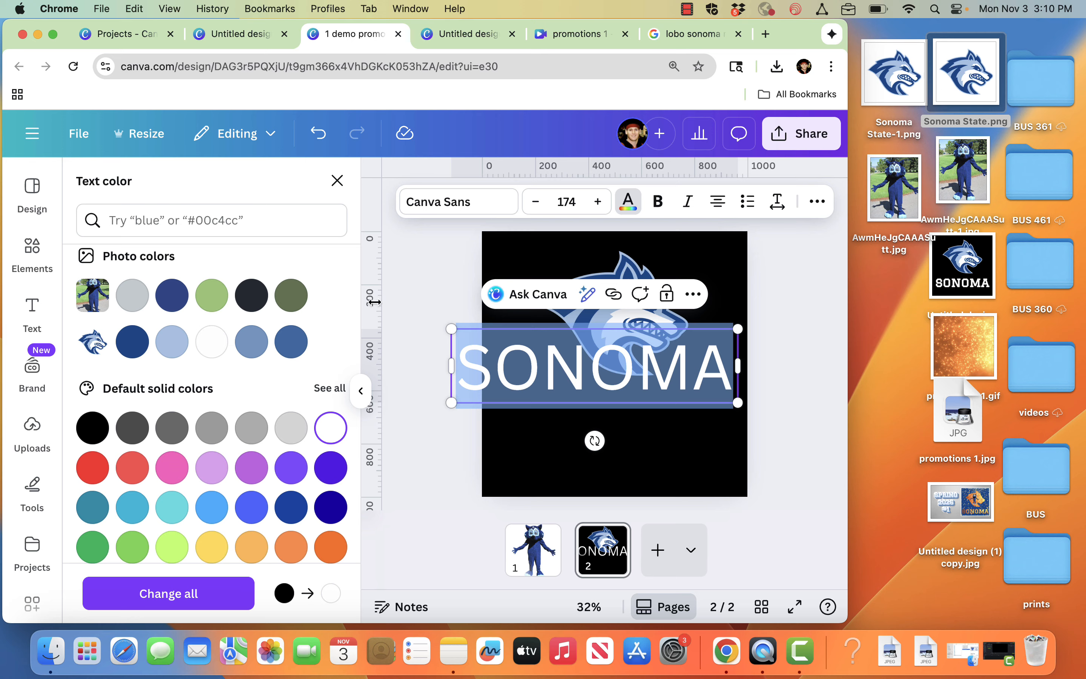
left_click(449, 203)
left_click(173, 247)
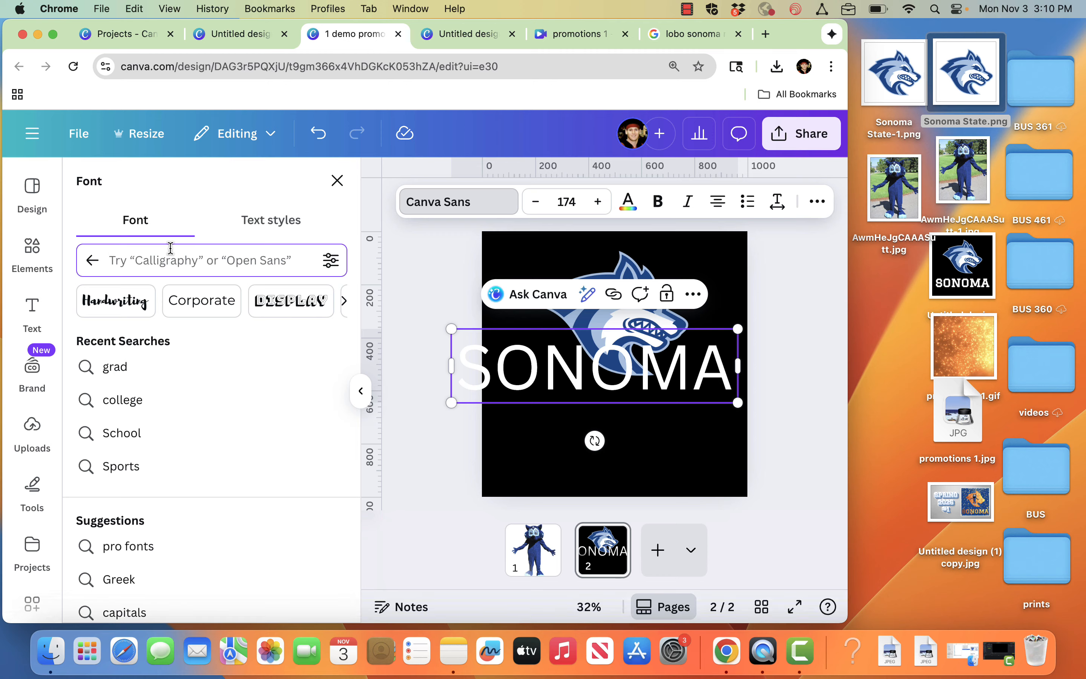
type("GRA")
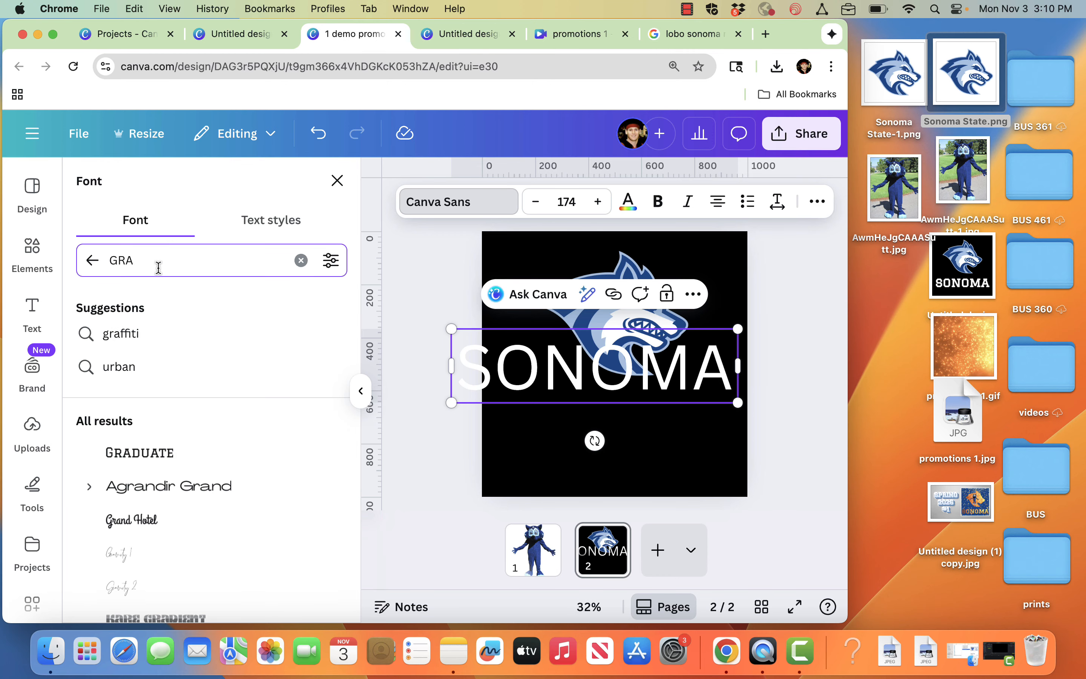
left_click(149, 454)
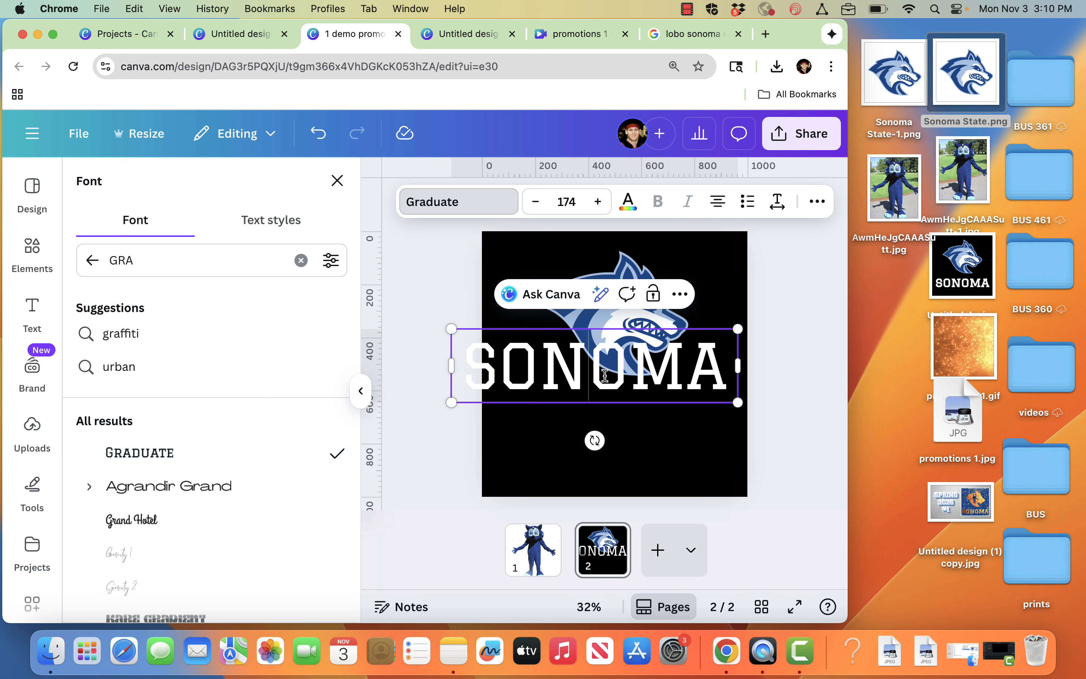
Scale the SONOMA text down to font size 151 so it fits within the page width
left_click_drag(451, 402, 488, 392)
left_click(620, 363)
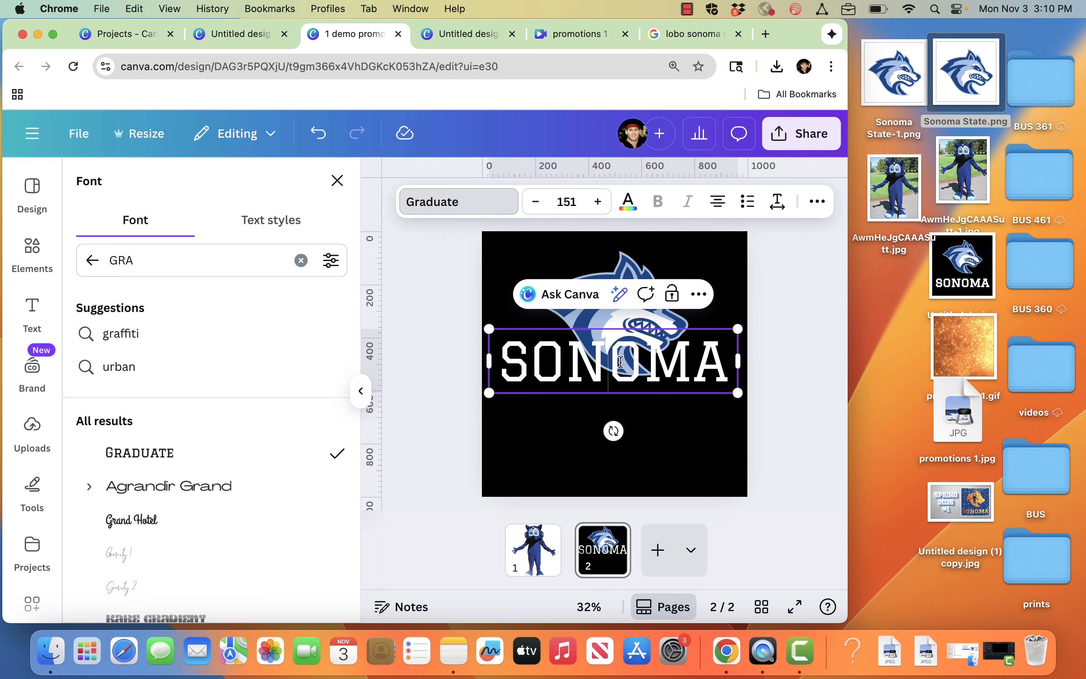
left_click(771, 323)
left_click(562, 380)
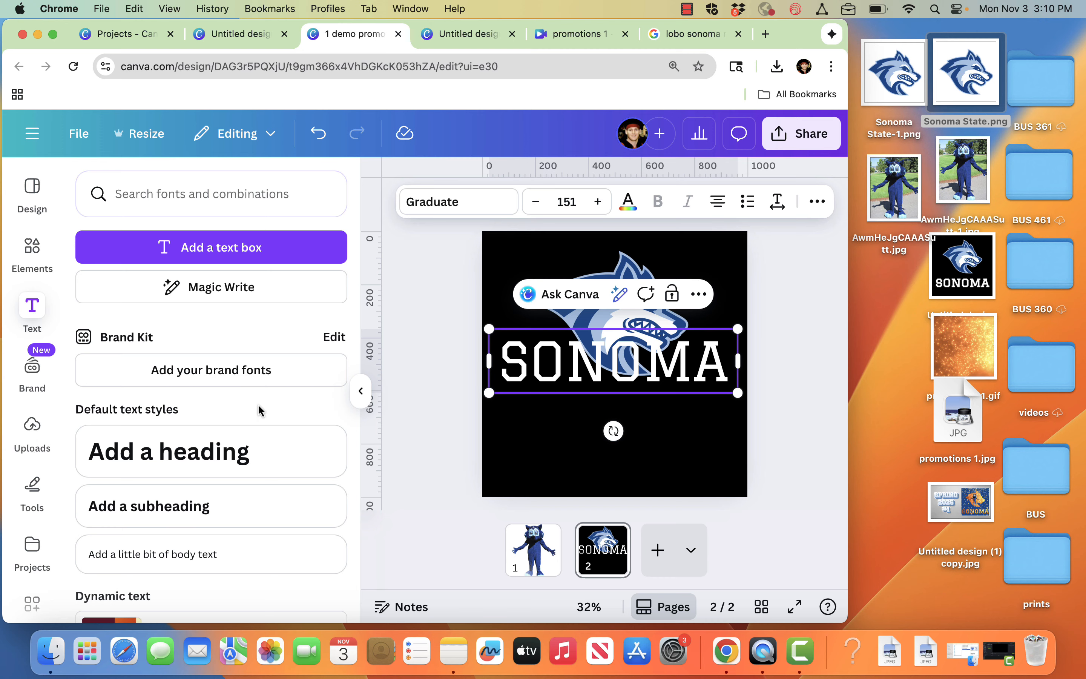
Apply the Outline text effect to the word SONOMA
scroll(251, 410, "down", 5)
scroll(247, 411, "up", 5)
double_click(597, 369)
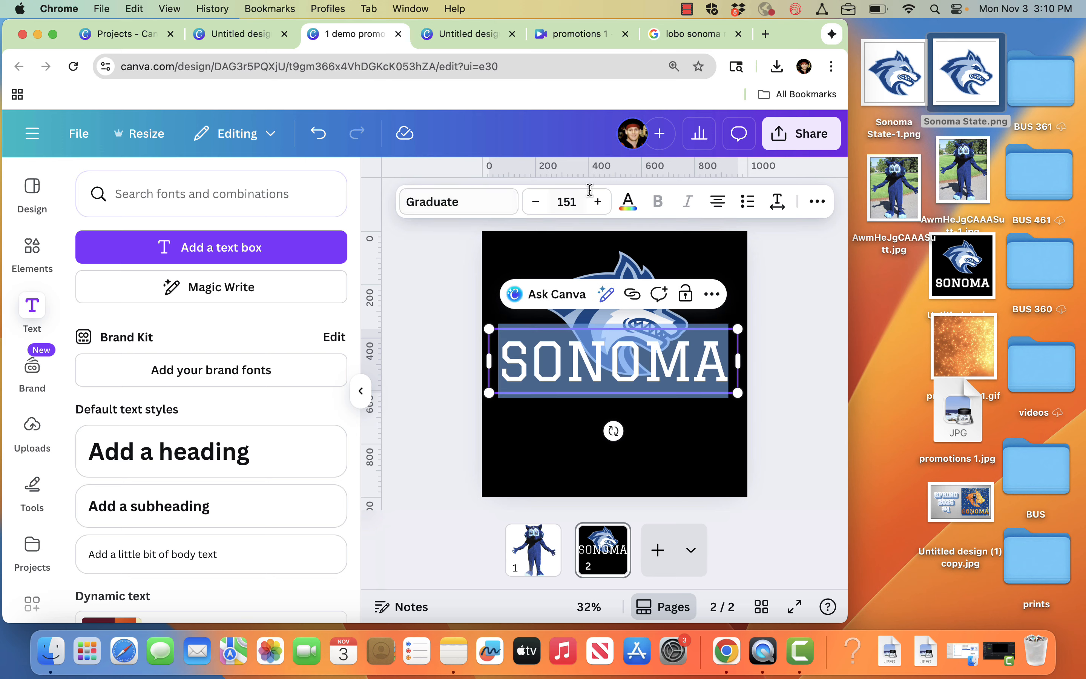
left_click(817, 203)
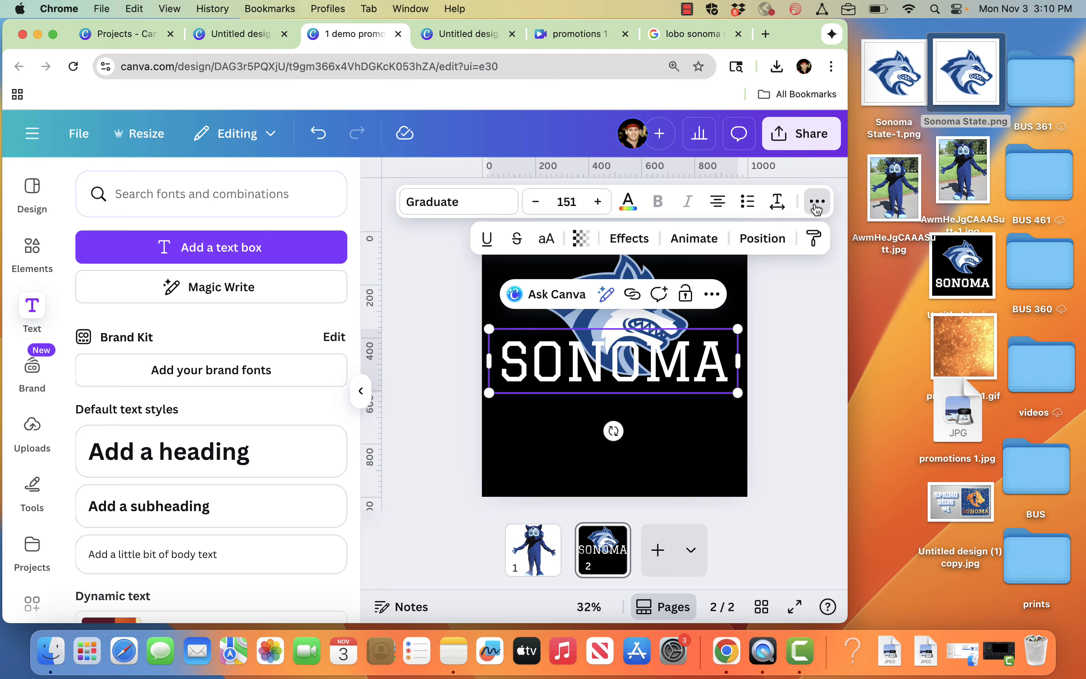
left_click(630, 238)
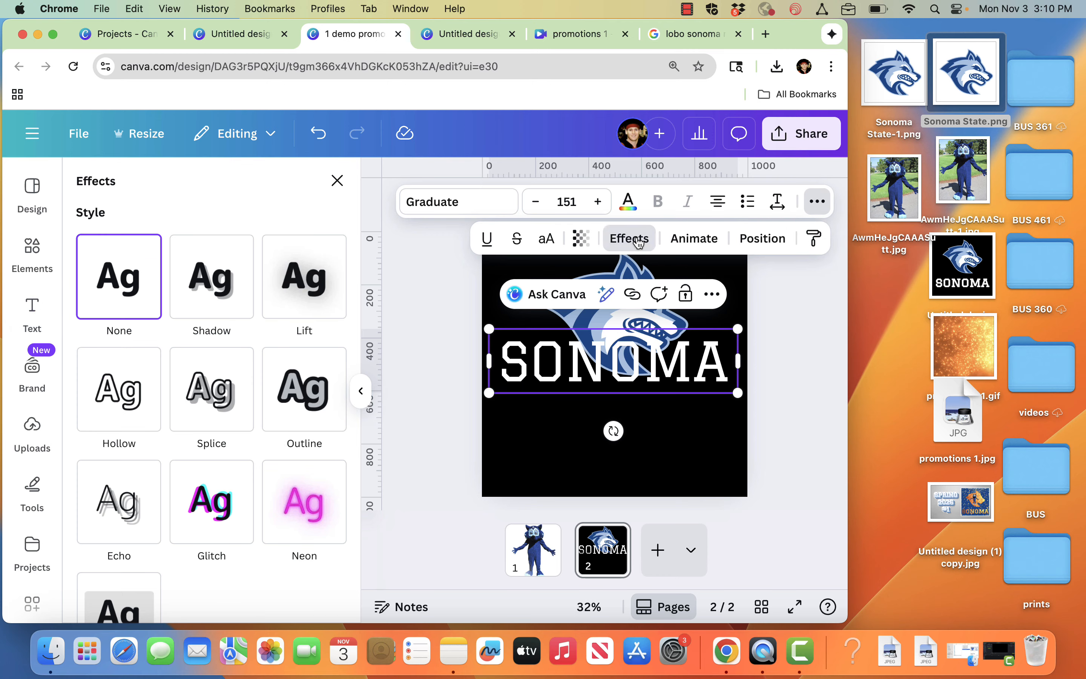
scroll(276, 438, "down", 5)
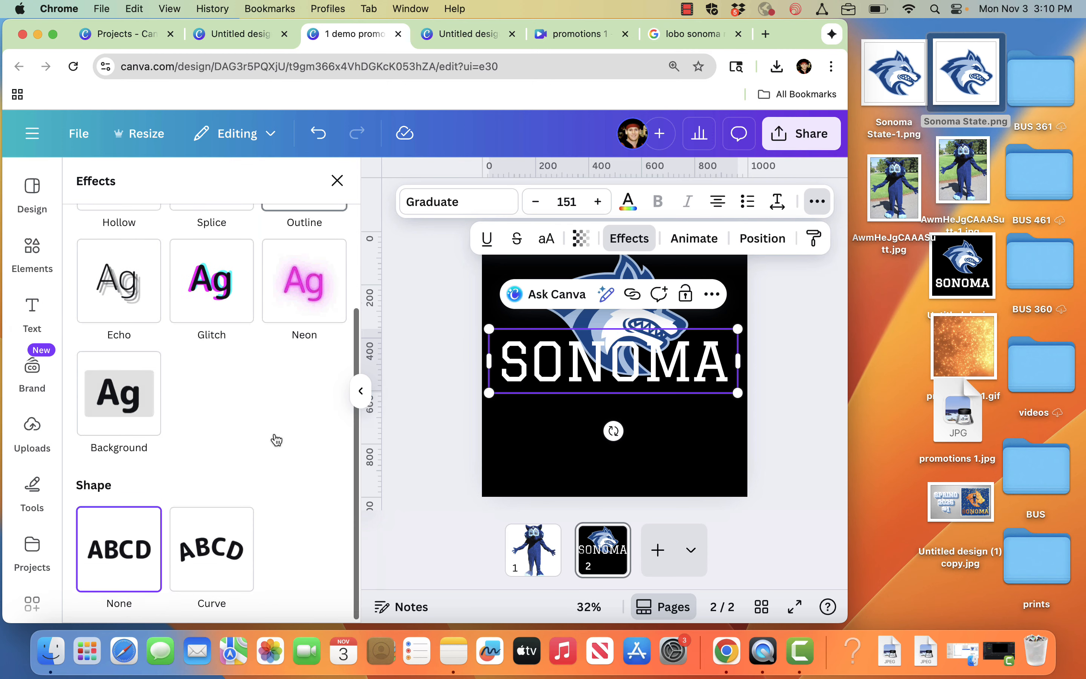
scroll(276, 440, "up", 4)
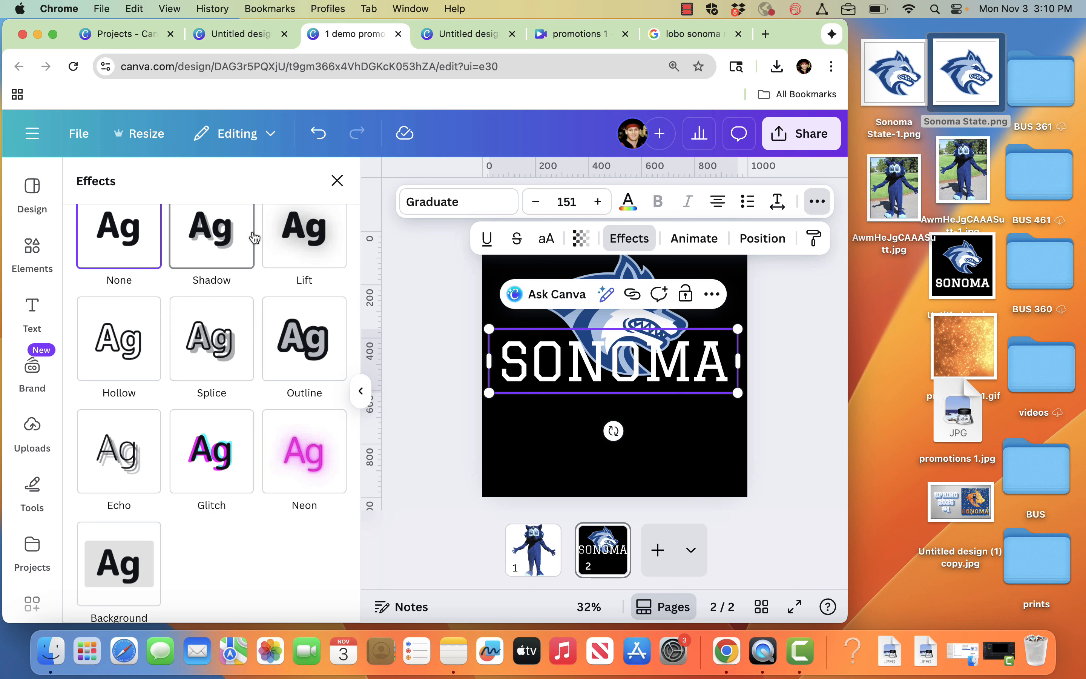
left_click(297, 361)
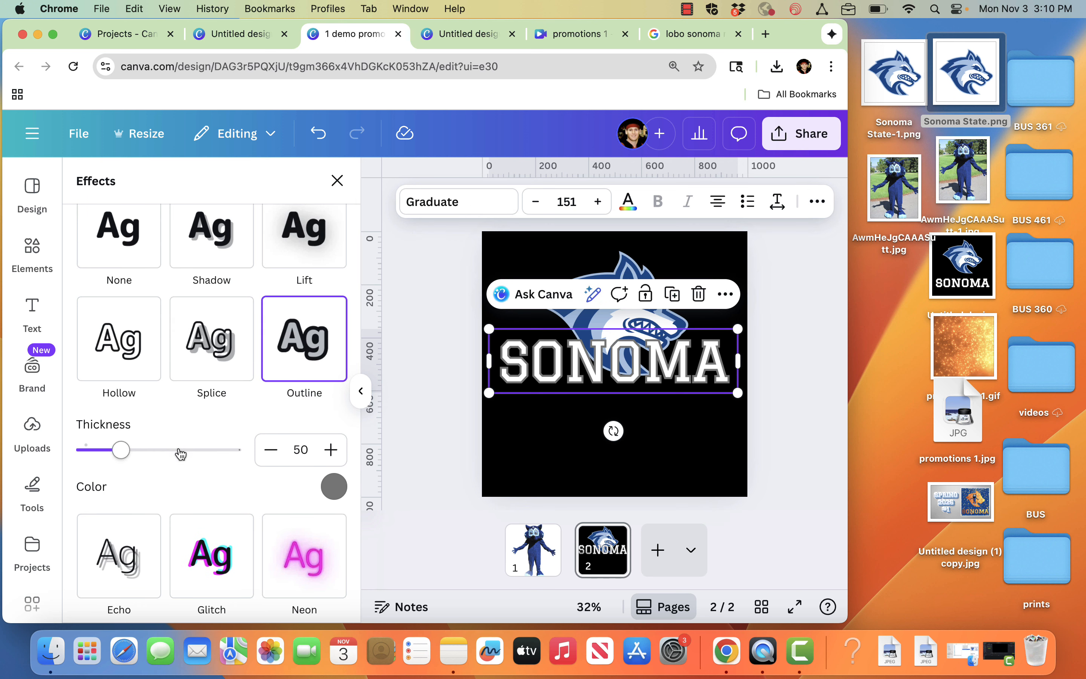
Change the outline color of the SONOMA text to white
left_click(334, 486)
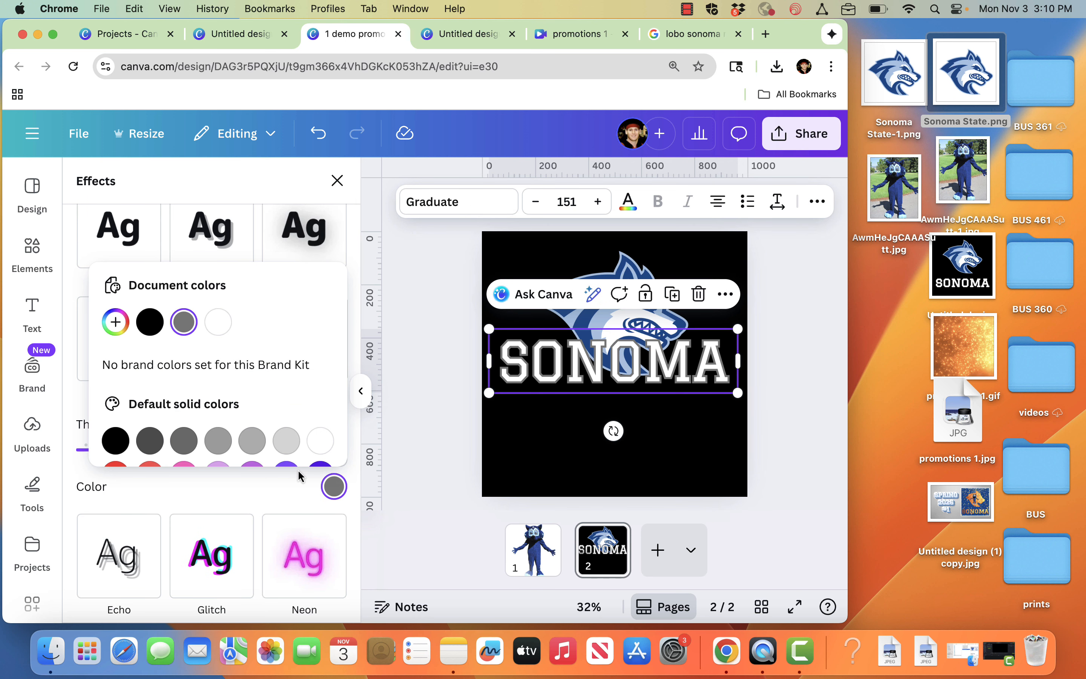
left_click(330, 444)
left_click(233, 498)
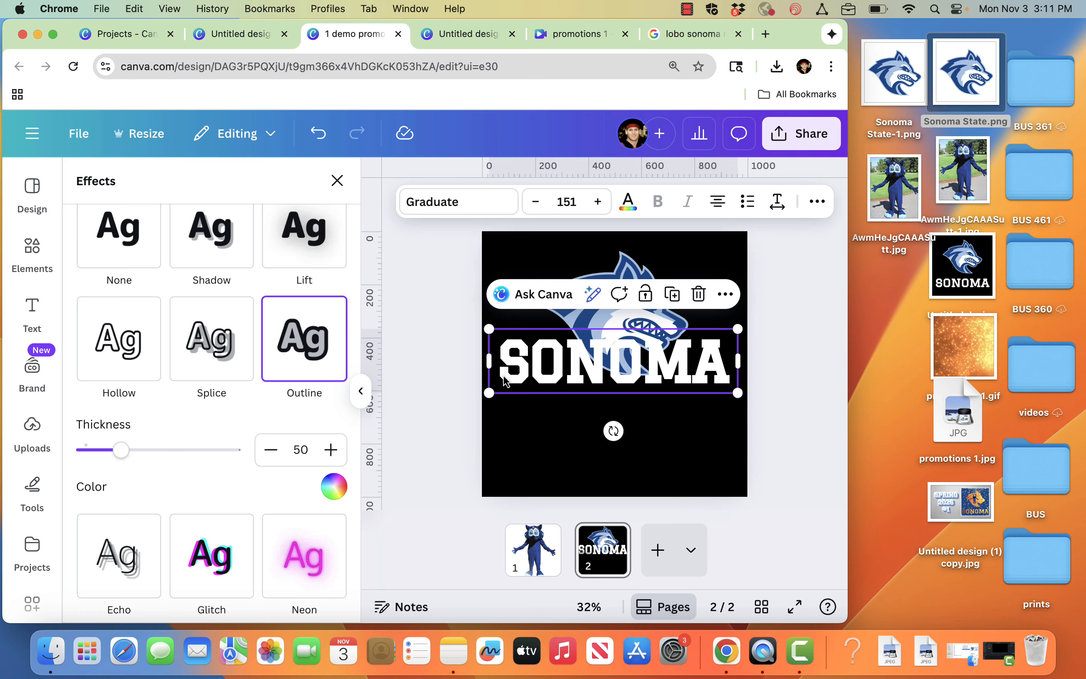
left_click(449, 396)
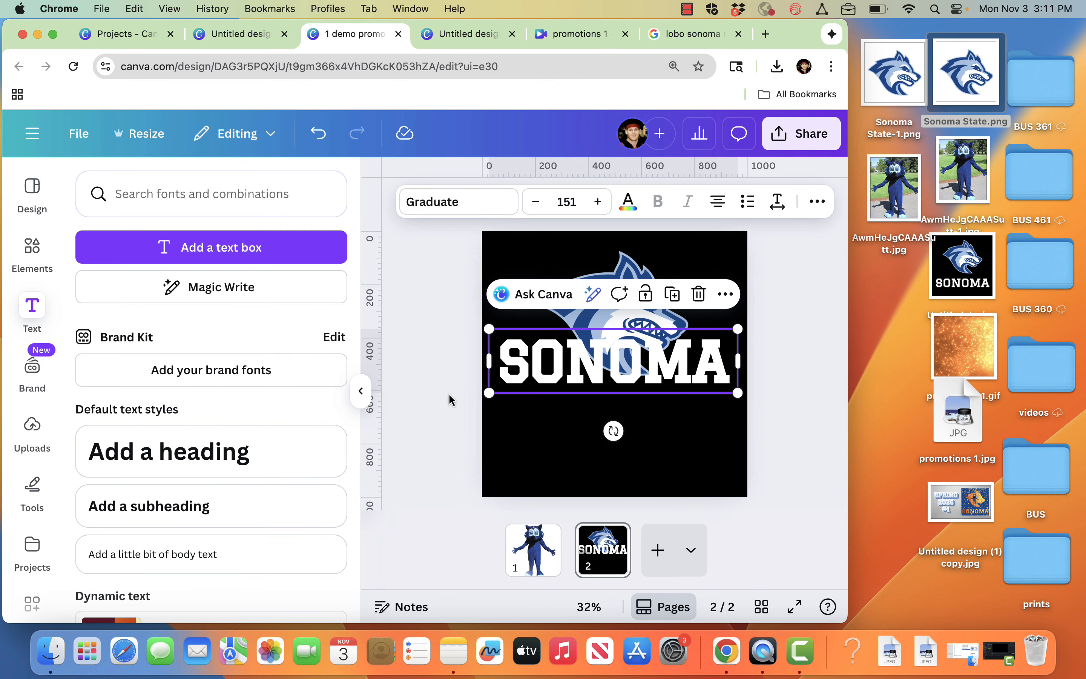
Move the SONOMA text to the lower part of the page, and lower the wolf logo and enlarge its frame to about 800 px wide
left_click_drag(621, 369, 622, 455)
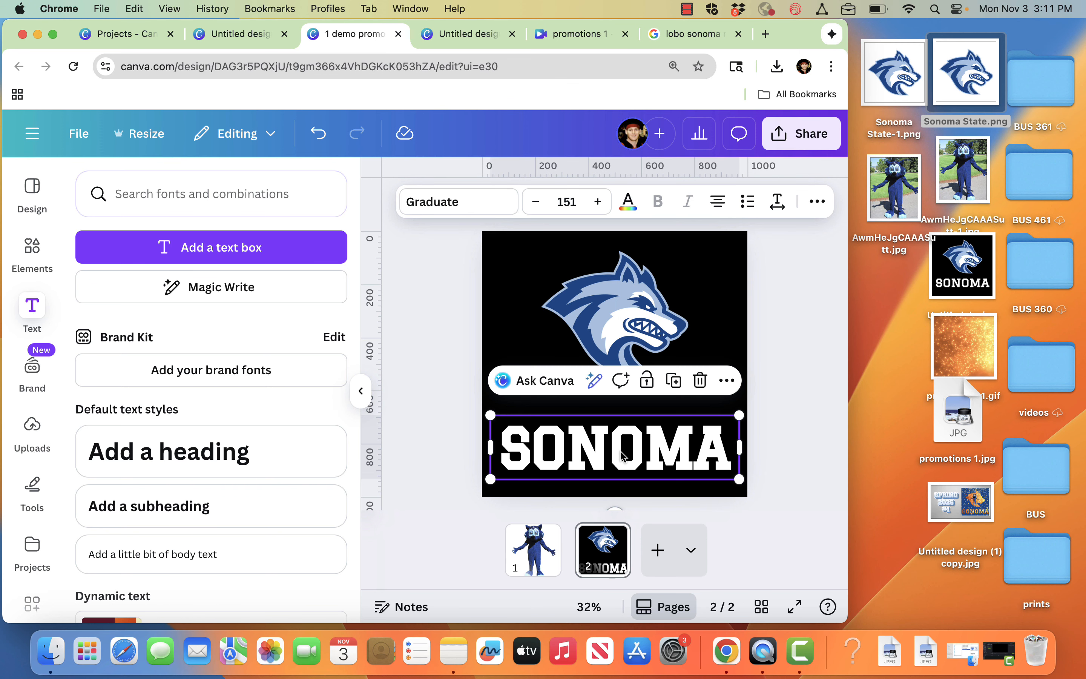
double_click(622, 316)
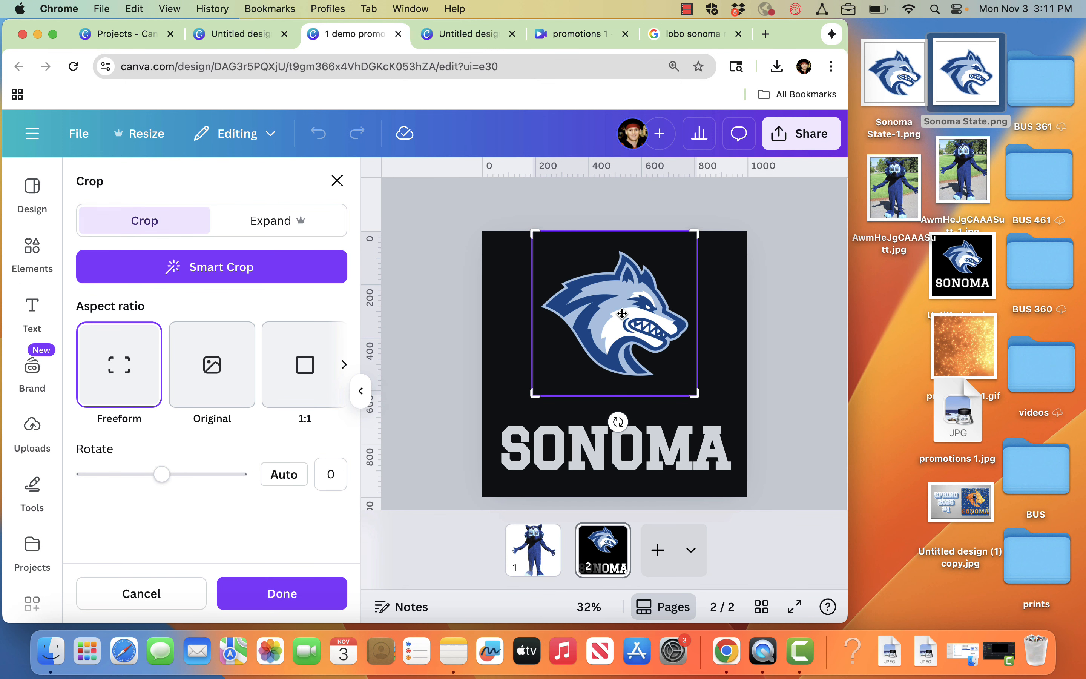
left_click(455, 316)
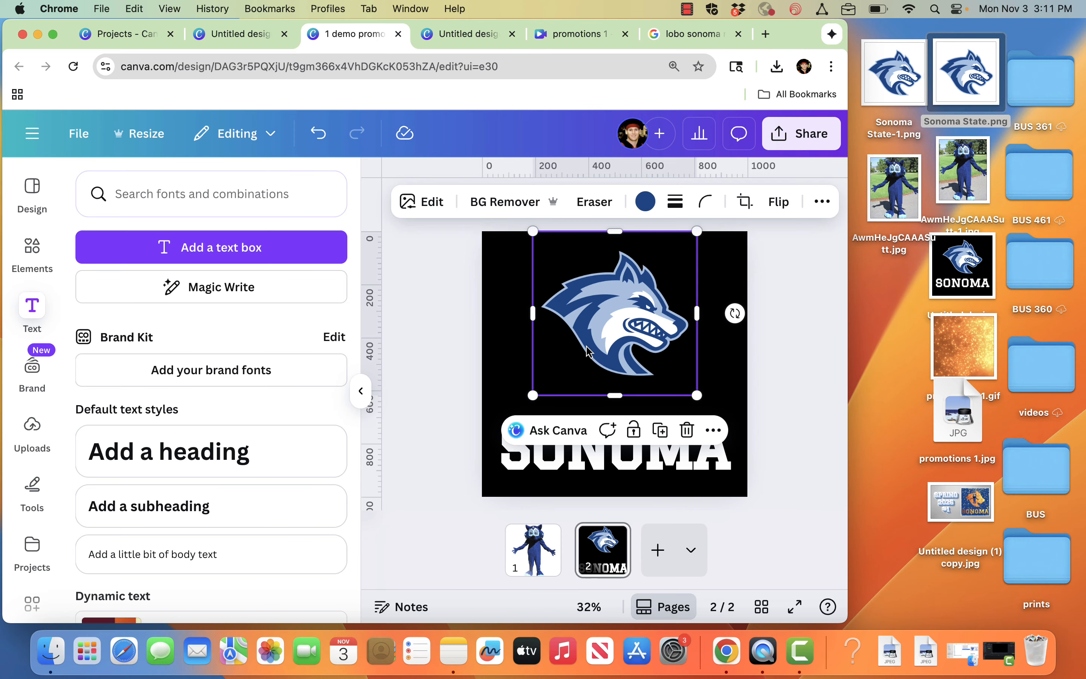
left_click_drag(610, 332, 609, 340)
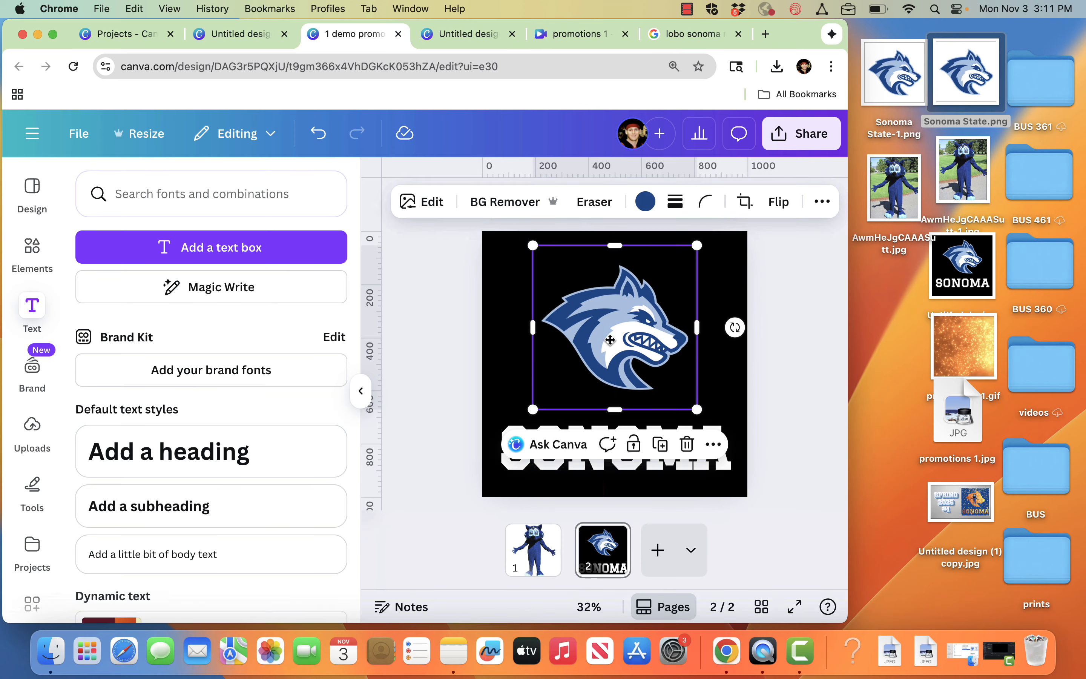
left_click_drag(529, 410, 508, 434)
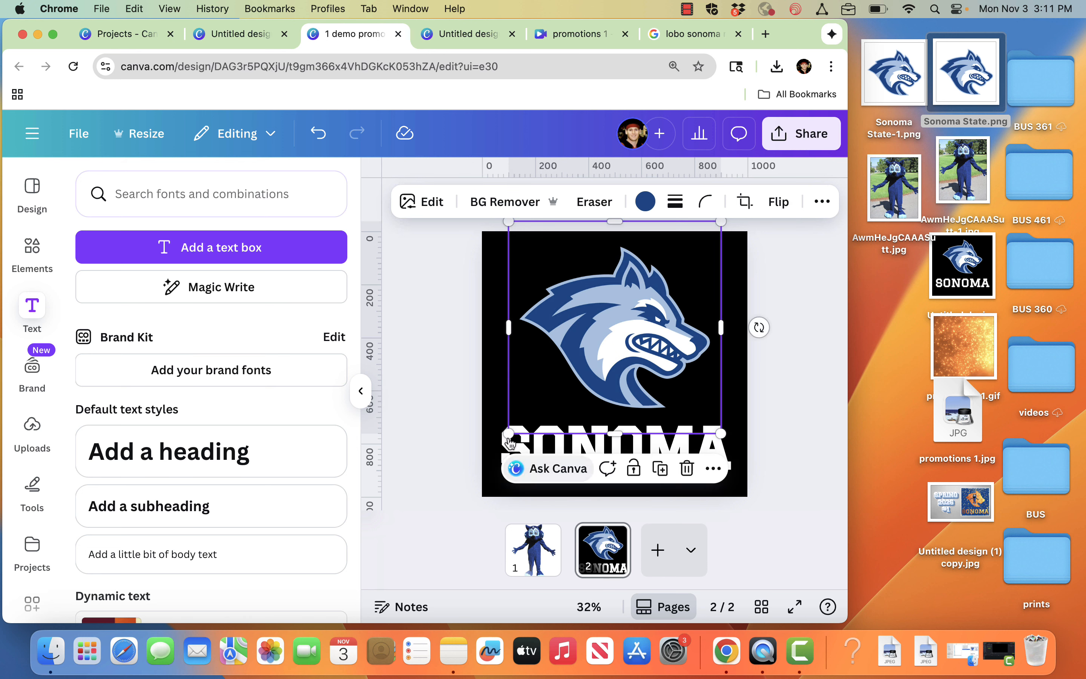
left_click(465, 406)
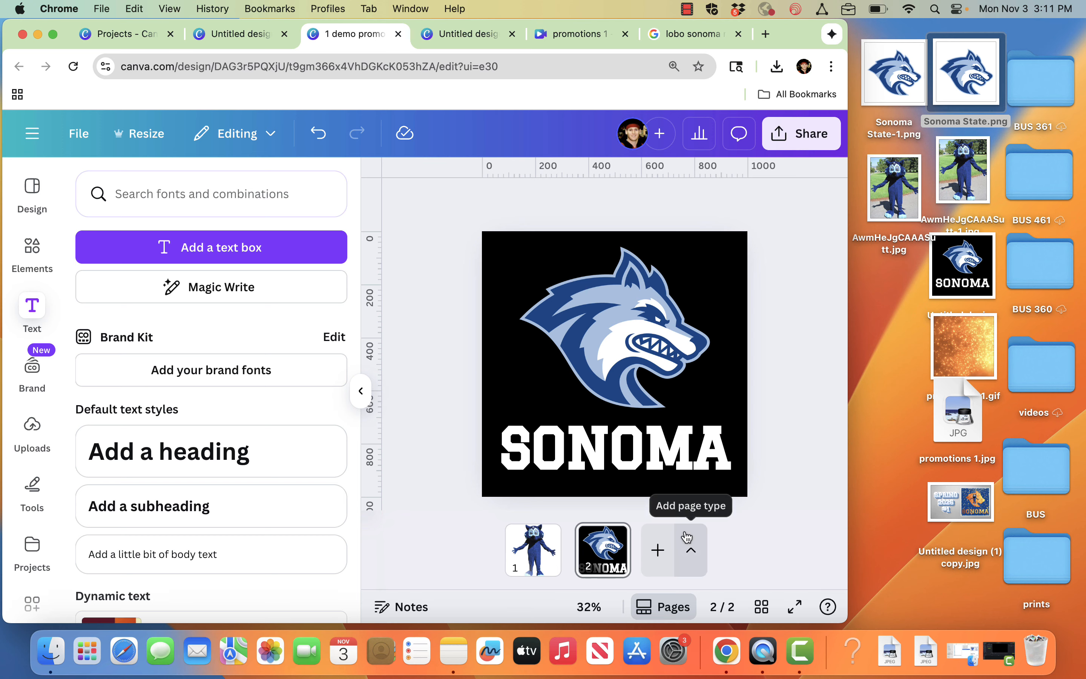
Download only page 2 as a JPG and put the file 1 demo promotions.jpg on the desktop
left_click(798, 134)
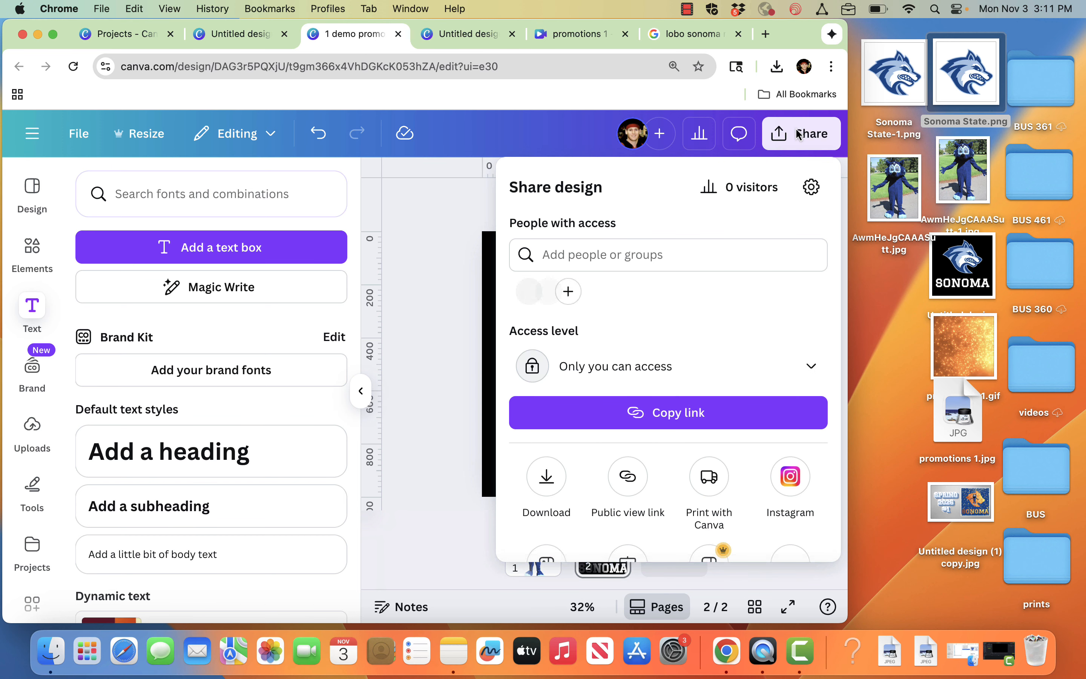
left_click(560, 478)
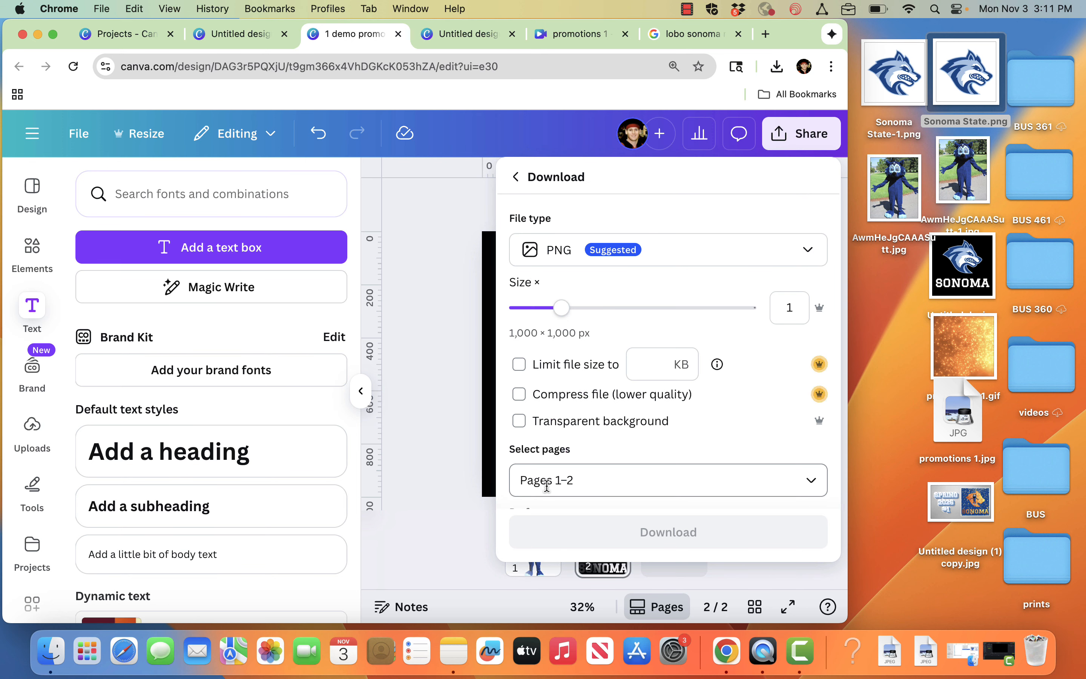
left_click(557, 252)
left_click(557, 298)
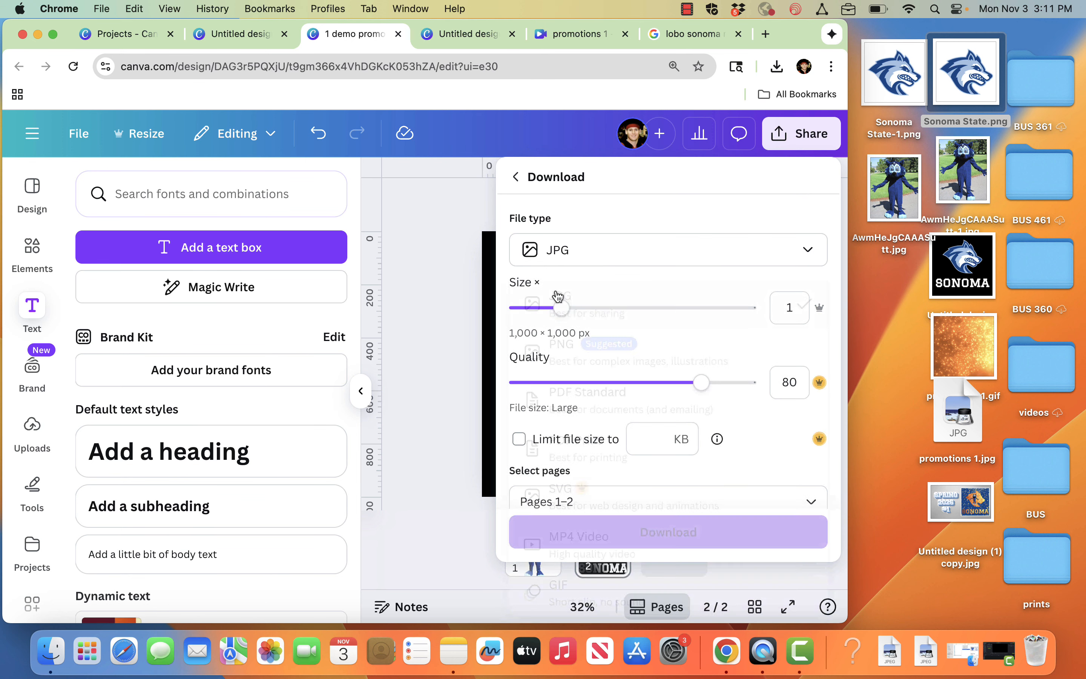
left_click(548, 500)
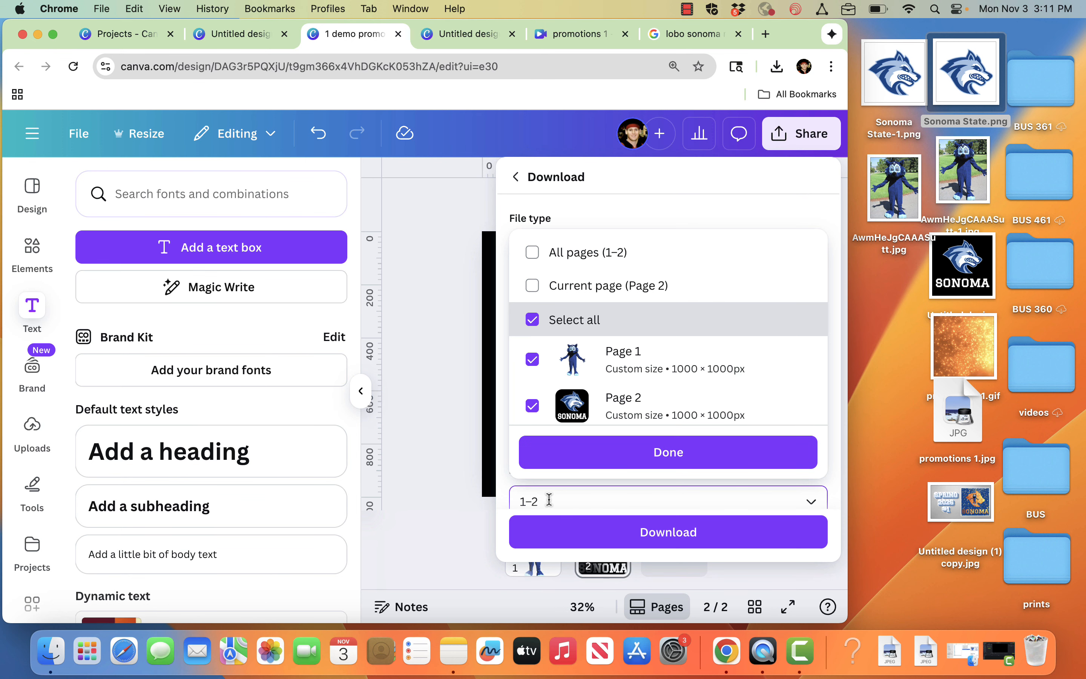
left_click(561, 284)
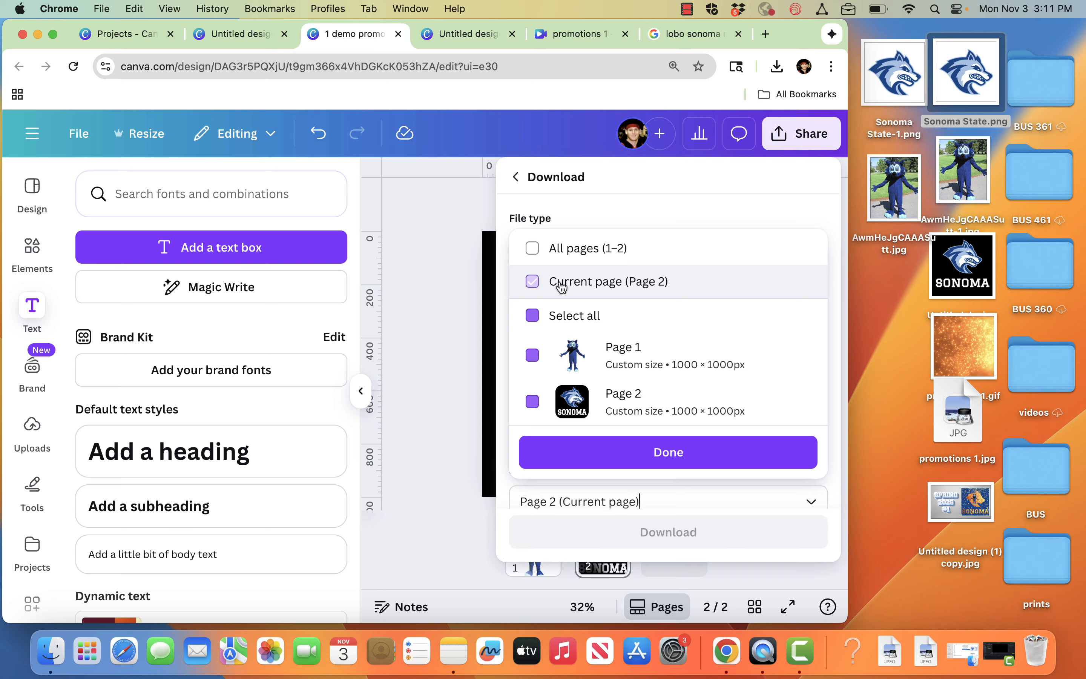
left_click(614, 453)
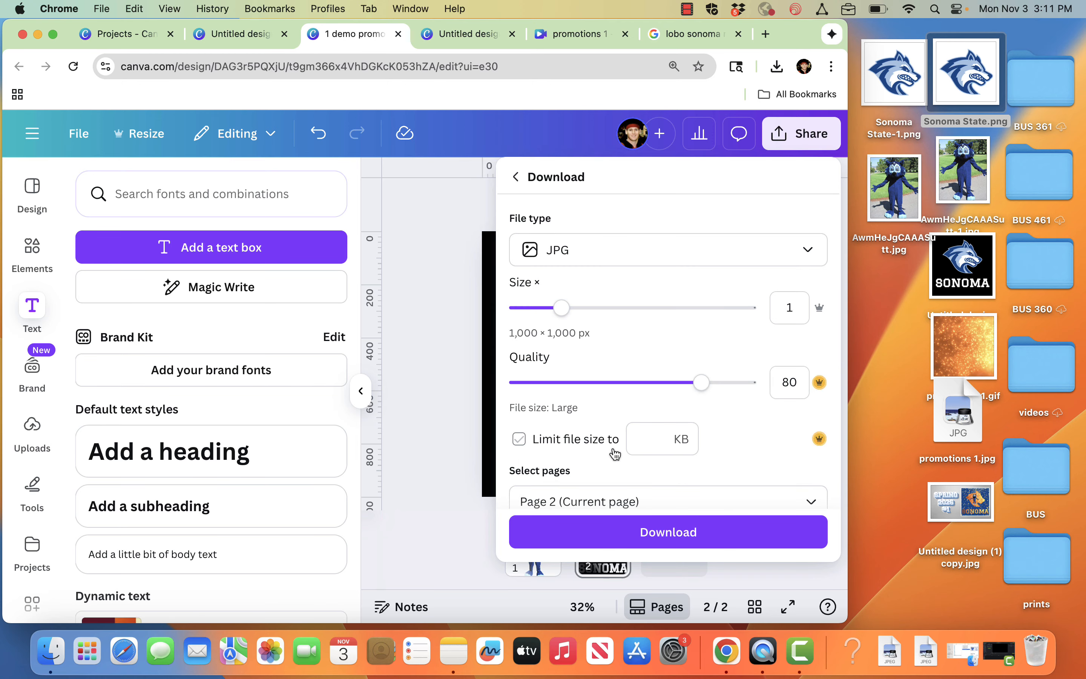
left_click(634, 531)
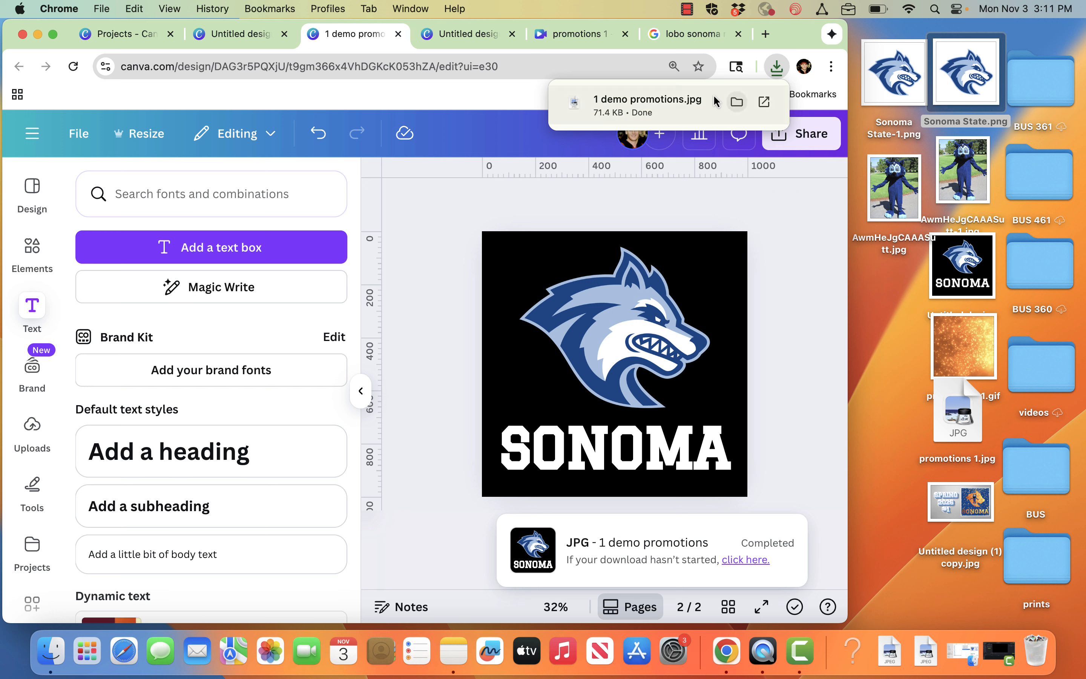
left_click_drag(646, 109, 904, 305)
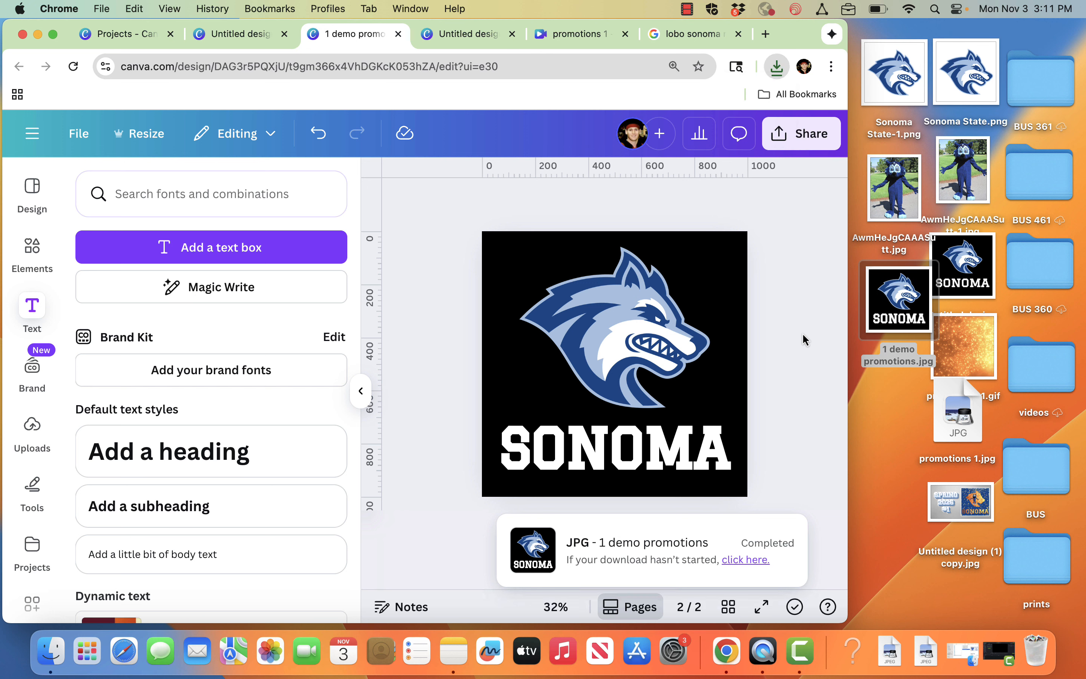
Add a third page and set its background to the bright green solid color #05FF00
left_click(662, 552)
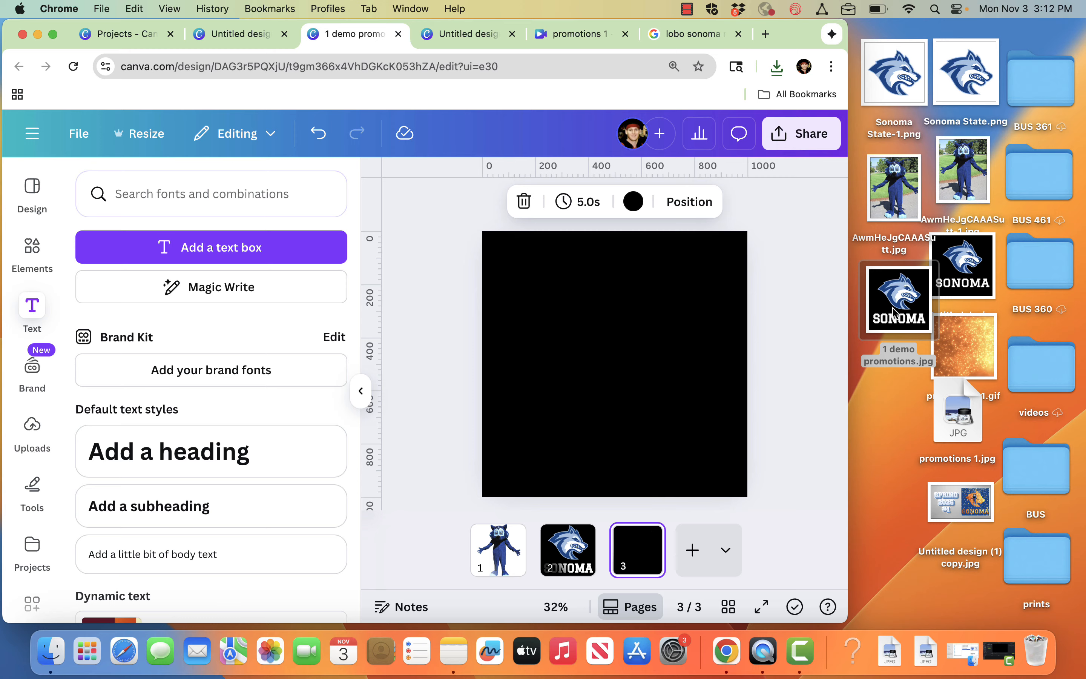
left_click(895, 313)
left_click(632, 203)
left_click(632, 203)
left_click(605, 389)
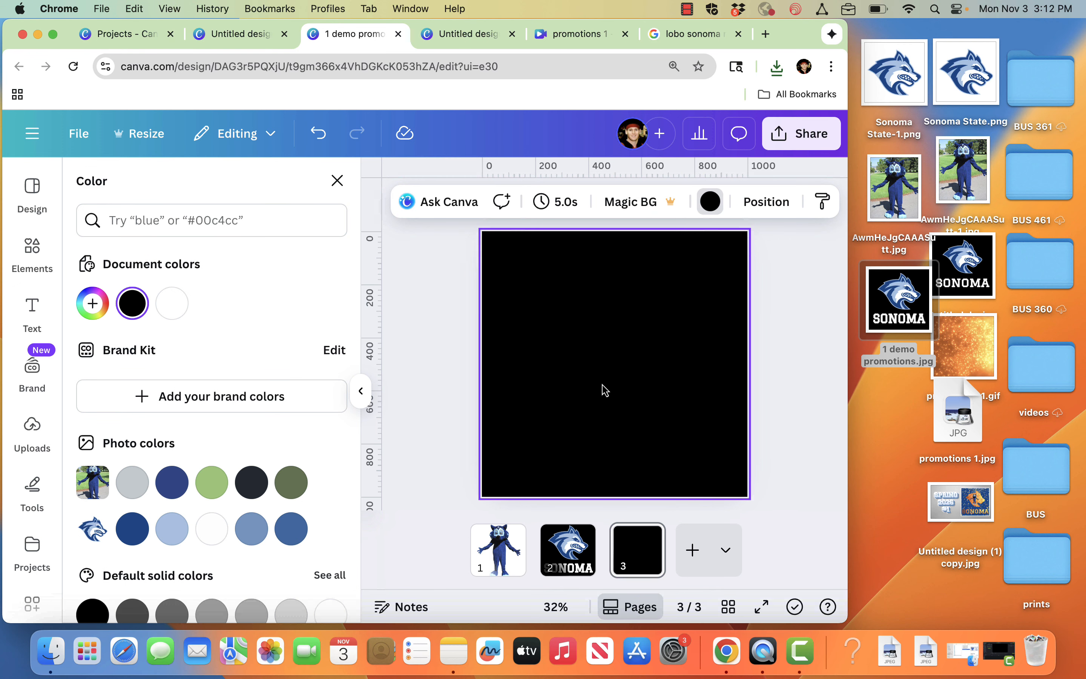
left_click(705, 212)
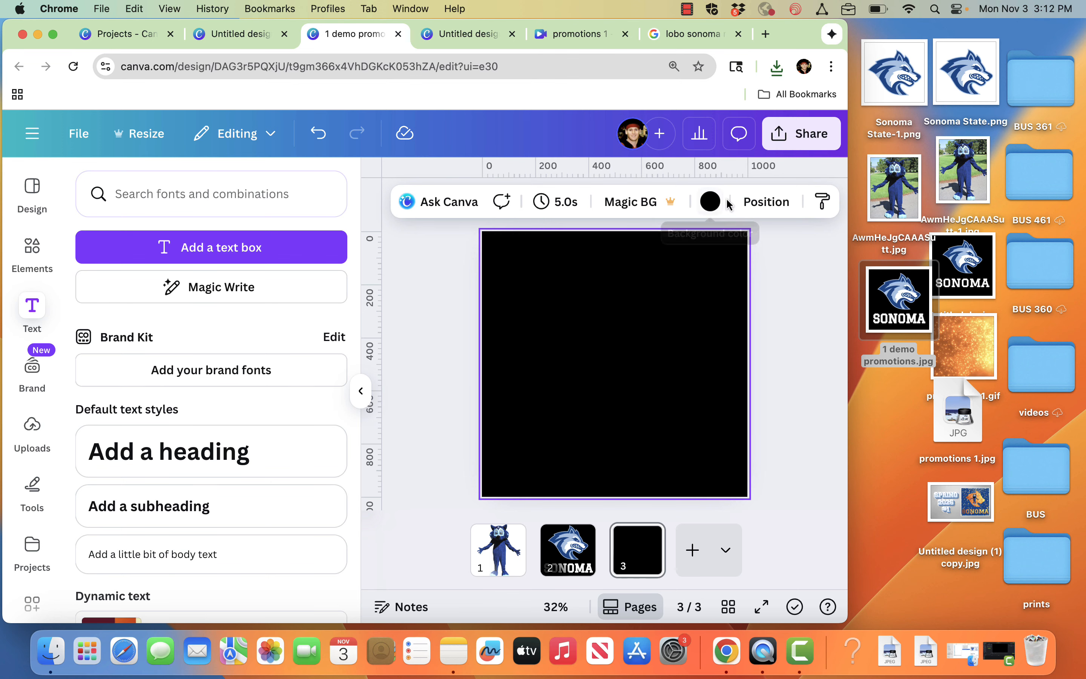
left_click(709, 203)
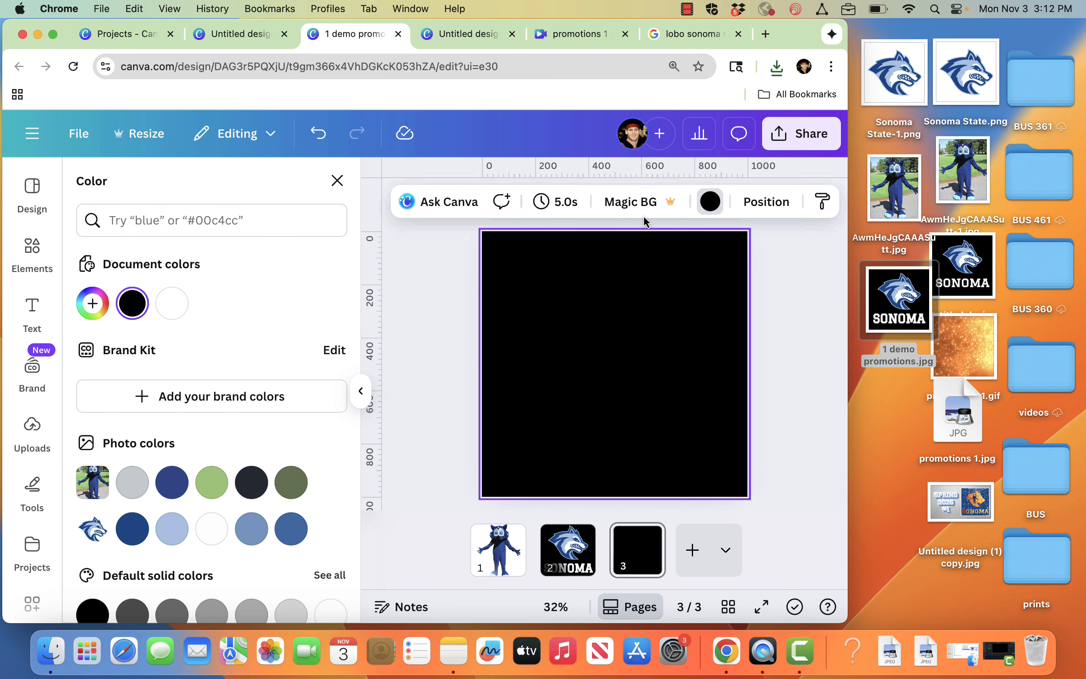
left_click(93, 305)
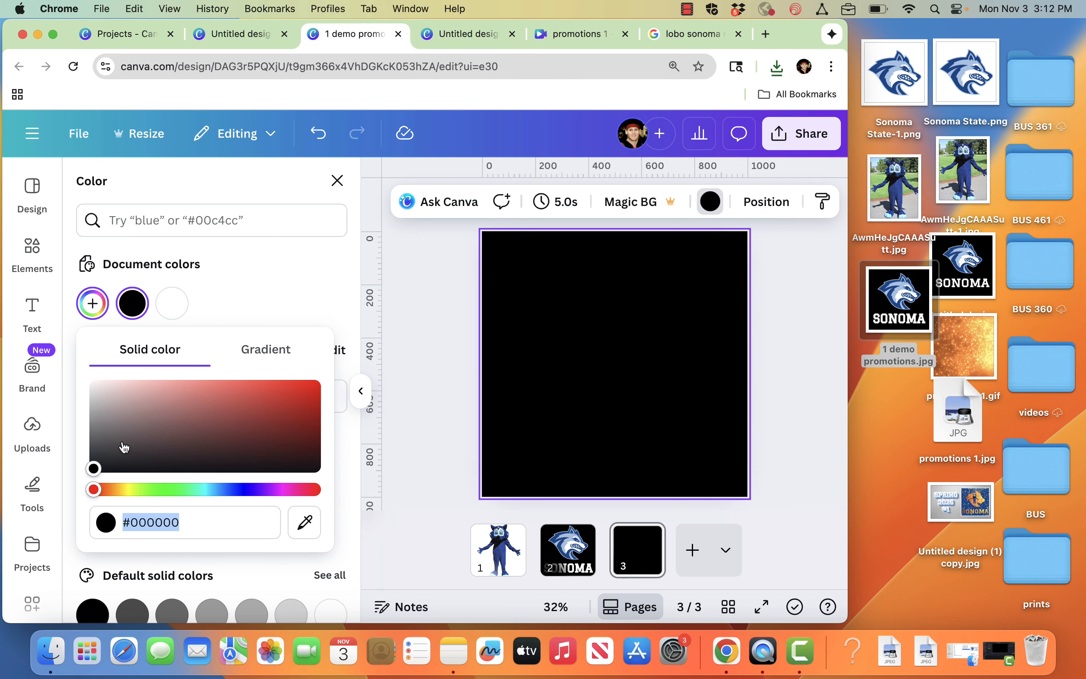
left_click(167, 489)
left_click_drag(223, 409, 384, 346)
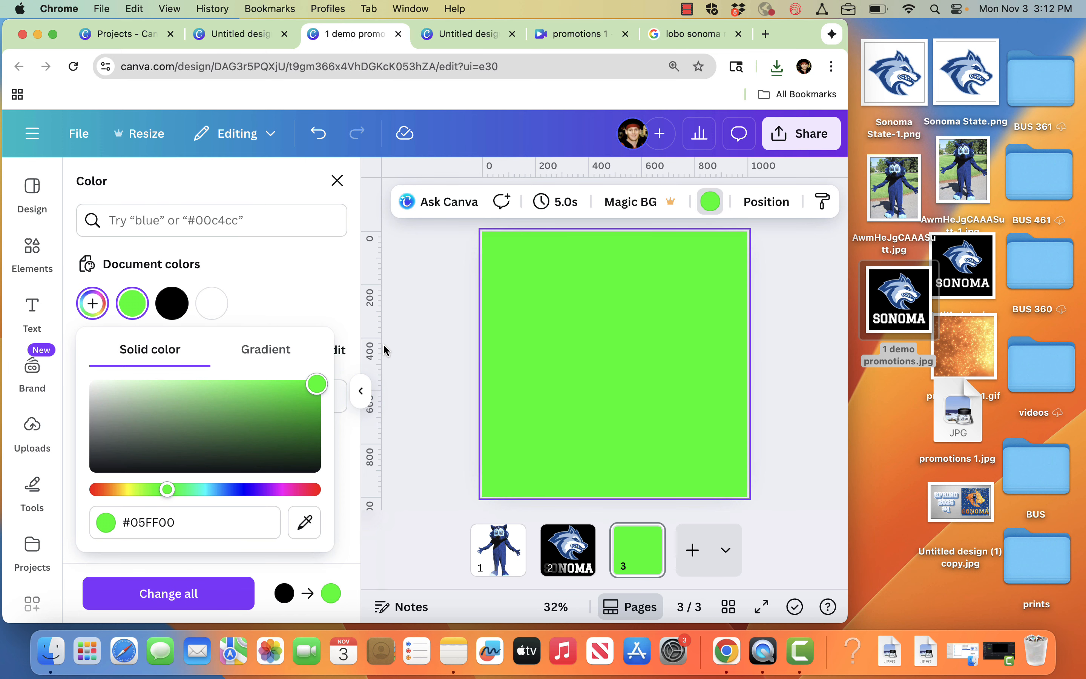
left_click(423, 325)
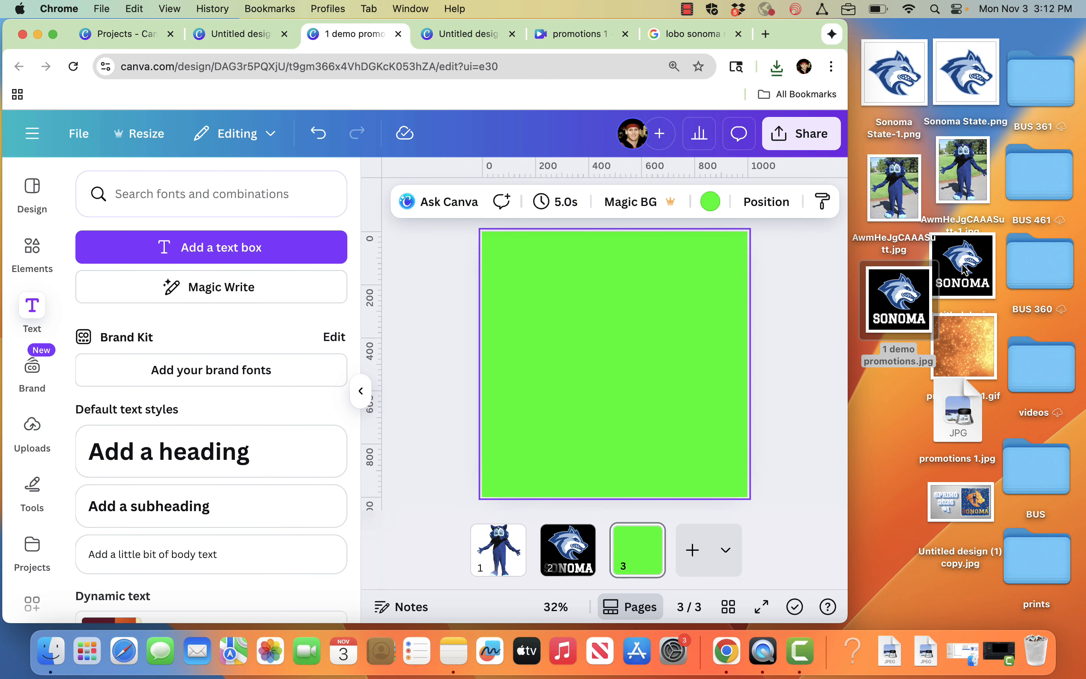
Insert 1 demo promotions.jpg from the desktop onto page 3 and scale it to fill the whole page
left_click_drag(905, 302, 615, 352)
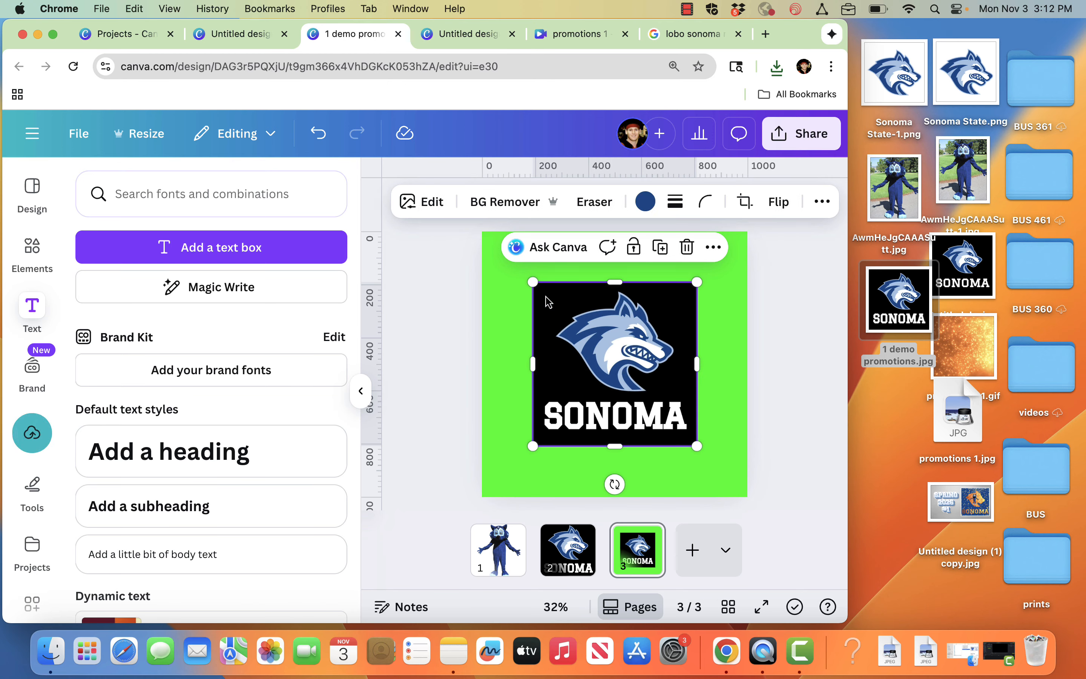
left_click_drag(534, 284, 491, 234)
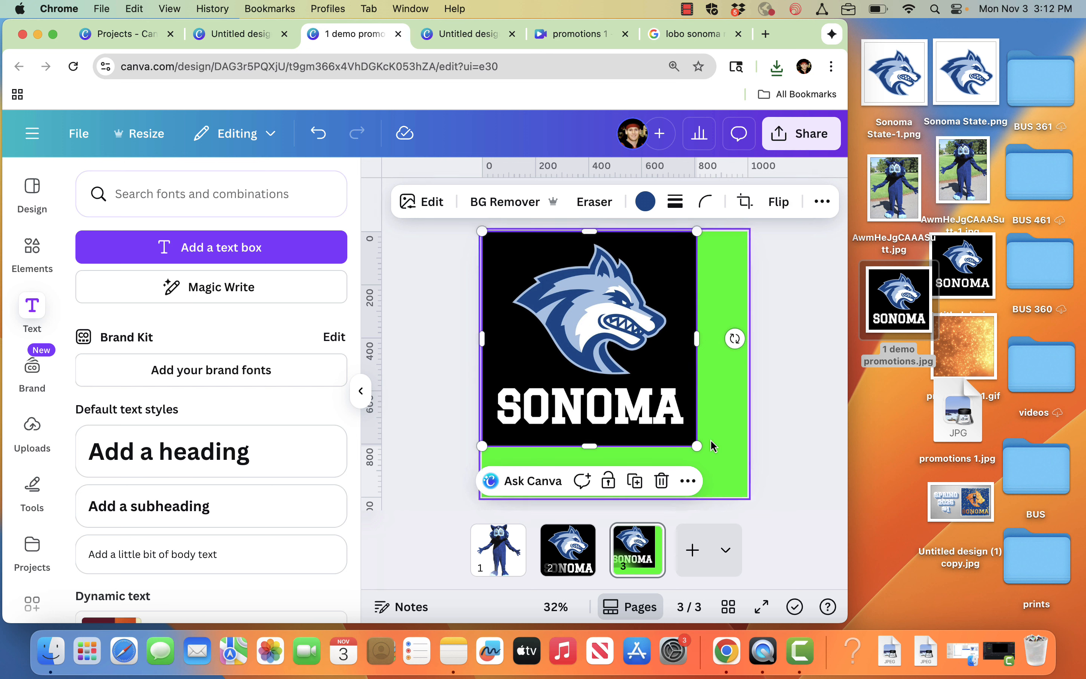
left_click_drag(696, 446, 747, 494)
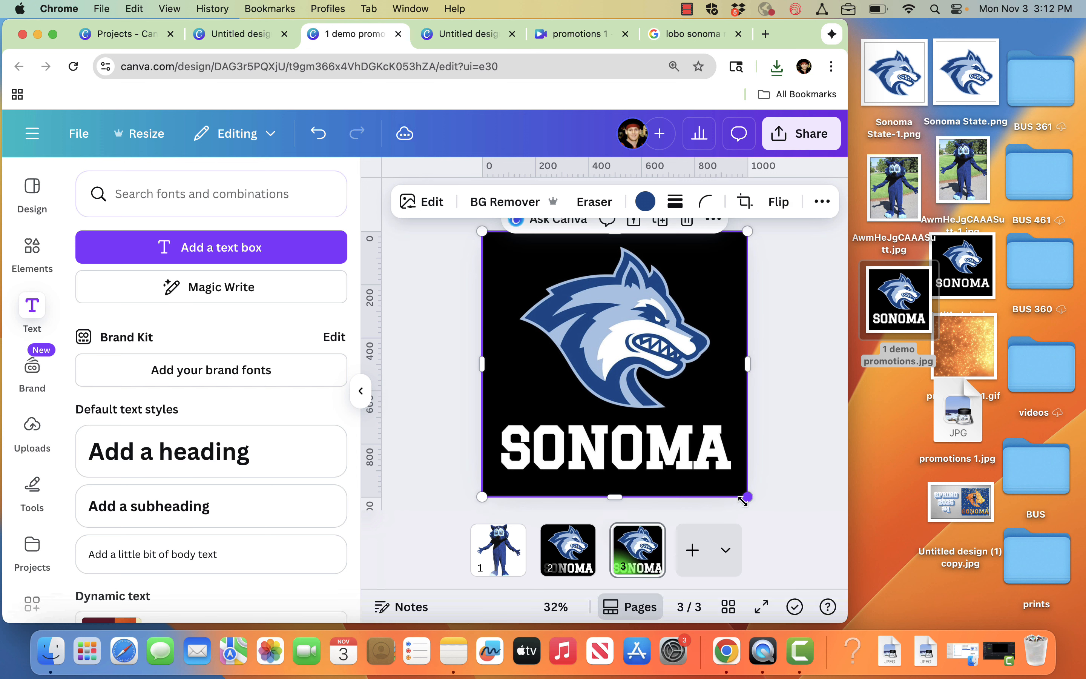
left_click(765, 454)
Search the Canva apps for TRACER and open the Tracer app
scroll(32, 521, "down", 2)
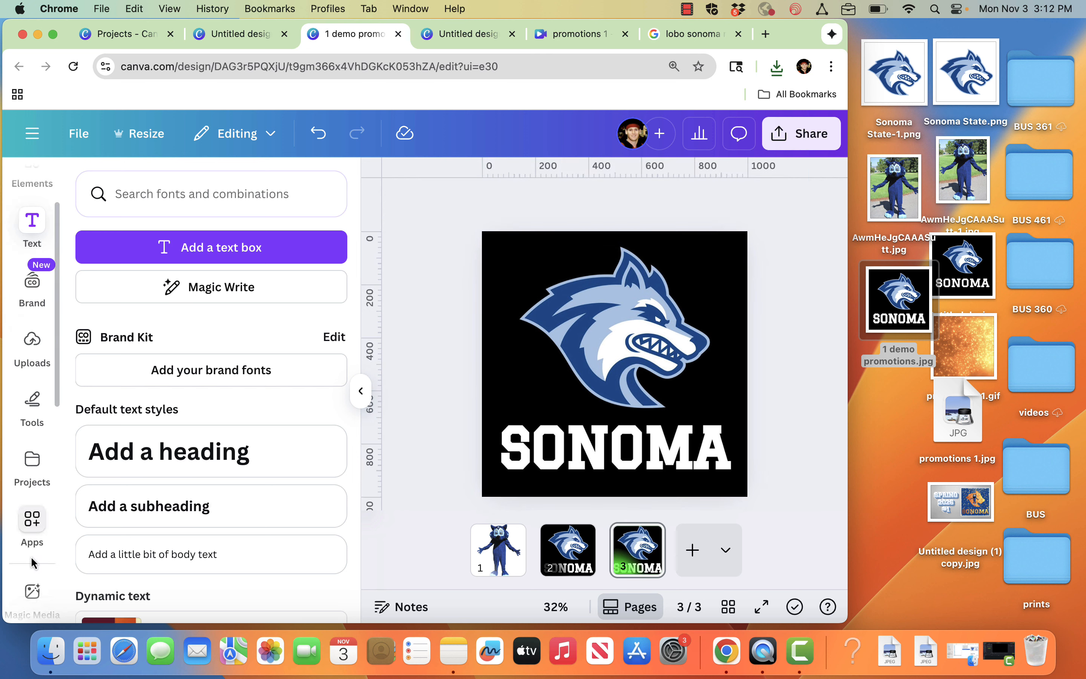
left_click(33, 522)
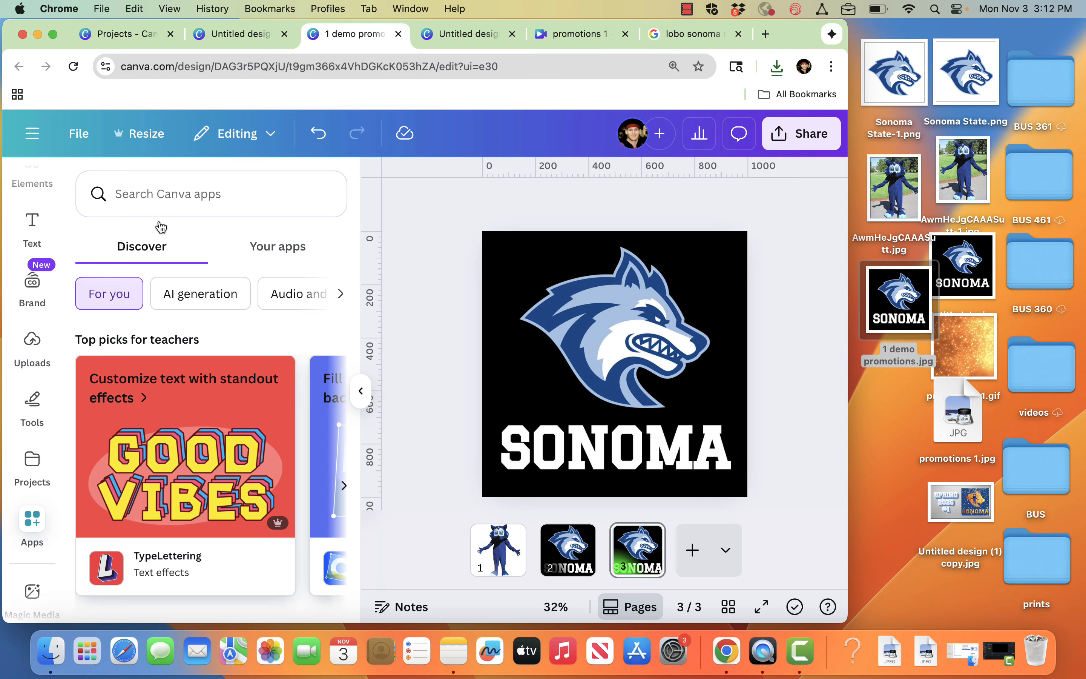
left_click(168, 200)
type("TRAC")
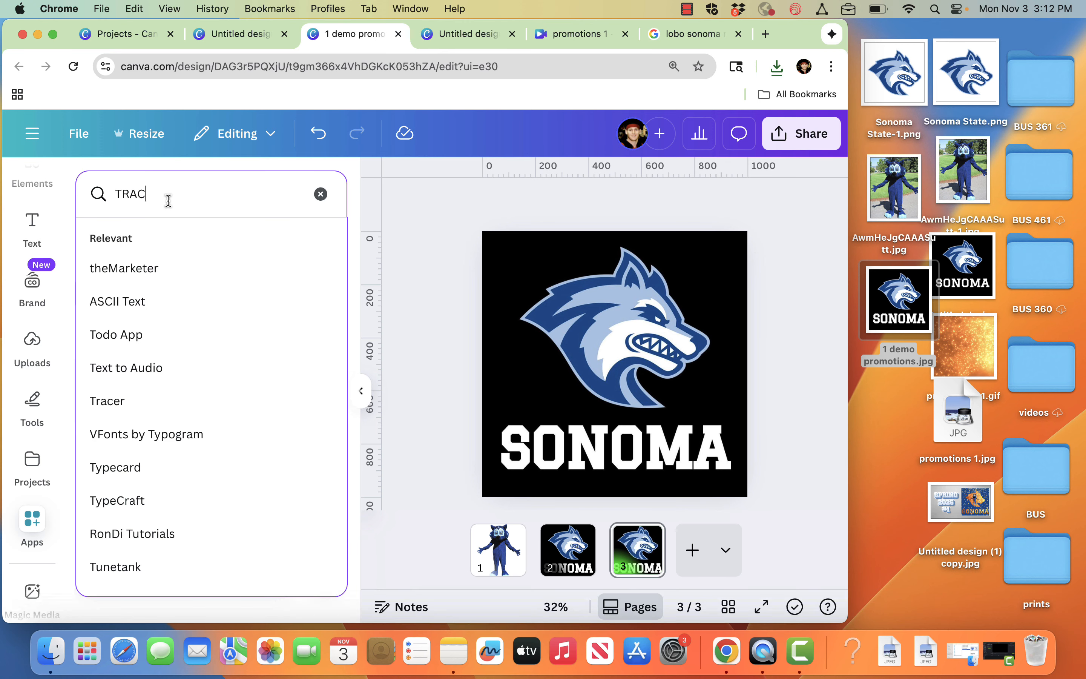
key("Return")
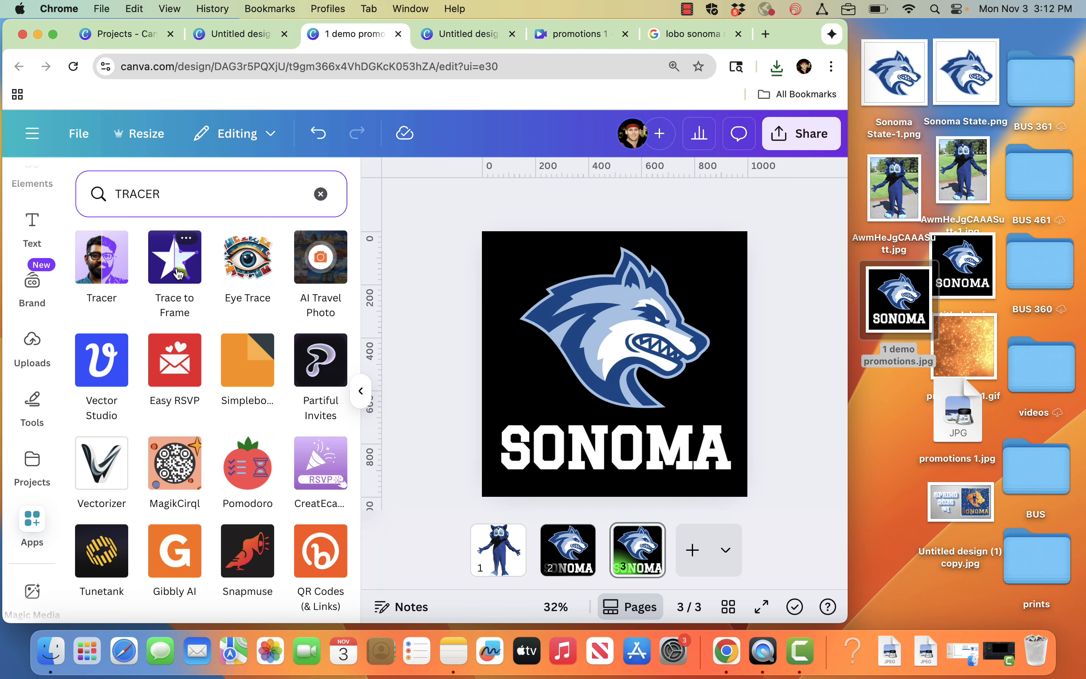
left_click(112, 271)
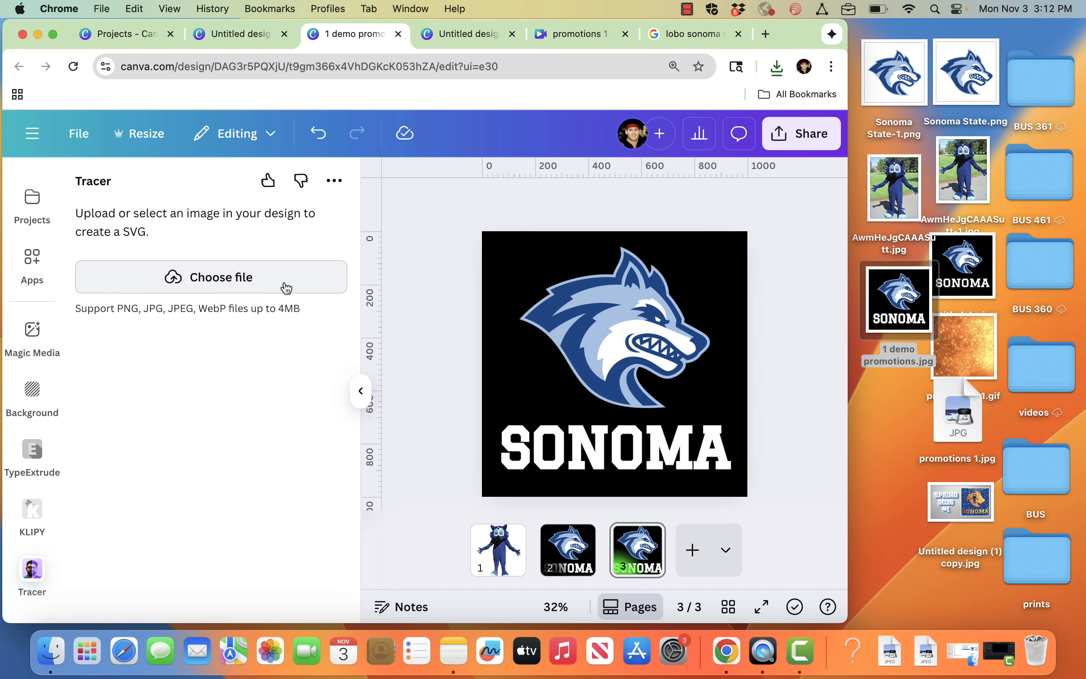
Trace the SONOMA logo image on page 3 in Black & white mode and add the traced graphic to the design
left_click(549, 332)
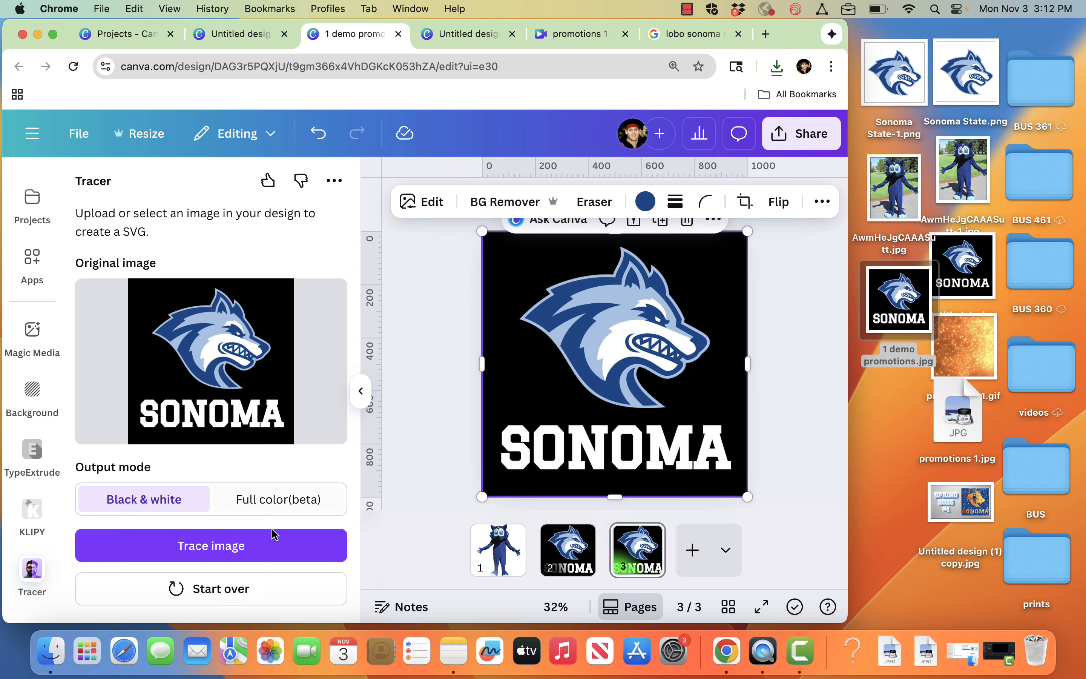
left_click(221, 551)
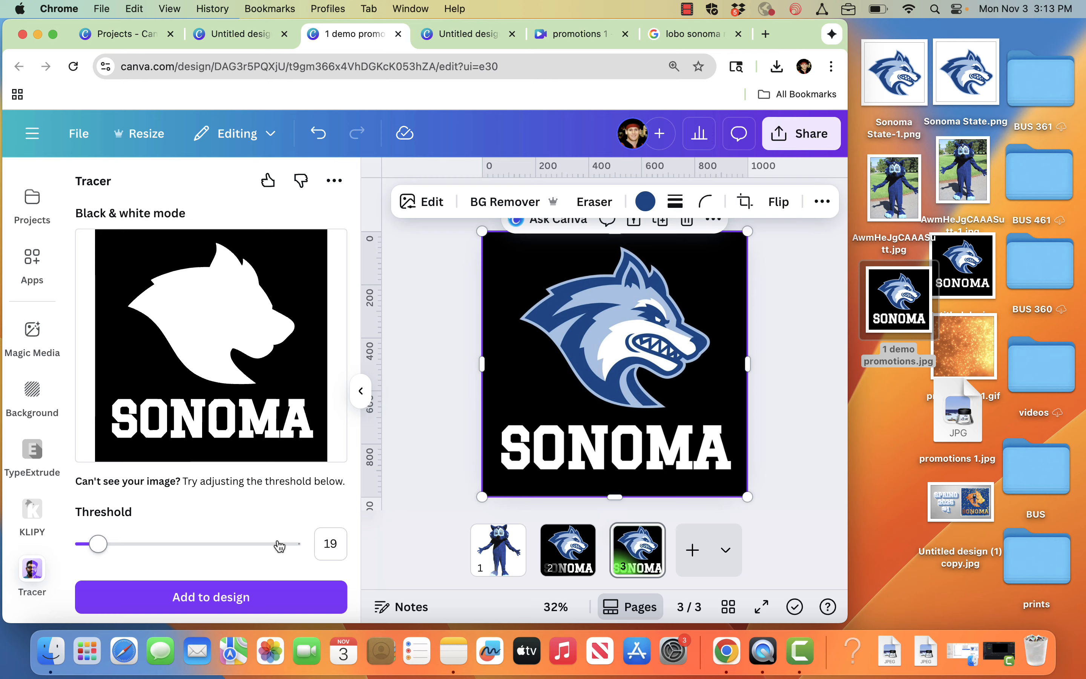
left_click(166, 599)
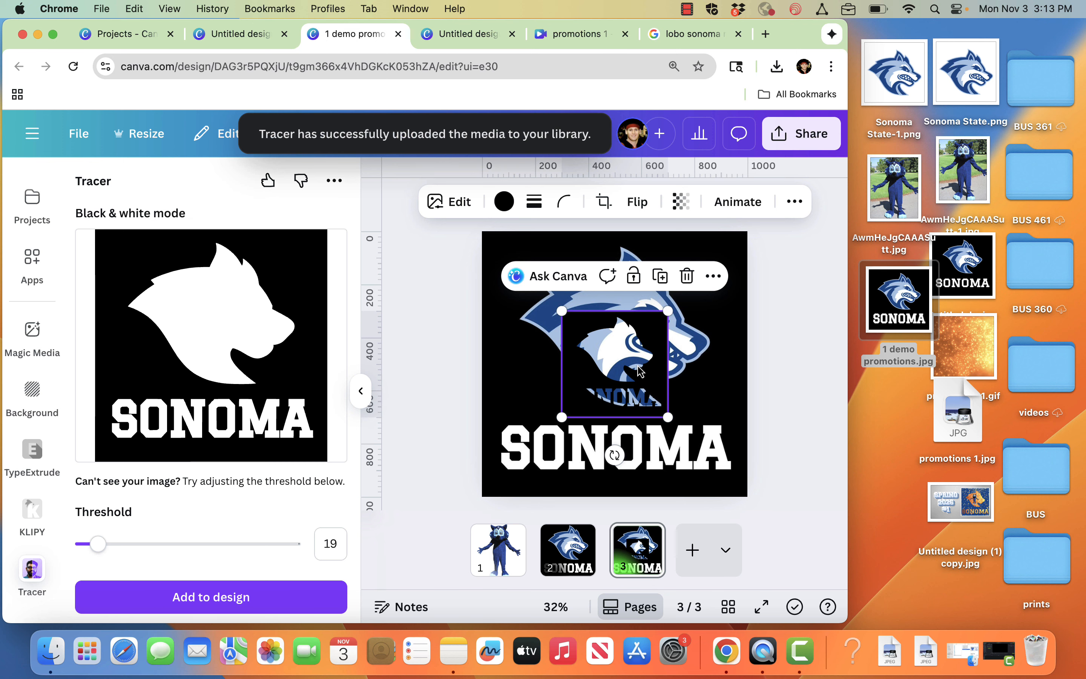
Put a copy of the traced graphic on a fourth page with a bright green background and scale it to fill the page
left_click(698, 562)
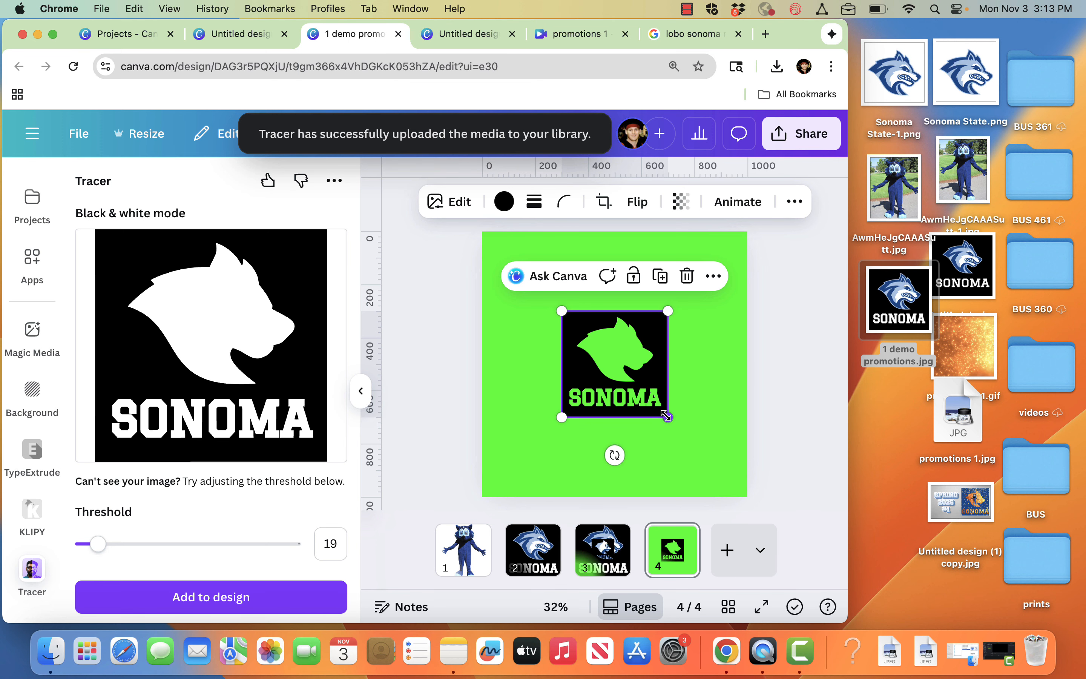
left_click_drag(668, 417, 746, 498)
left_click(784, 343)
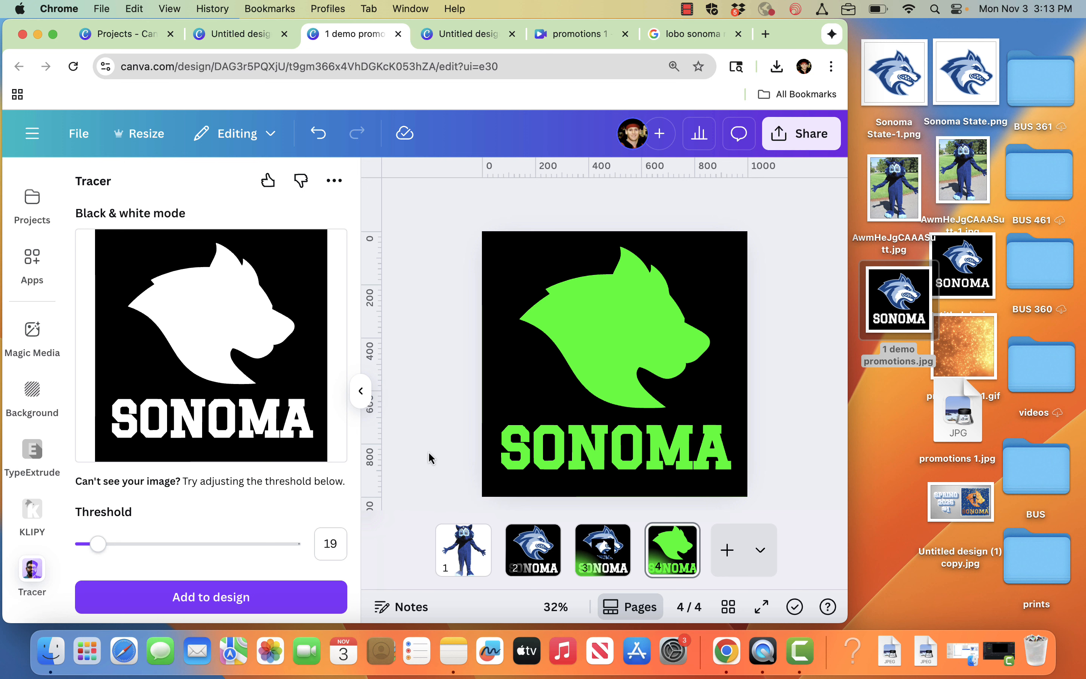
Copy the mascot cutout from page 1 to page 4, shrink it to about 340 px wide and place it over the green wolf head
left_click(462, 546)
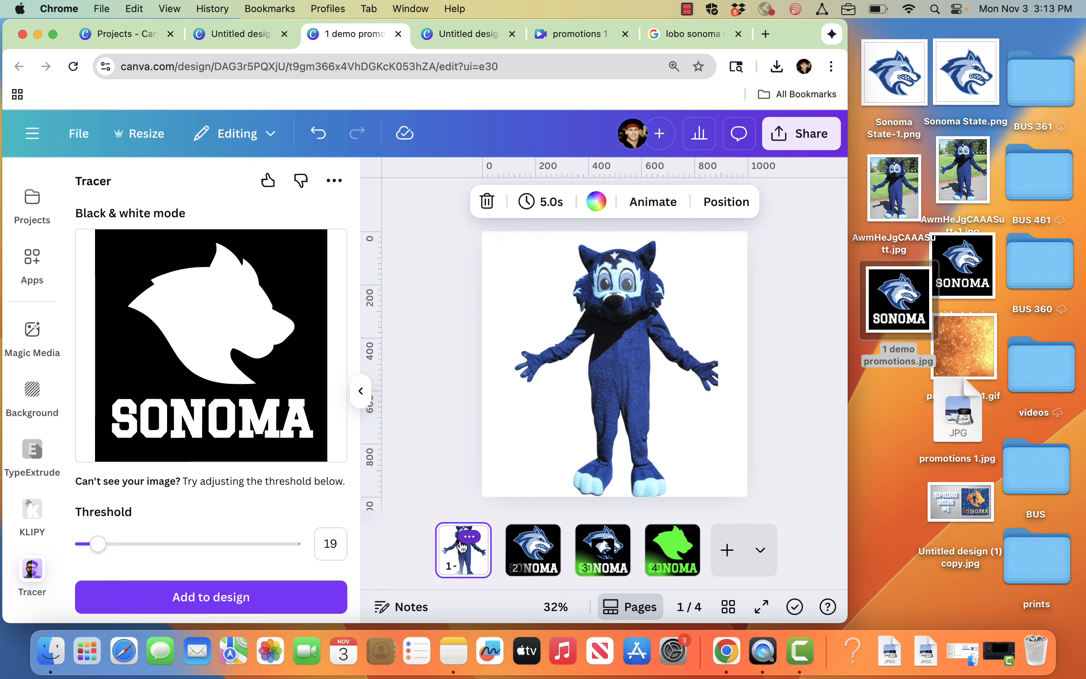
left_click(640, 493)
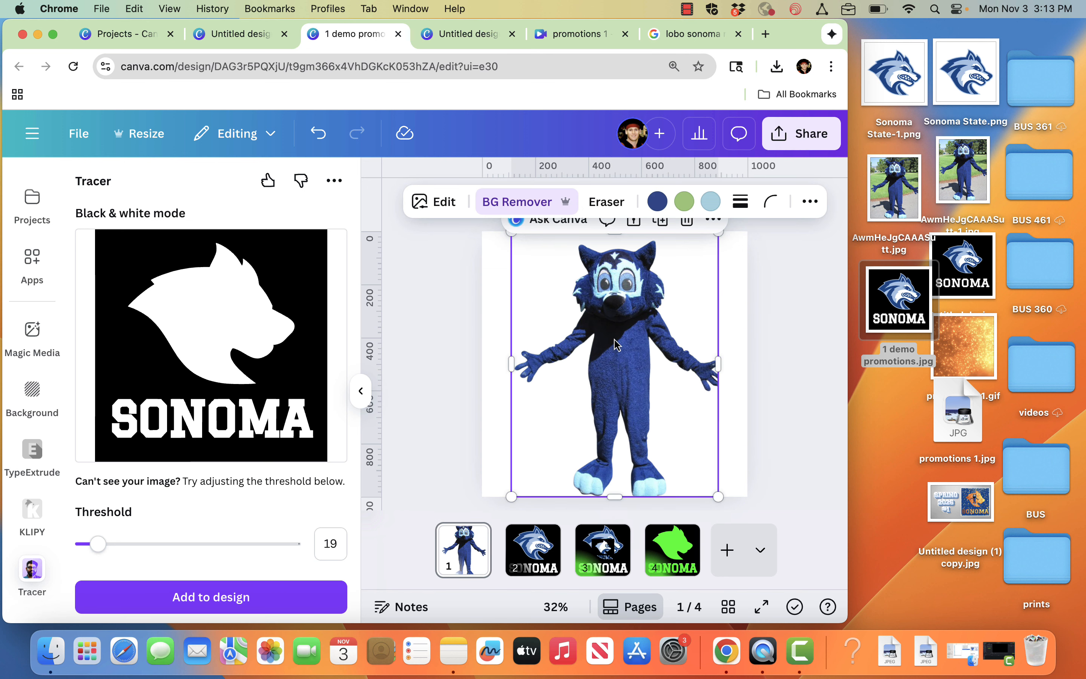
left_click(673, 549)
key("super+v")
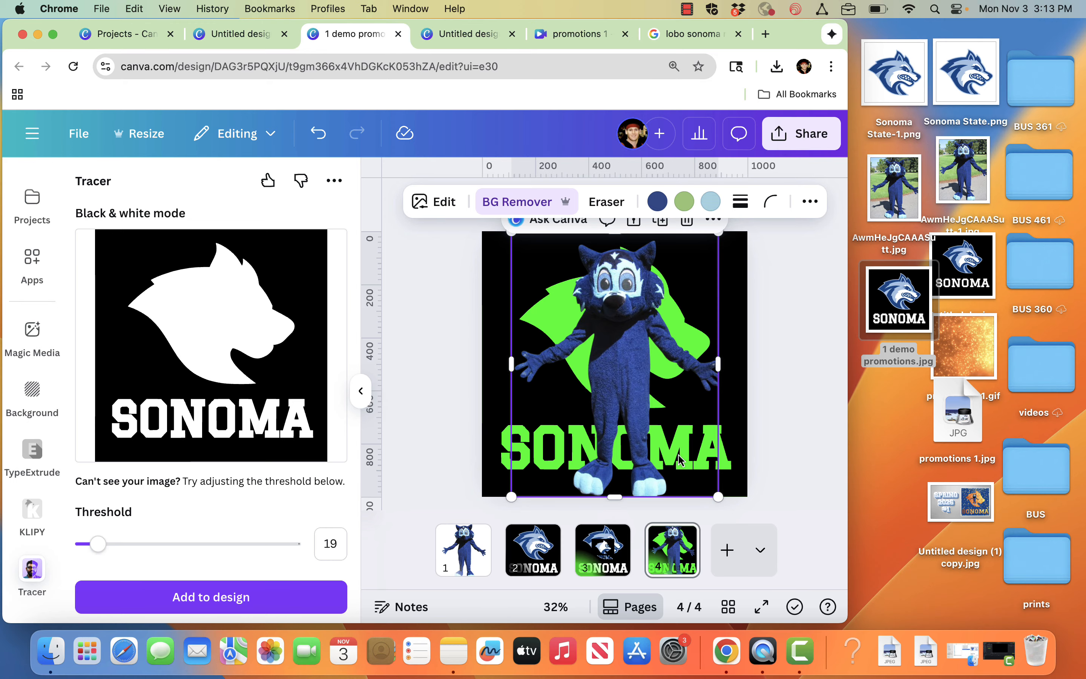
left_click_drag(715, 490, 661, 422)
left_click_drag(623, 362, 616, 329)
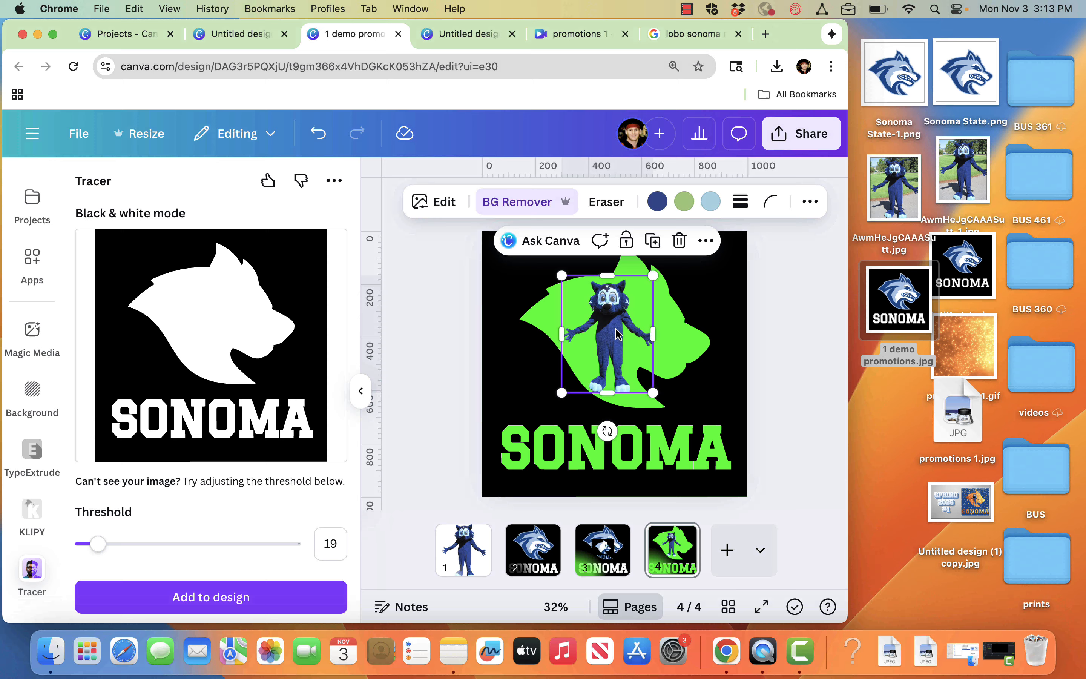
left_click(775, 297)
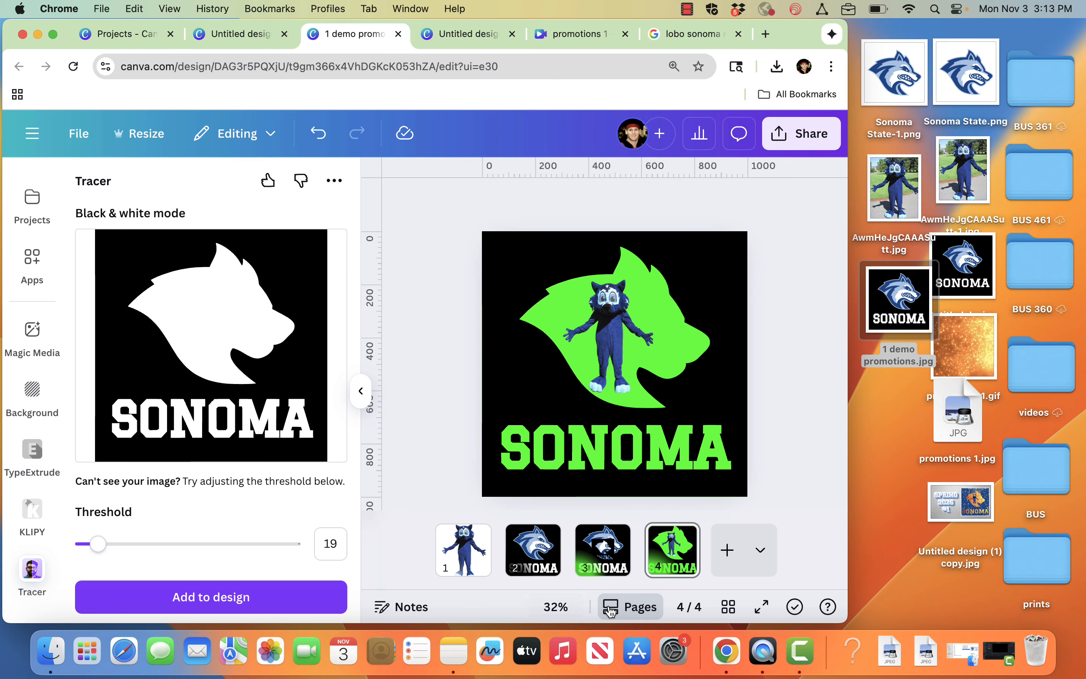
Open the timing settings of page 4 and collapse the Tracer side panel
left_click(631, 608)
left_click(631, 611)
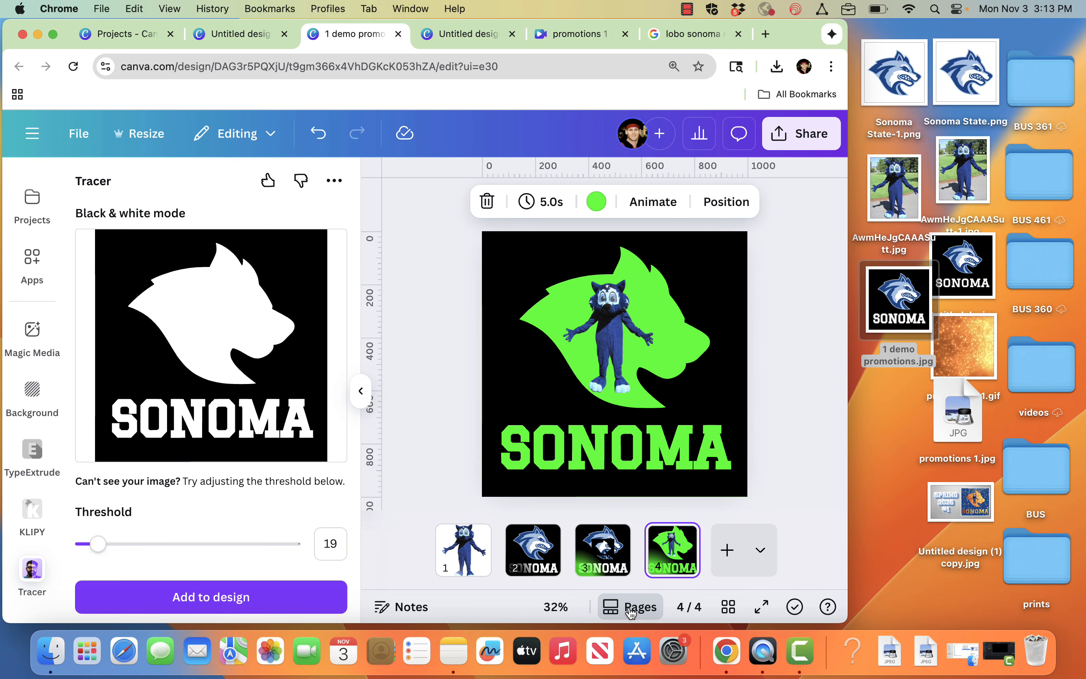
left_click(550, 203)
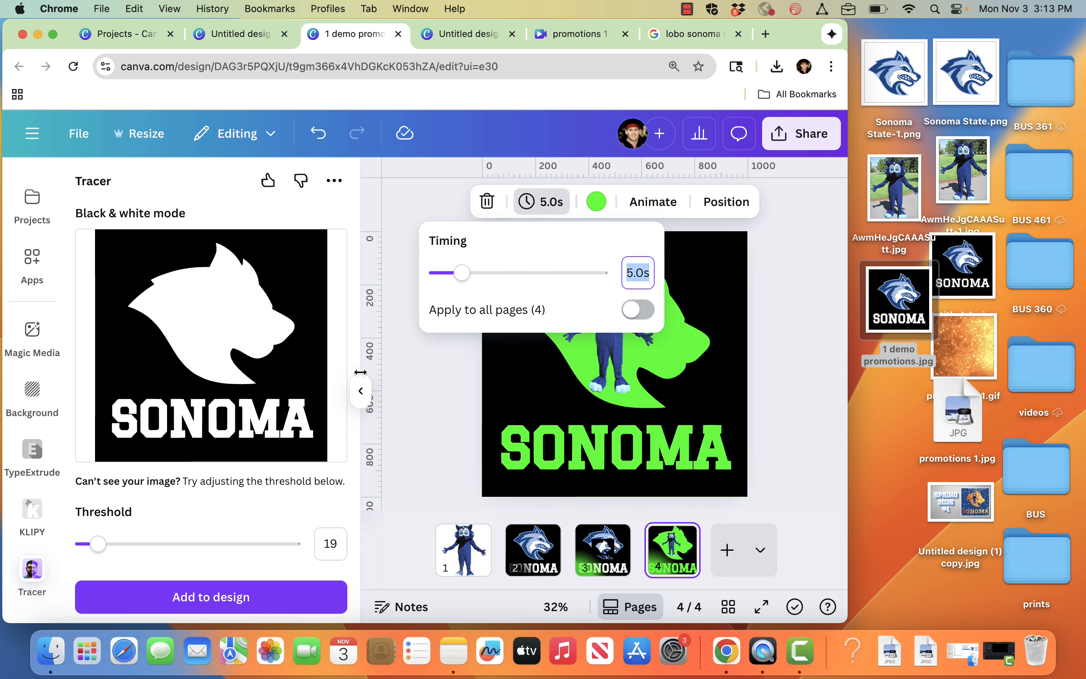
left_click(361, 392)
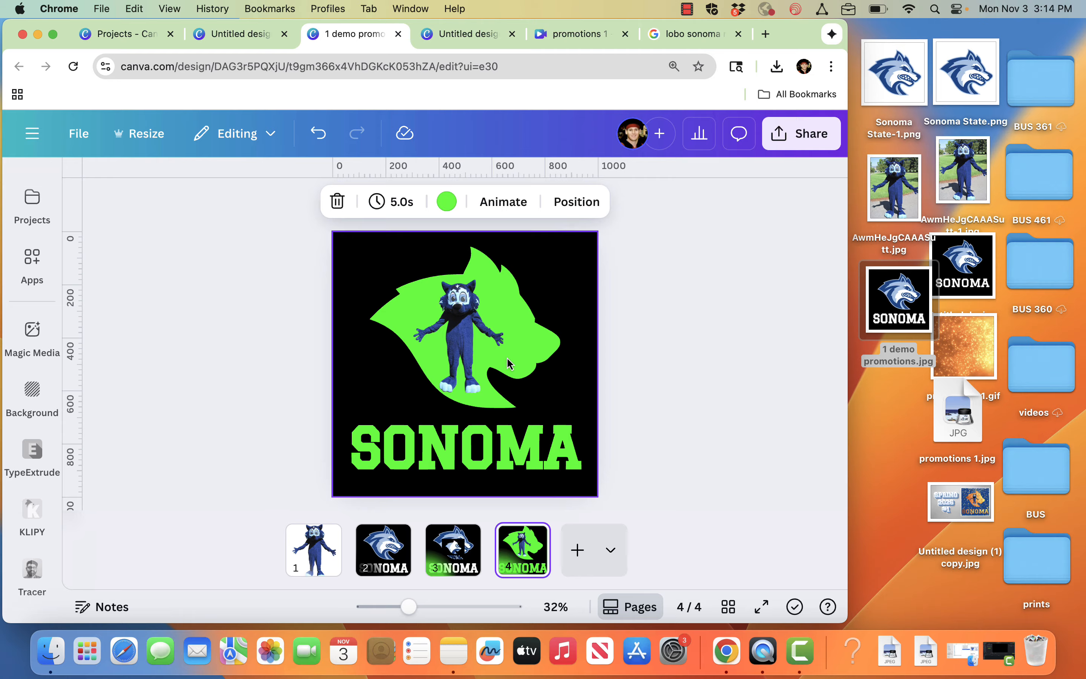
left_click(646, 350)
Show the element timing for the traced graphic and the mascot on page 4
left_click(578, 337)
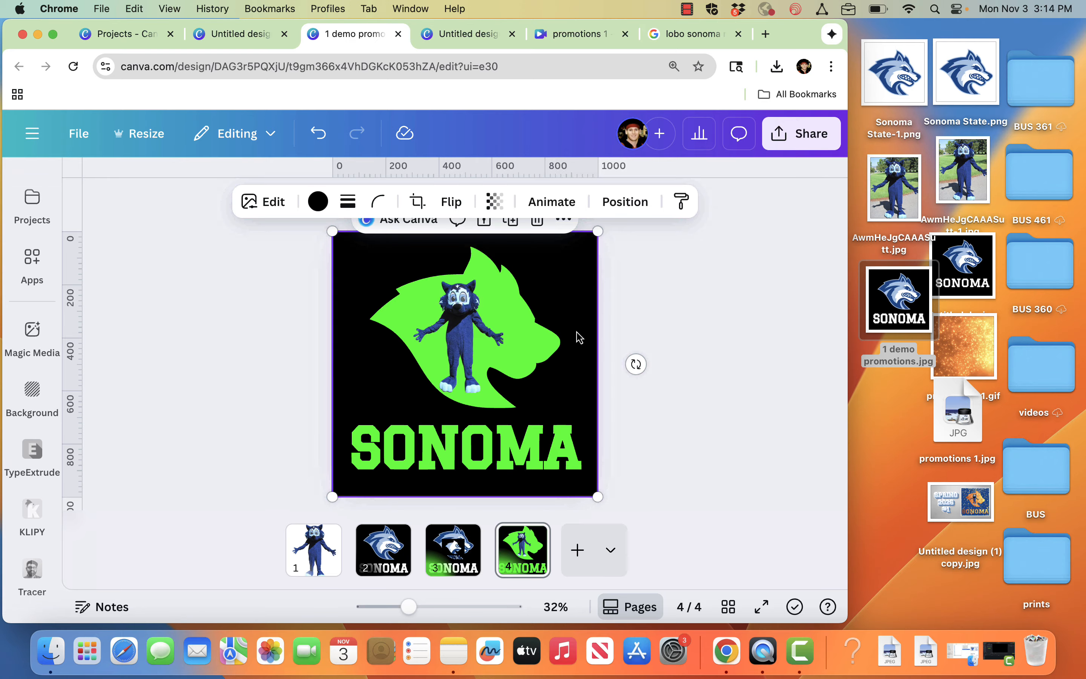
right_click(579, 337)
left_click(621, 470)
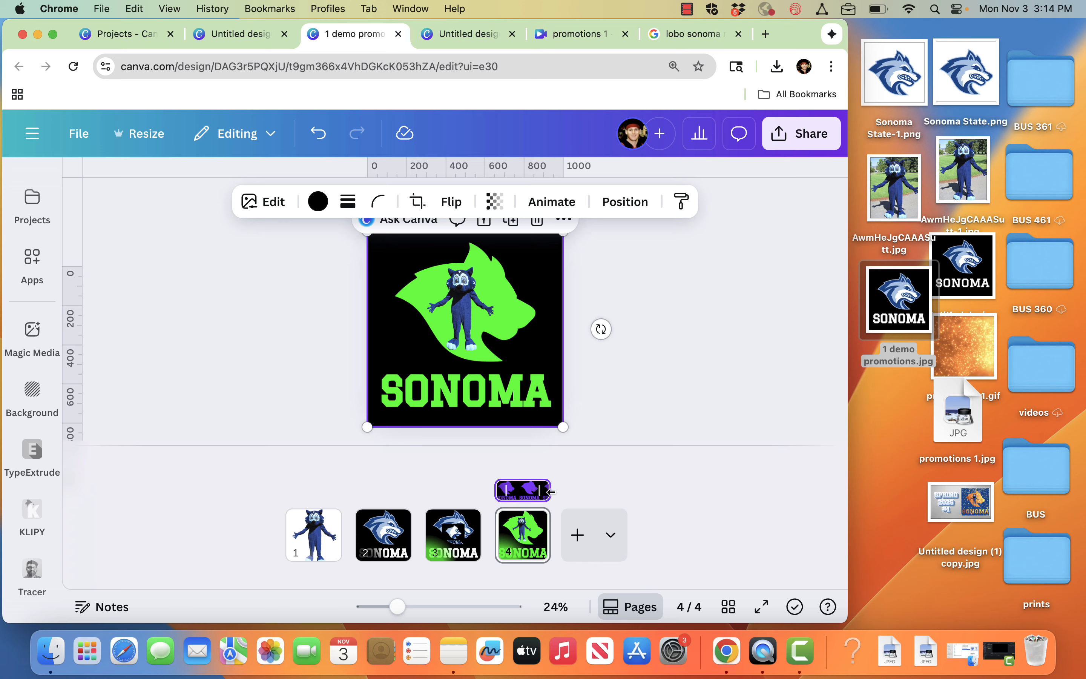
key("super+z")
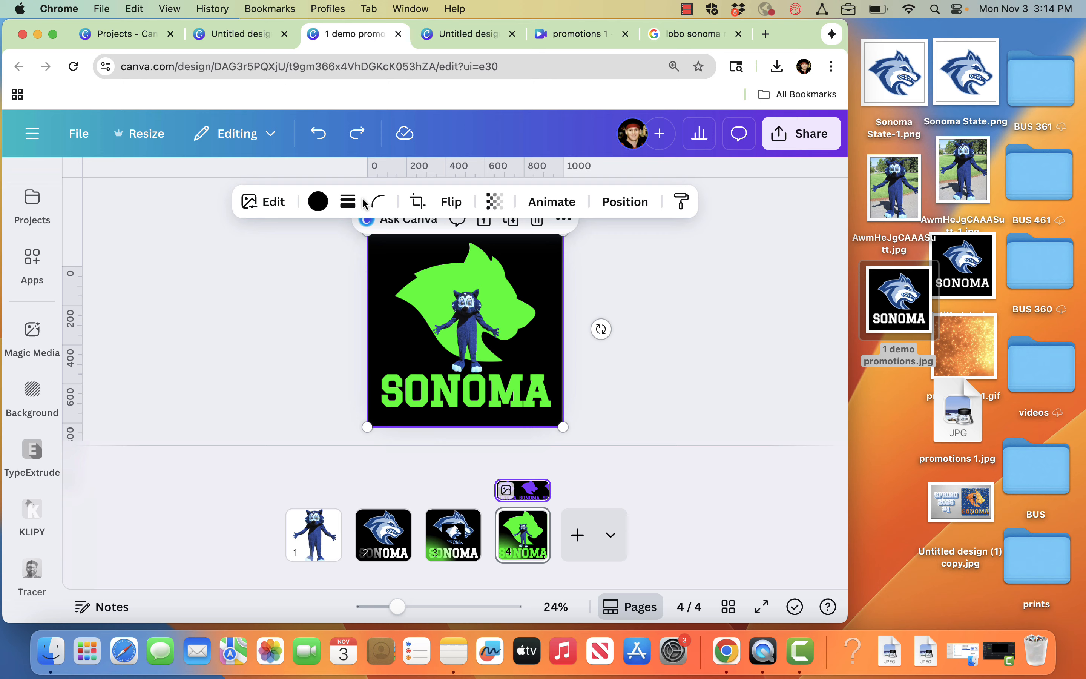
left_click(357, 133)
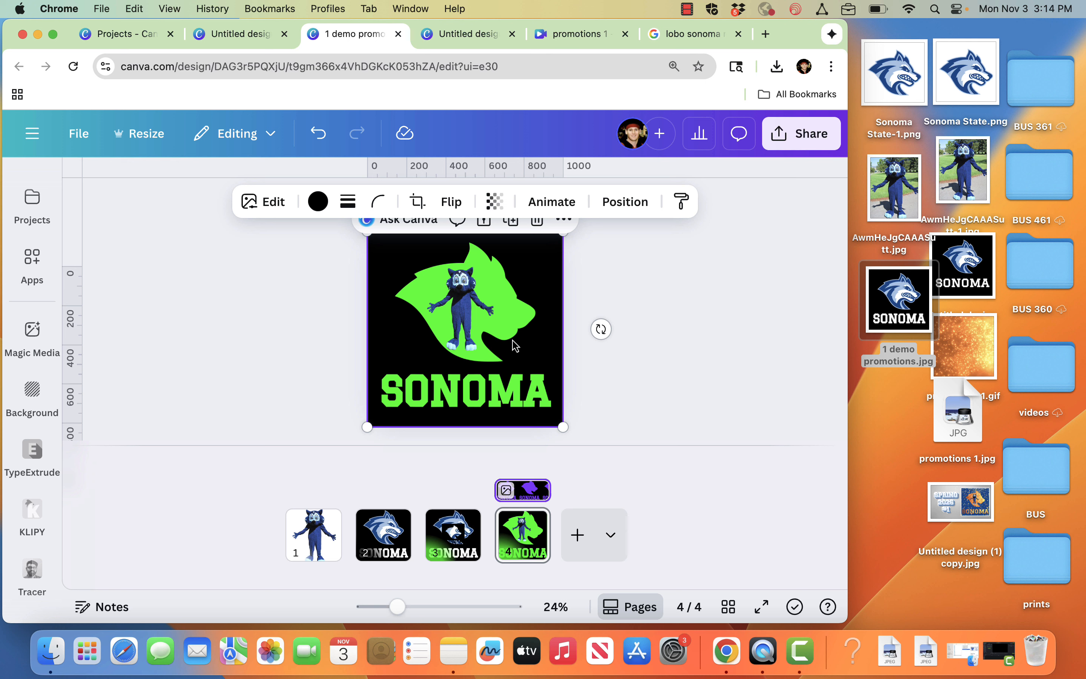
key("super+a")
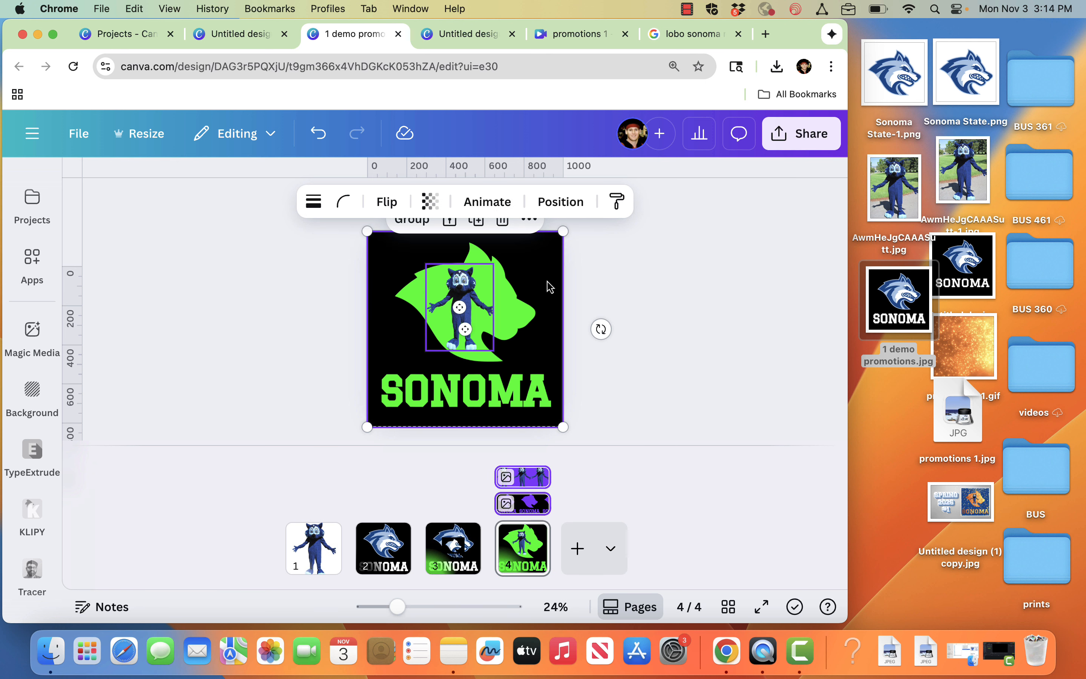
left_click(545, 316)
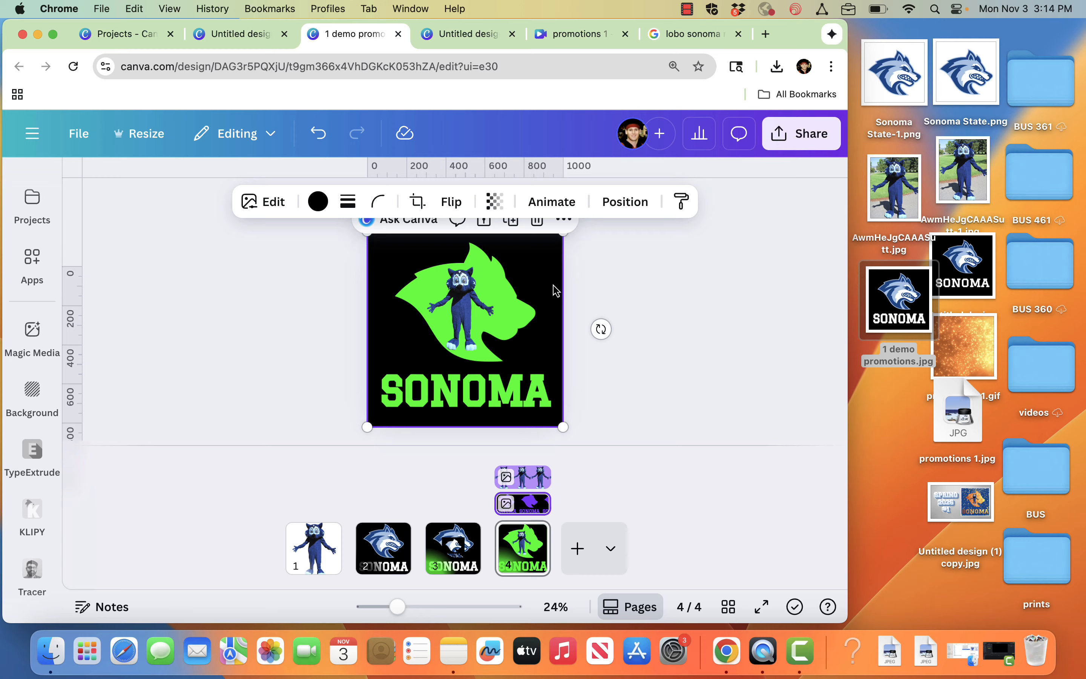
Hide the element timing on page 4 and deselect the traced graphic
left_click(561, 228)
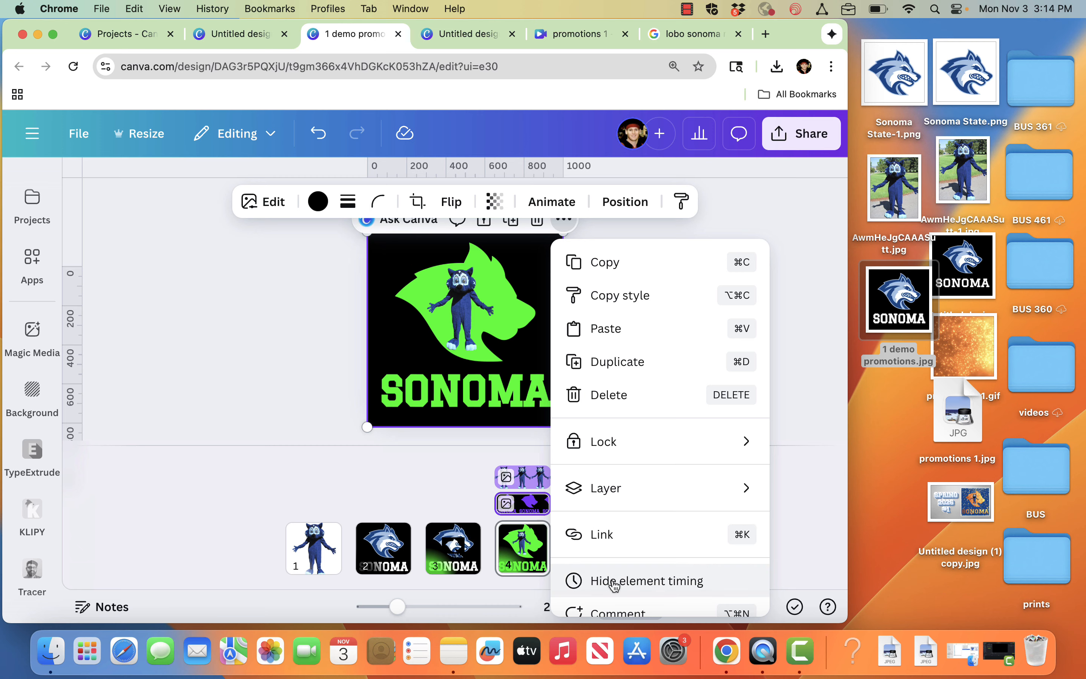
left_click(629, 584)
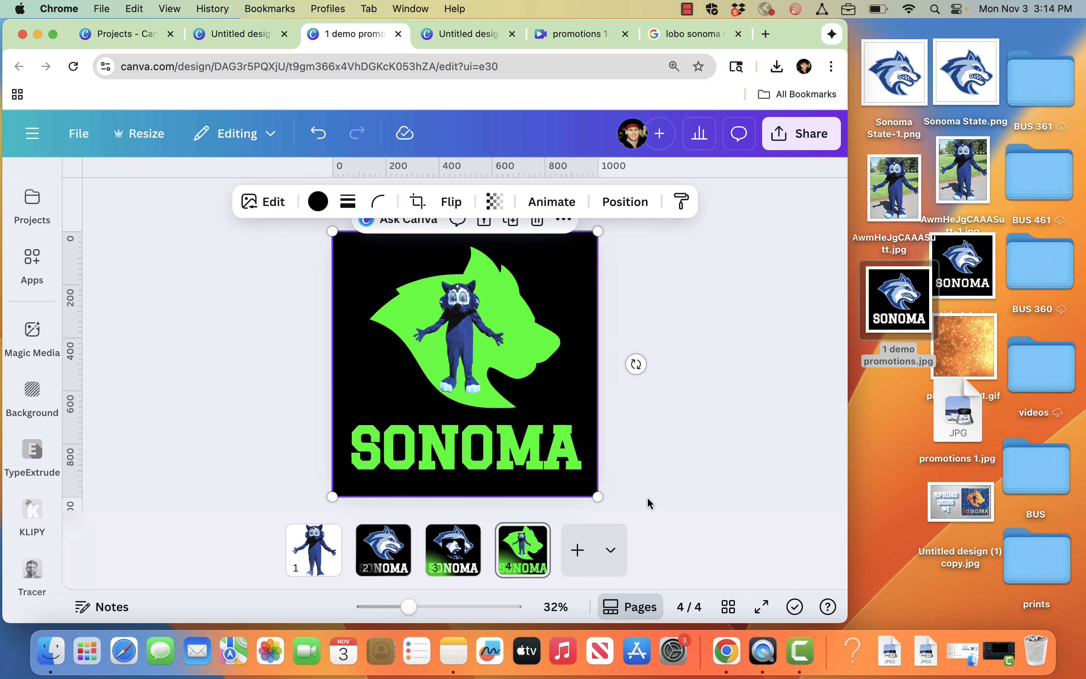
left_click(736, 346)
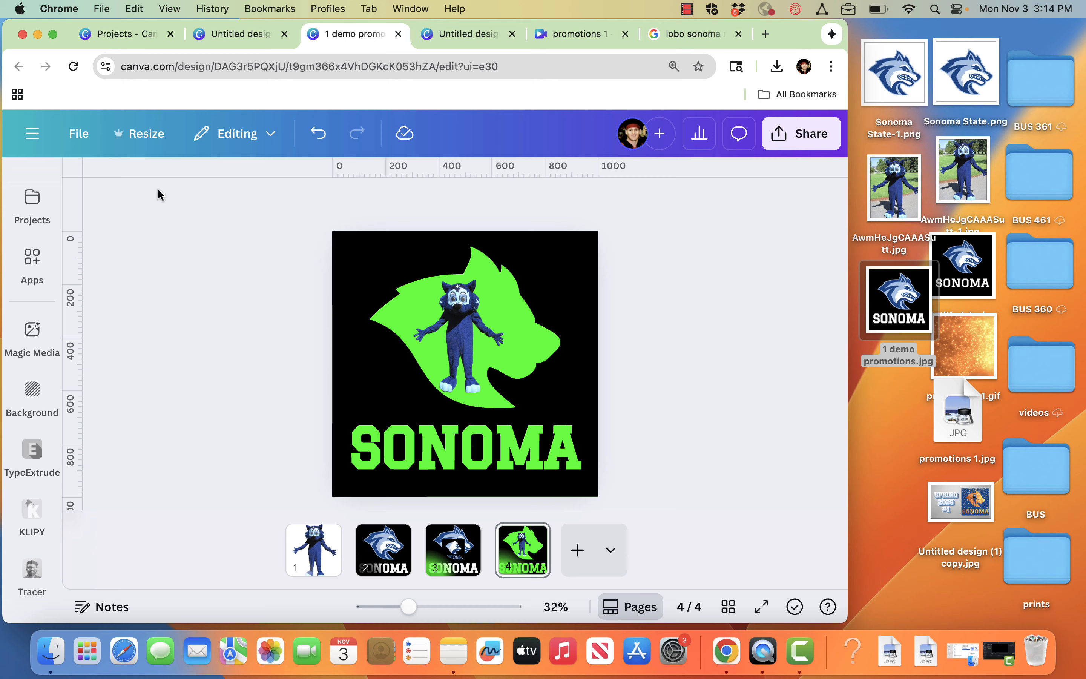
Examine the suggested sizes and size categories available for resizing the design
left_click(137, 136)
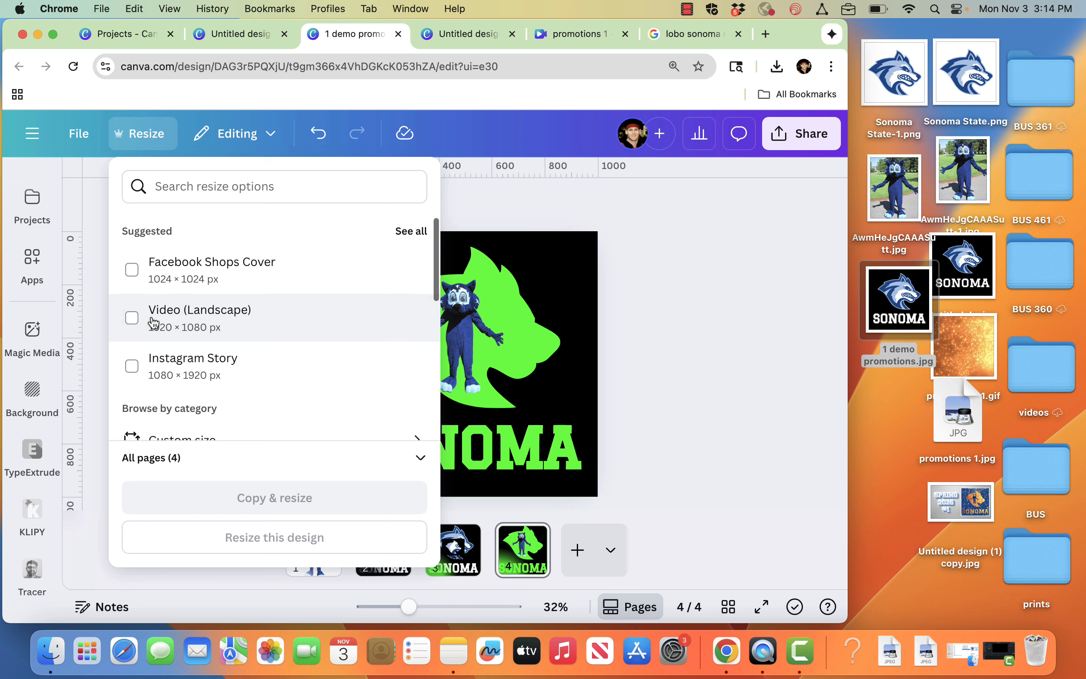
scroll(153, 320, "down", 2)
scroll(153, 323, "down", 5)
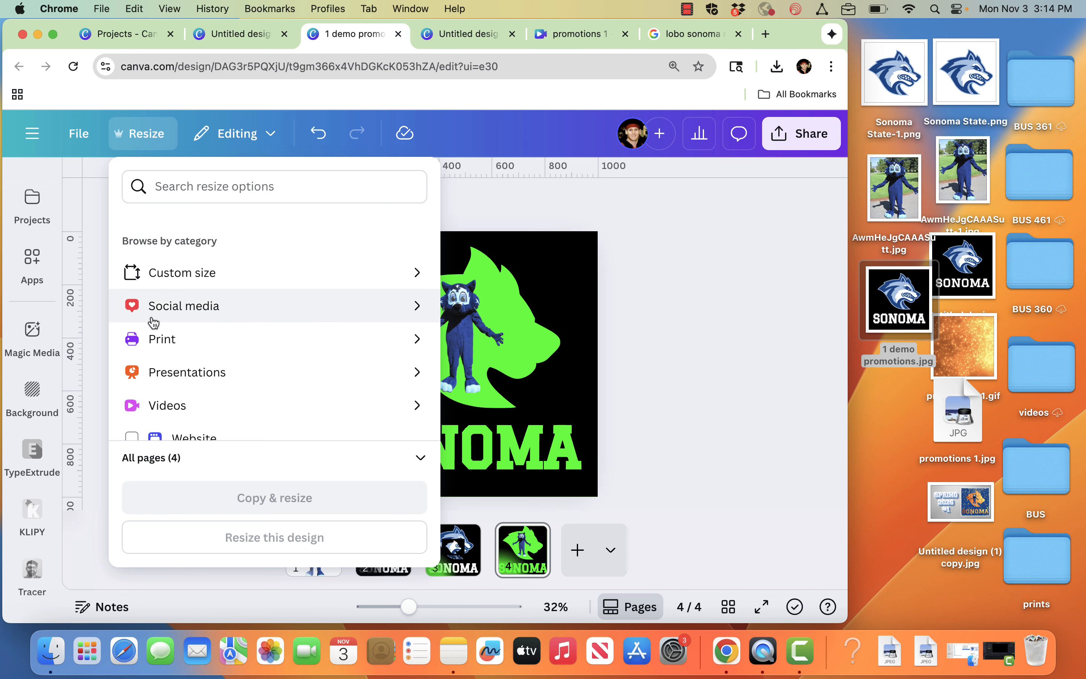
scroll(152, 321, "down", 1)
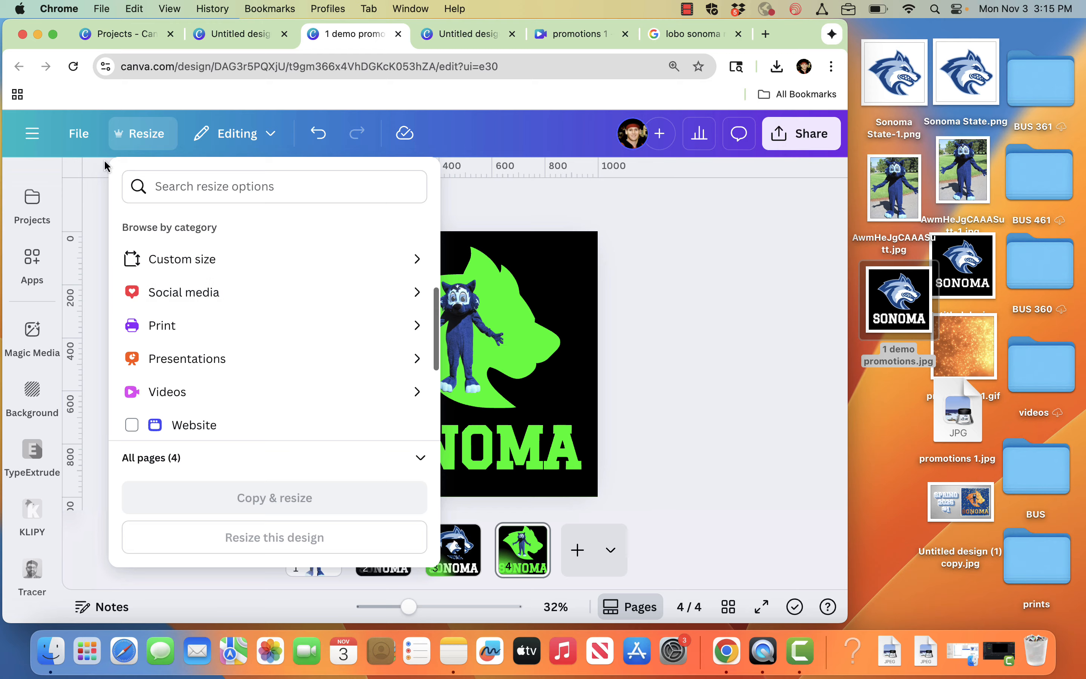
left_click(640, 292)
scroll(32, 315, "up", 1)
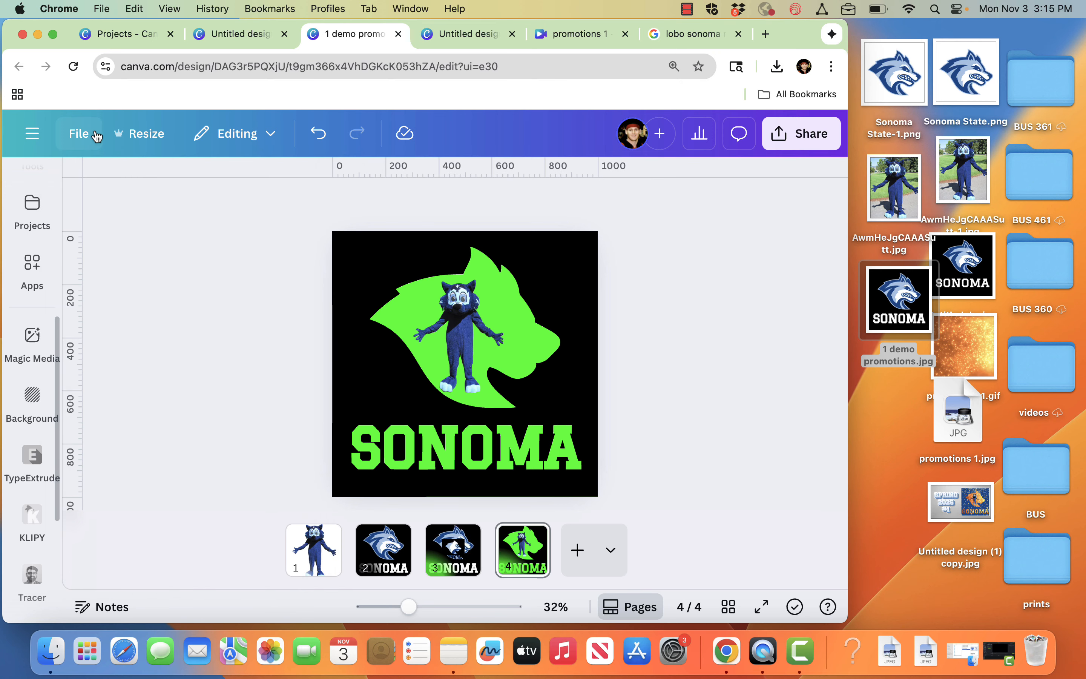
Move the demo promotions design's browser tab to the end and start creating a new design from its main navigation
left_click(97, 136)
left_click(33, 141)
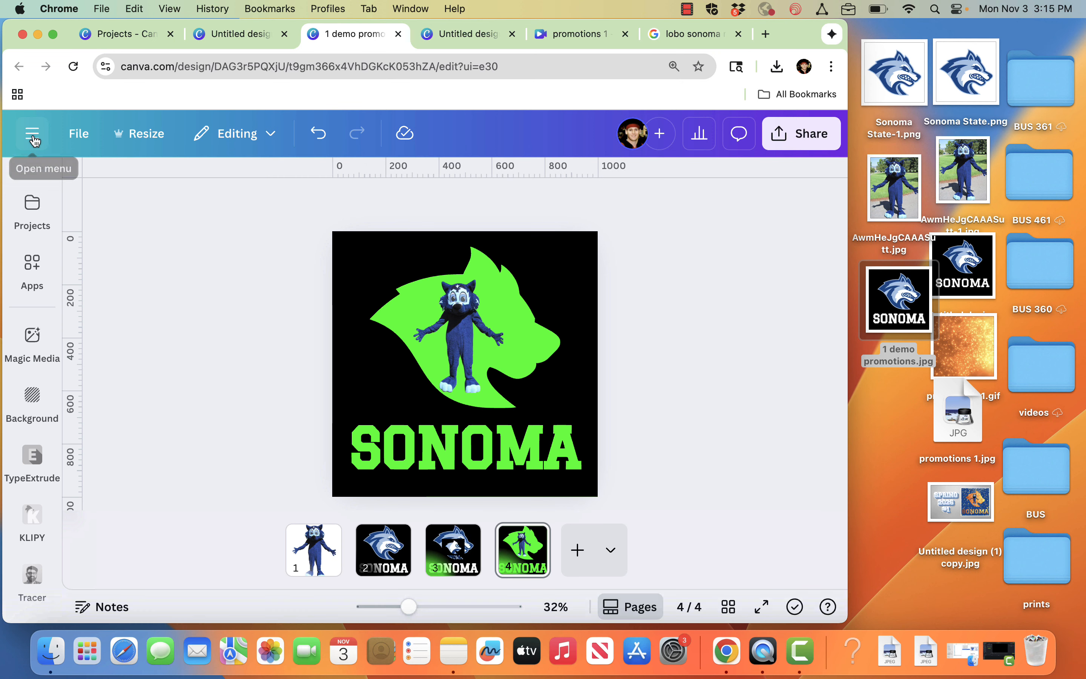
left_click(34, 141)
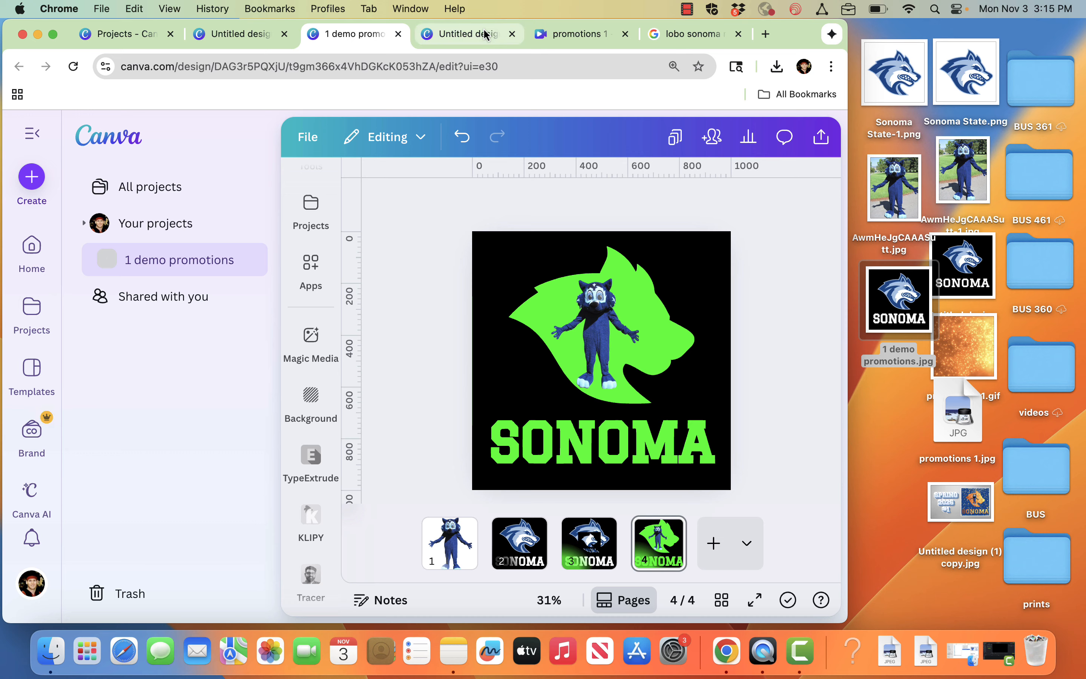
left_click_drag(348, 35, 694, 47)
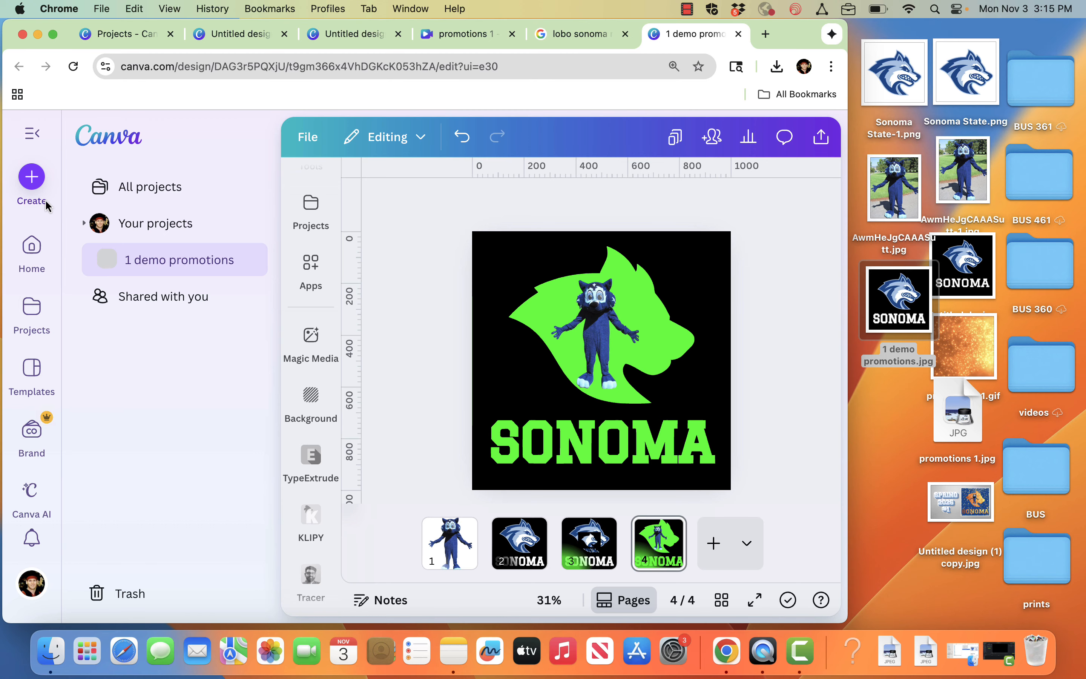
left_click(31, 177)
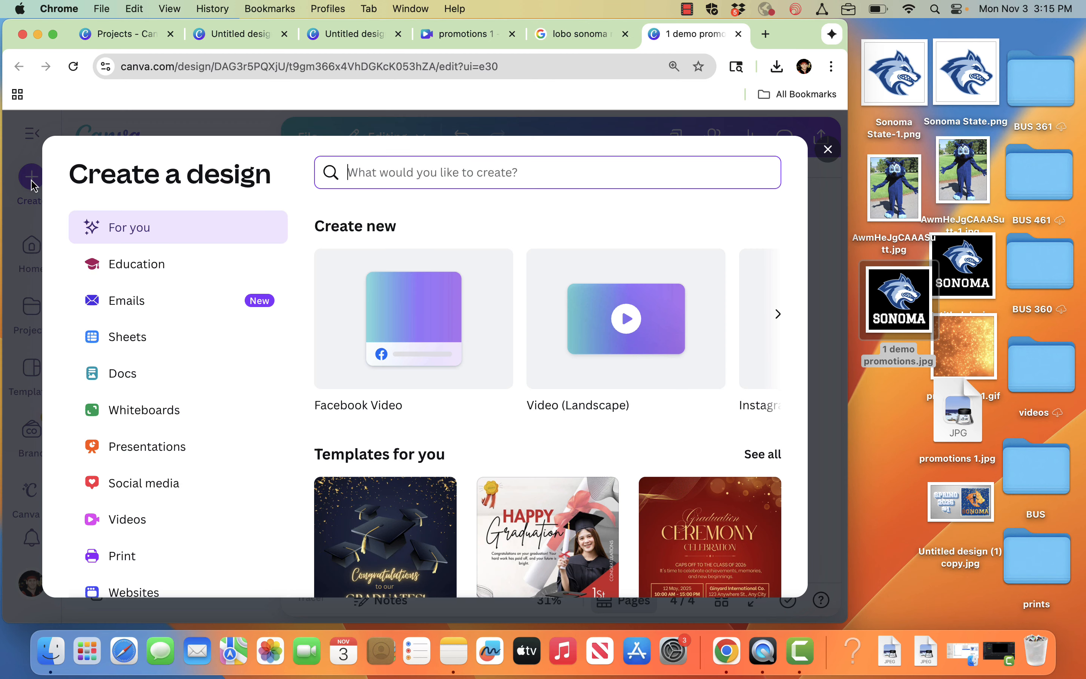
Create a blank Facebook Video design from the video formats and dismiss its template suggestions
left_click(148, 509)
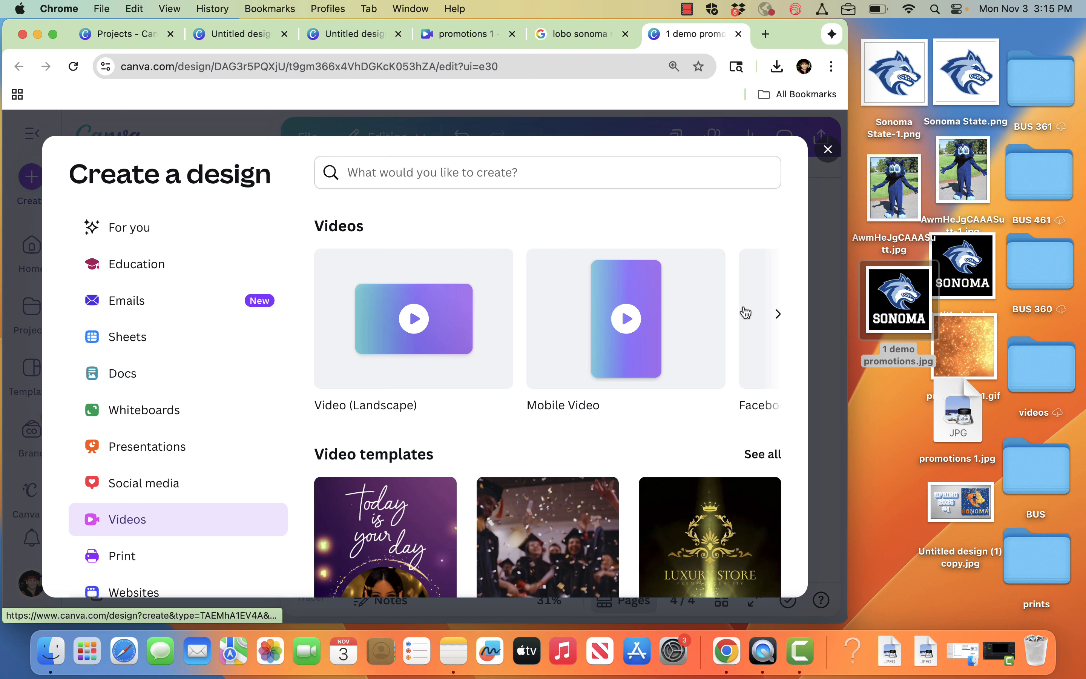
left_click(143, 225)
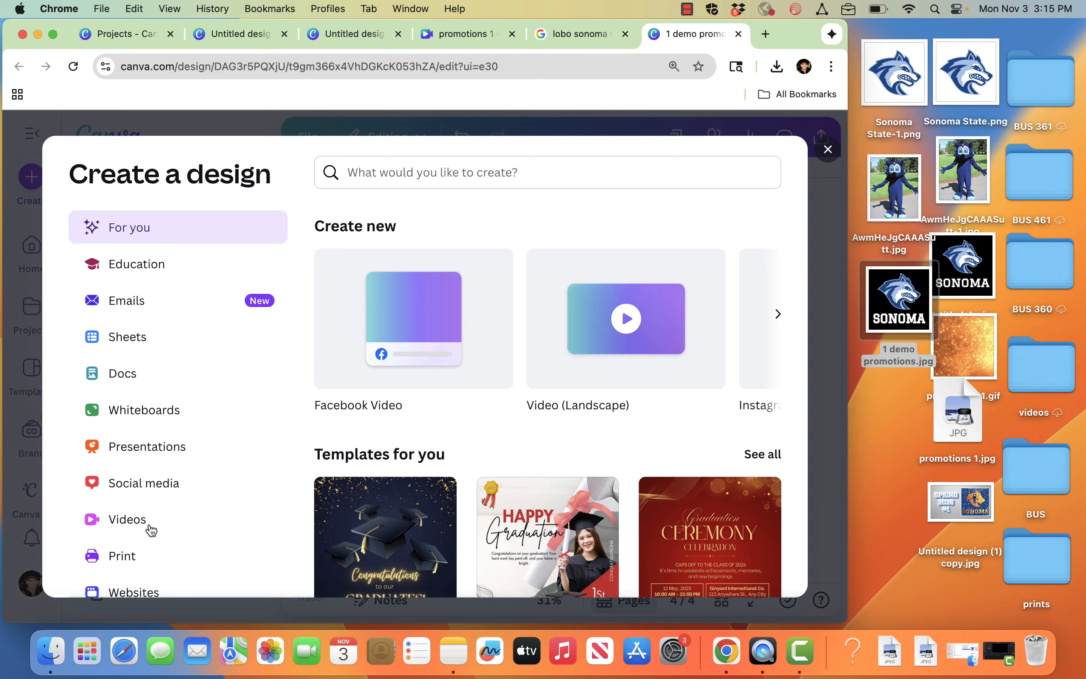
left_click(167, 492)
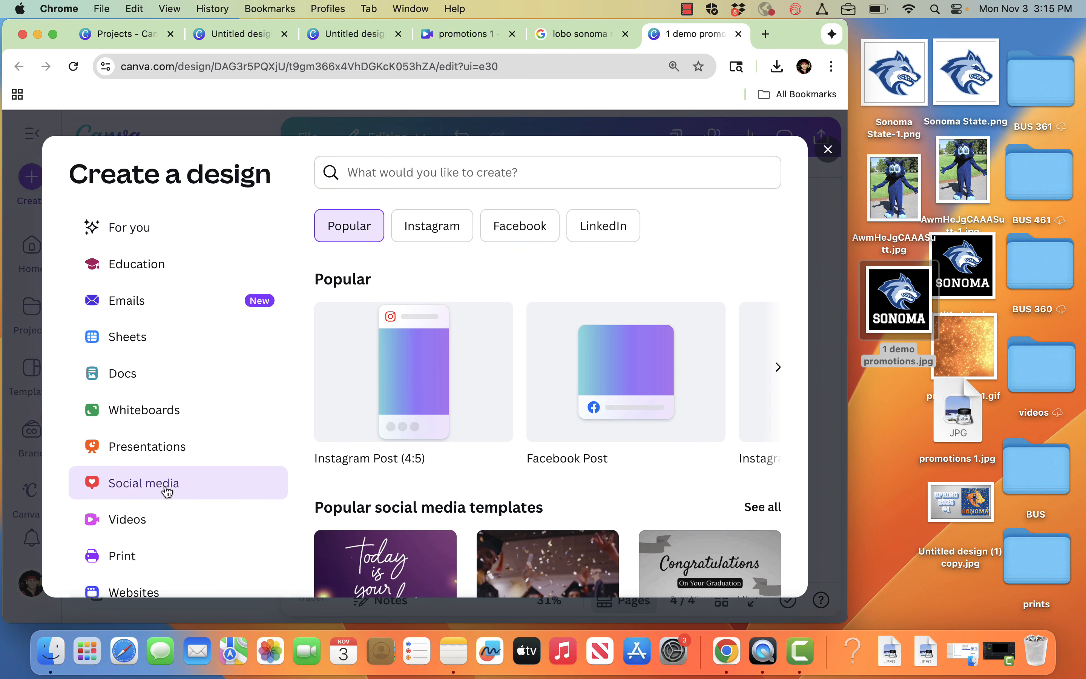
left_click(179, 516)
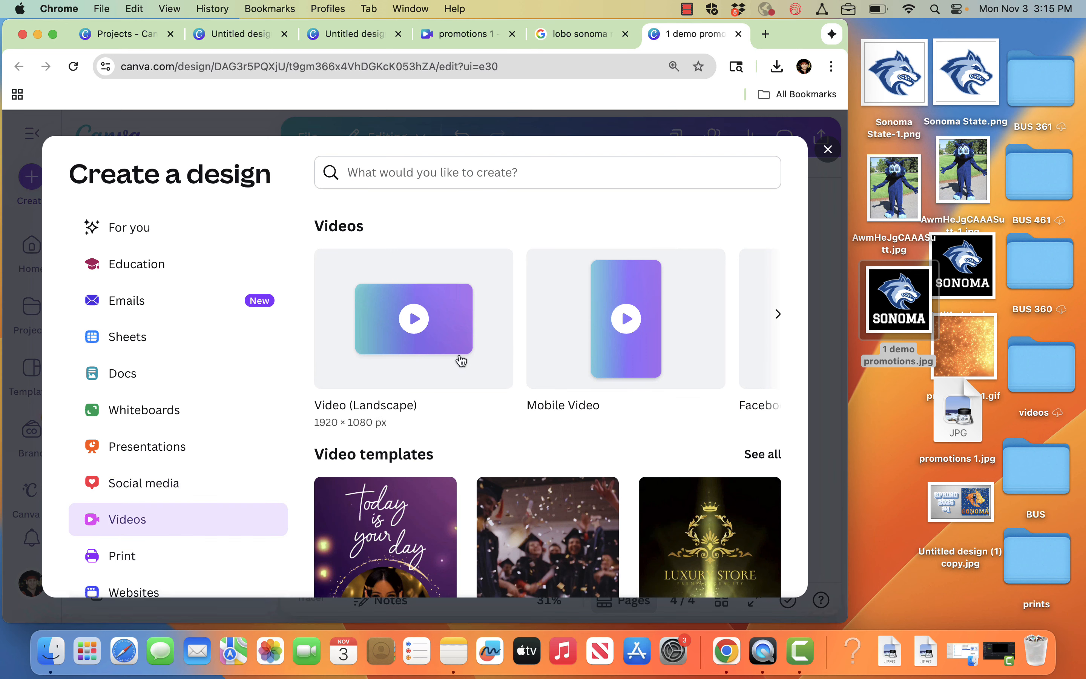
left_click(779, 315)
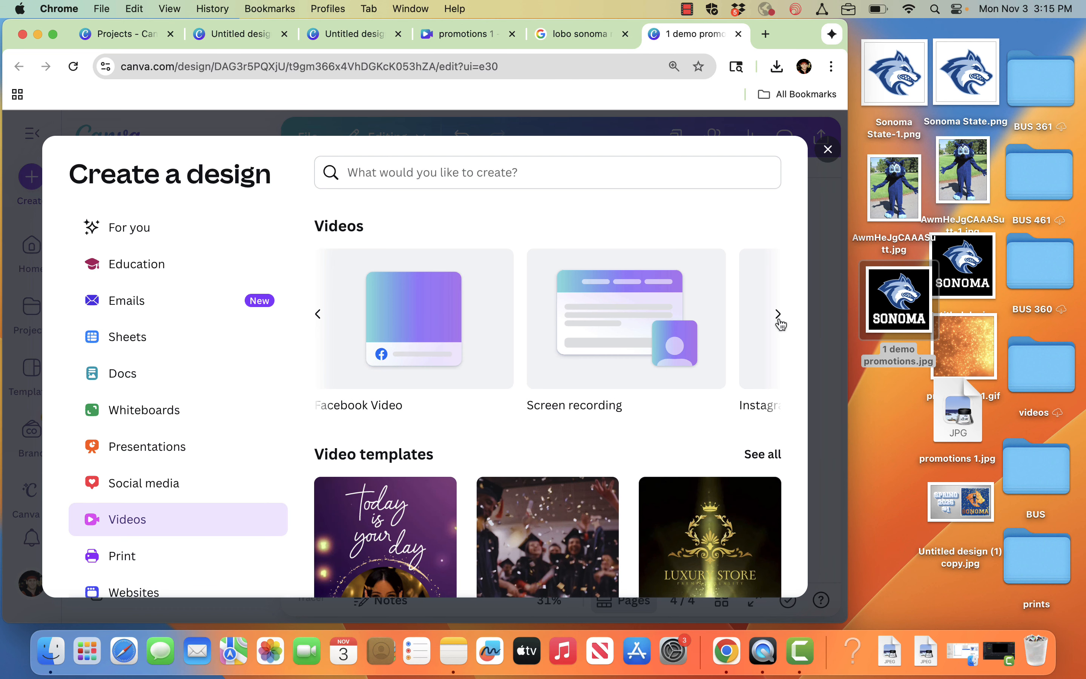
left_click(406, 330)
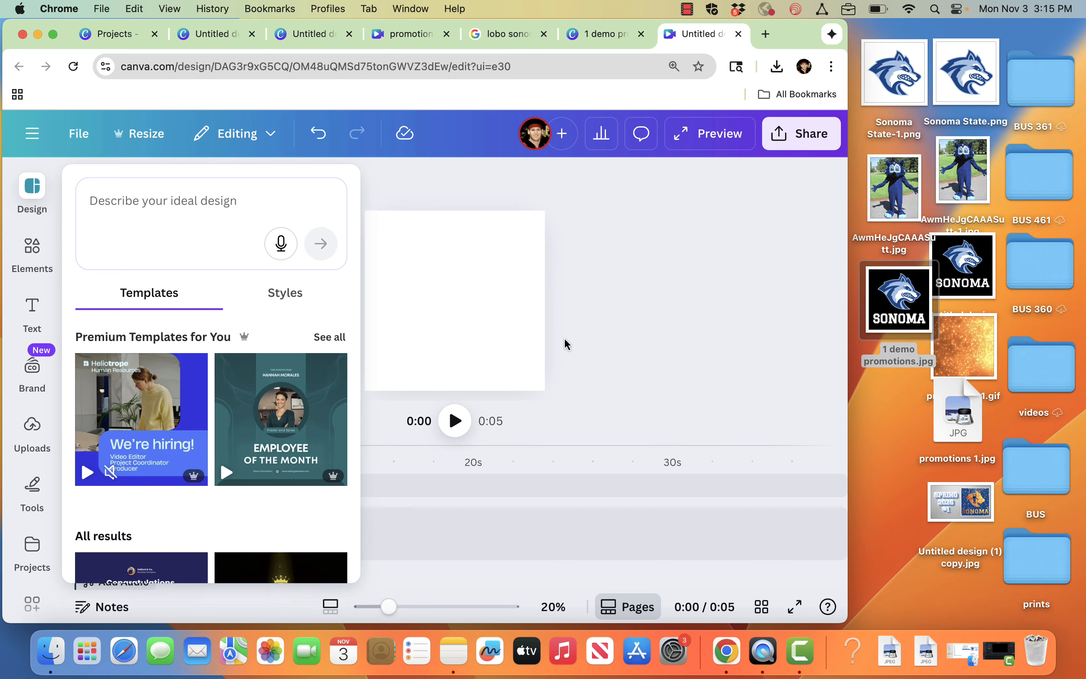
left_click(629, 328)
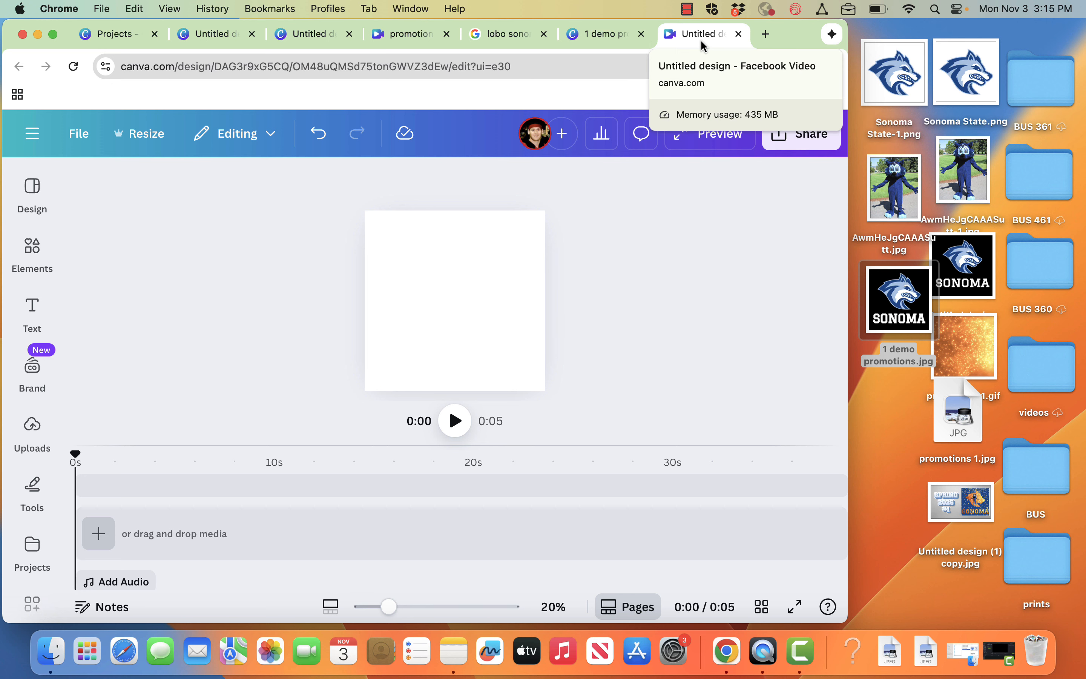
Copy the mascot and traced graphic from page 4 of the demo promotions design into the new video and enlarge them to fill the canvas
left_click(606, 38)
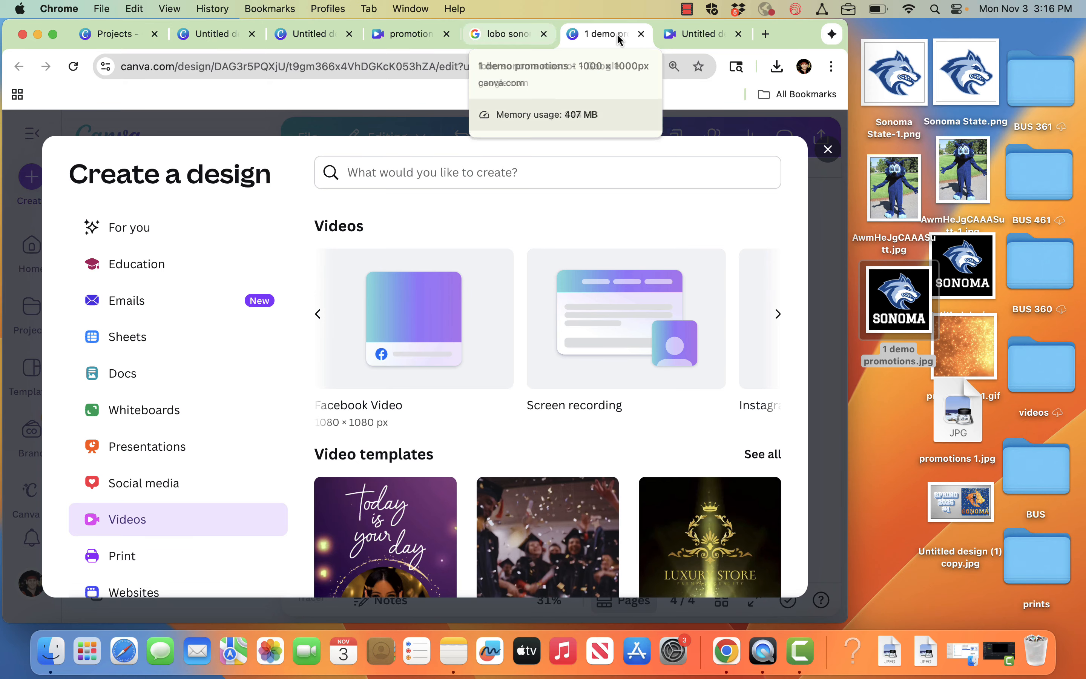
left_click(828, 150)
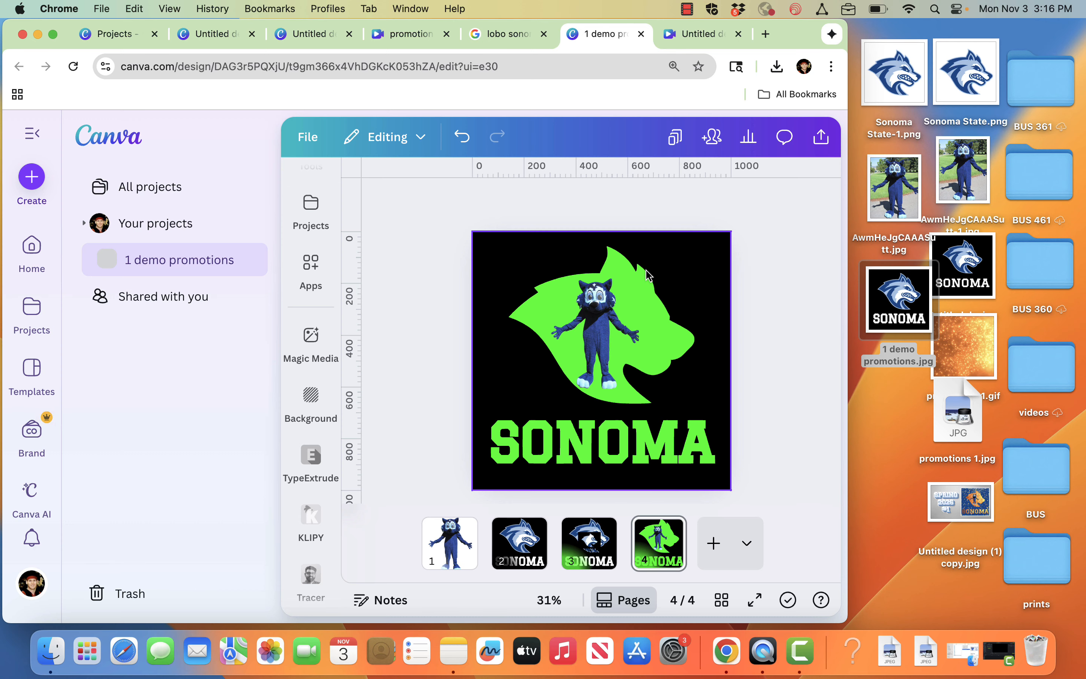
key("super+a")
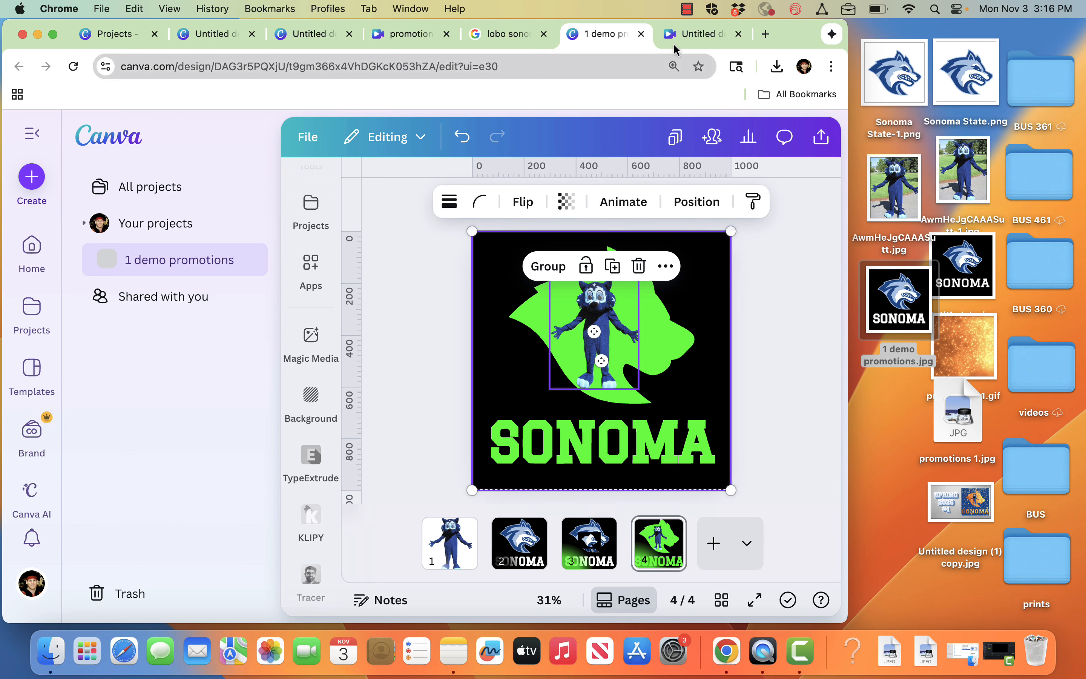
left_click(702, 36)
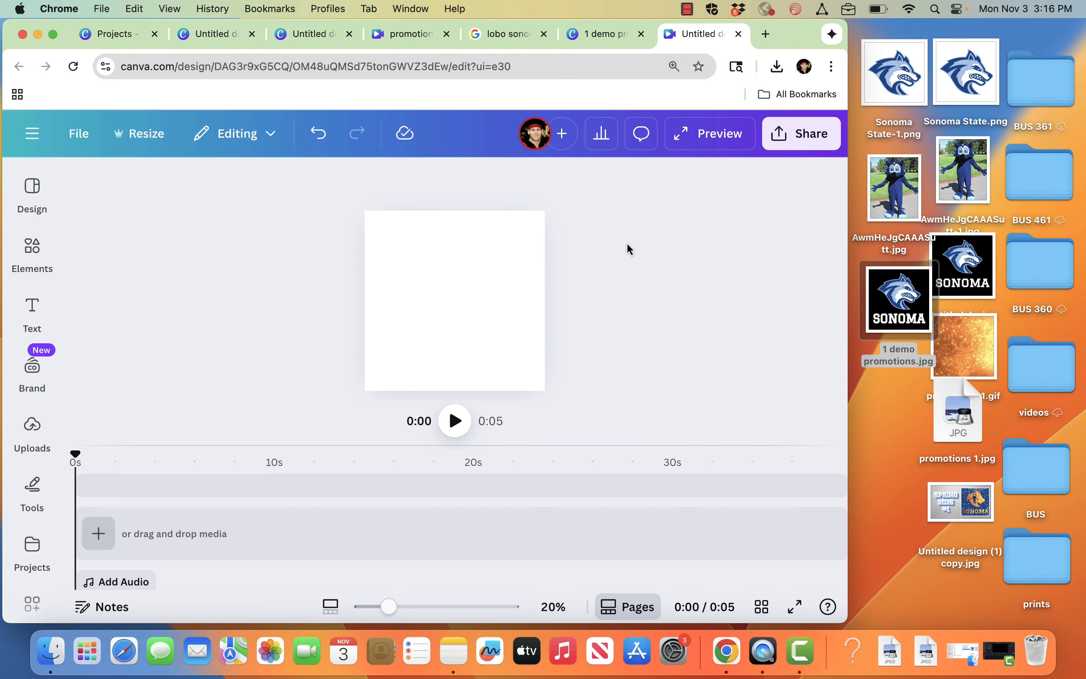
key("super+v")
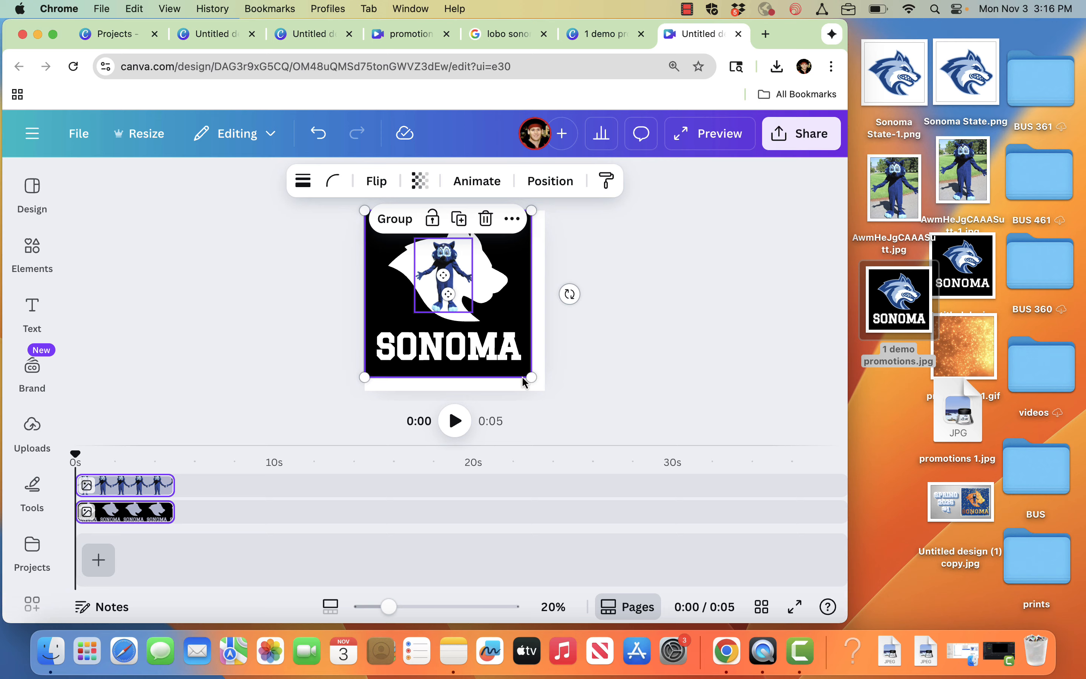
left_click_drag(531, 377, 544, 389)
left_click(666, 351)
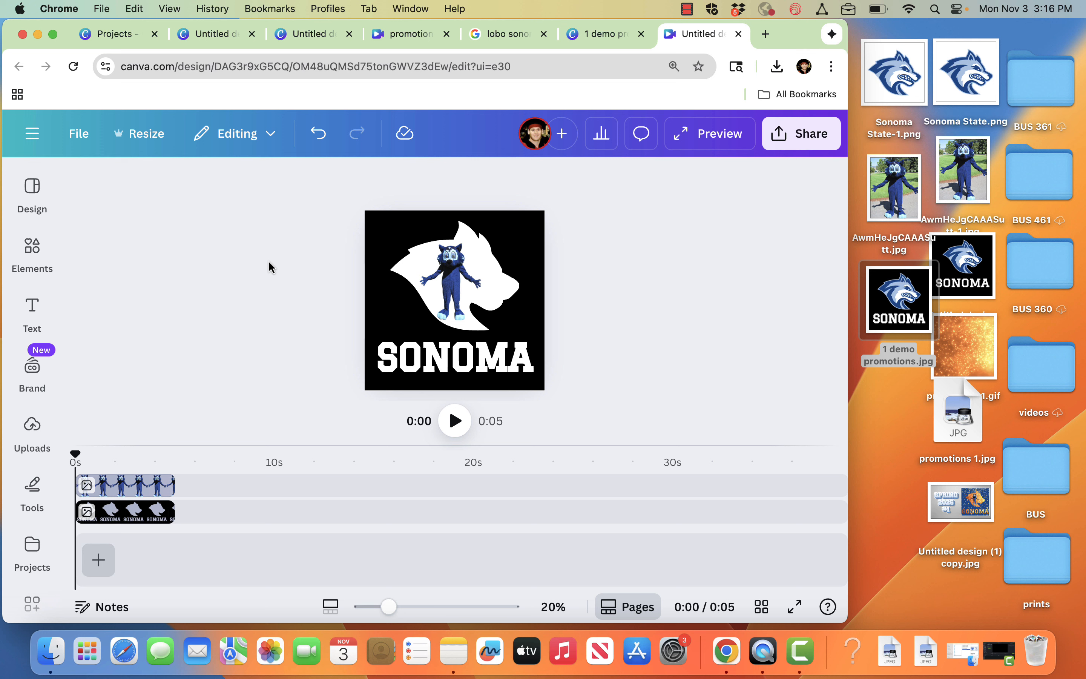
Add the Sonoma State-1.png wolf logo from the desktop onto the video canvas
left_click(397, 313)
left_click(917, 72)
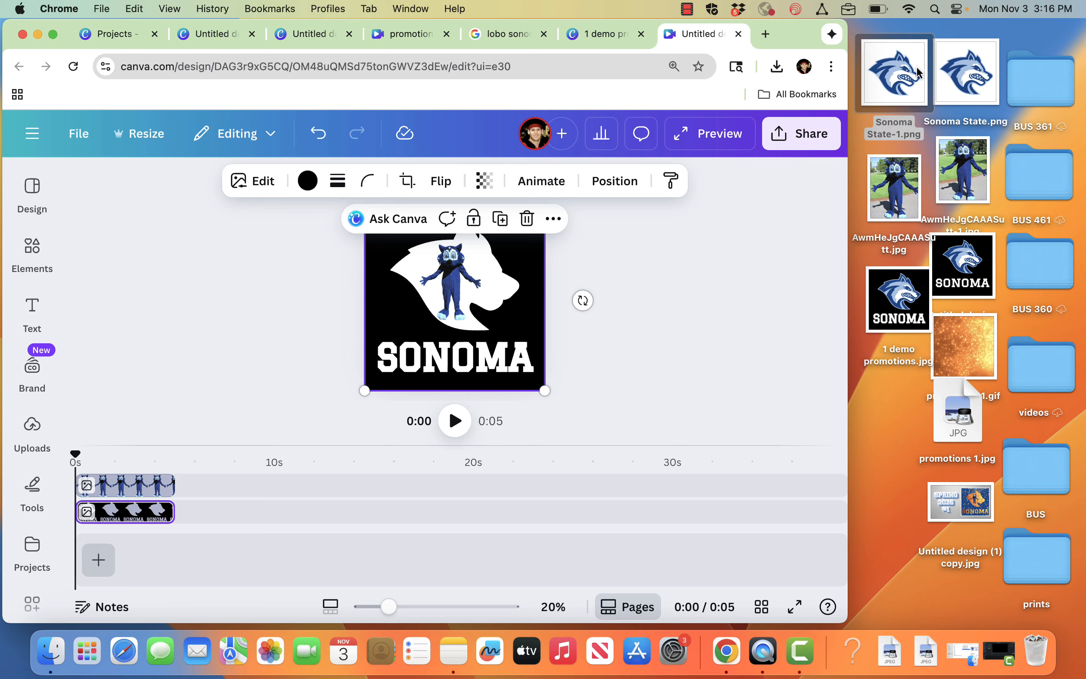
left_click(763, 212)
left_click(708, 286)
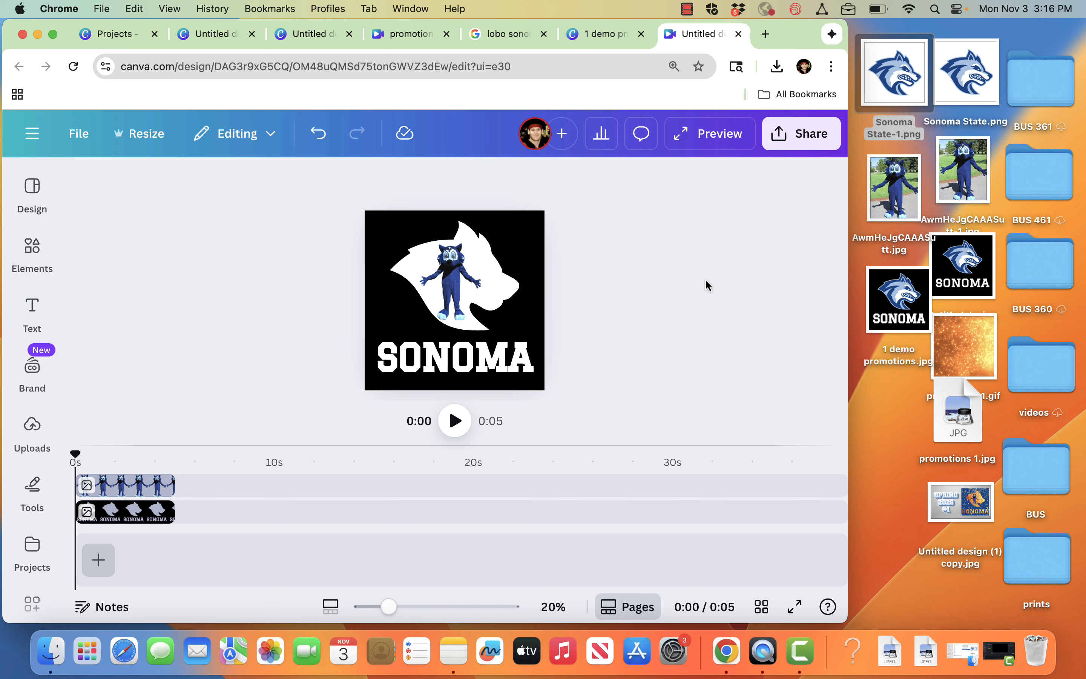
left_click_drag(899, 80, 618, 255)
left_click_drag(866, 91, 514, 236)
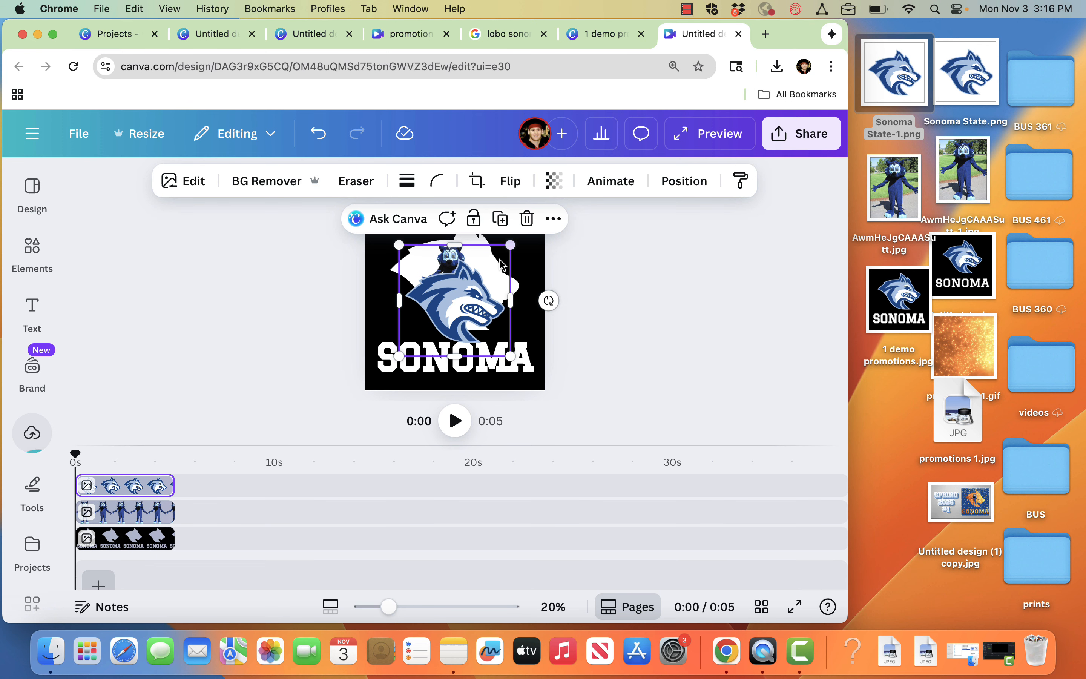
Recolor the traced graphic with the dark blue from the wolf logo's photo colors and delete the added logo image
left_click(529, 275)
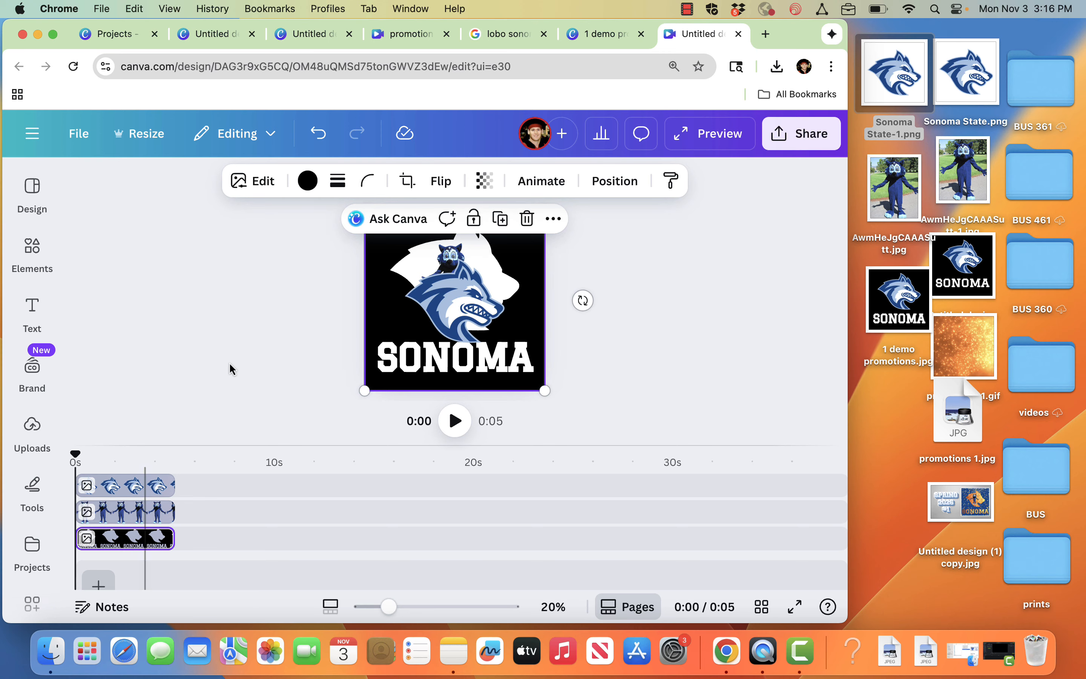
left_click(307, 182)
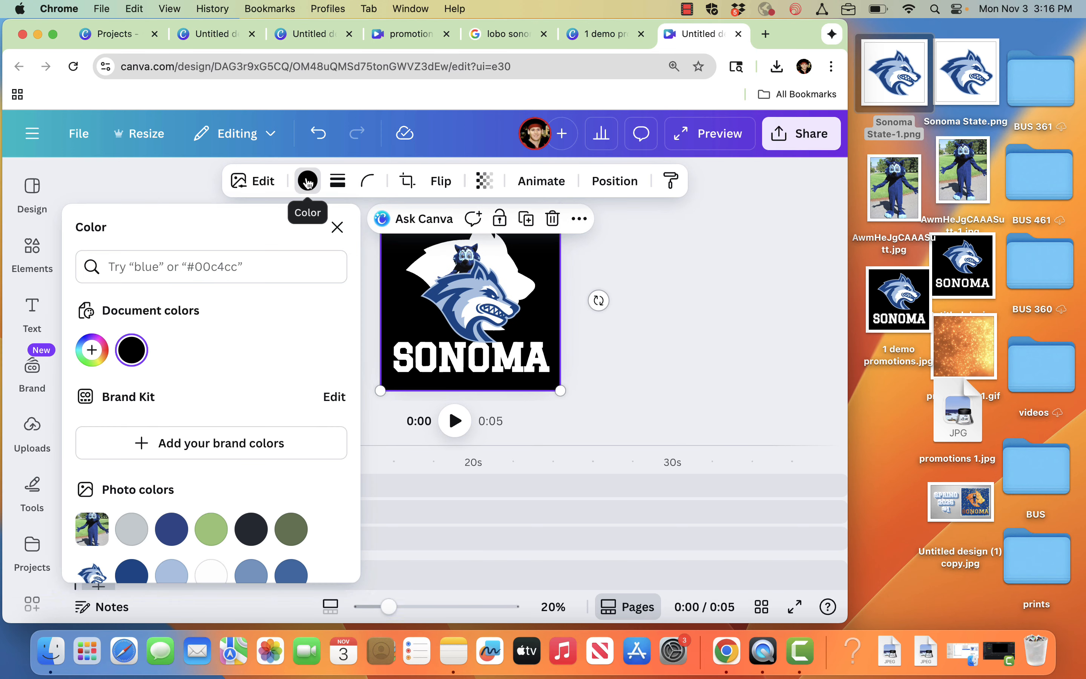
scroll(117, 449, "down", 3)
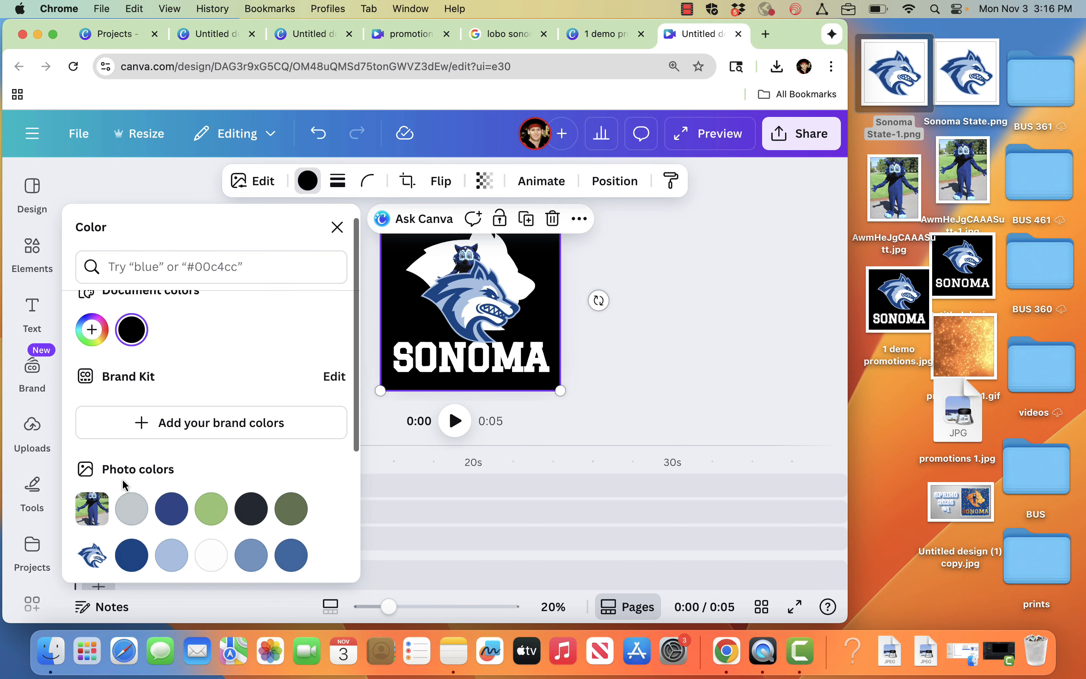
left_click(132, 510)
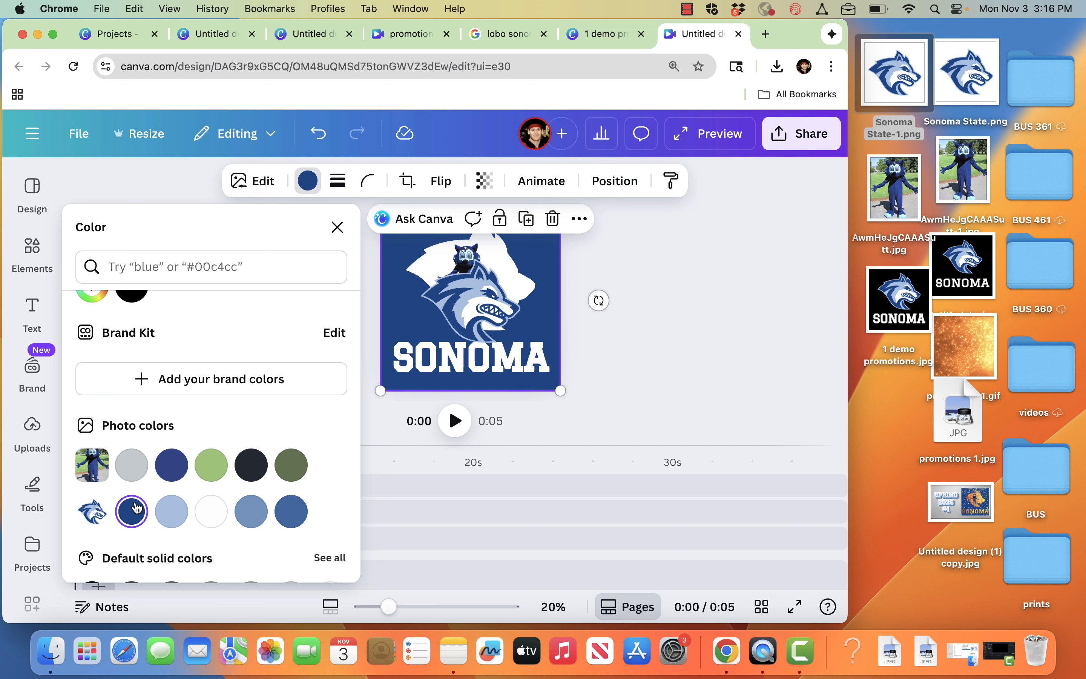
left_click(645, 264)
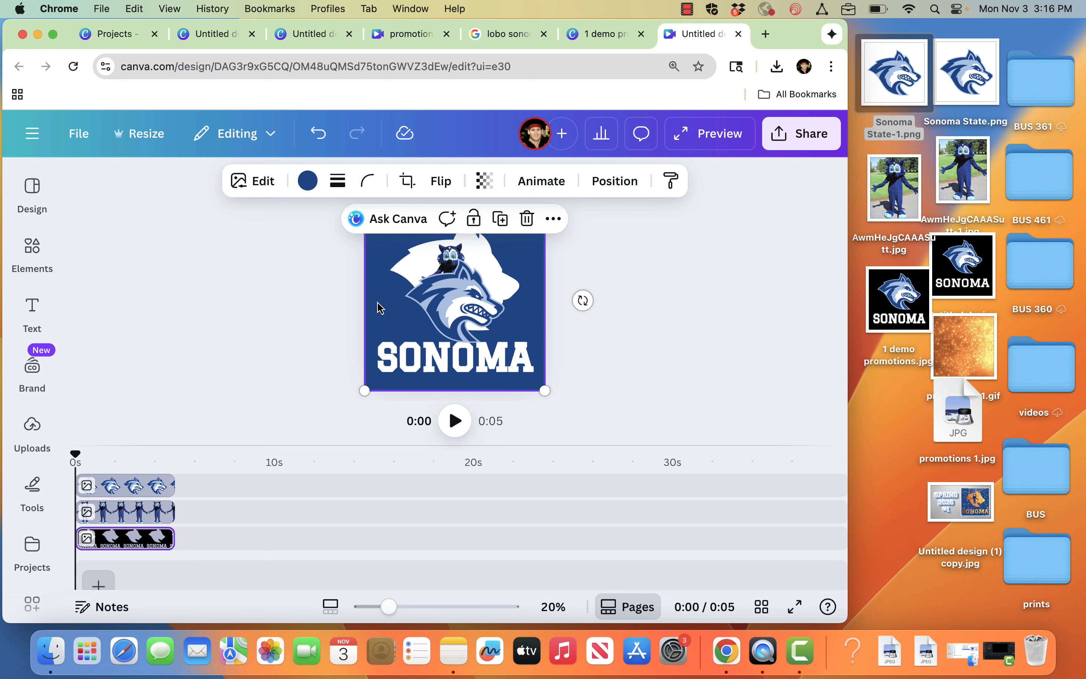
left_click(455, 300)
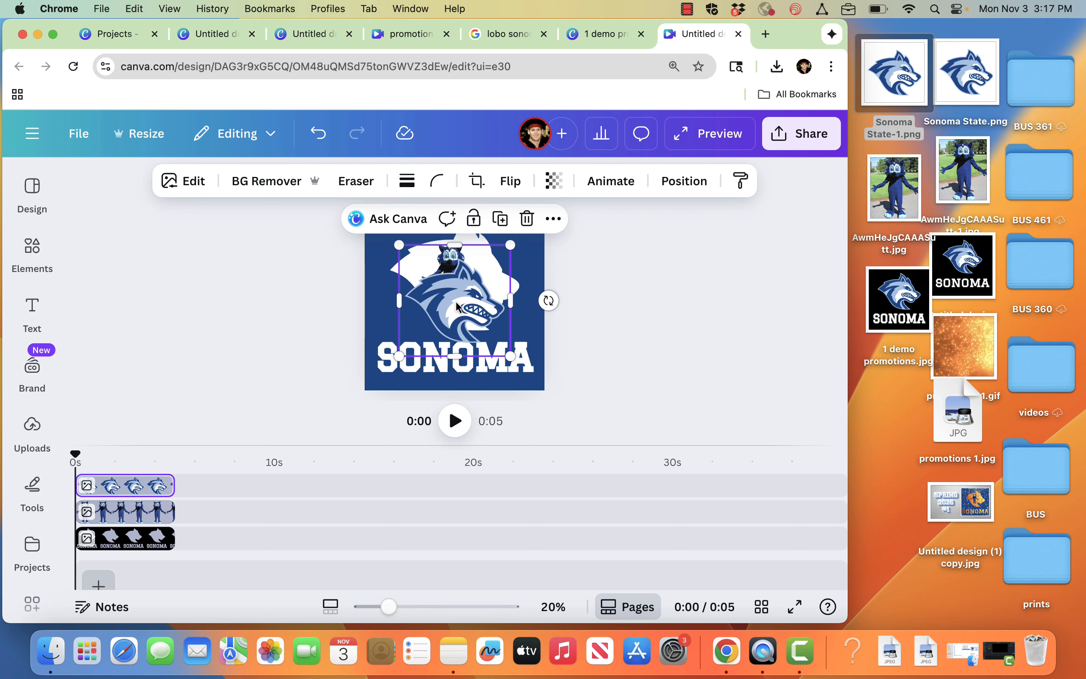
key("Delete")
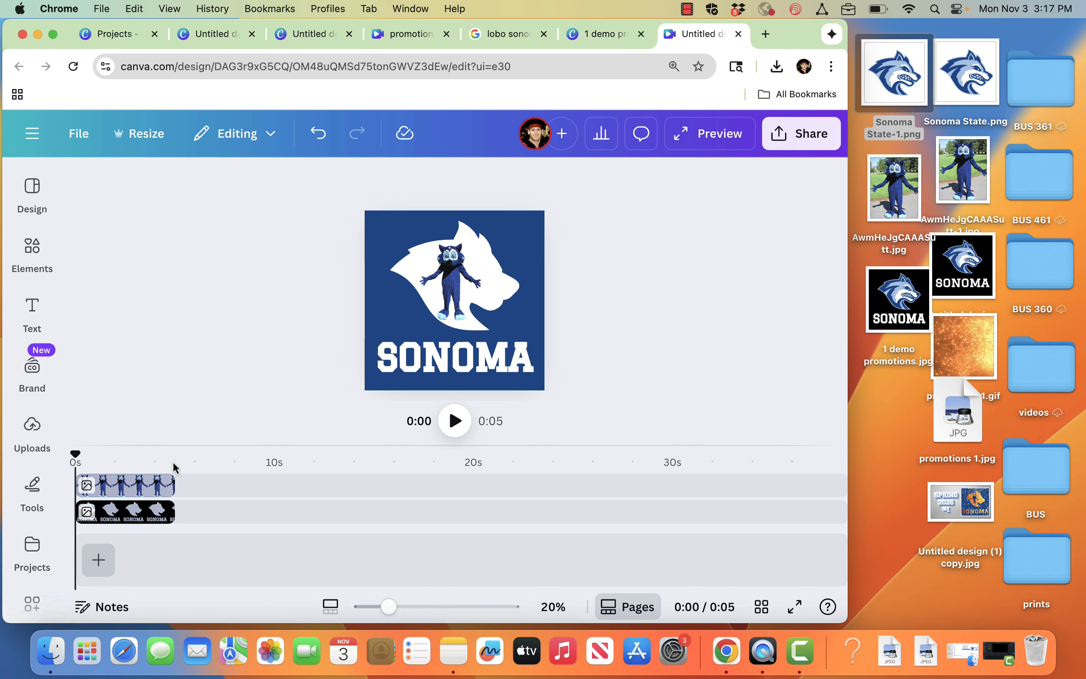
Search the video elements for "bright orange light effect" and add the 10-second orange sparkle clip to the empty main timeline track
left_click(99, 559)
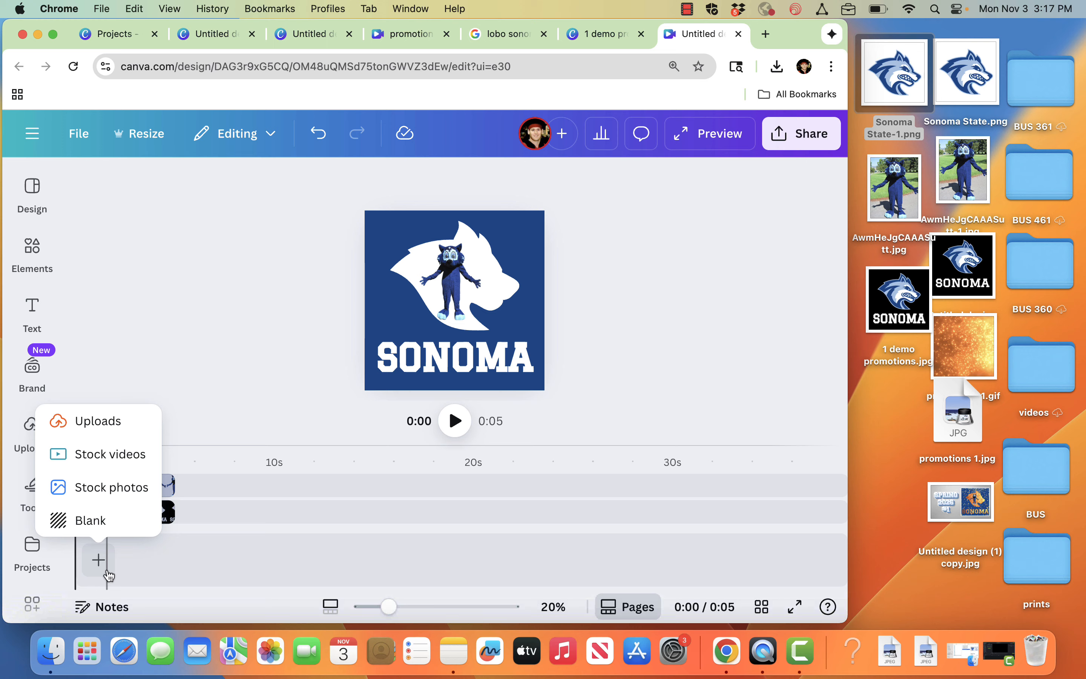
left_click(180, 220)
left_click(40, 249)
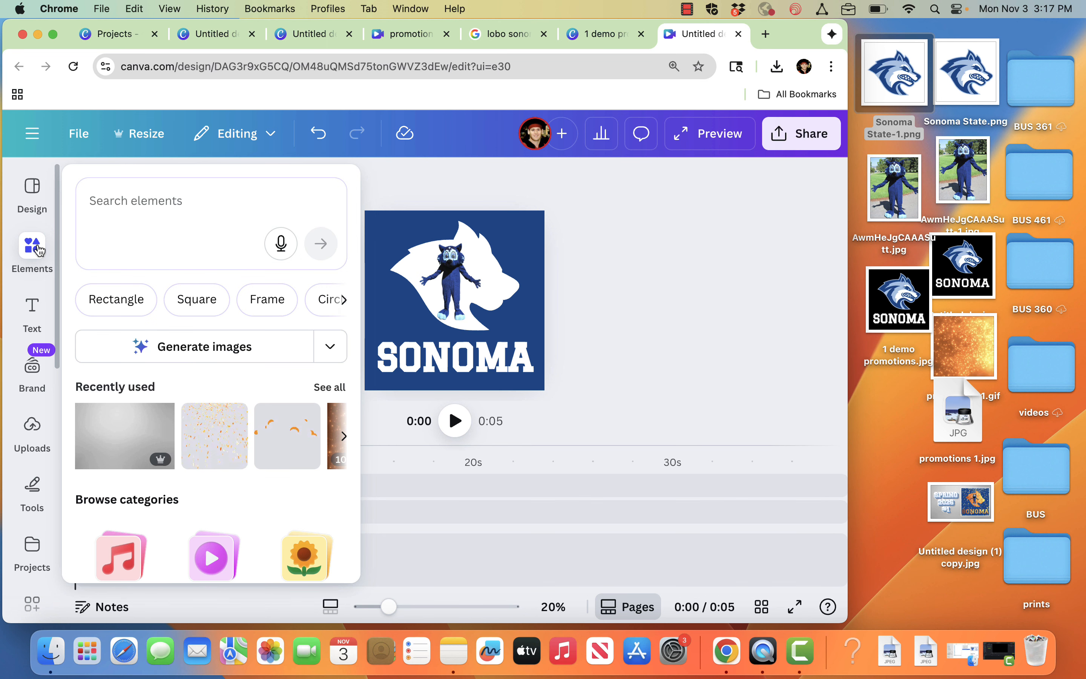
scroll(166, 330, "down", 5)
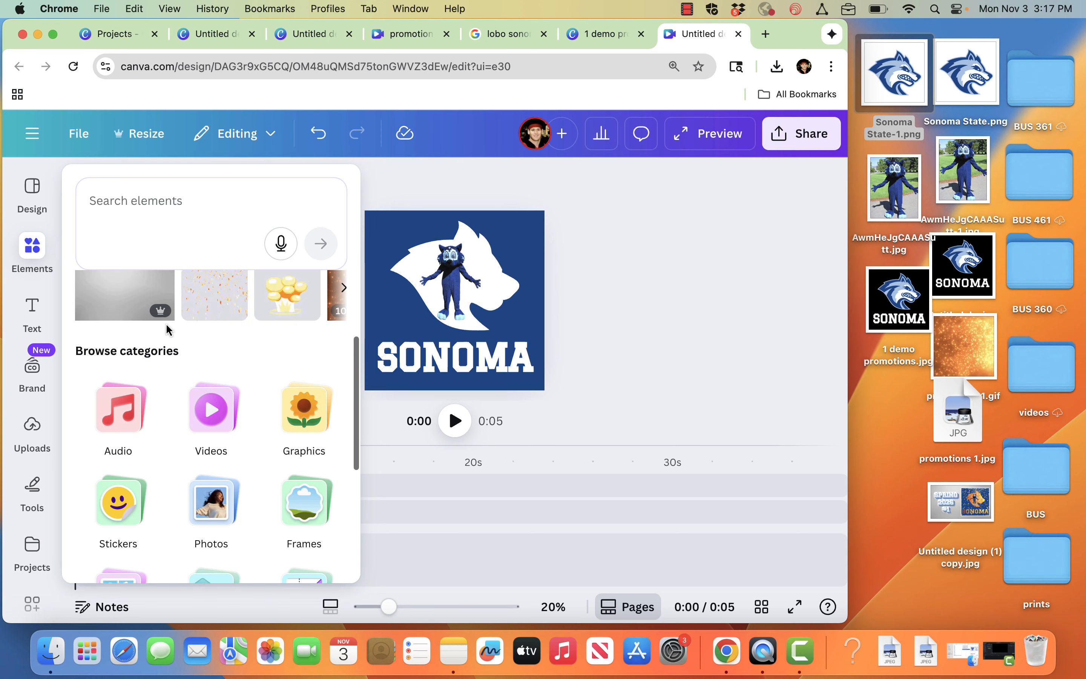
scroll(244, 291, "right", 3)
scroll(308, 300, "right", 2)
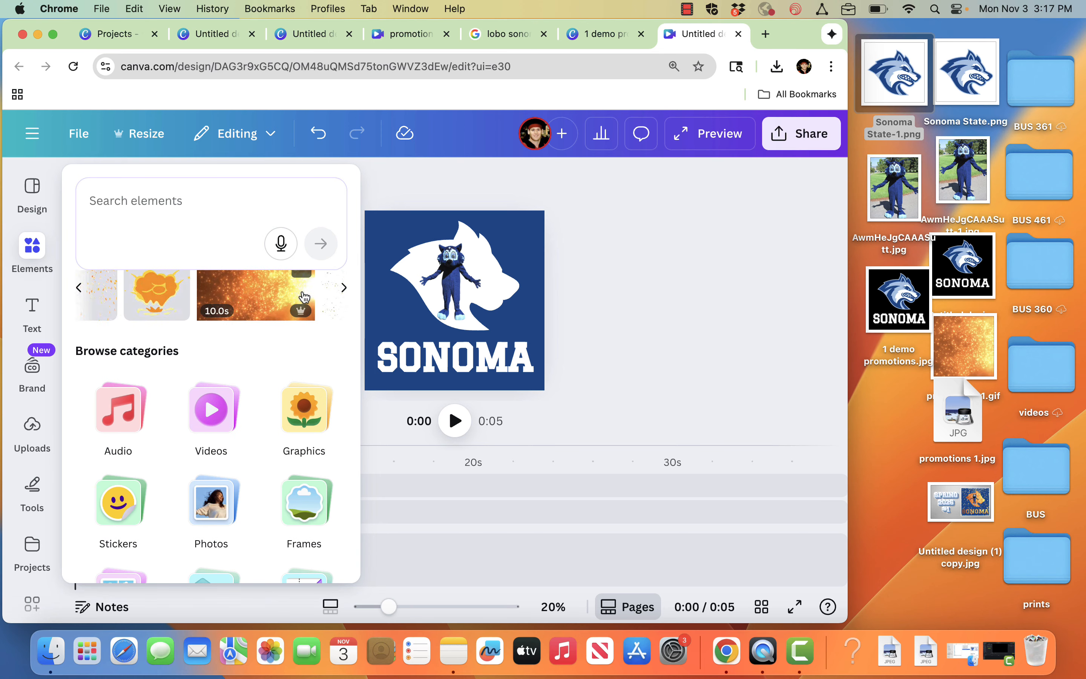
left_click(223, 422)
left_click(176, 249)
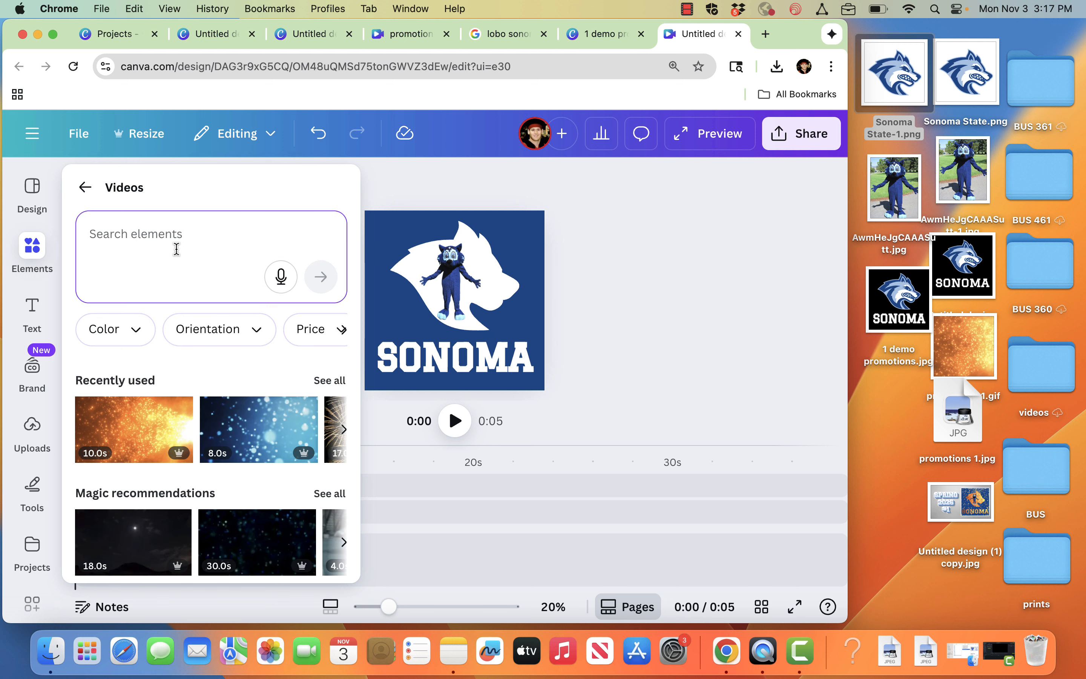
type("bright ")
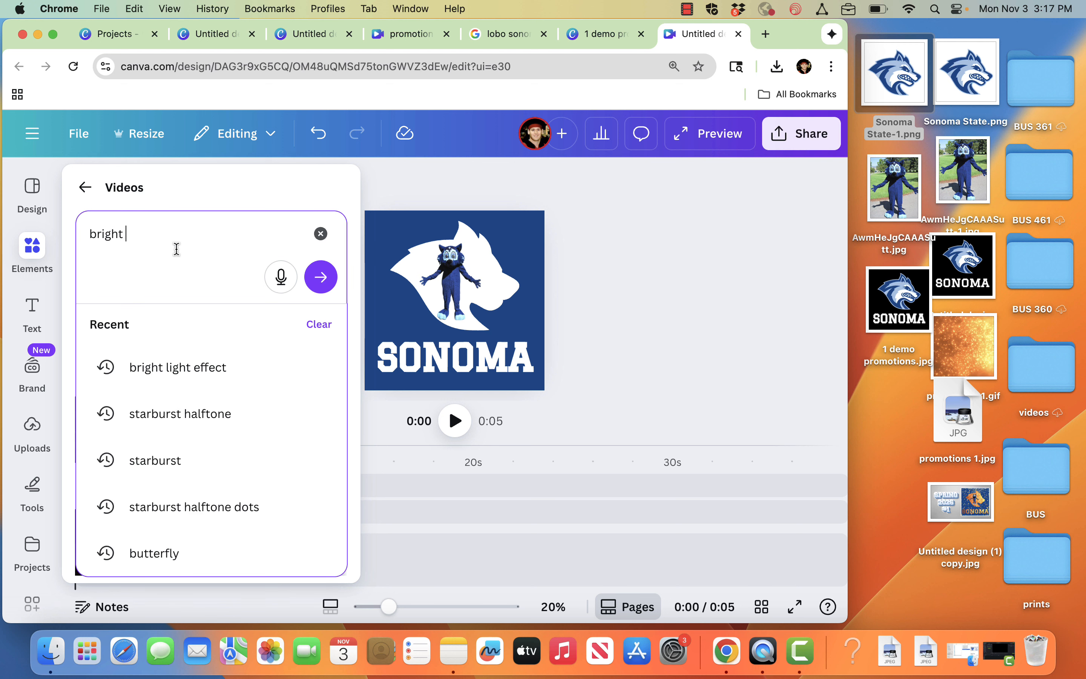
type("orange light")
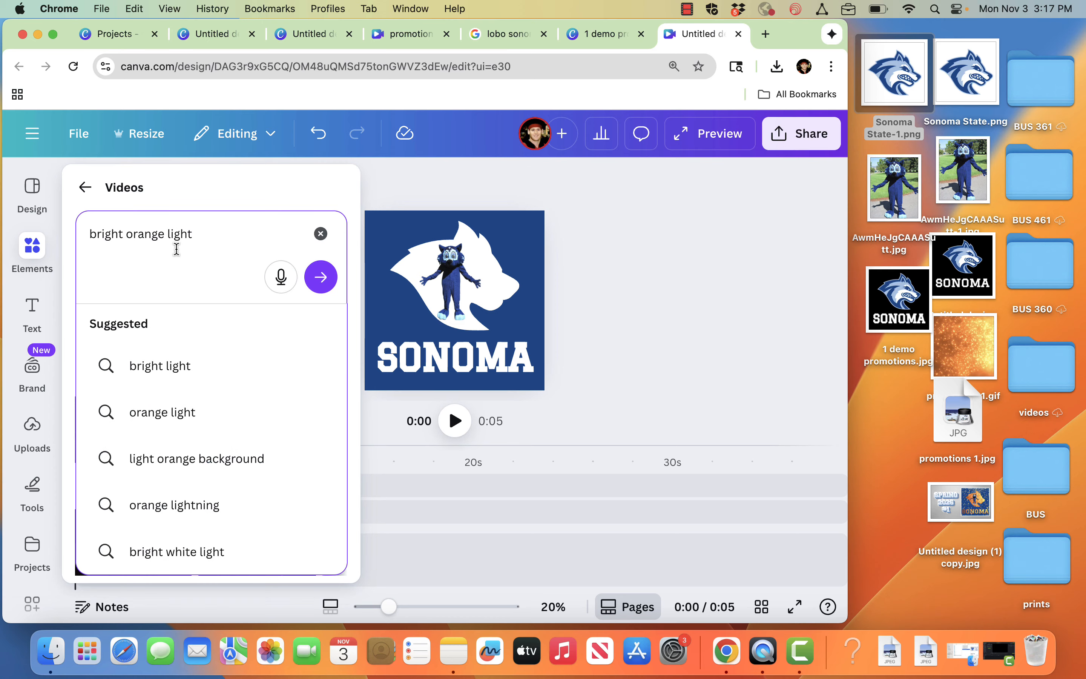
type(" effect")
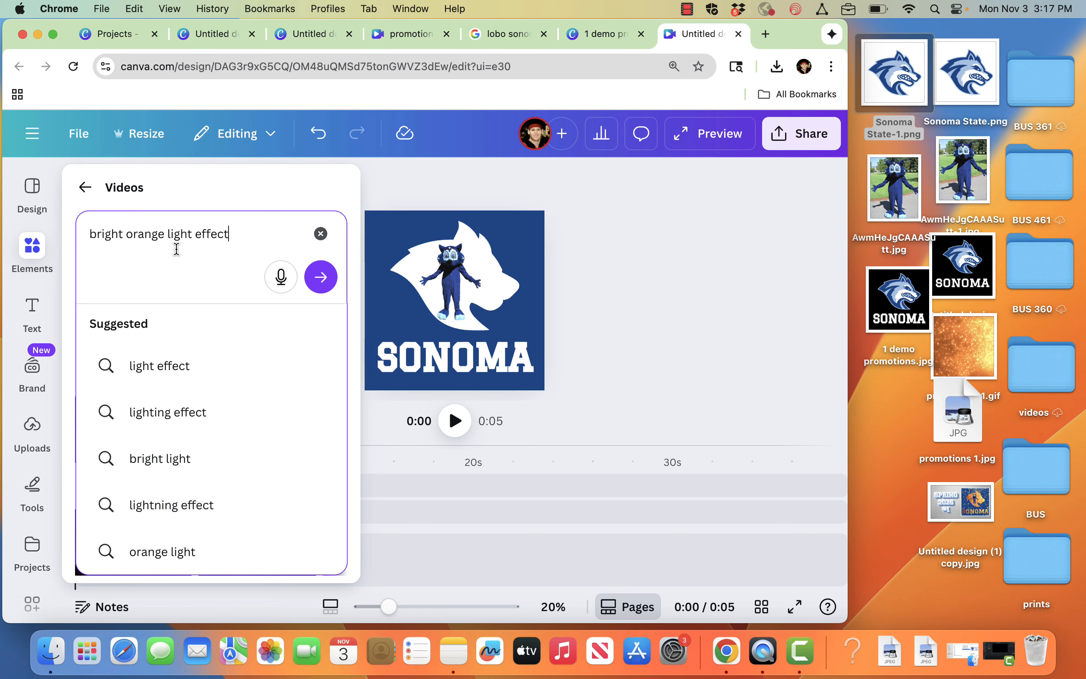
key("Return")
scroll(177, 417, "down", 2)
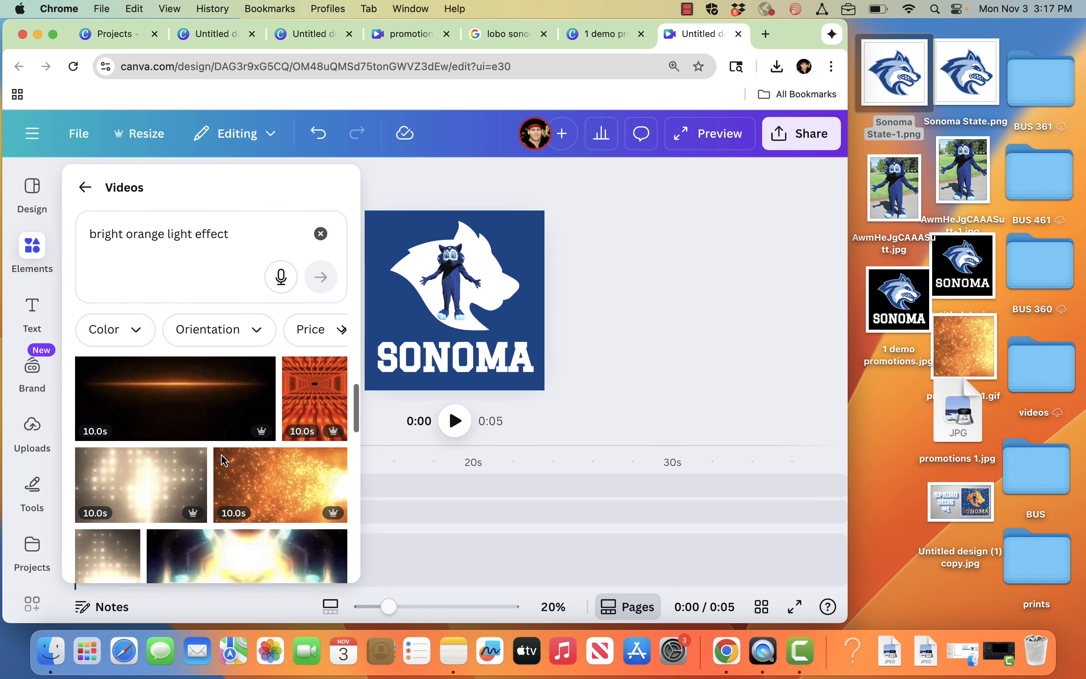
left_click_drag(256, 489, 451, 564)
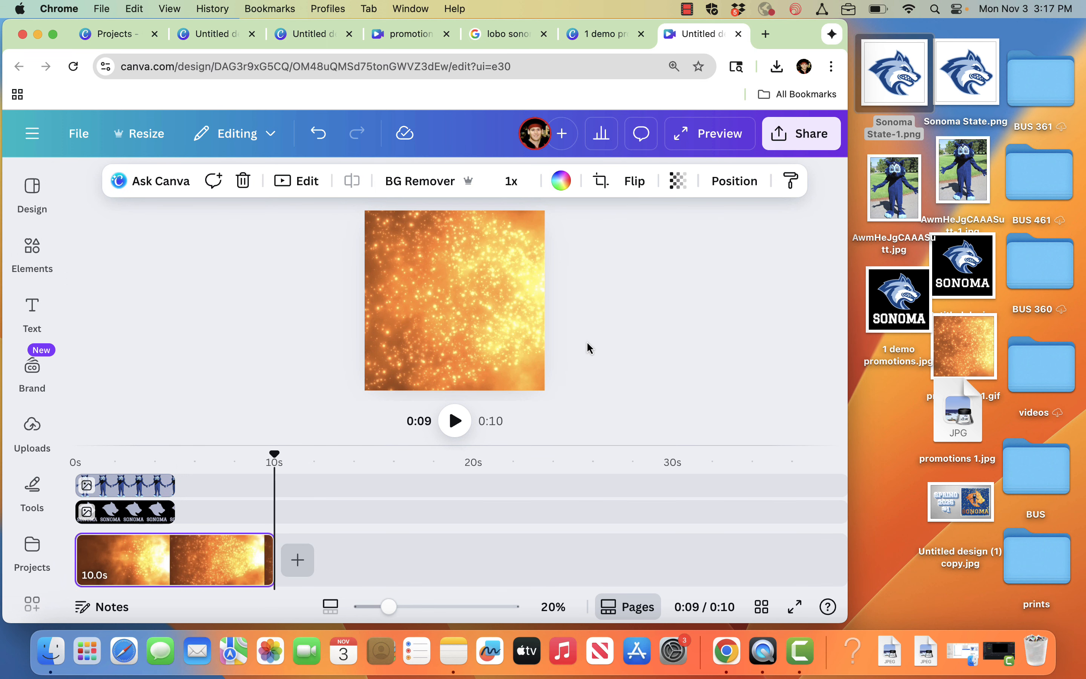
Trim the end of the orange sparkle clip to 5.0 s to match the mascot and traced graphic layers
left_click_drag(279, 459, 128, 458)
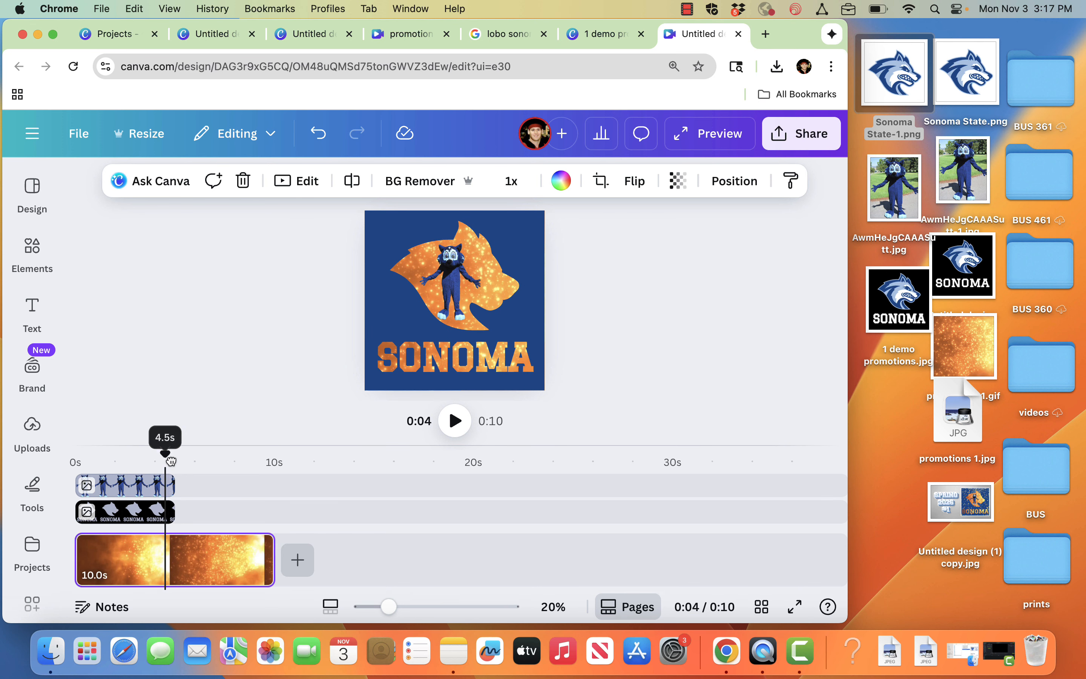
left_click(275, 566)
left_click_drag(271, 555, 175, 556)
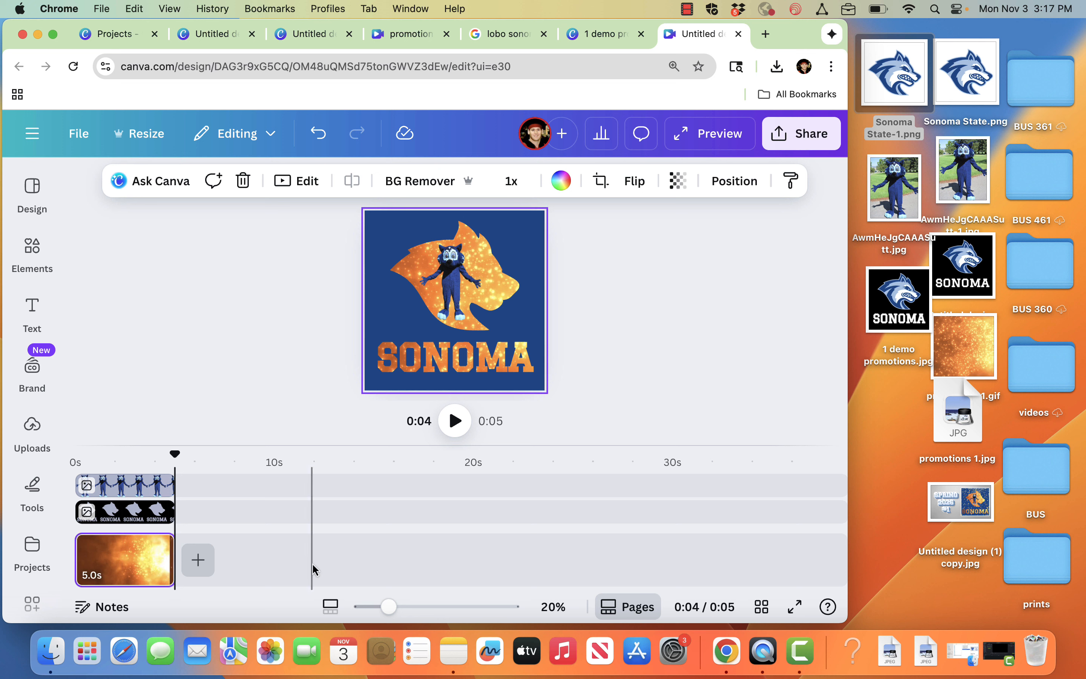
Zoom the timeline to 363%, enlarge its area and return the playhead to 0:00
left_click(336, 611)
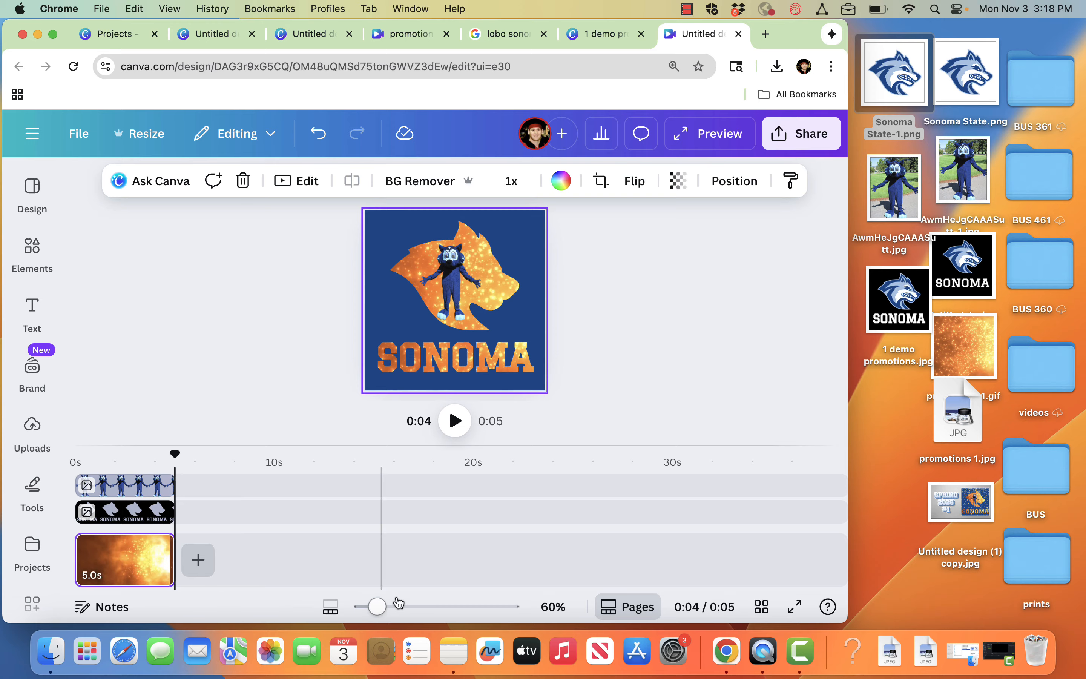
left_click_drag(382, 609, 470, 604)
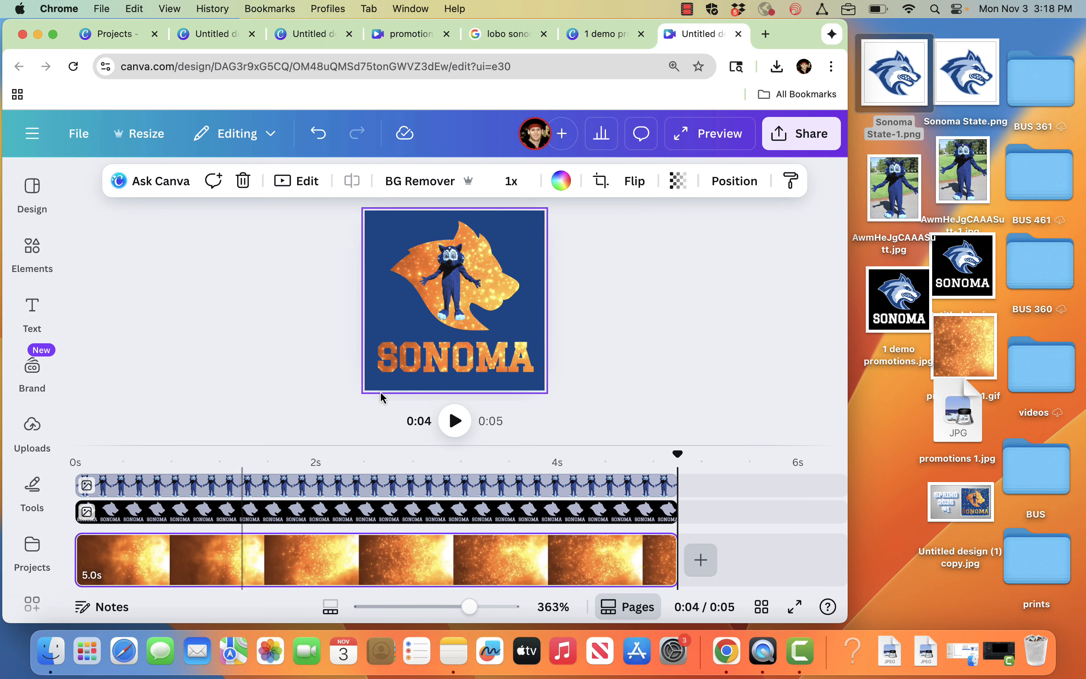
left_click(616, 281)
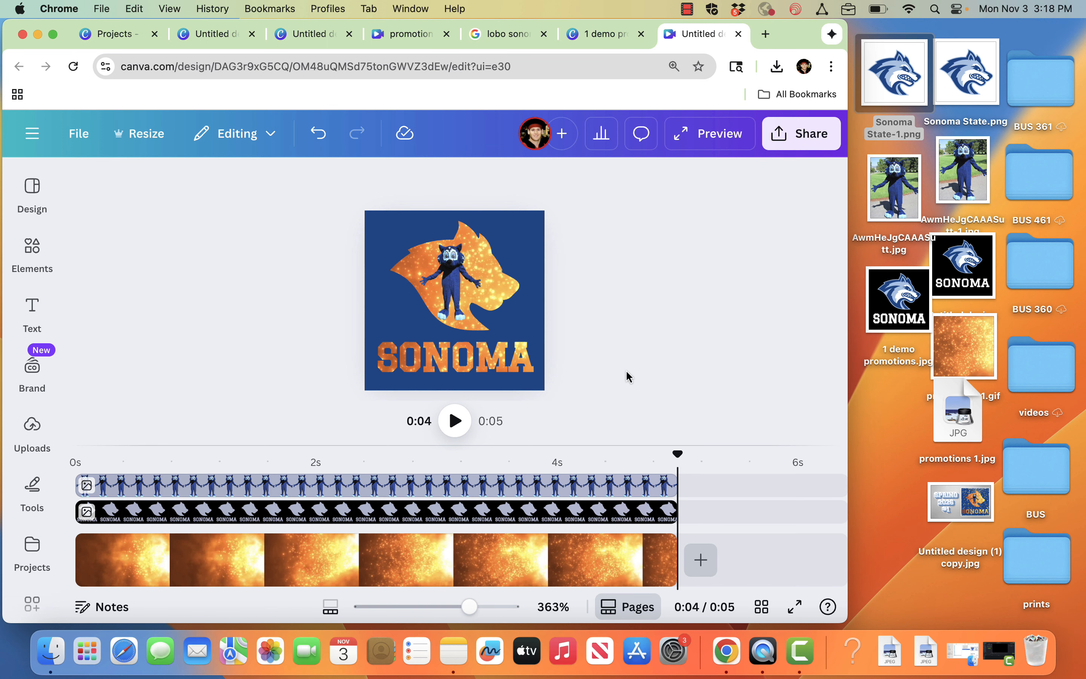
left_click_drag(631, 443, 616, 408)
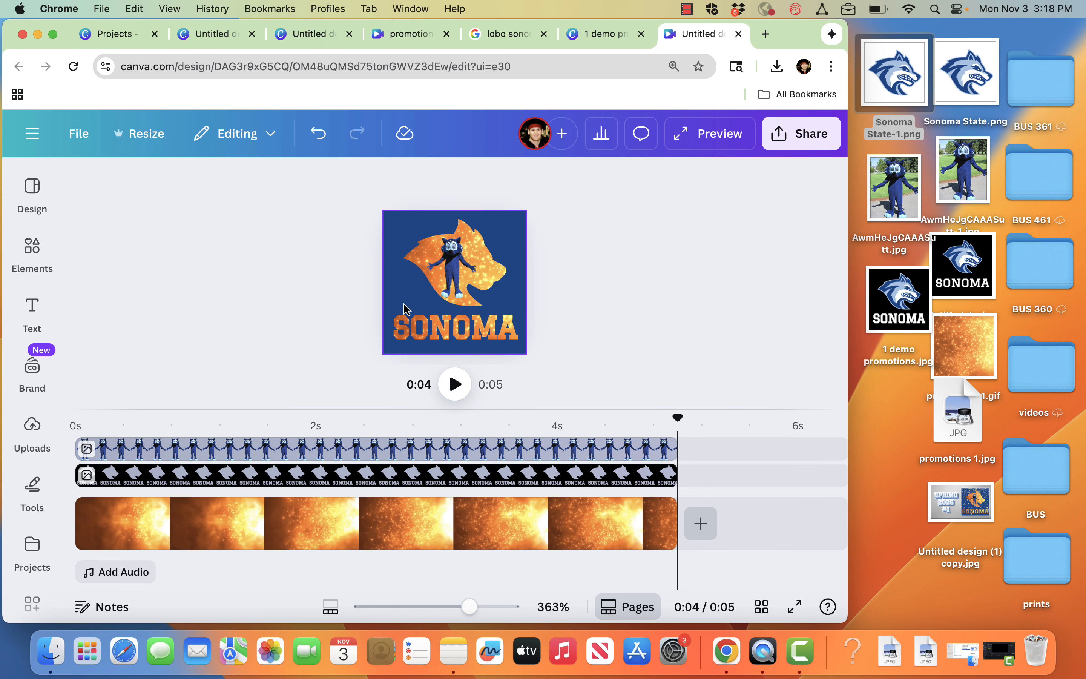
left_click_drag(677, 419, 75, 415)
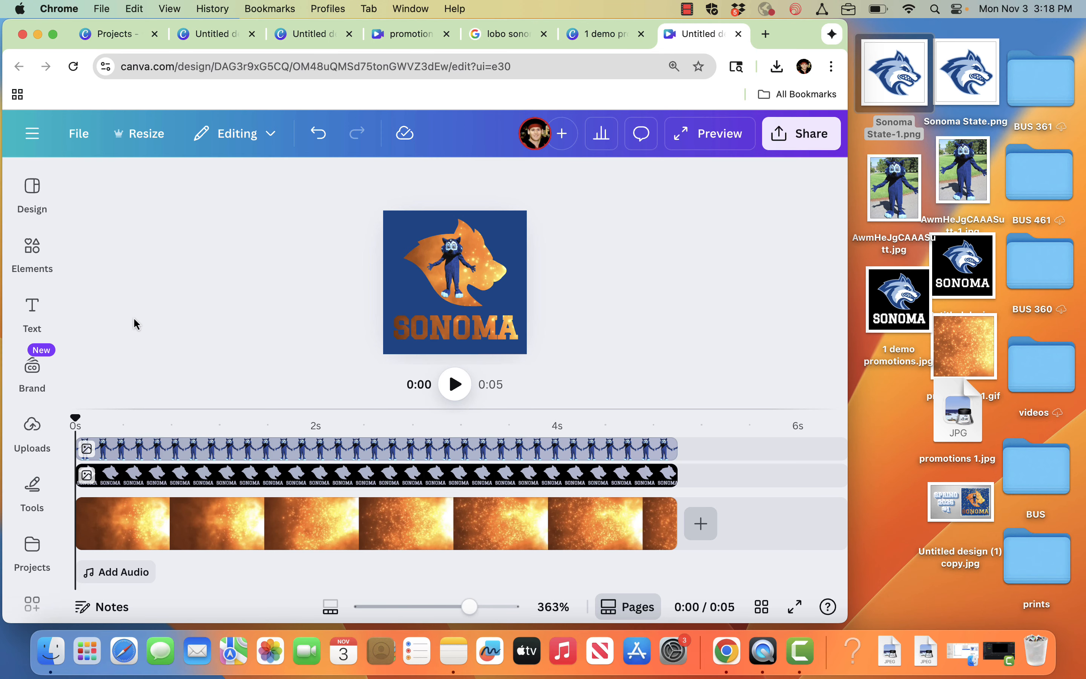
Leave the video category and search all elements for "confetti animation"
left_click(31, 244)
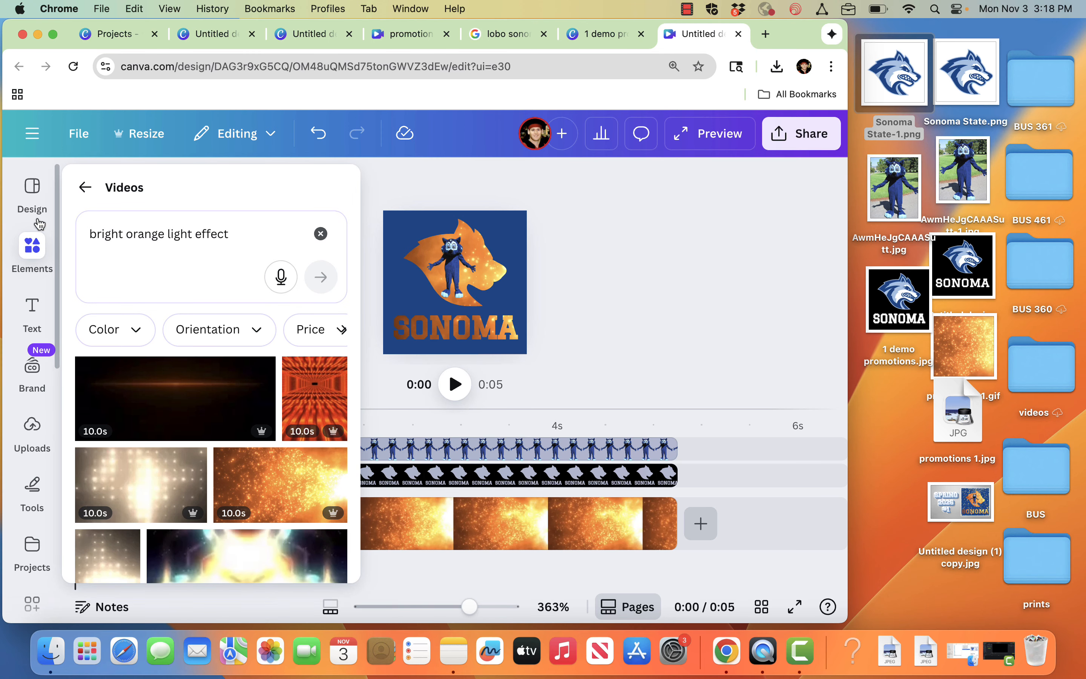
mouse_move(41, 242)
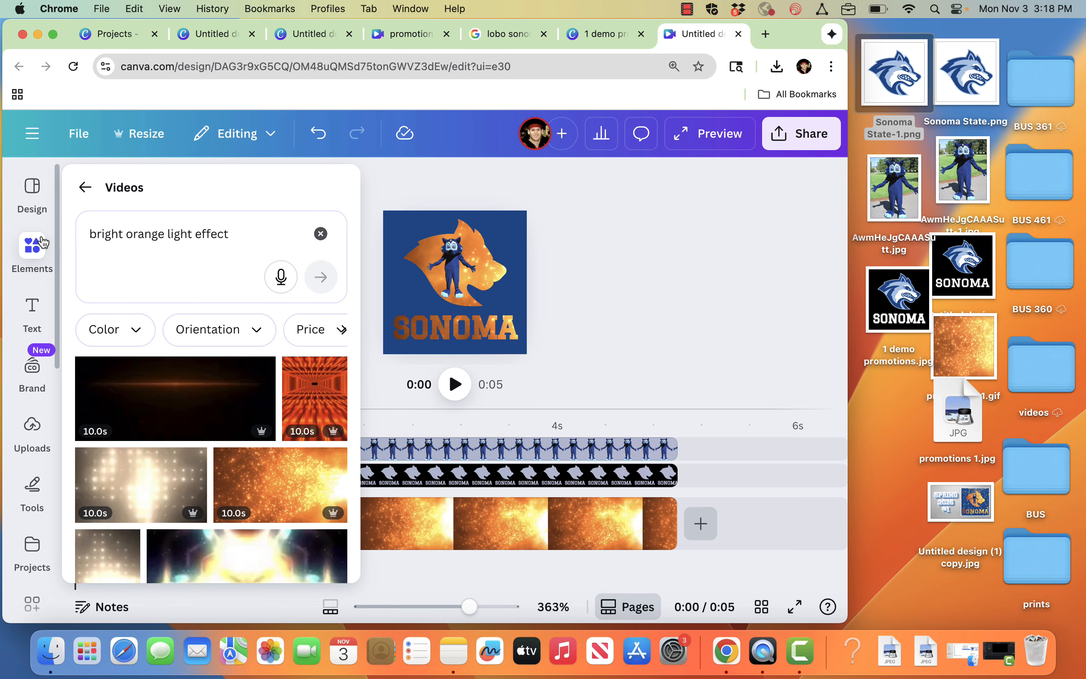
left_click(85, 189)
left_click(126, 205)
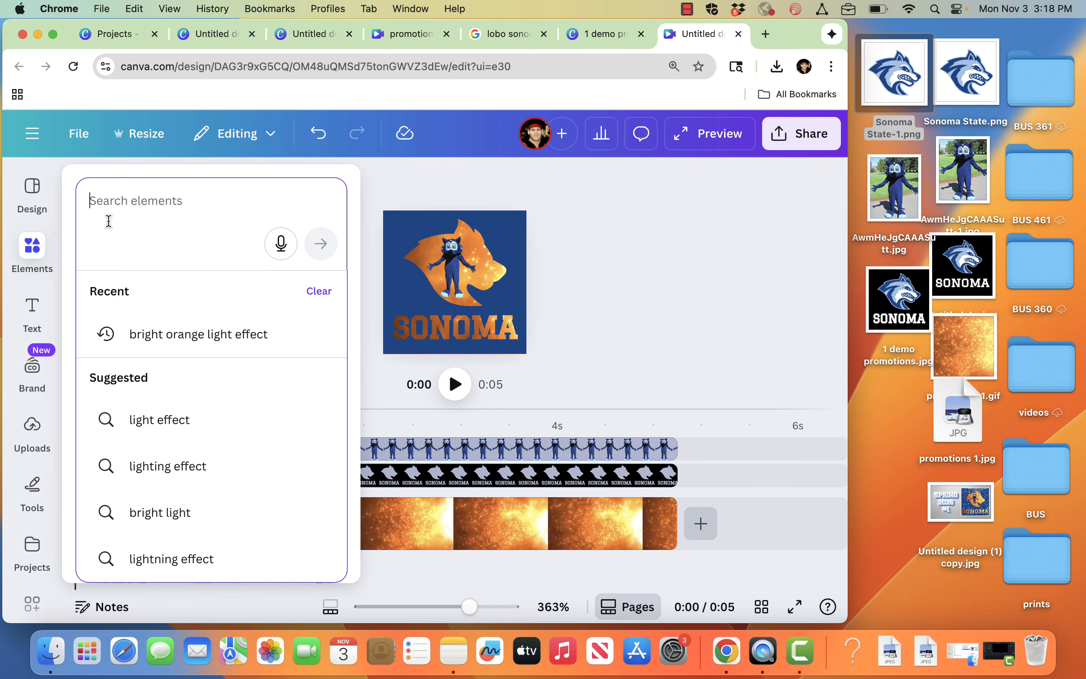
left_click(32, 248)
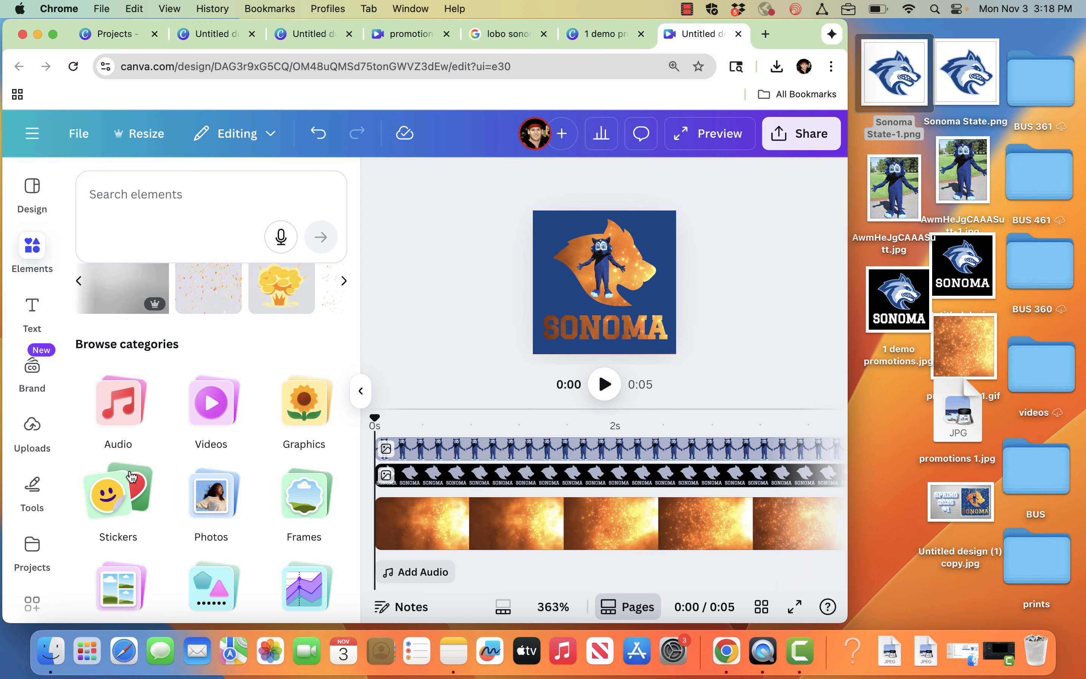
scroll(246, 332, "up", 5)
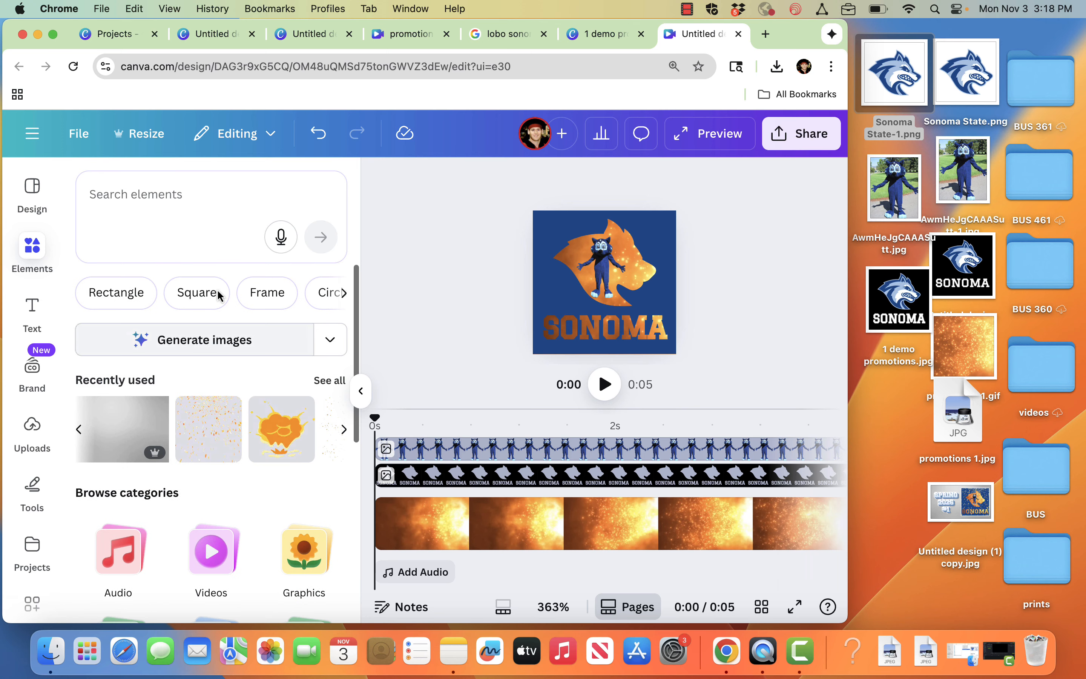
left_click(162, 189)
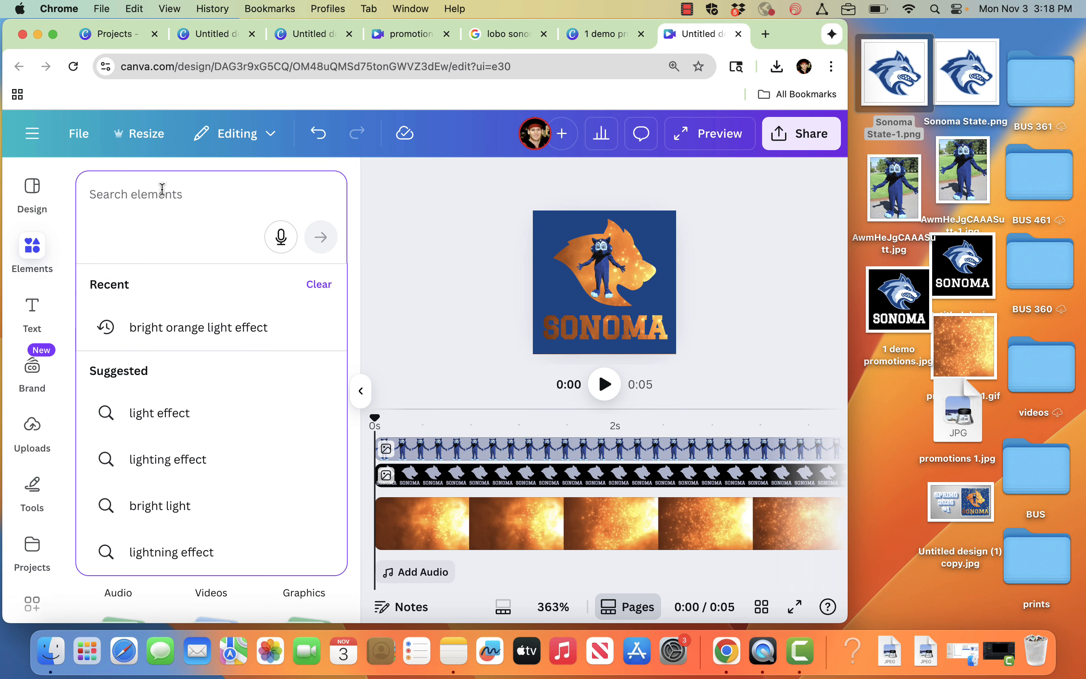
type("confetti anima")
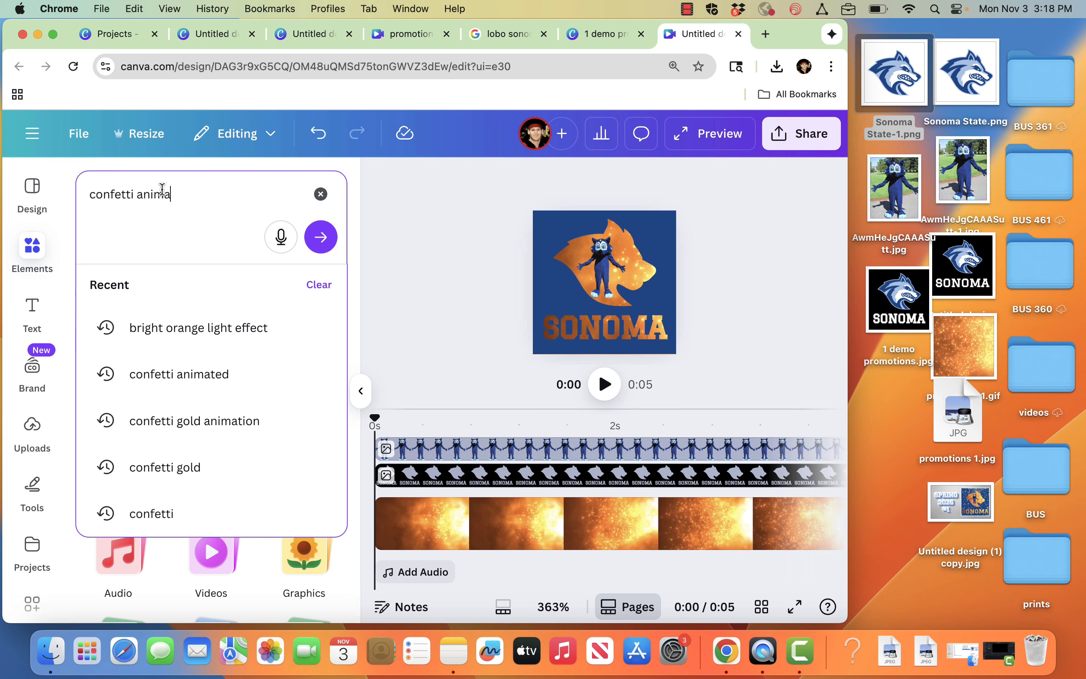
type("tion")
key("Return")
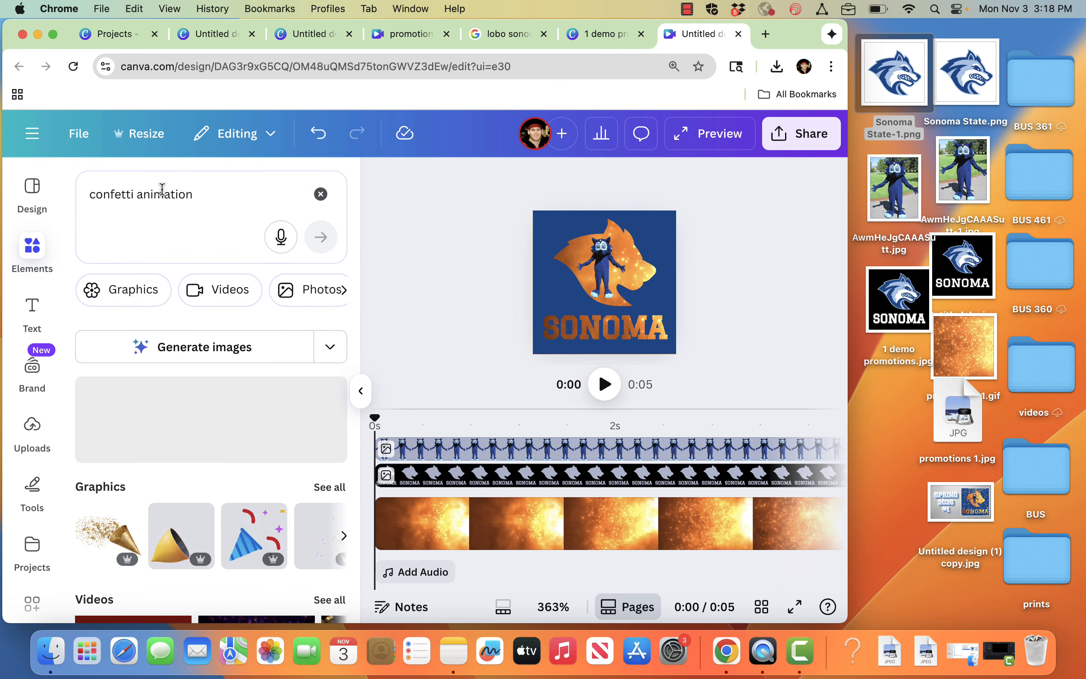
Limit the confetti animation results to graphics and examine them for a suitable animated confetti
scroll(150, 398, "down", 10)
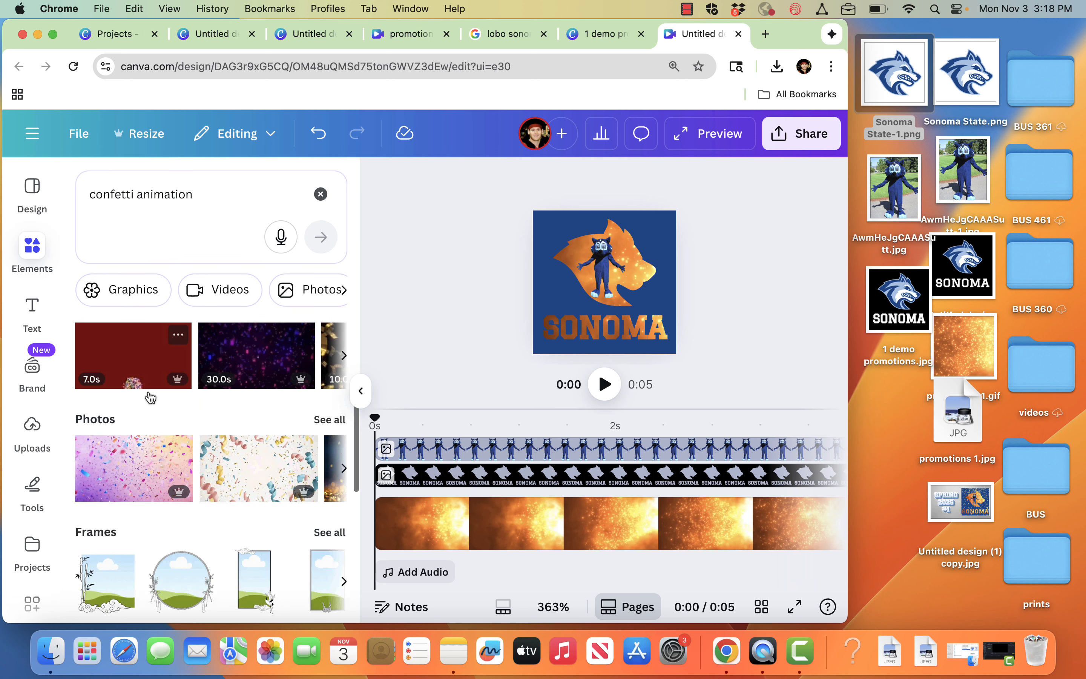
scroll(150, 399, "up", 5)
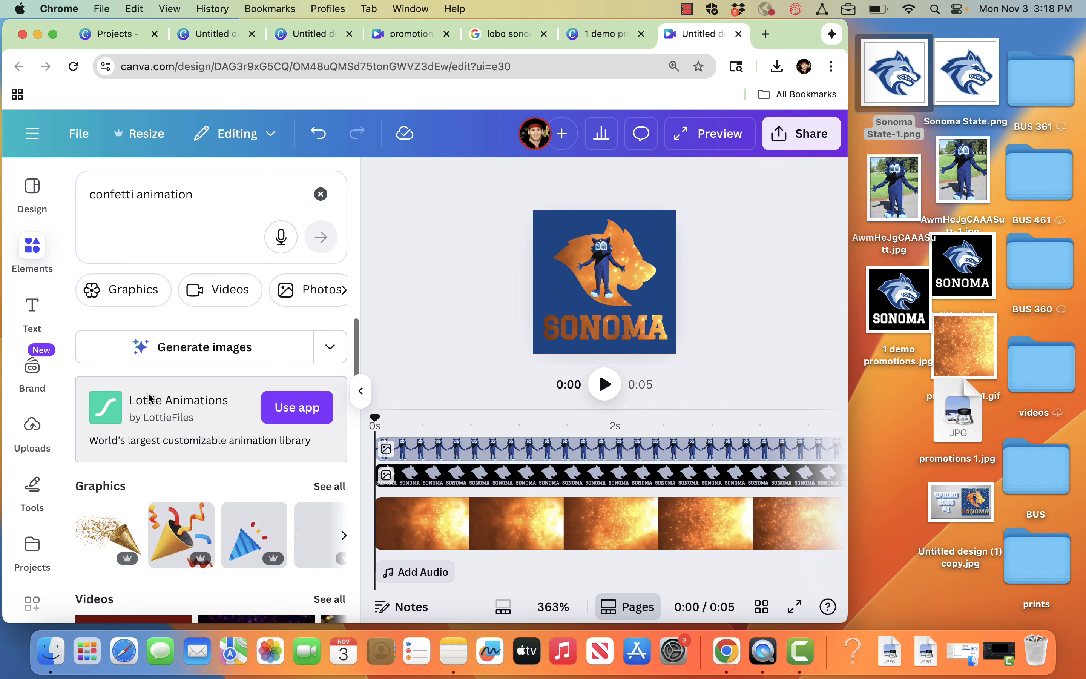
scroll(333, 508, "down", 3)
scroll(334, 498, "up", 3)
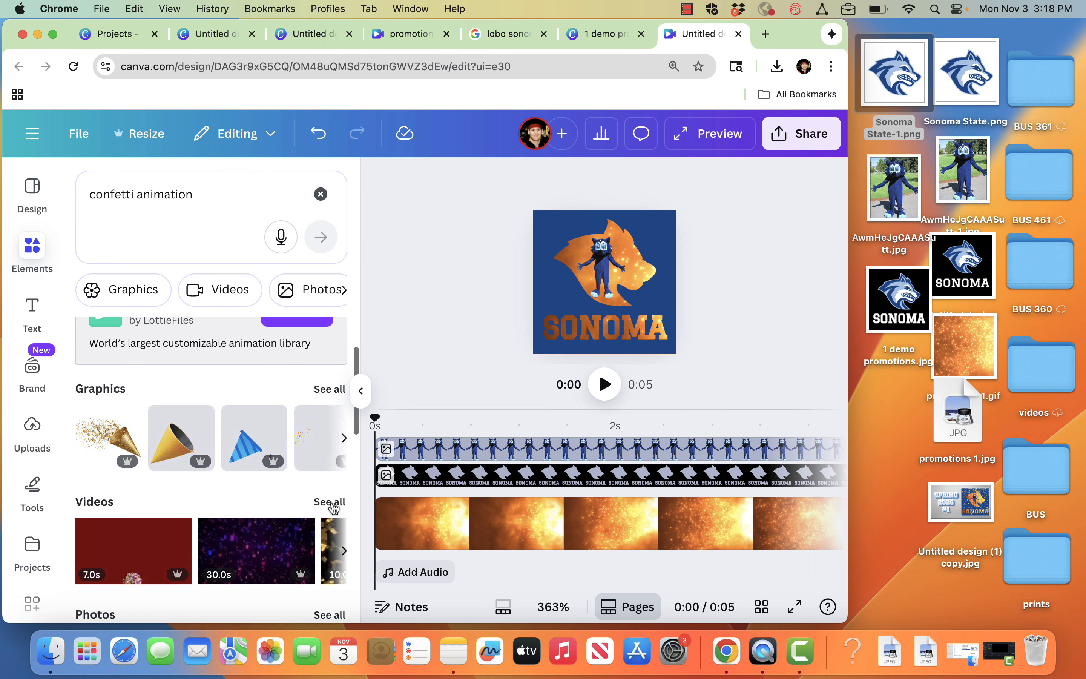
left_click(336, 491)
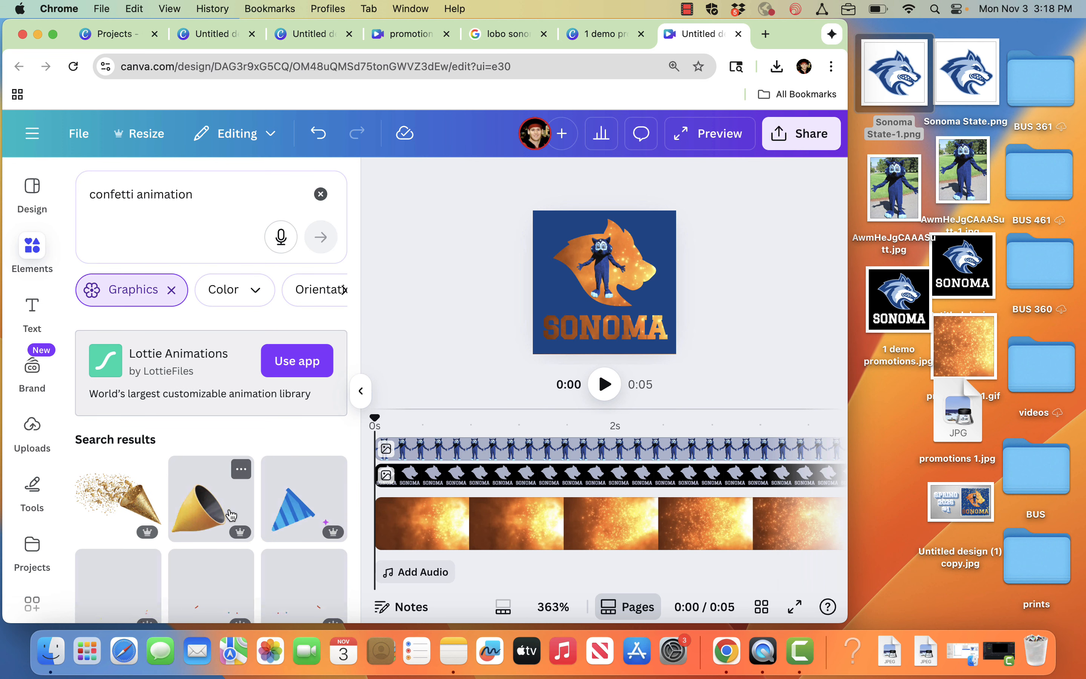
scroll(231, 515, "down", 2)
scroll(231, 514, "down", 6)
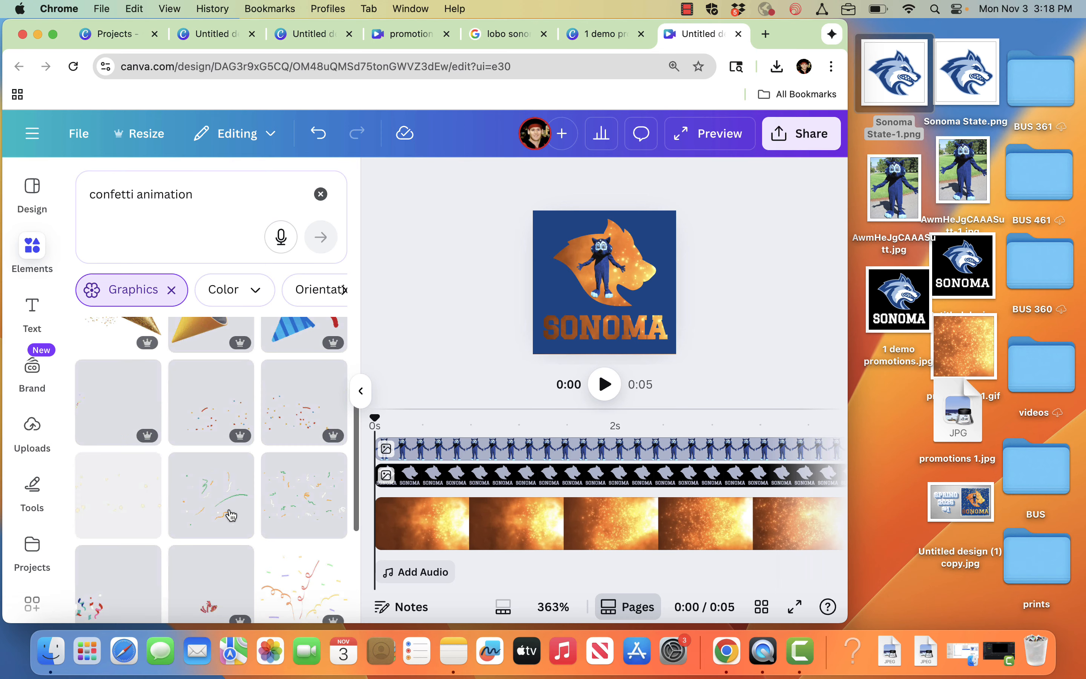
scroll(231, 514, "down", 10)
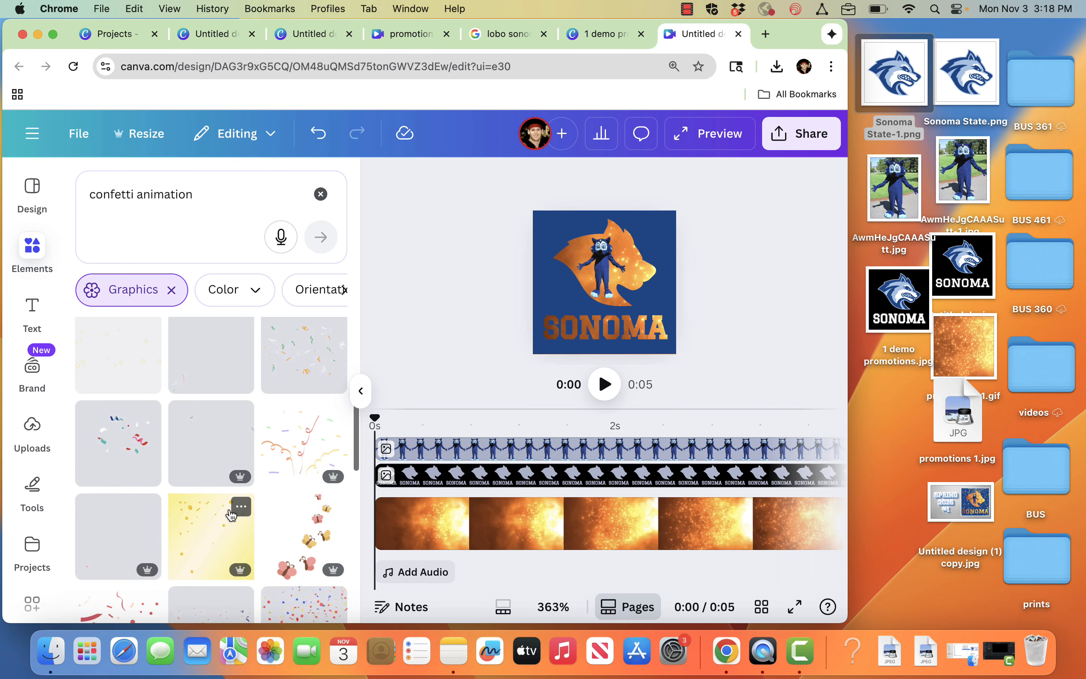
scroll(202, 565, "down", 5)
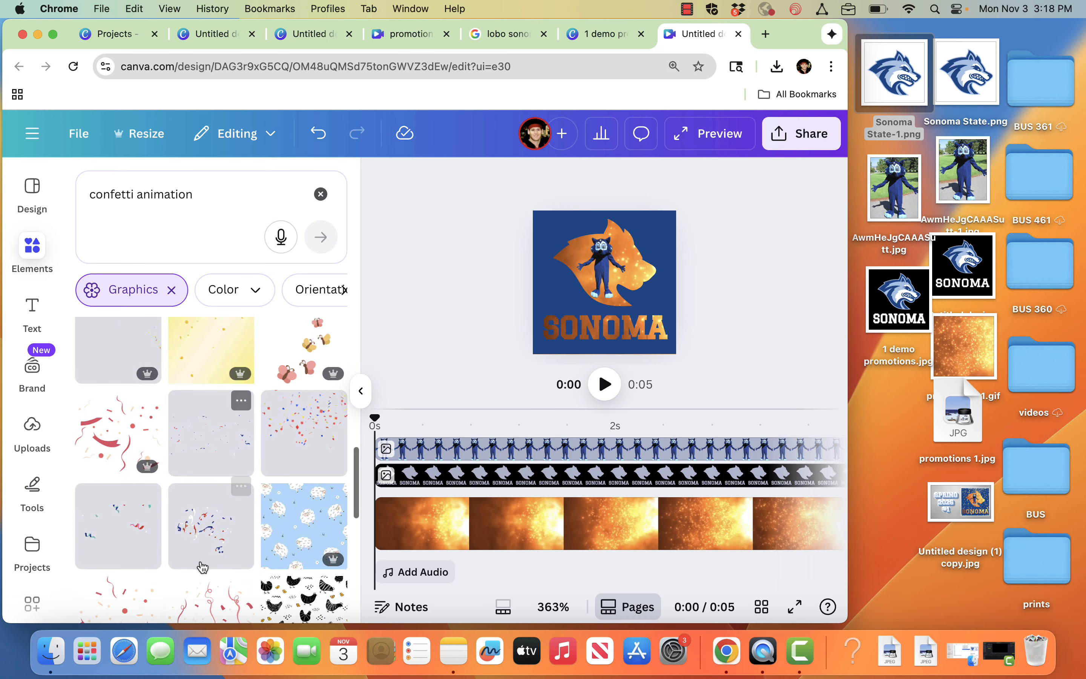
scroll(201, 565, "up", 20)
Refine the graphics search to "confetti animation gold" and look through the gold confetti designs
left_click(209, 193)
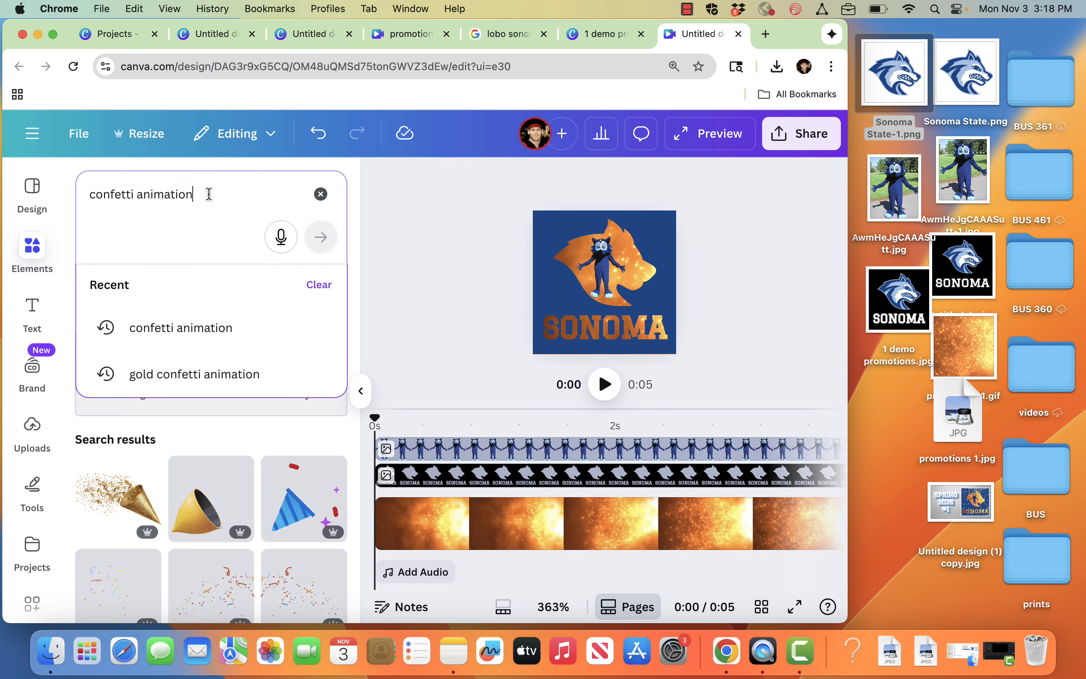
type("gold")
key("Return")
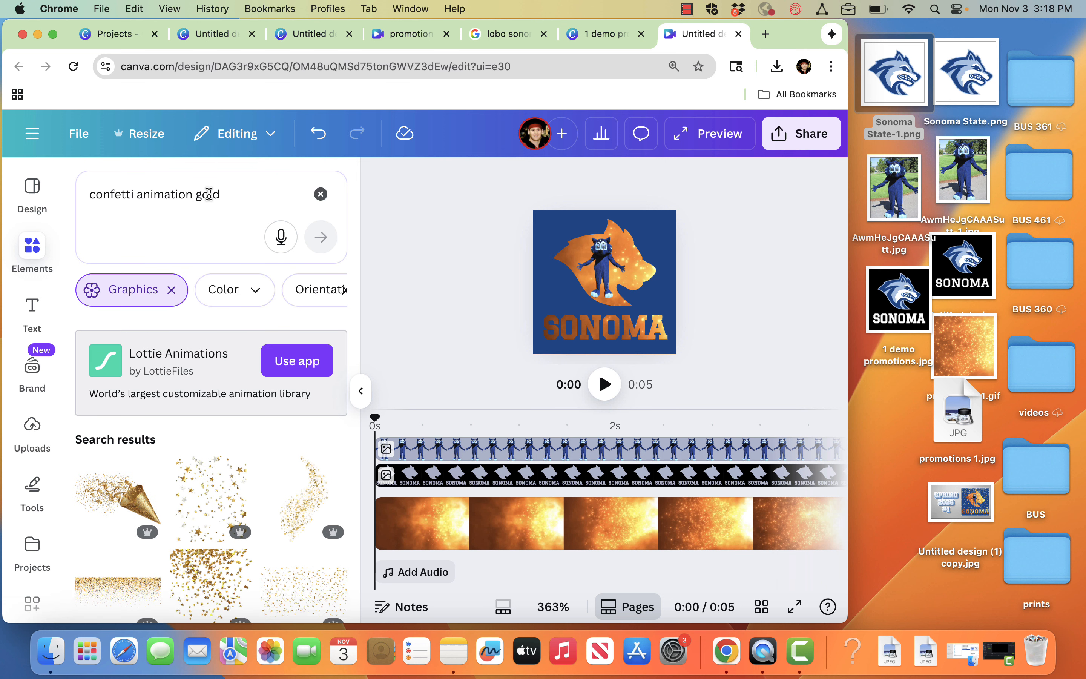
scroll(192, 450, "down", 3)
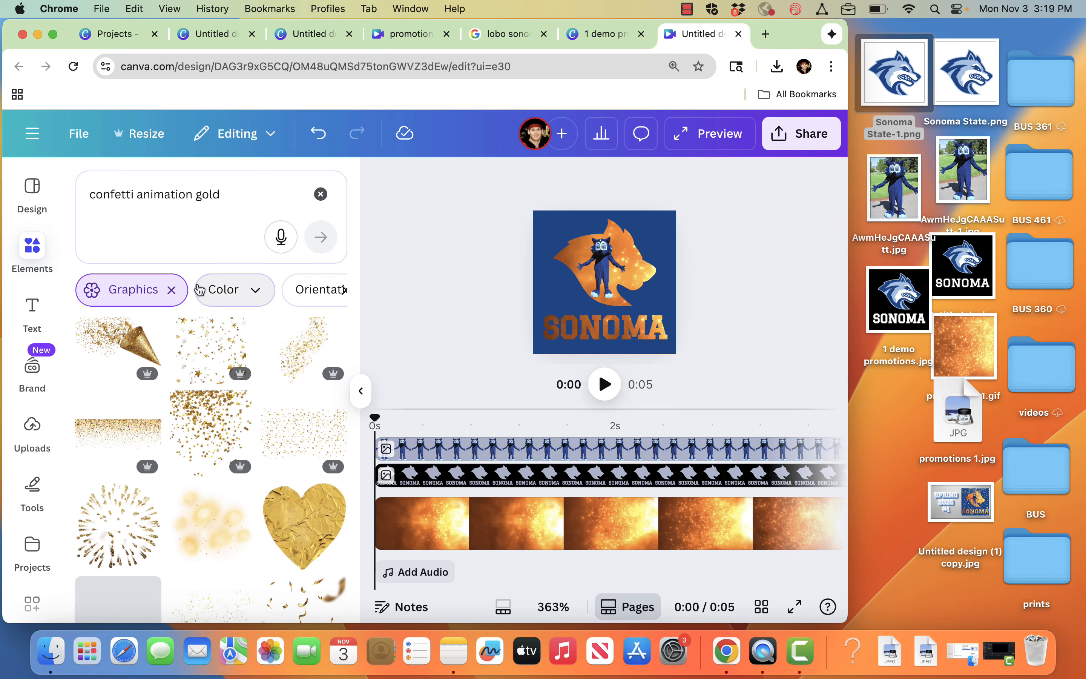
Look further through the gold confetti graphics and examine the details of the orange square confetti sticker
scroll(208, 438, "down", 3)
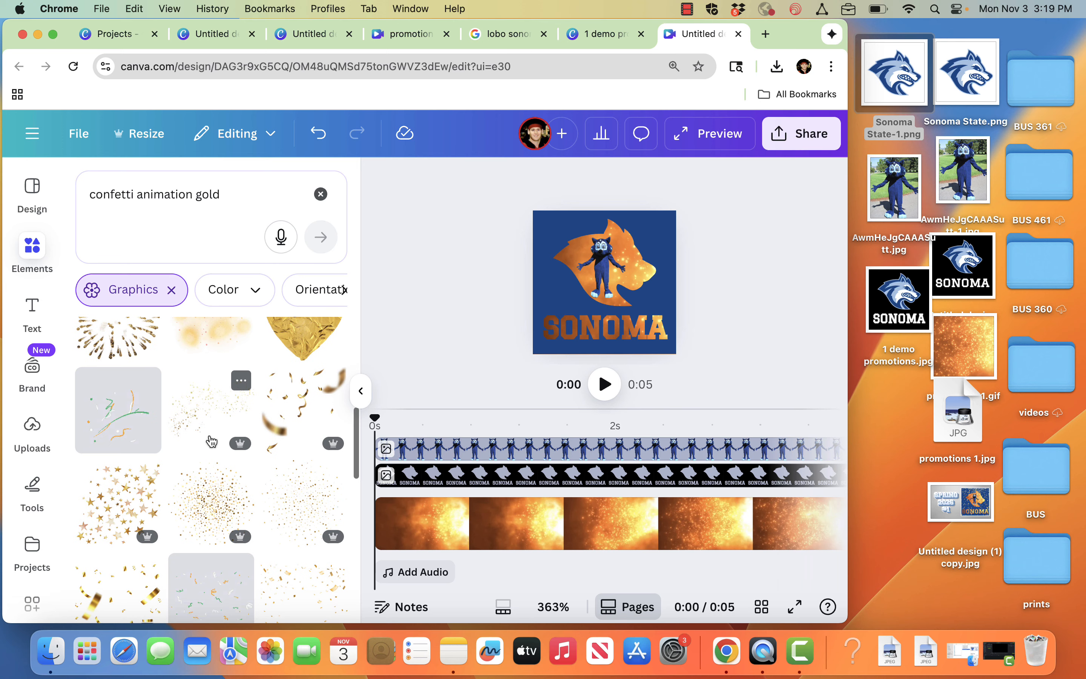
scroll(211, 441, "down", 5)
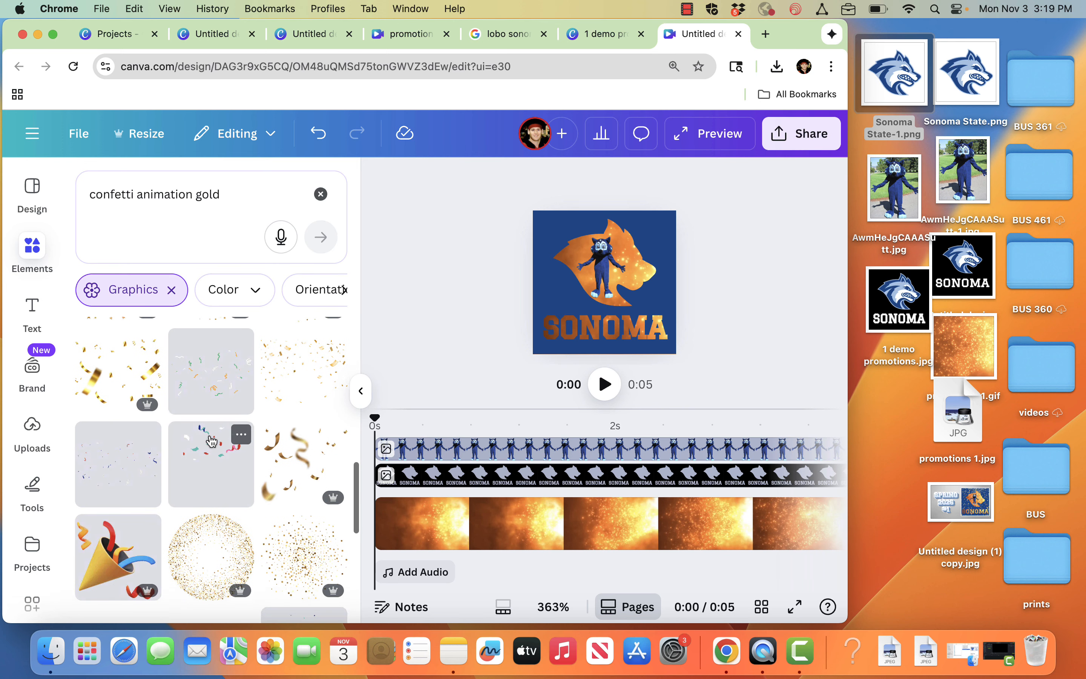
scroll(212, 441, "down", 4)
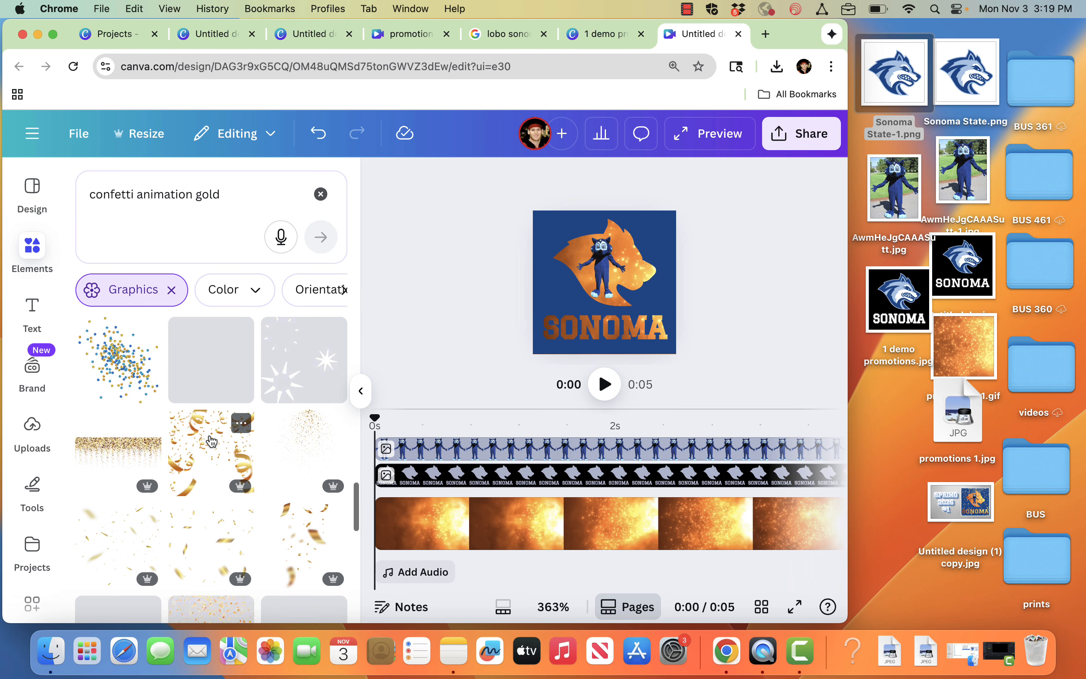
scroll(211, 441, "down", 3)
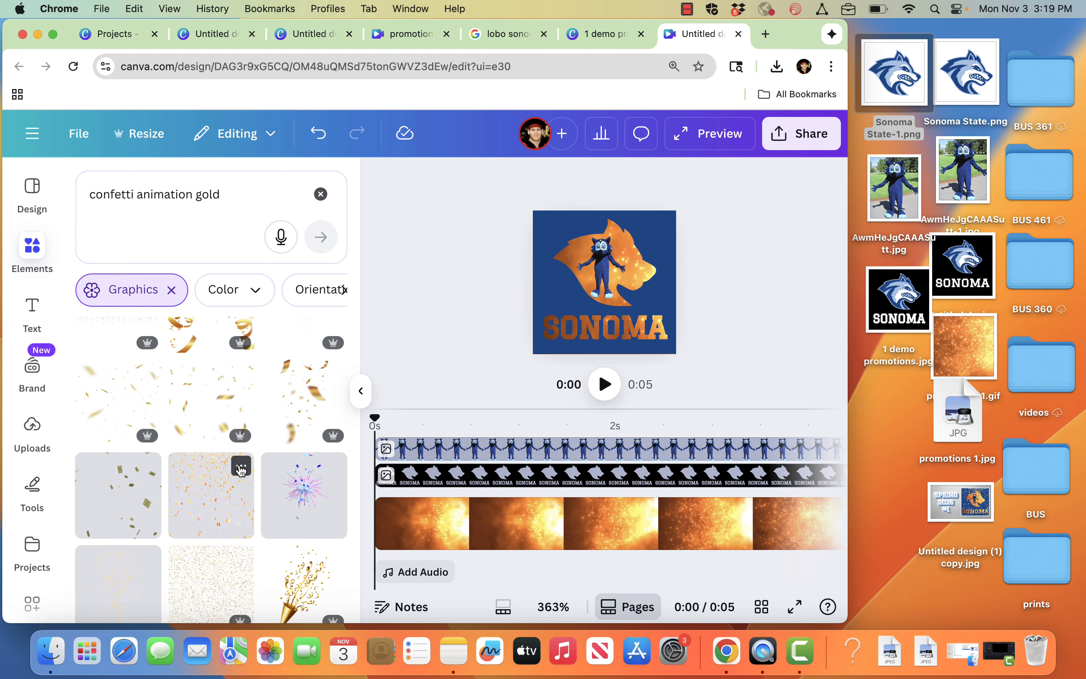
left_click(241, 469)
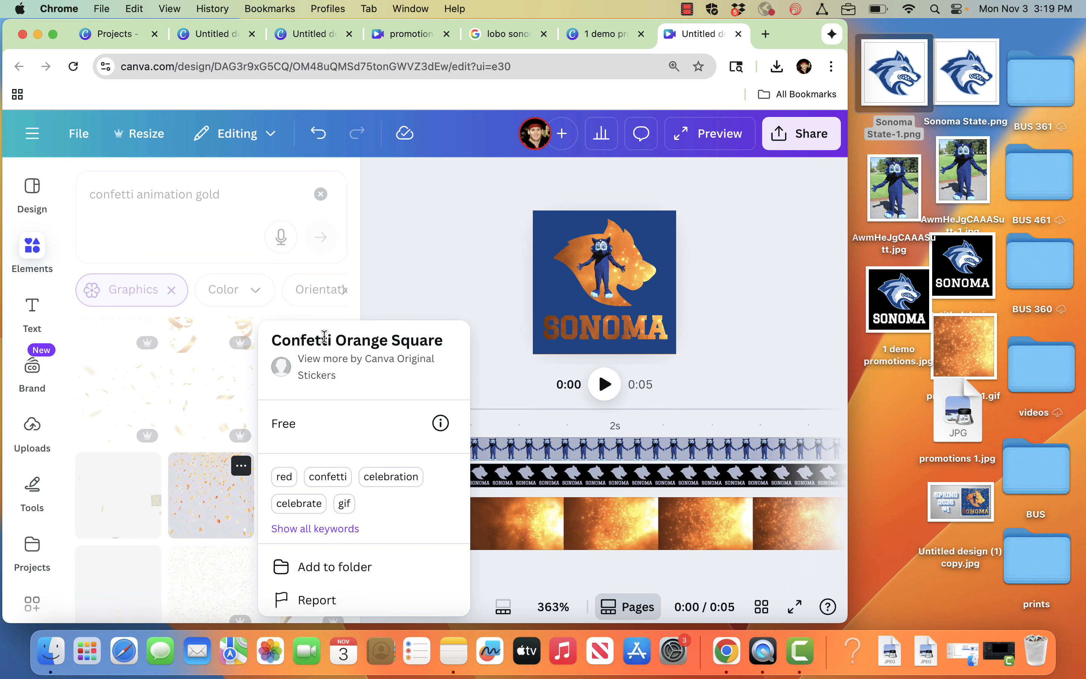
left_click(200, 489)
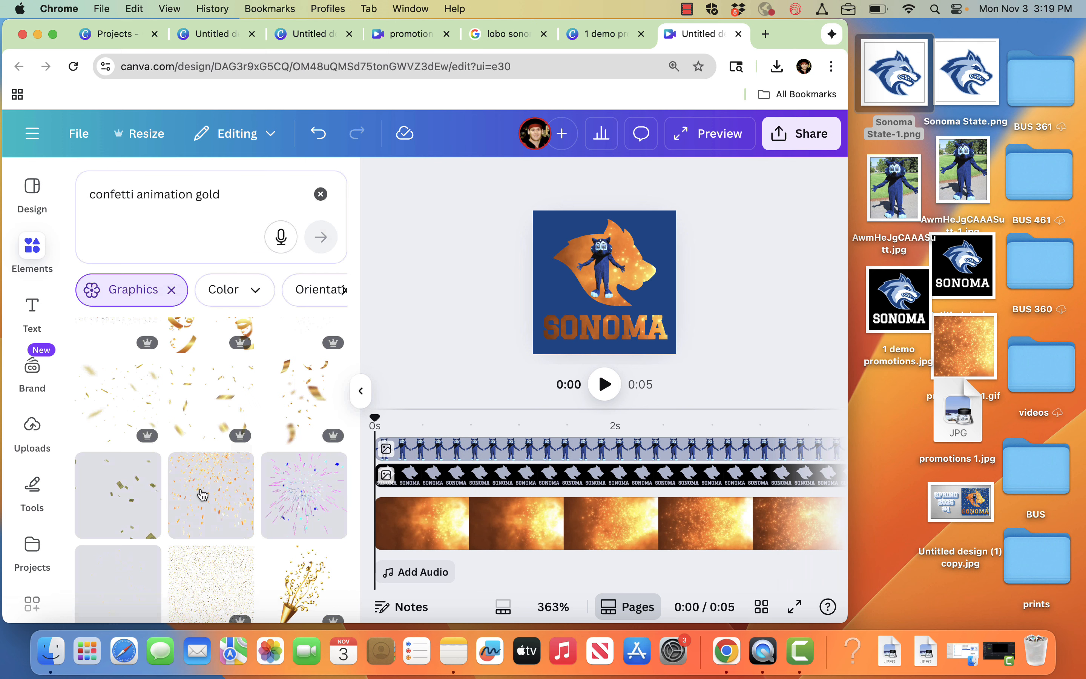
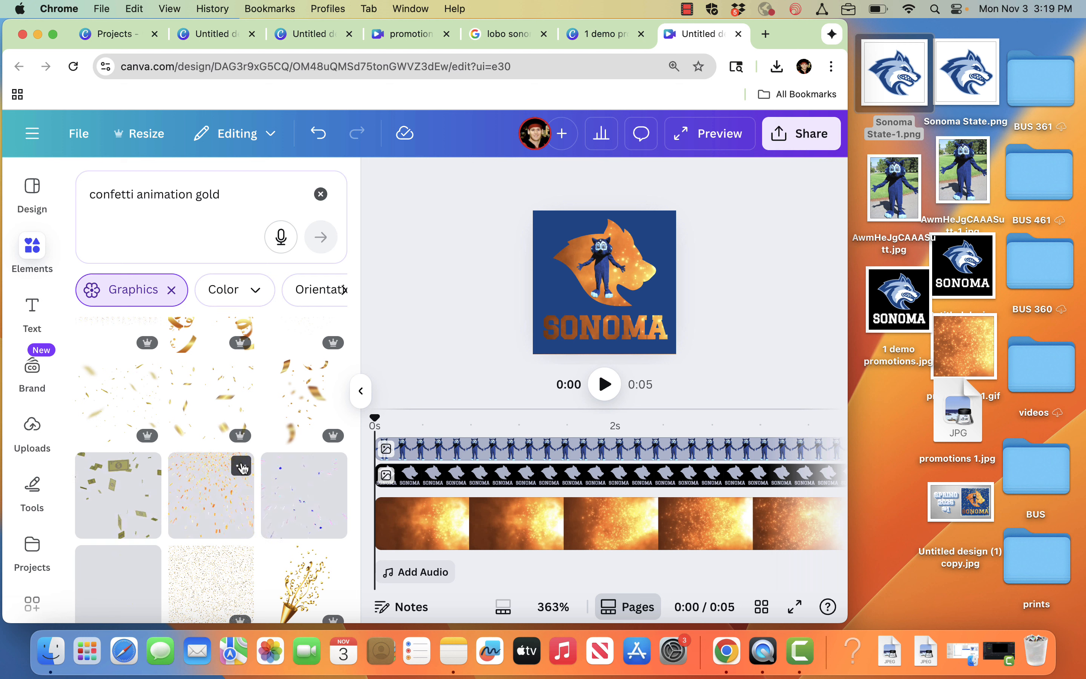
left_click(243, 466)
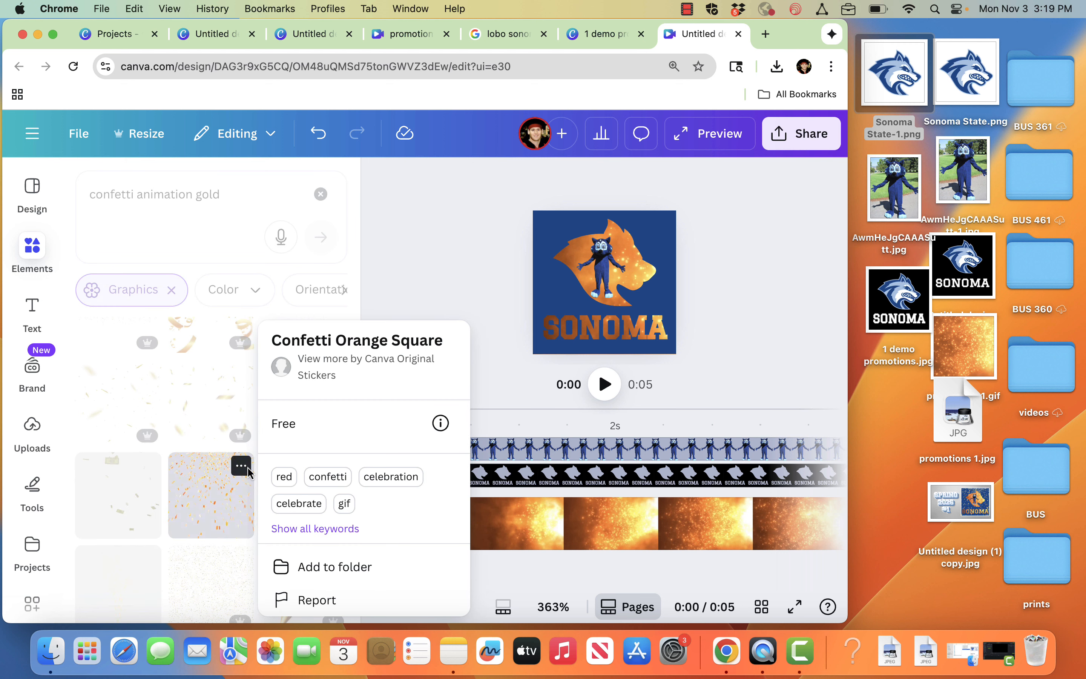
mouse_move(216, 494)
left_mouse_down()
mouse_move(477, 315)
mouse_move(225, 494)
left_mouse_up()
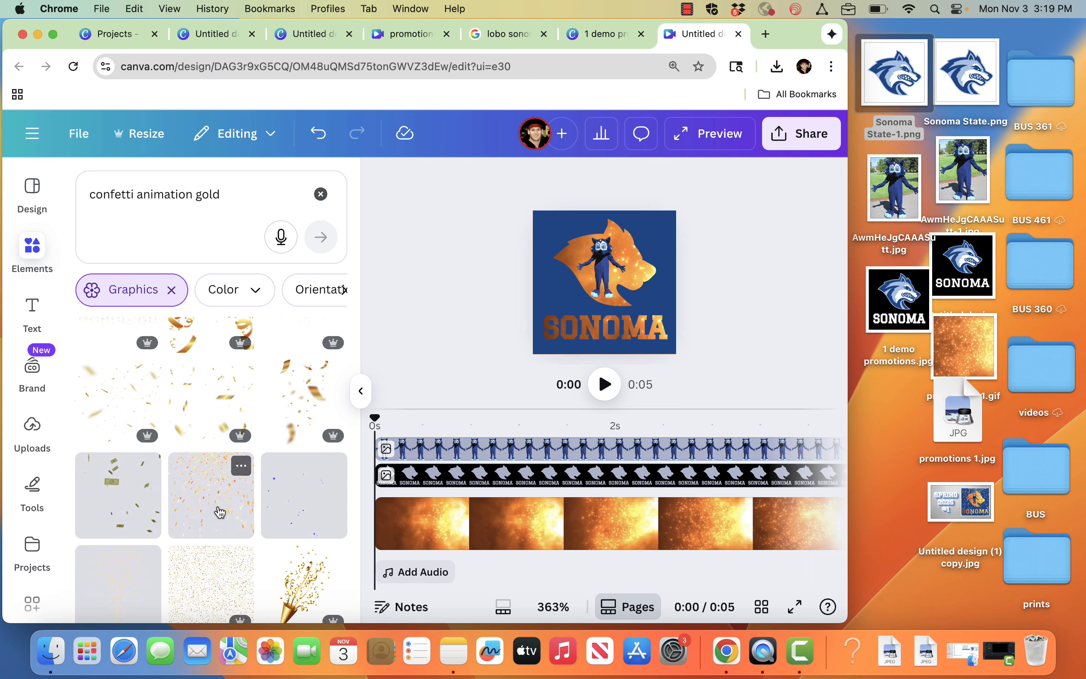
left_click_drag(218, 507, 218, 506)
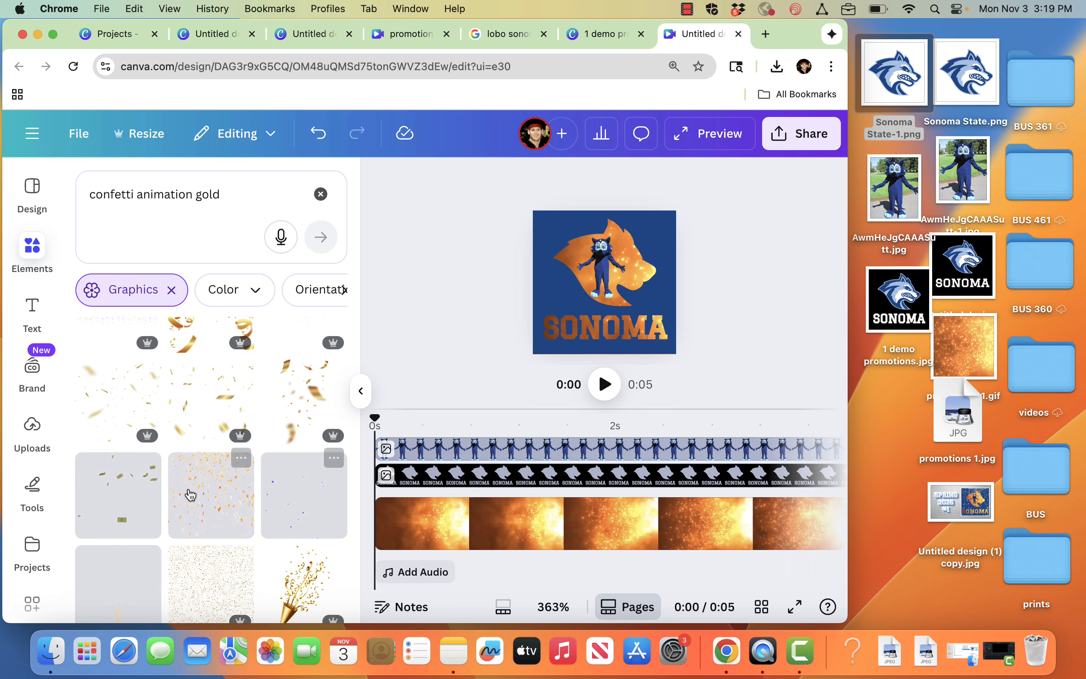
Add the Confetti Orange Square sticker to the design and enlarge it to cover the whole canvas
left_click_drag(215, 502, 579, 314)
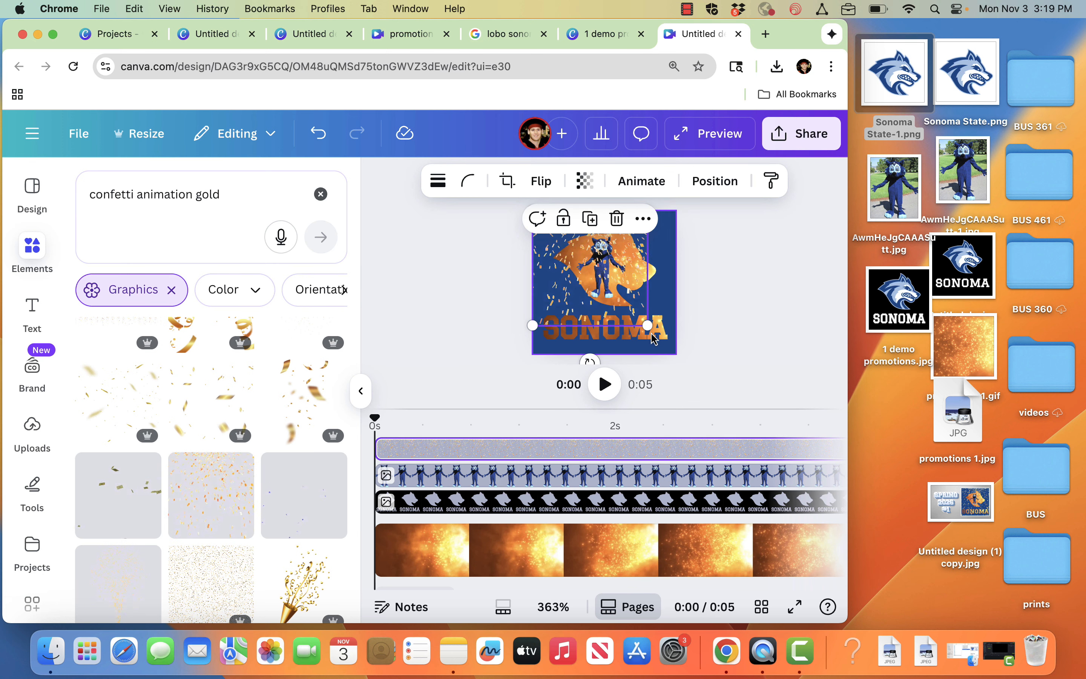
left_click_drag(648, 325, 677, 355)
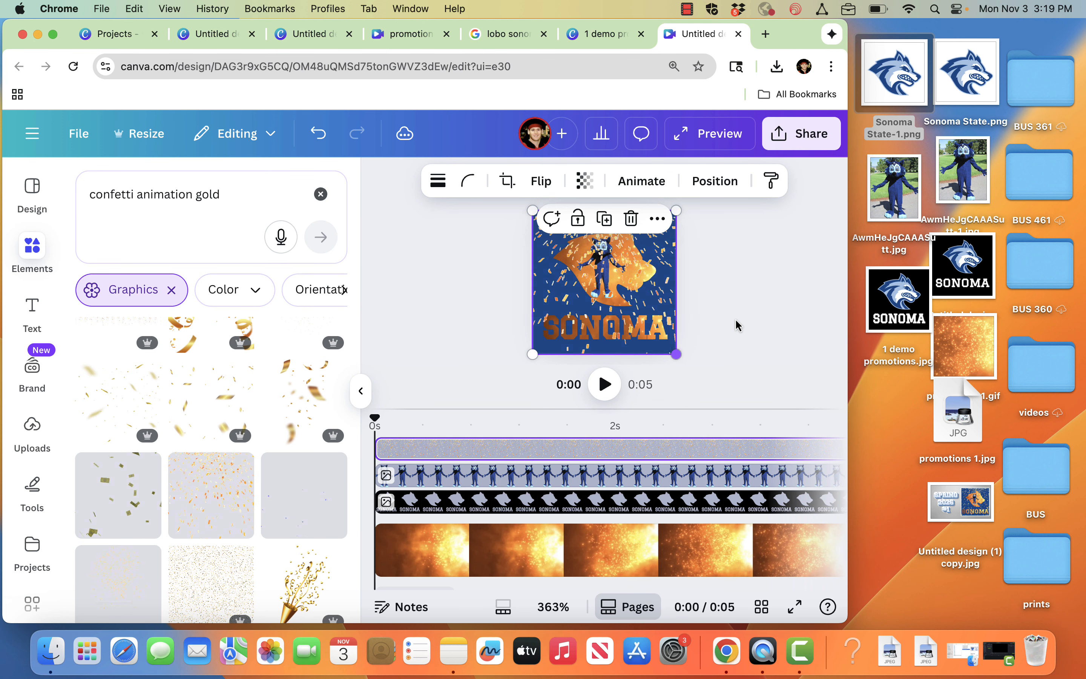
left_click(754, 318)
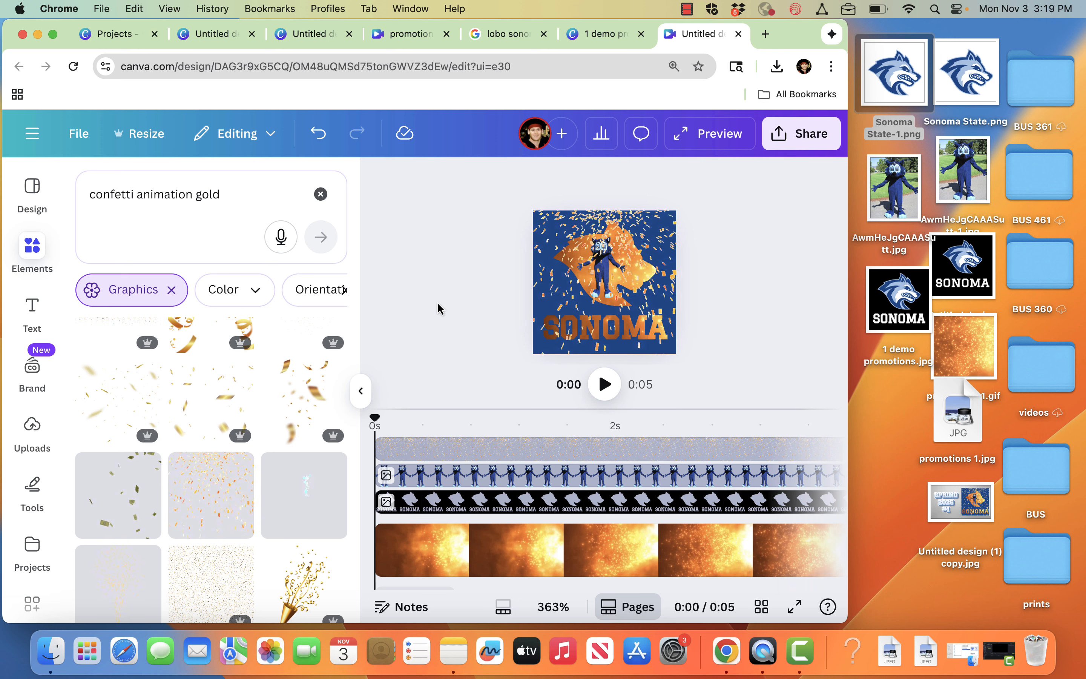
Stagger the layer starts on the timeline: SONOMA tracing at about 1 s, confetti at about 2 s and mascot at about 3 s
left_click(359, 391)
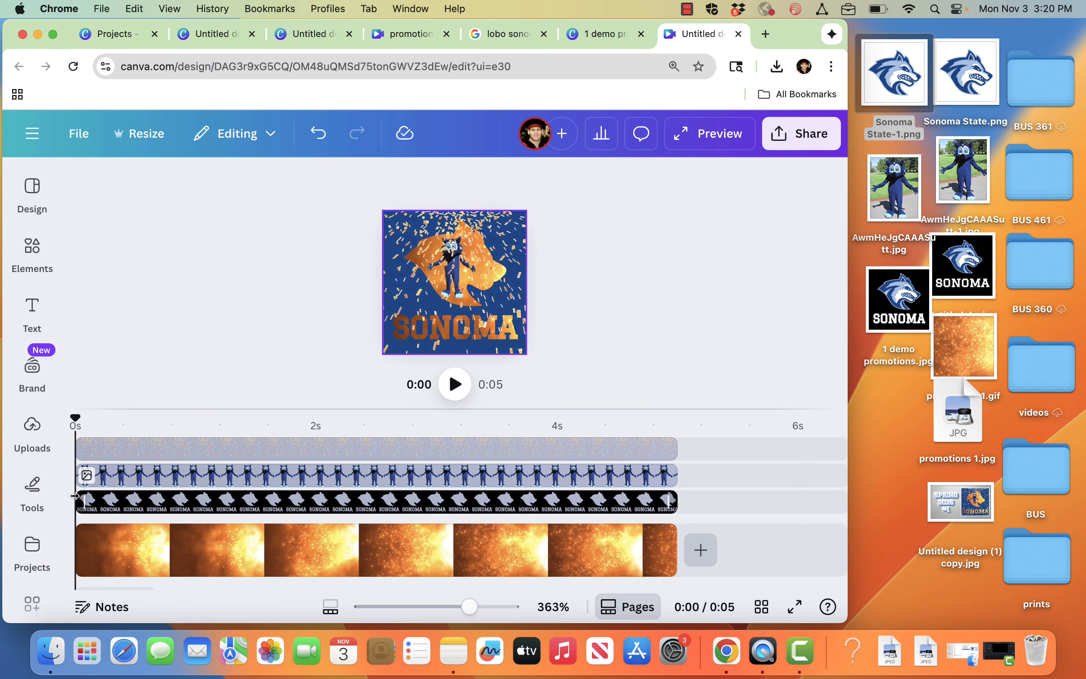
left_click_drag(73, 499, 190, 502)
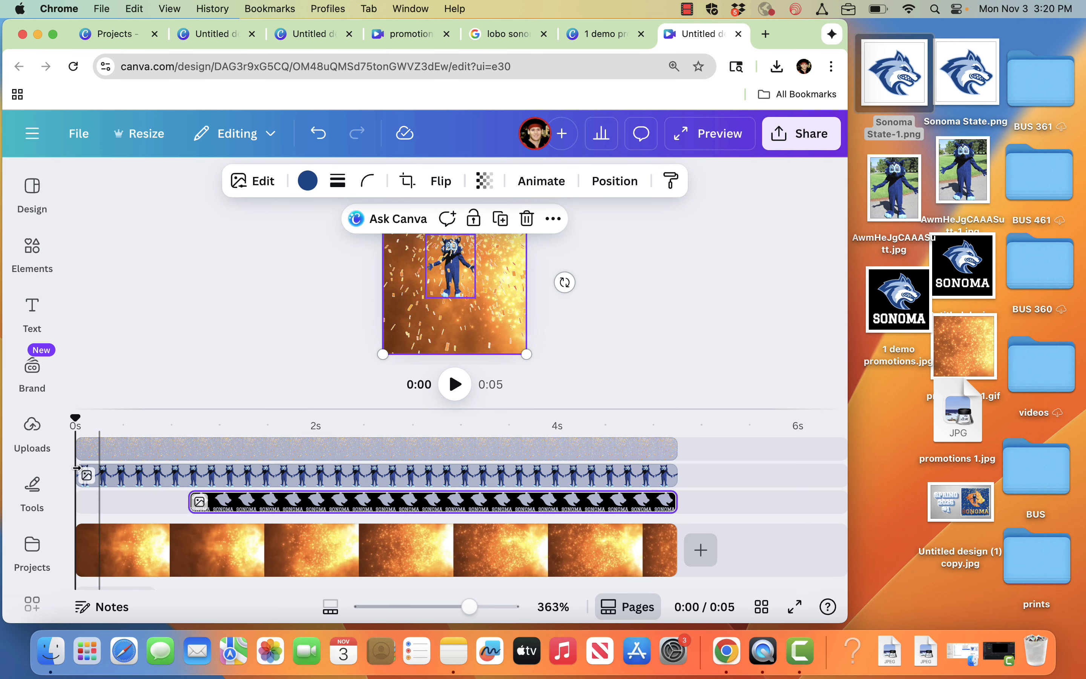
left_click_drag(72, 467, 311, 476)
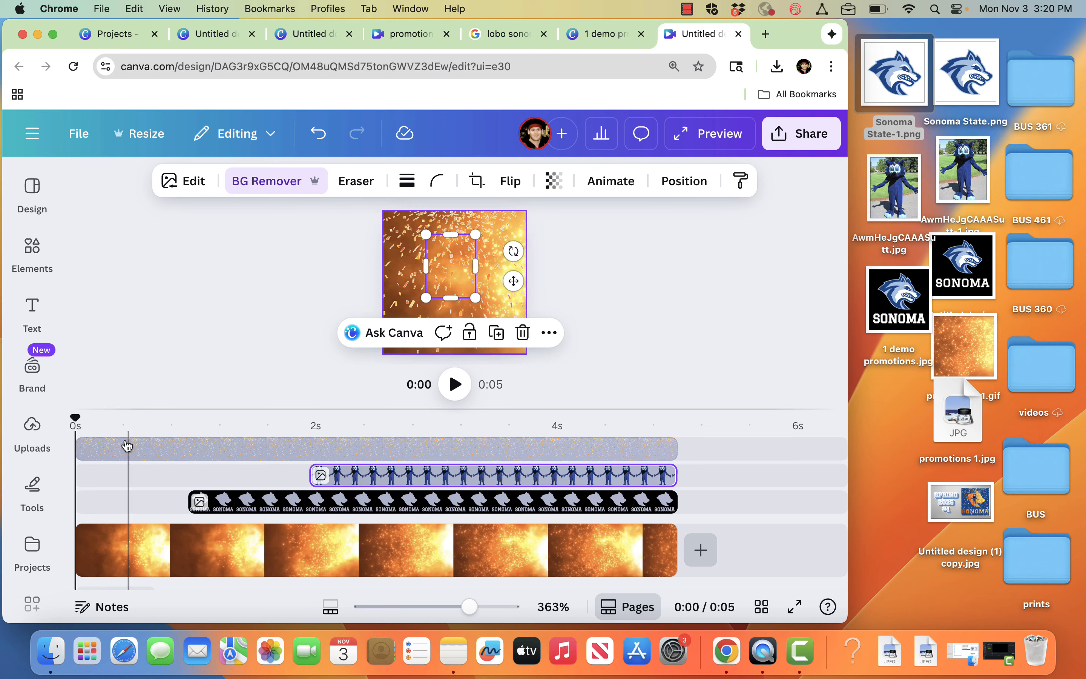
left_click_drag(69, 443, 432, 469)
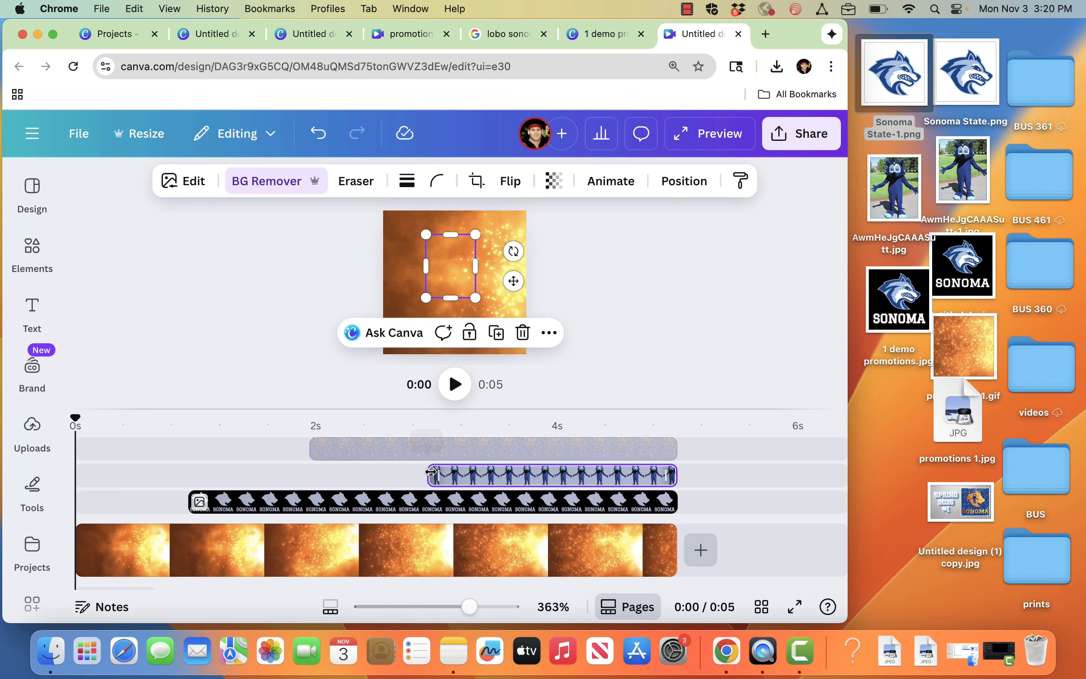
Apply the Ink reveal animation to the SONOMA tracing on enter
left_click(252, 512)
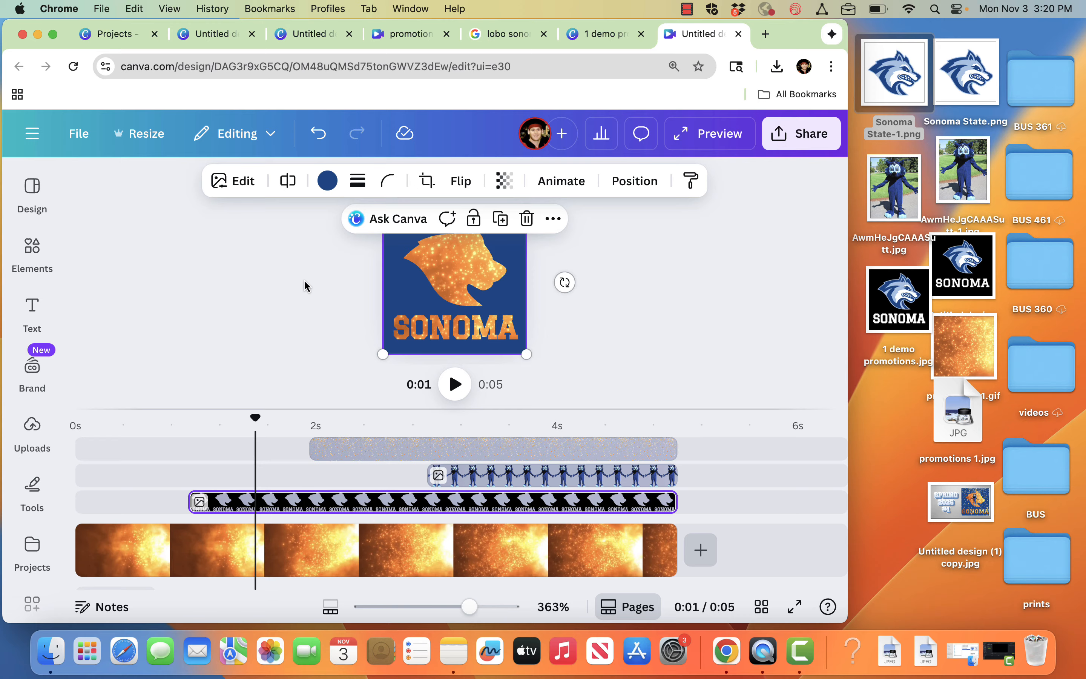
left_click(573, 177)
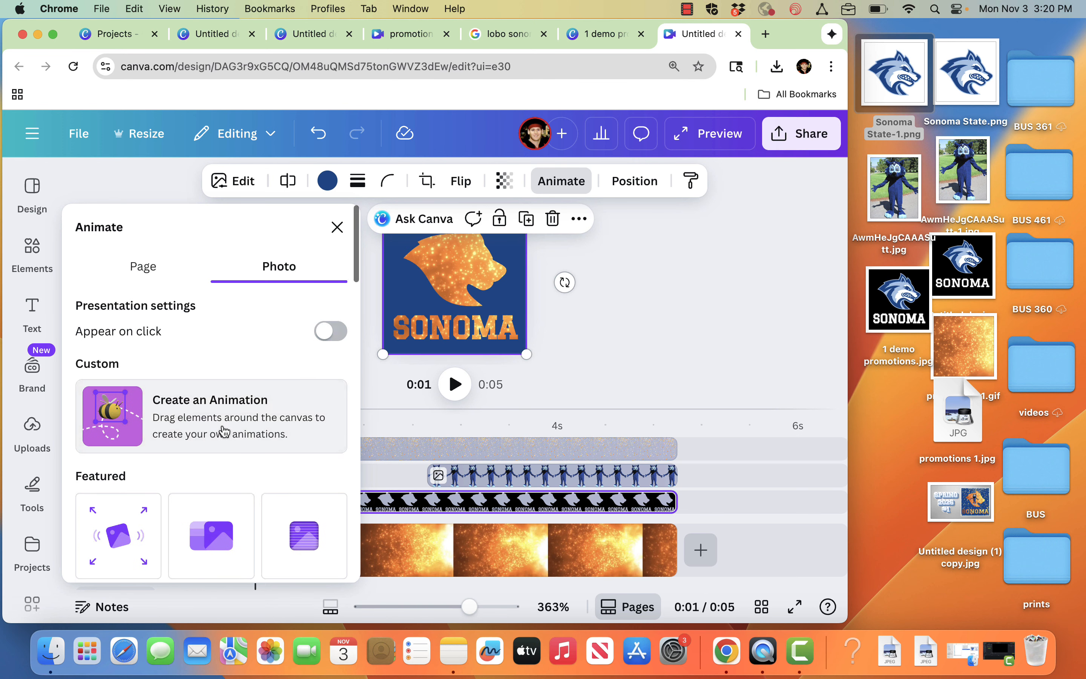
scroll(224, 431, "down", 5)
scroll(224, 431, "down", 2)
scroll(225, 431, "down", 3)
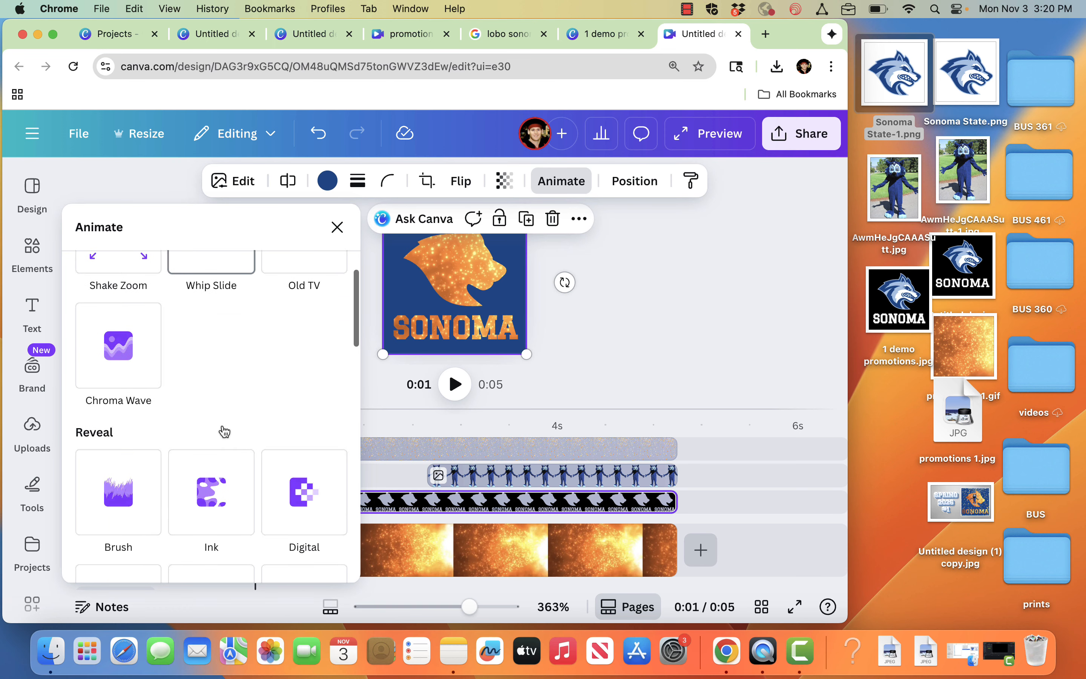
left_click(218, 476)
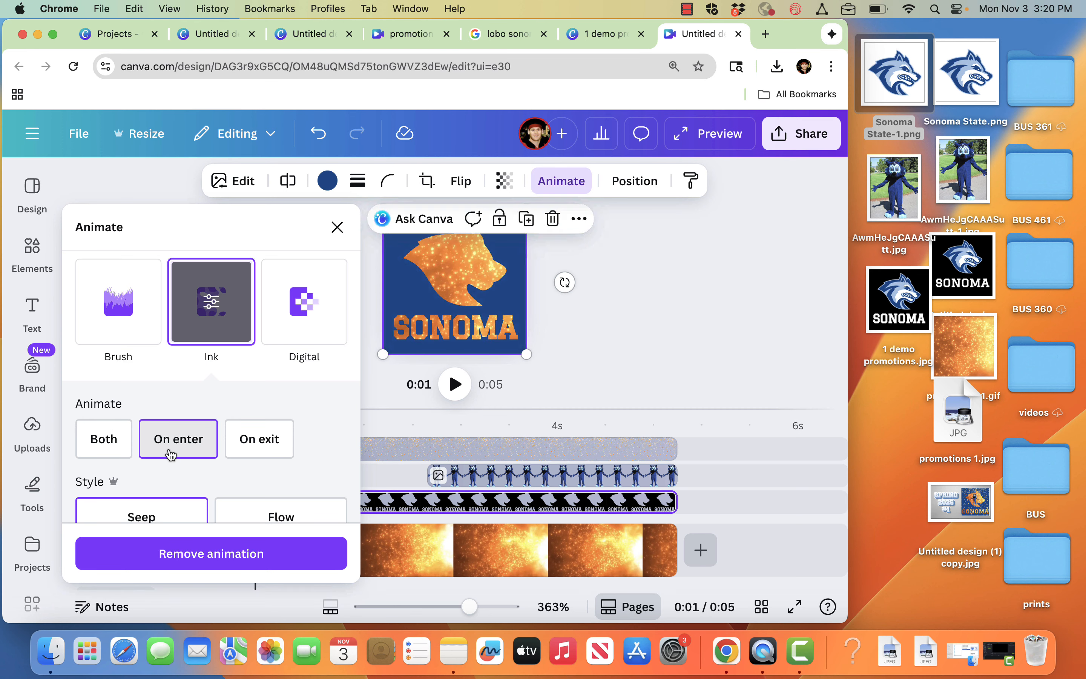
left_click(696, 347)
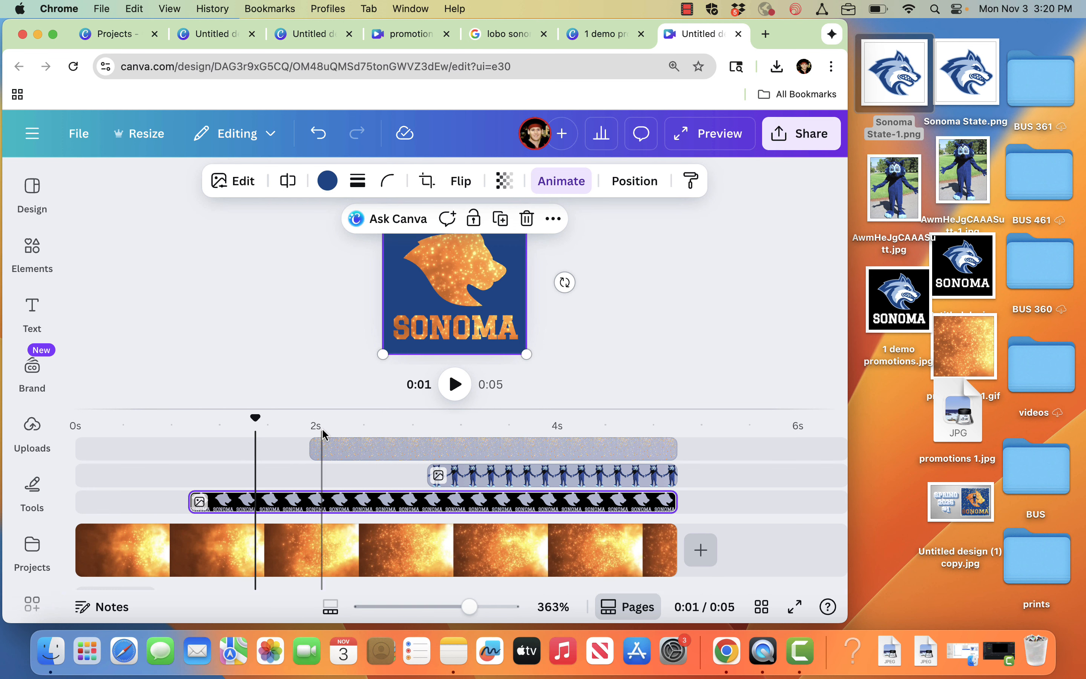
Play the video from 0:00 to check how the layers appear, and move the playhead back to 0.6 s
left_click_drag(263, 426, 76, 422)
left_click(33, 431)
left_click(454, 384)
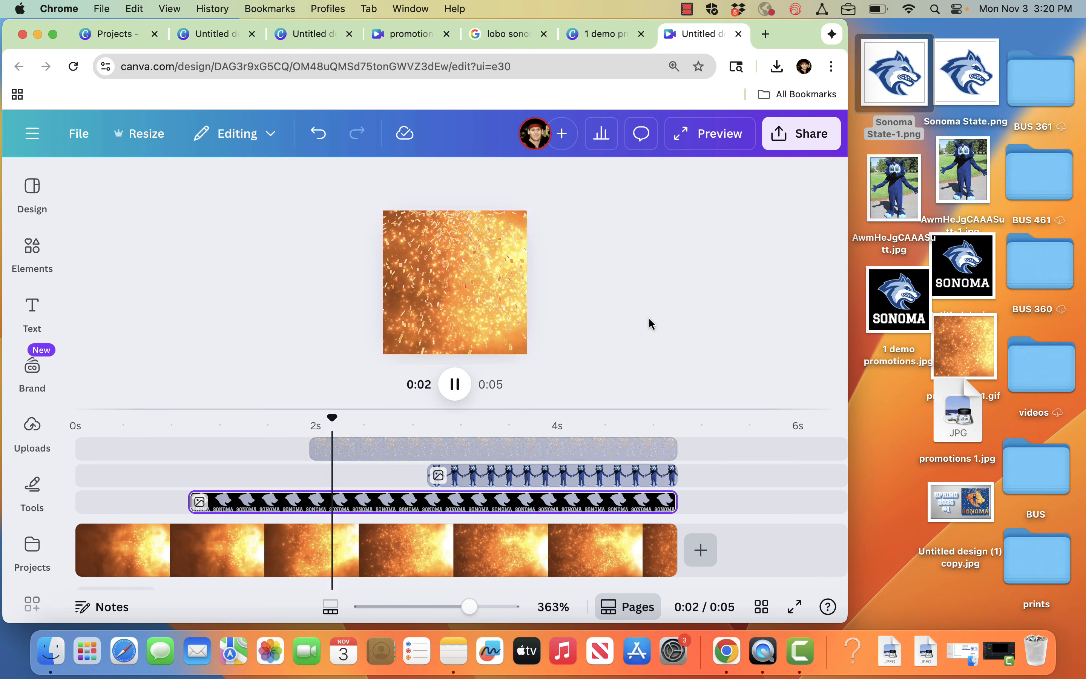
left_click(649, 319)
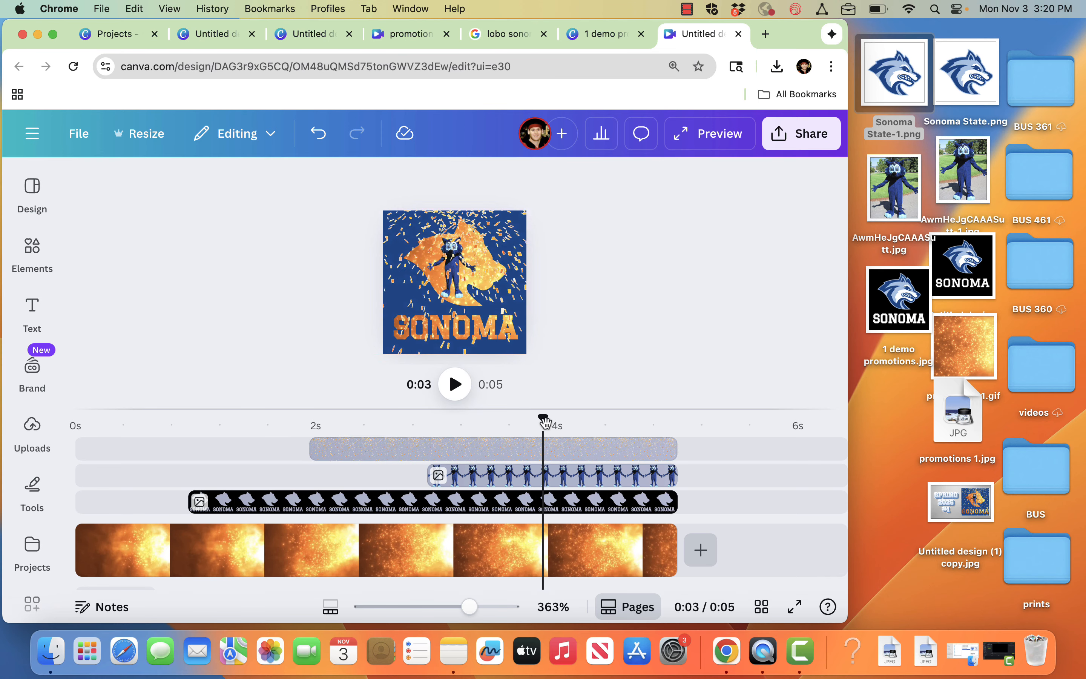
left_click_drag(540, 420, 153, 444)
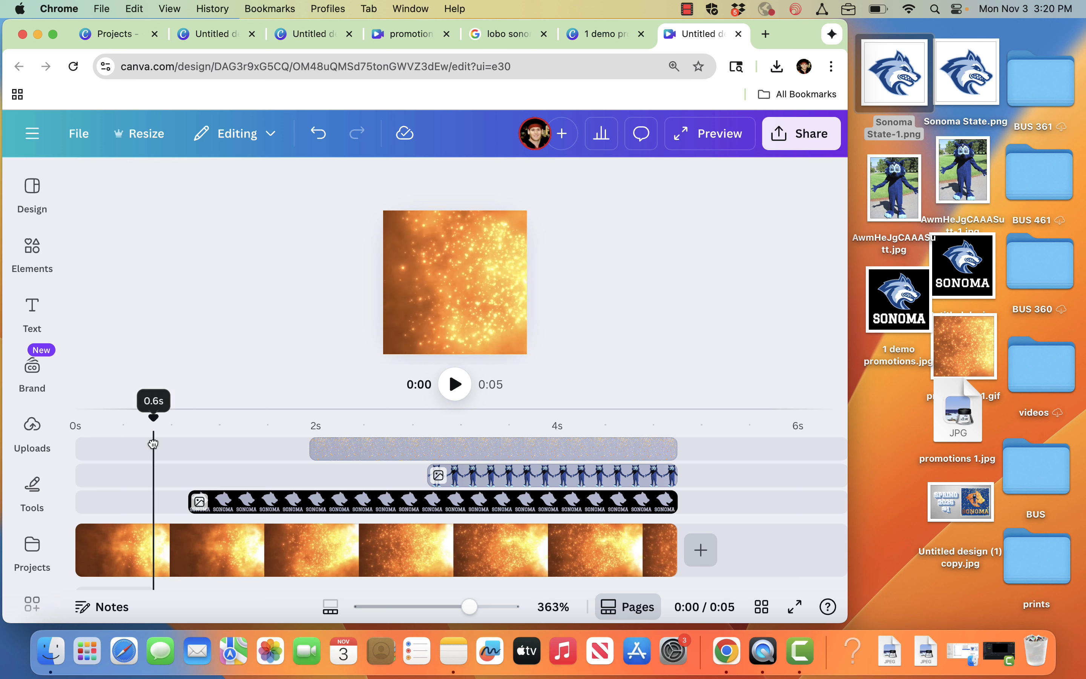
Replace the Ink animation on the SONOMA tracing with Blur, applied on enter only
left_click(271, 509)
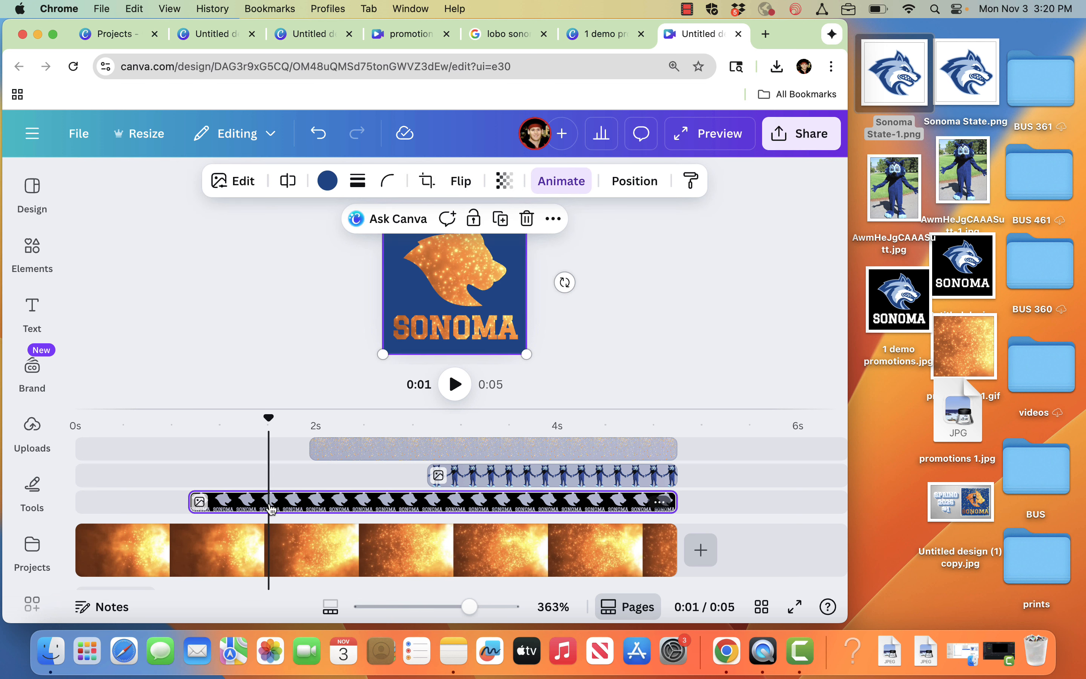
left_click(571, 182)
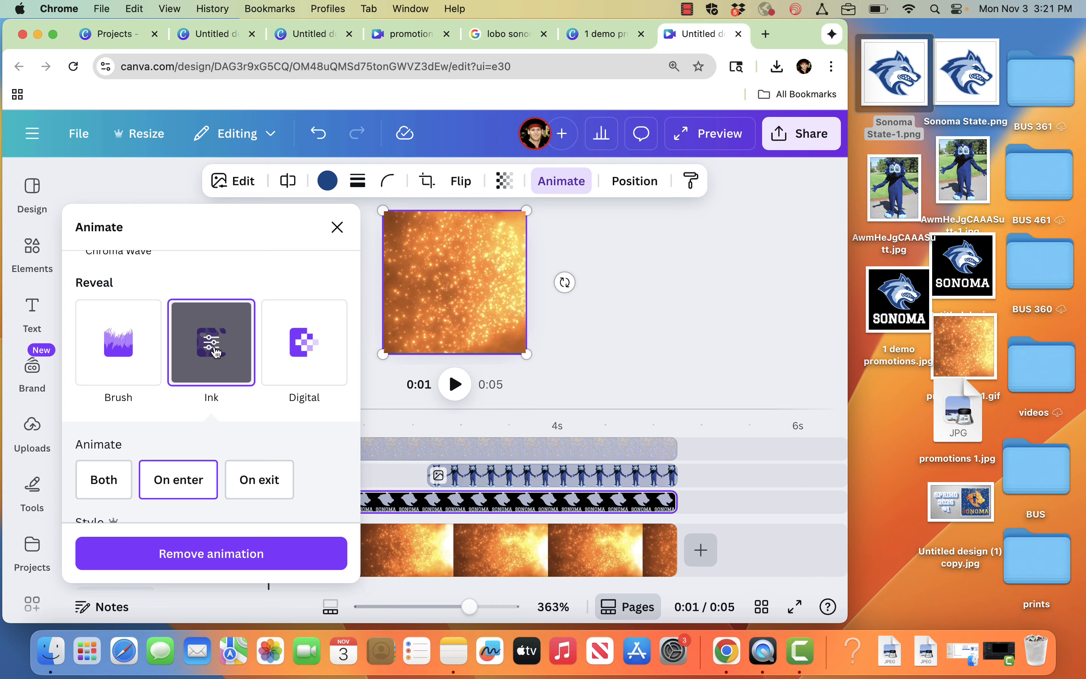
left_click(202, 553)
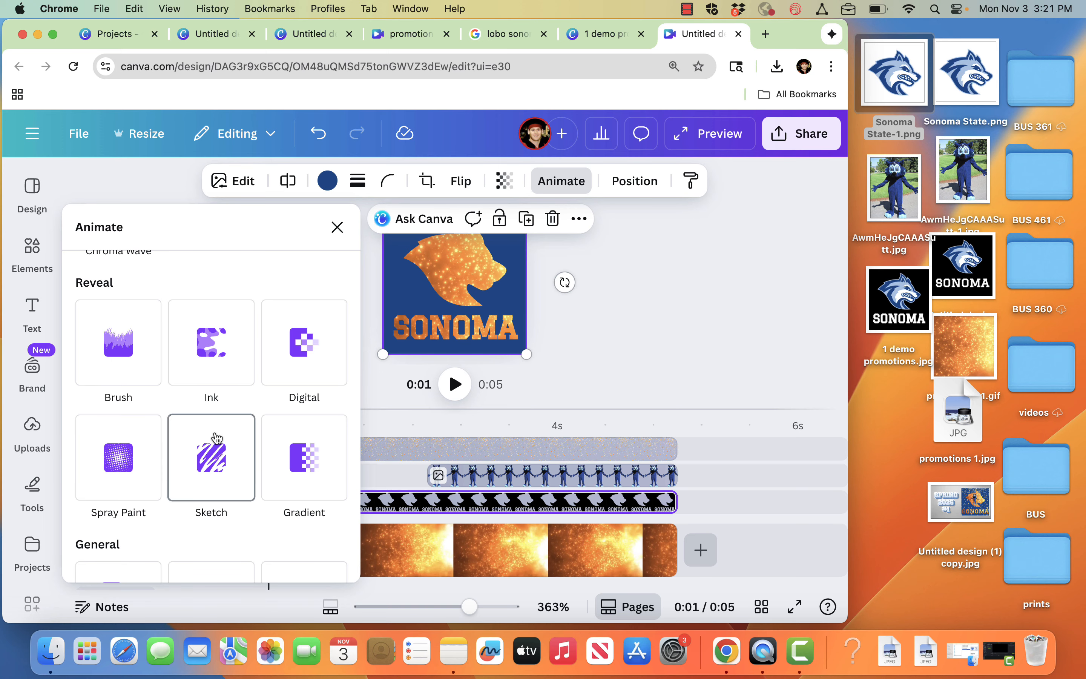
scroll(217, 437, "down", 1)
scroll(217, 437, "down", 3)
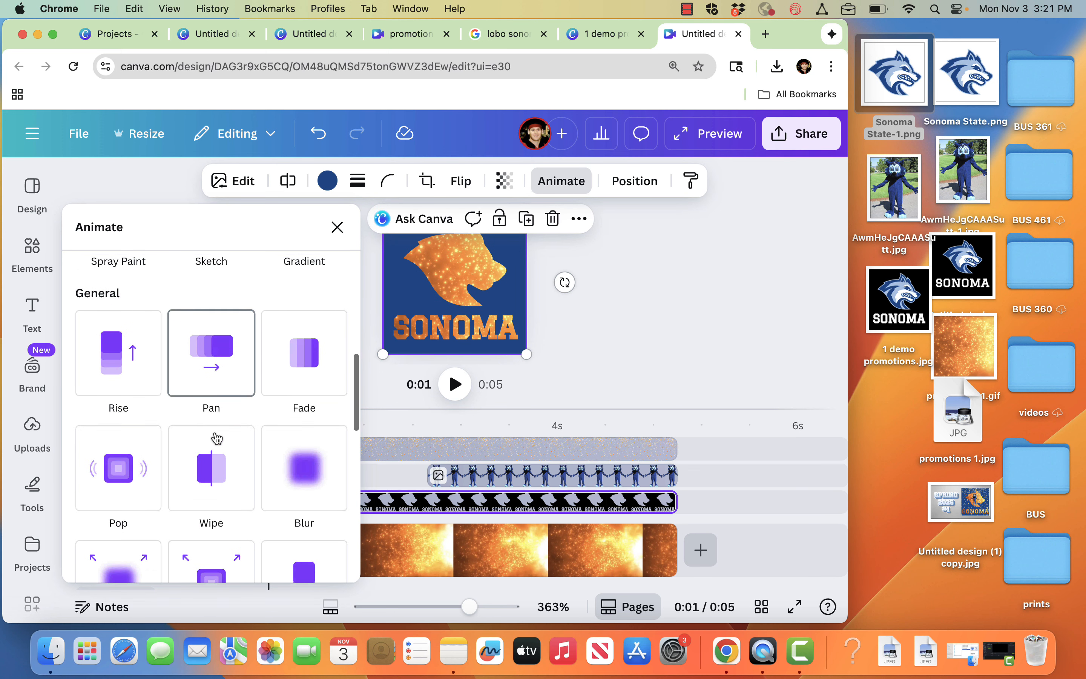
left_click(294, 443)
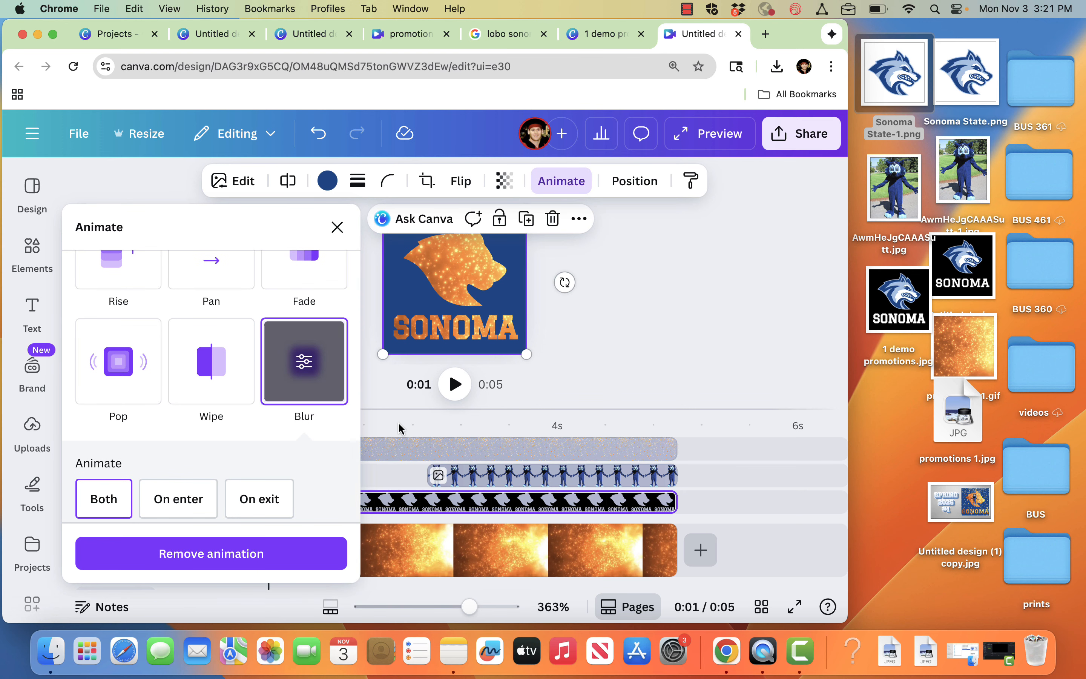
left_click(181, 500)
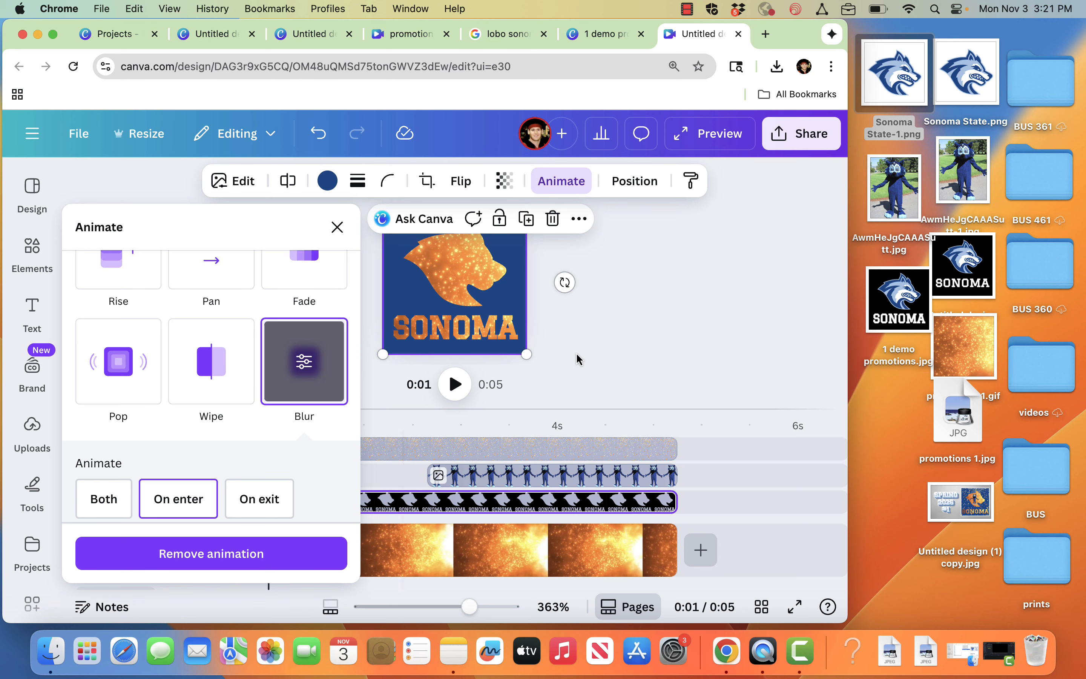
key("Escape")
Return the playhead to 0:00 and extend the SONOMA tracing so it starts at 0 s
left_click_drag(273, 421, 76, 437)
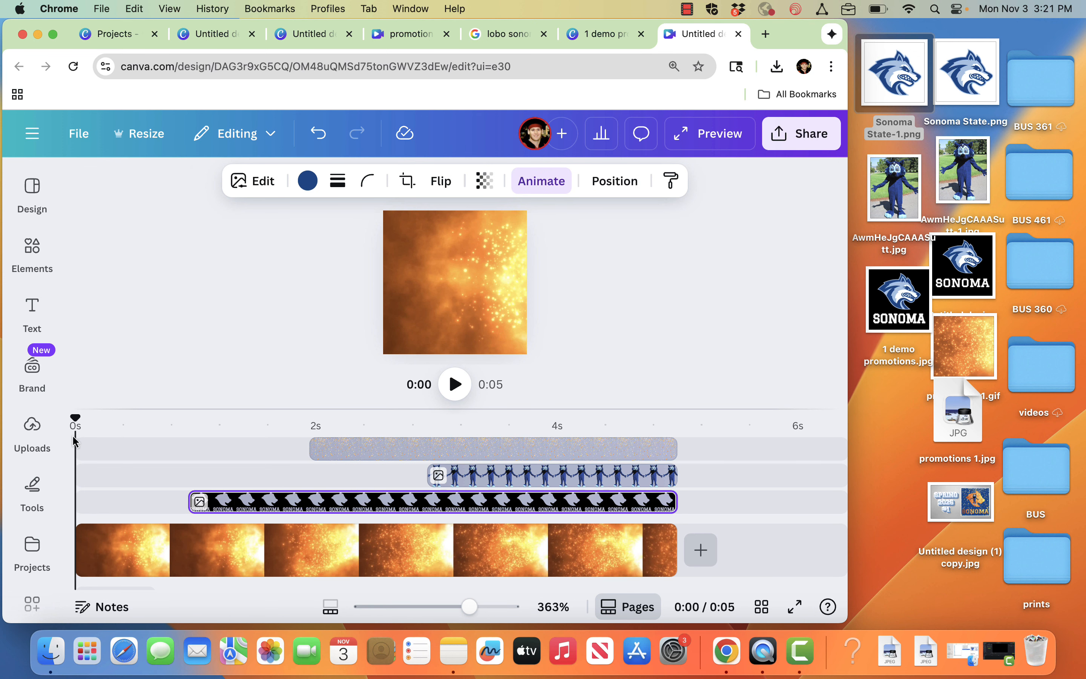
left_click_drag(190, 495, 68, 510)
Try trimming the orange light effect clip to 4.0 s, play the result, and extend the clip back to 5.0 s
left_click_drag(77, 560, 199, 550)
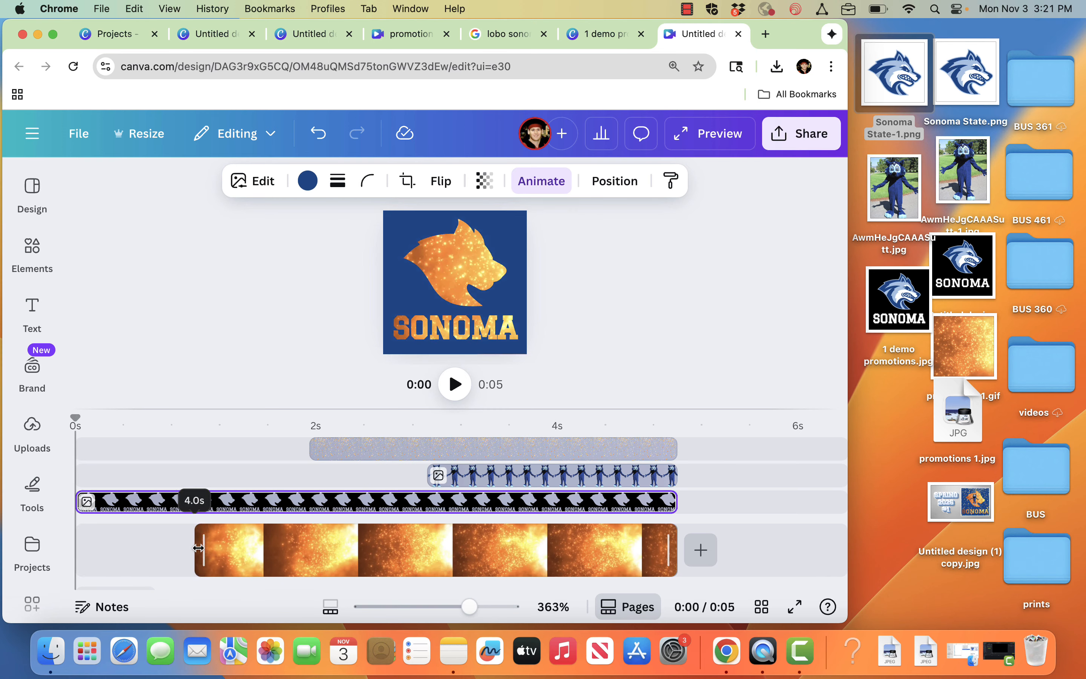
key("space")
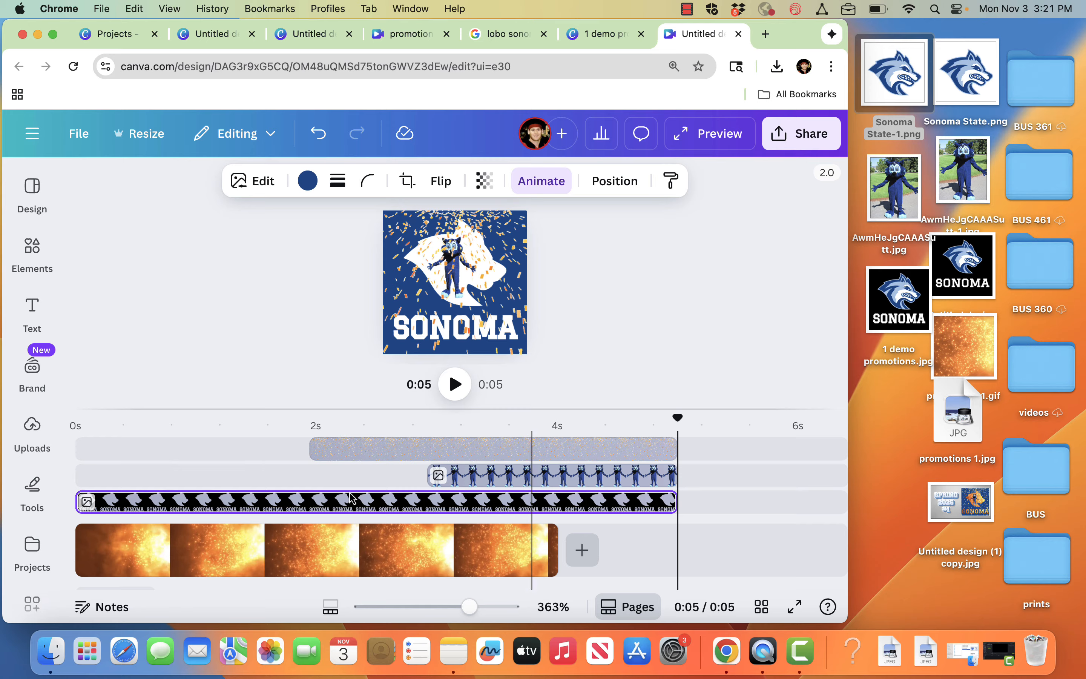
left_click(555, 546)
left_click_drag(555, 547, 675, 547)
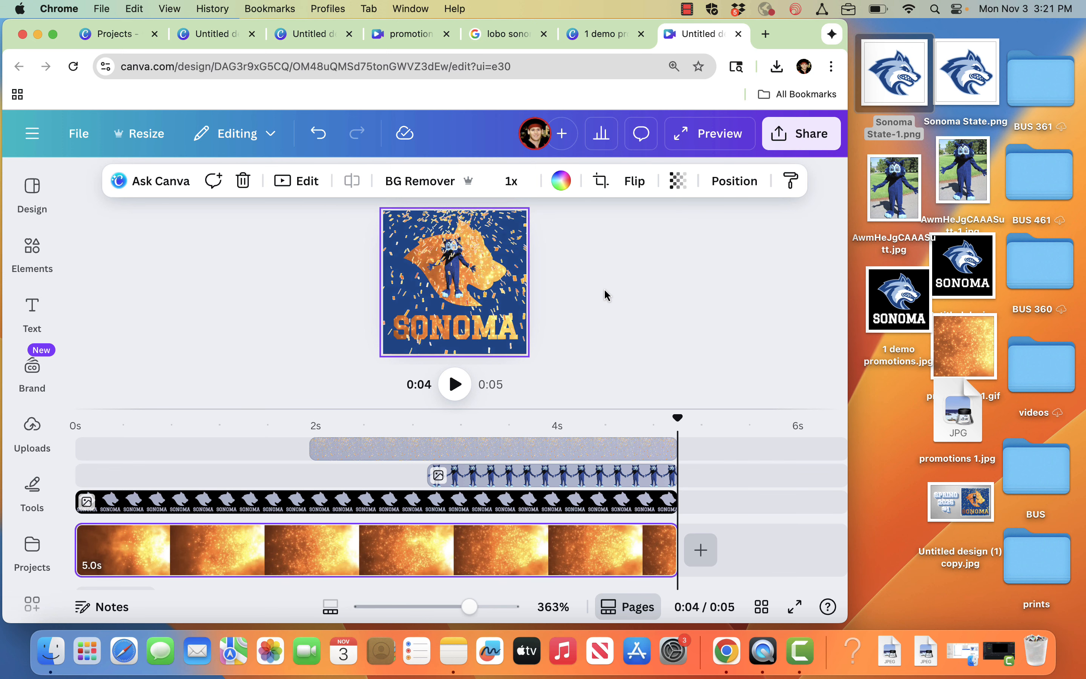
Download the current frame of the SONOMA video as a JPG at size 1 and quality 80
left_click(596, 259)
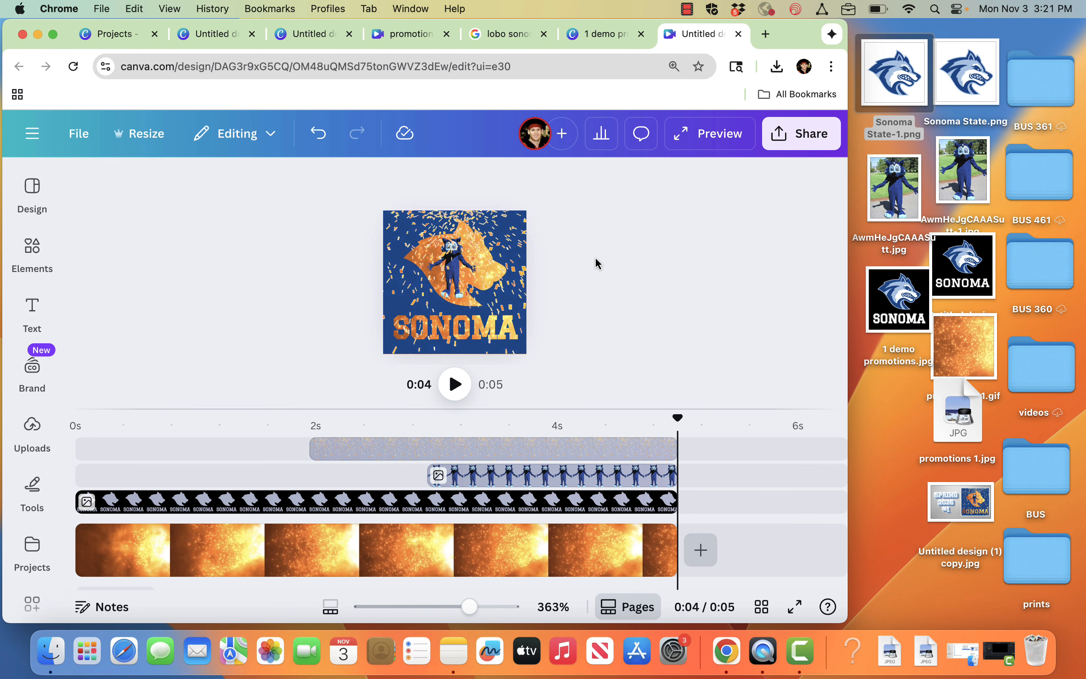
left_click(794, 139)
left_click(546, 476)
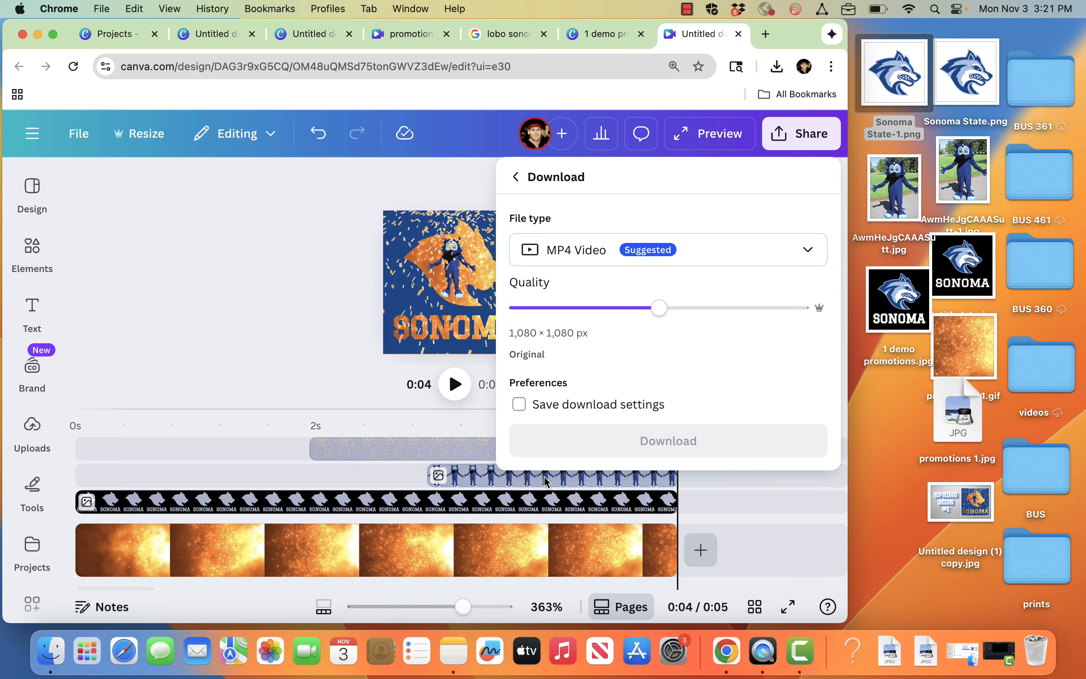
left_click(583, 251)
left_click(574, 305)
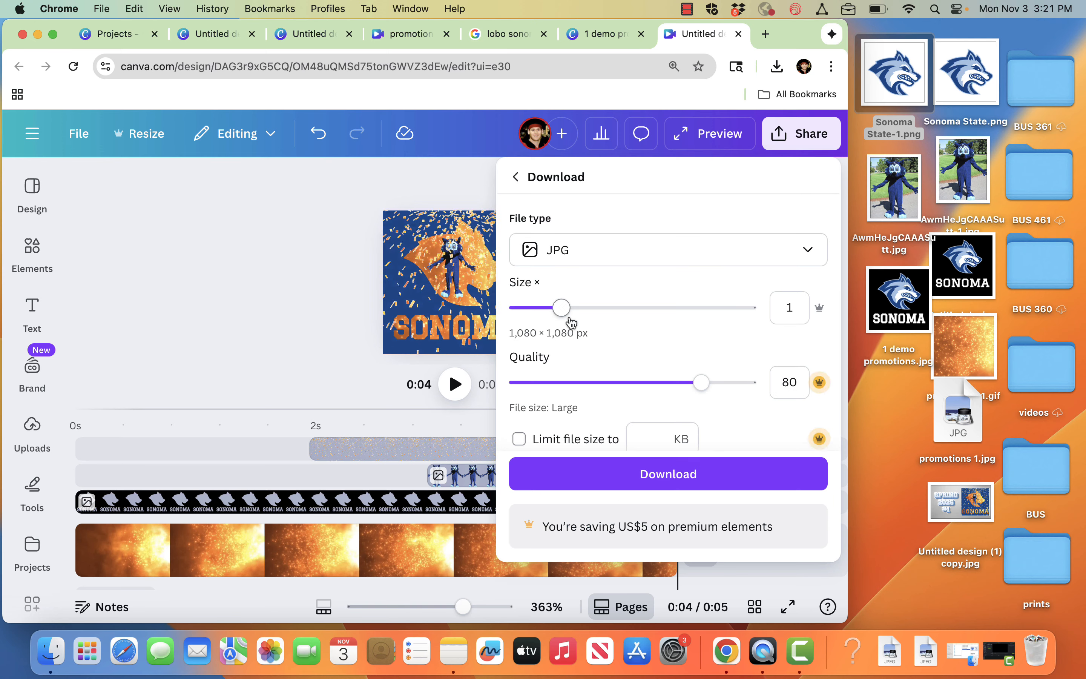
left_click(609, 474)
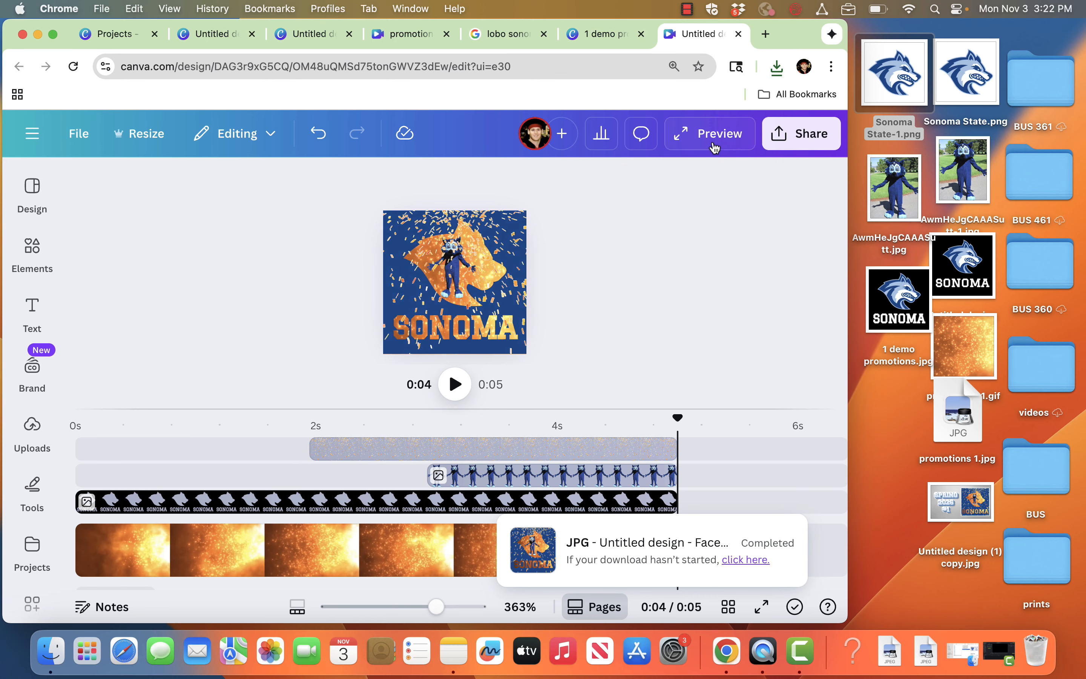
Download the SONOMA video as a GIF at size 1, 1,080 × 1,080 px
left_click(800, 134)
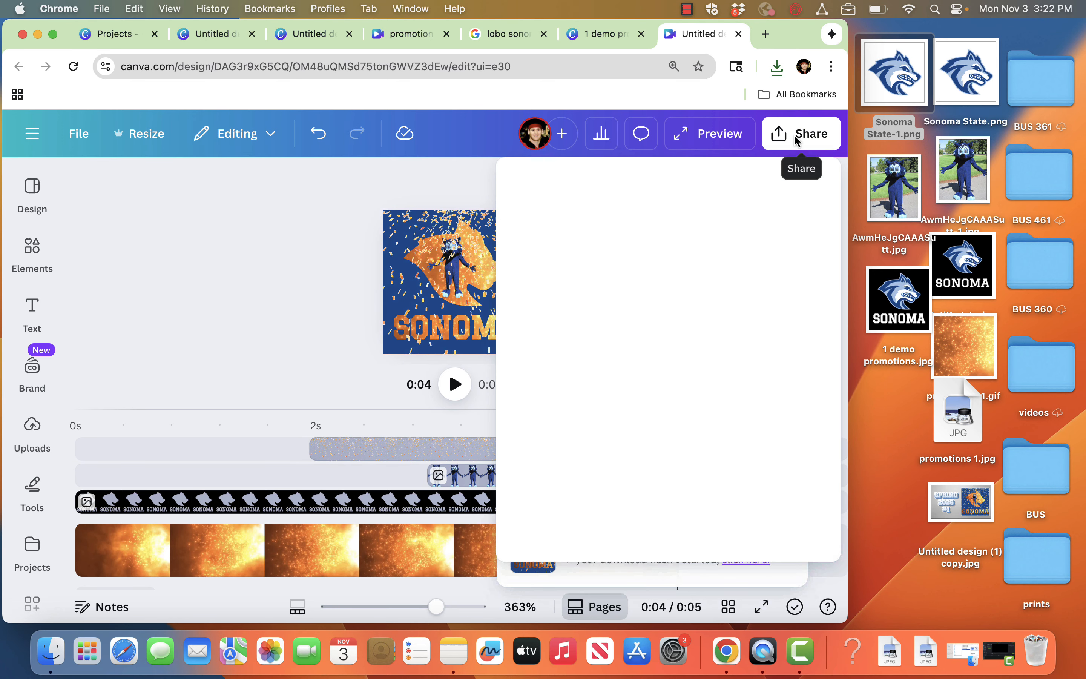
scroll(664, 279, "down", 2)
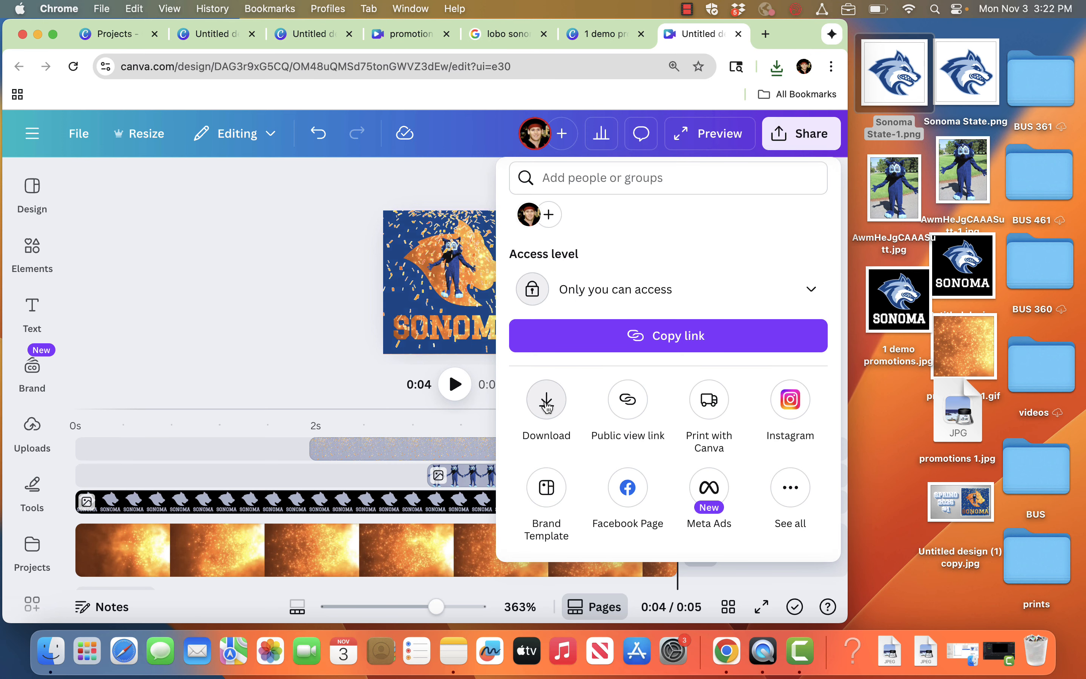
left_click(547, 404)
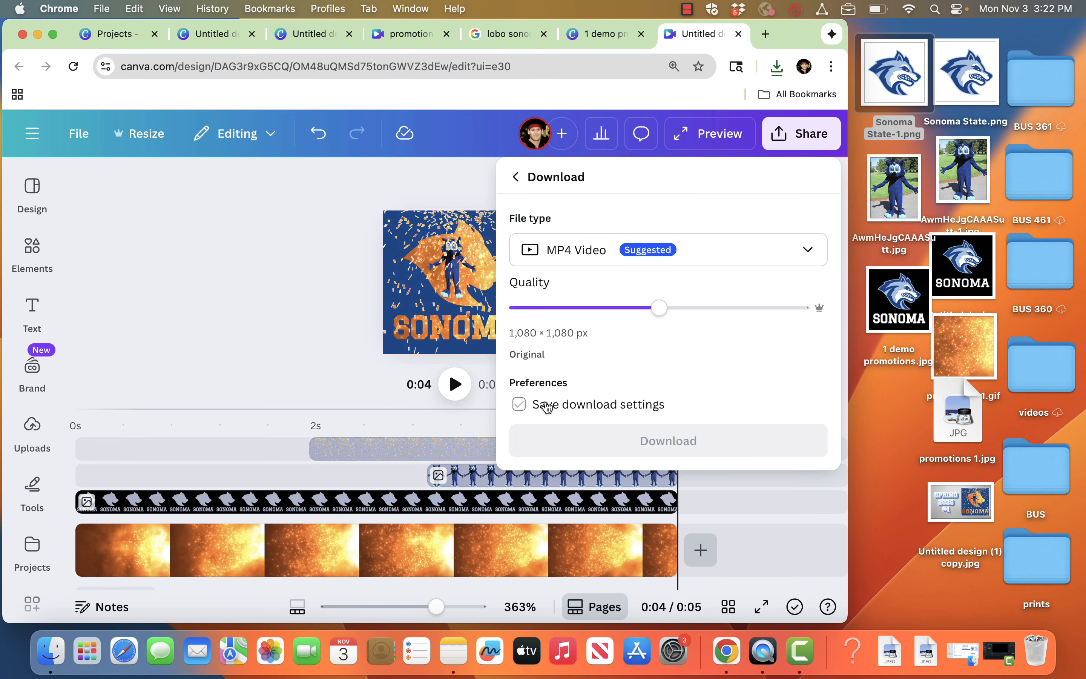
left_click(596, 268)
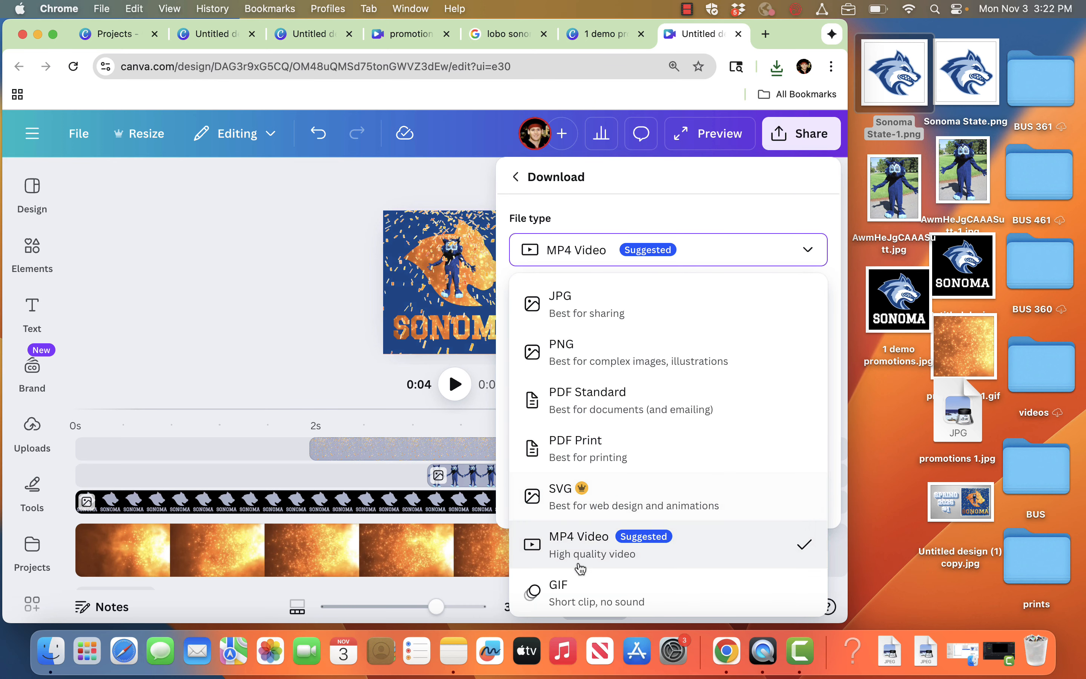
left_click(585, 603)
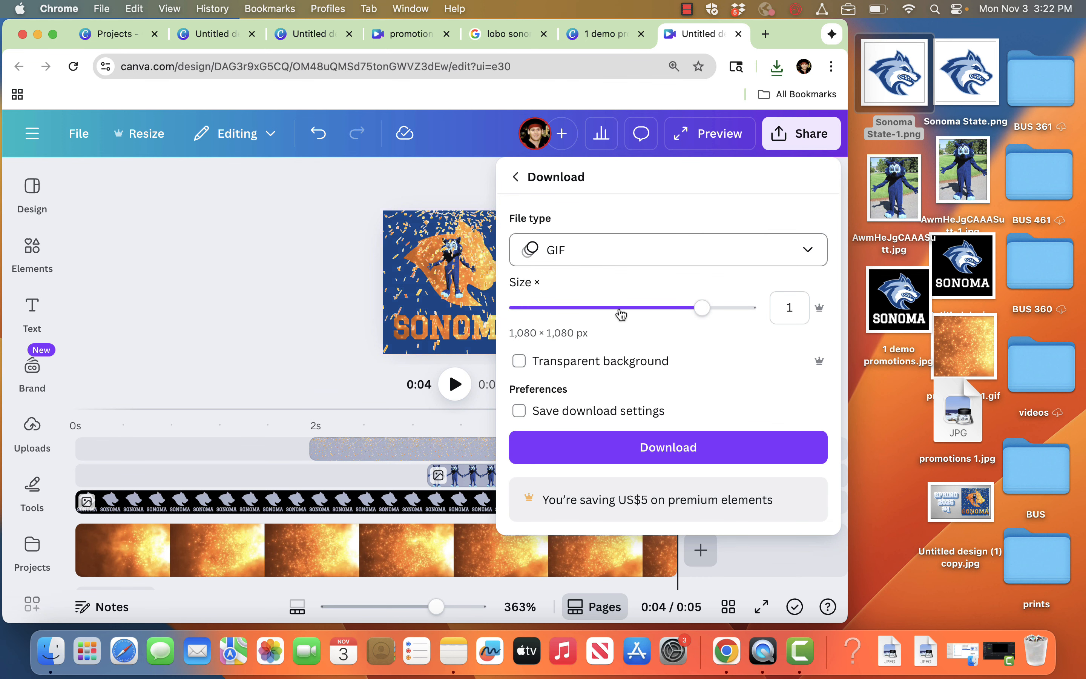
left_click(626, 449)
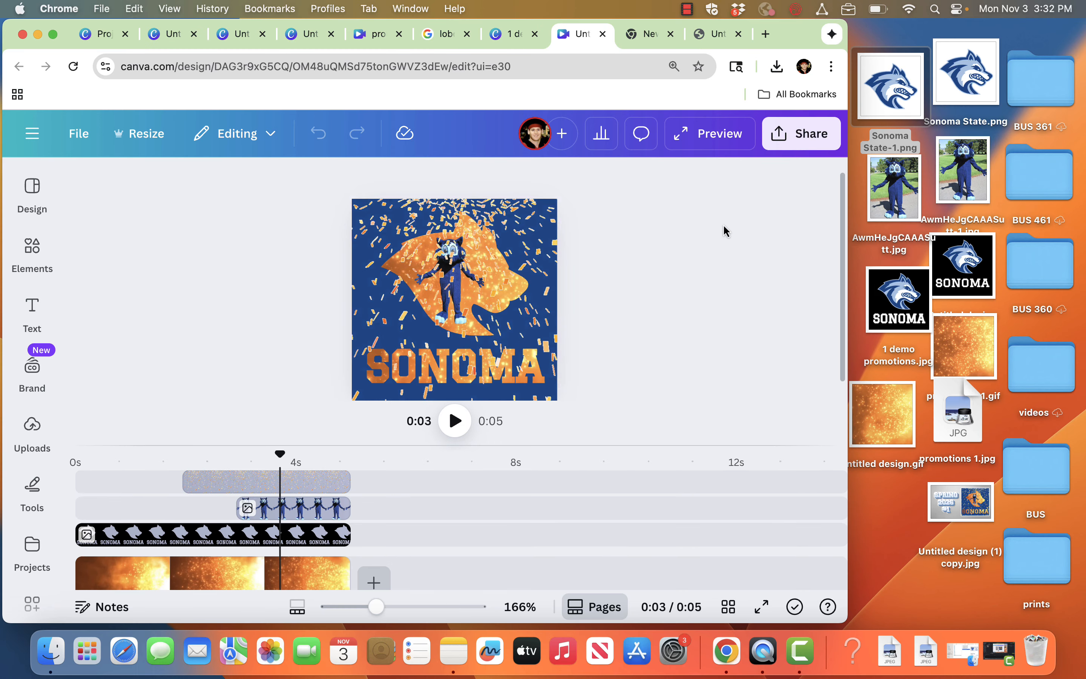
Download the SONOMA video as a smaller GIF at size 0.4, 432 × 432 px
left_click(793, 135)
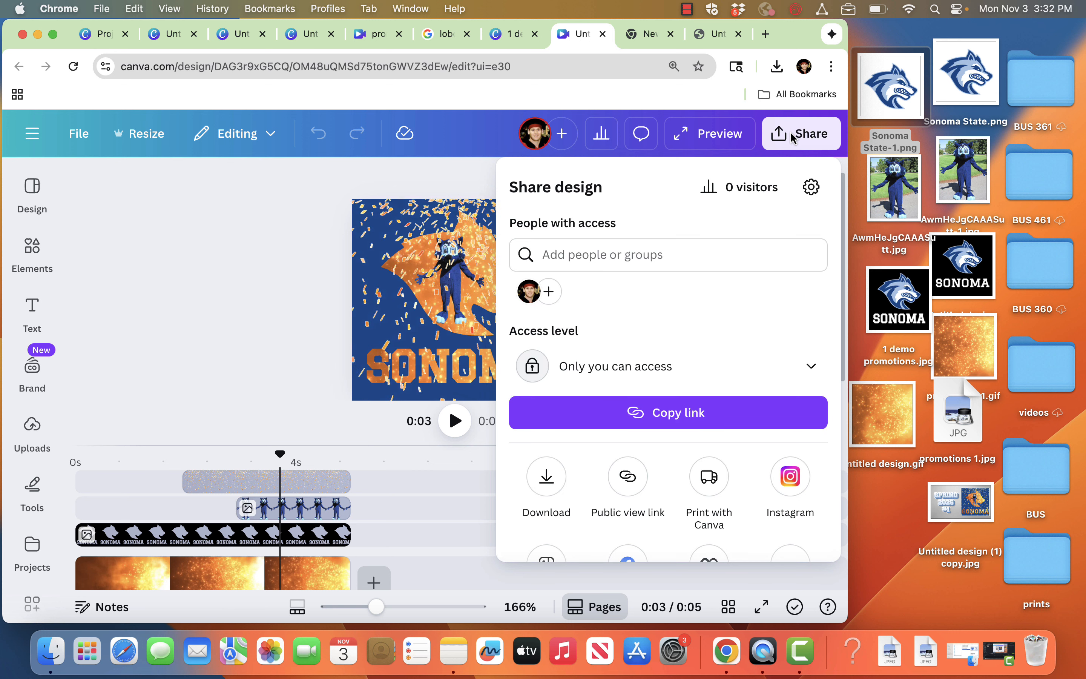
left_click(546, 482)
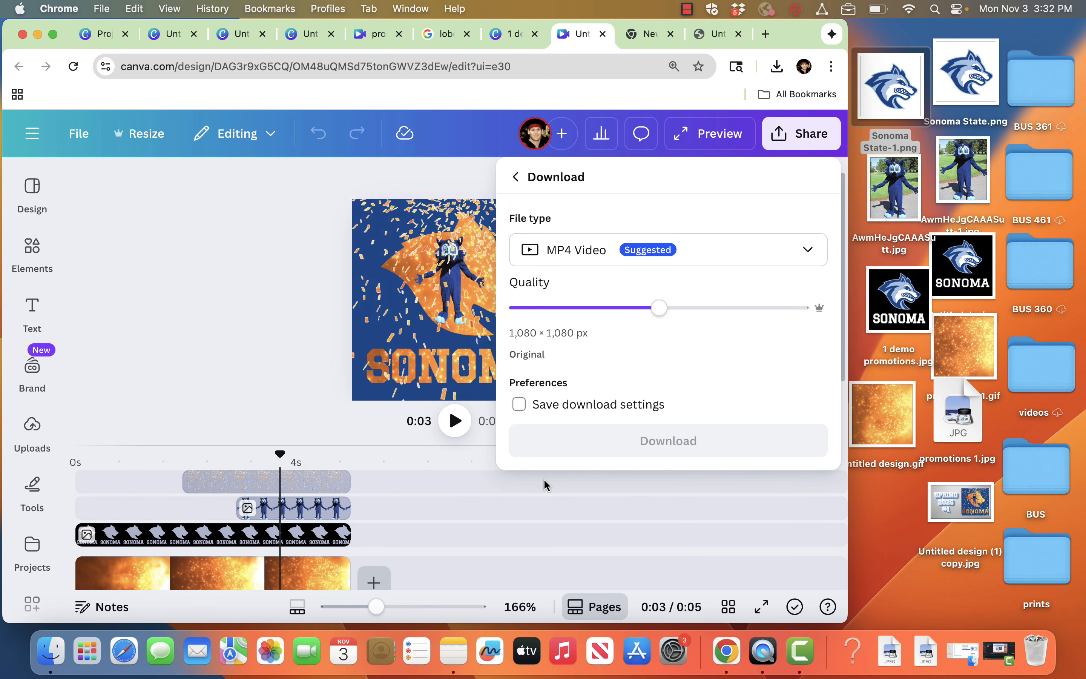
left_click(565, 261)
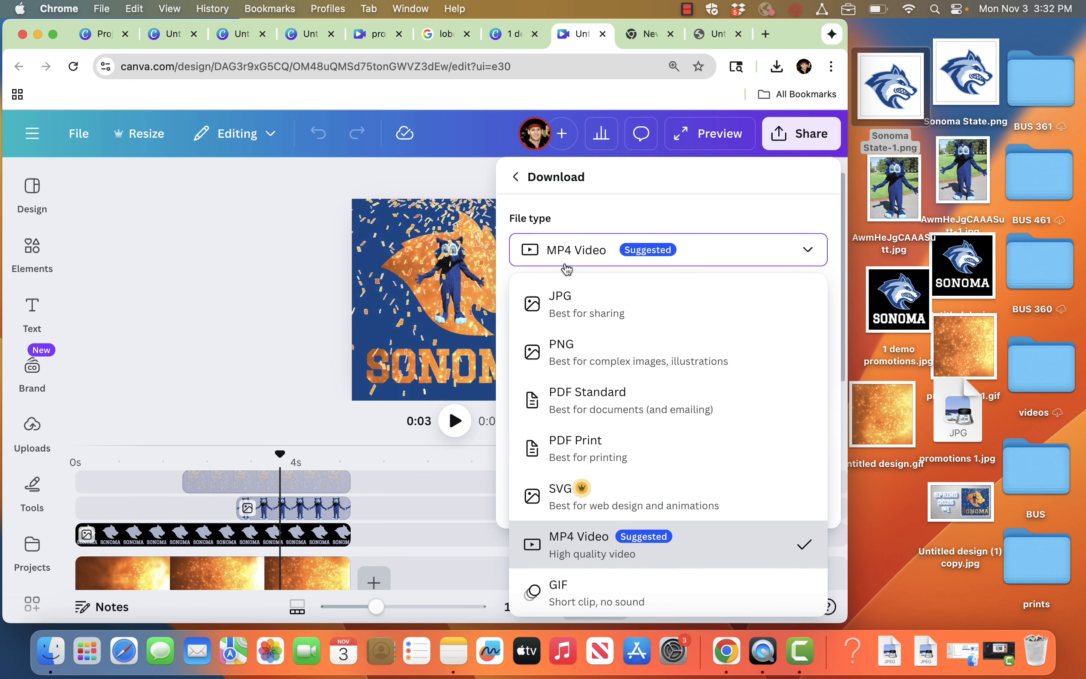
left_click(558, 589)
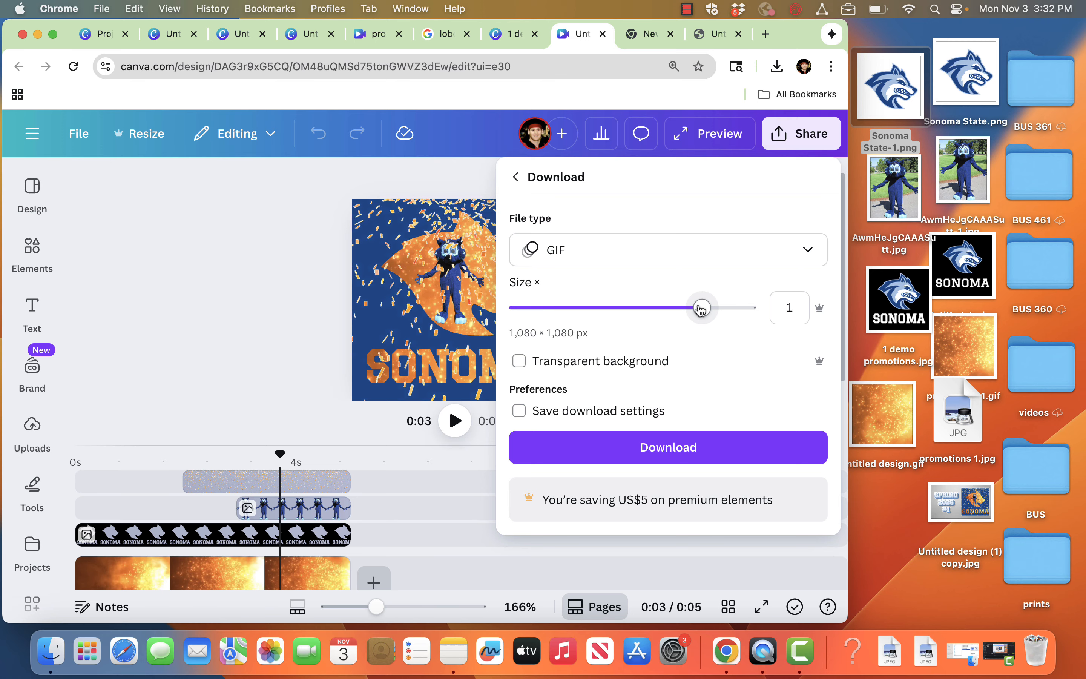
left_click_drag(701, 309, 602, 309)
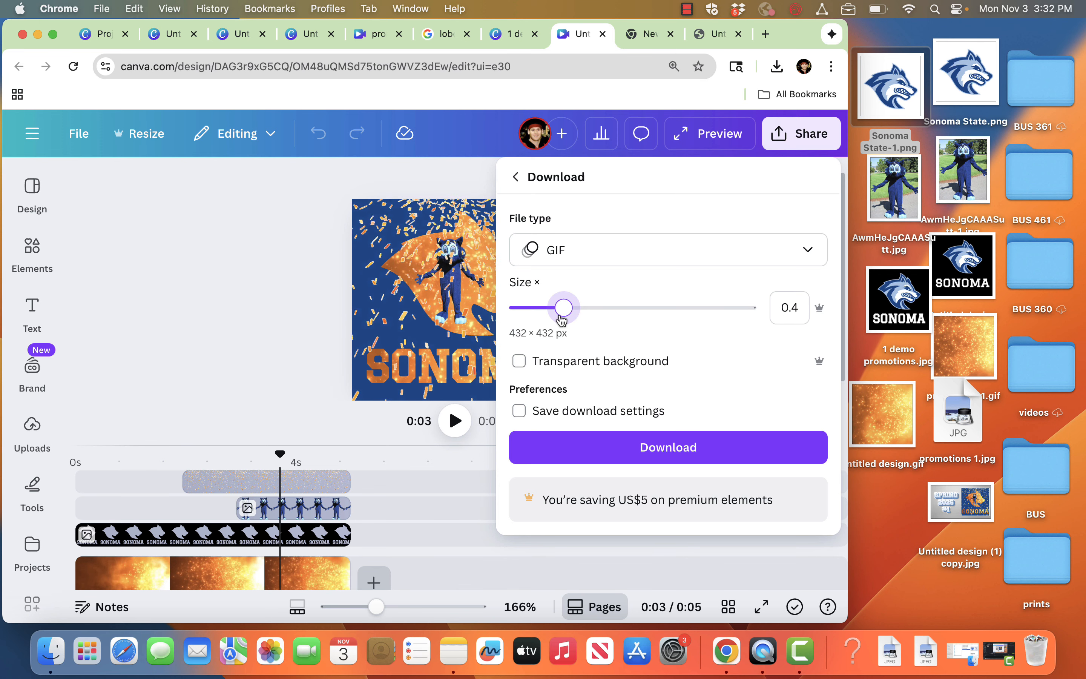
left_click(625, 450)
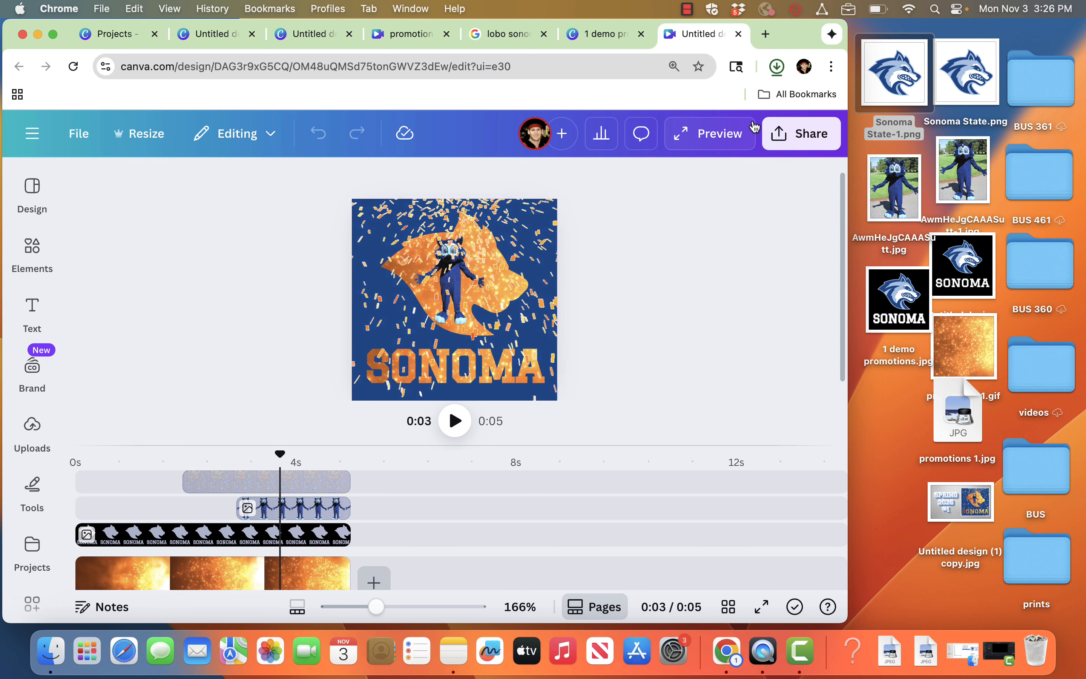
Place the downloaded Untitled design.gif on the desktop and open it in a new browser tab to watch the animation
left_click(784, 281)
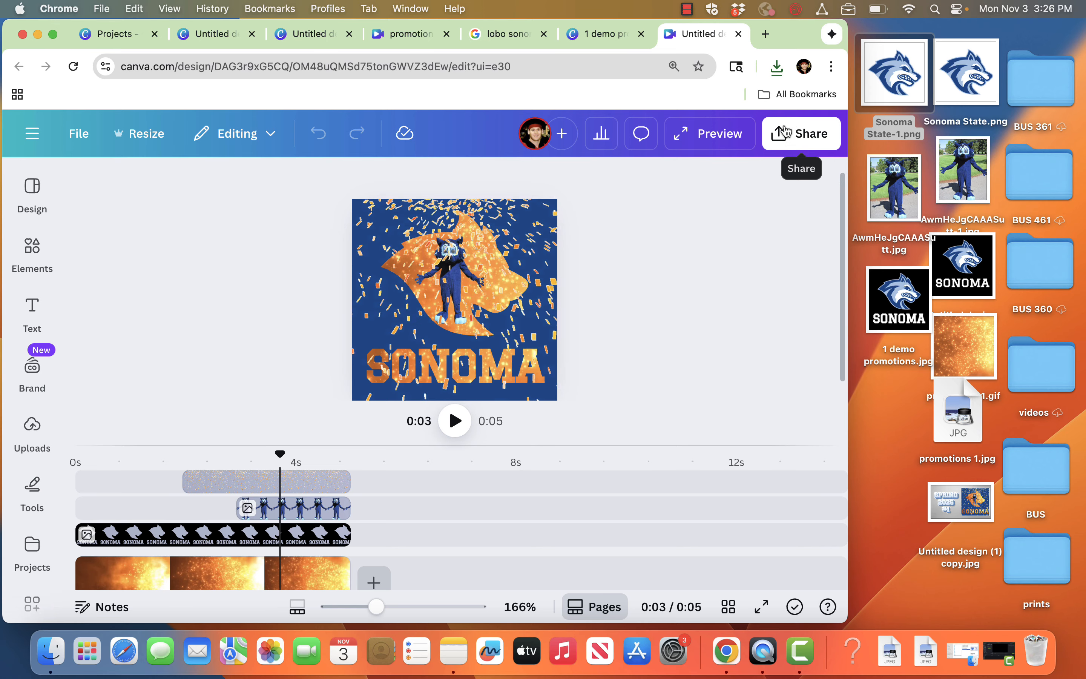
left_click(776, 67)
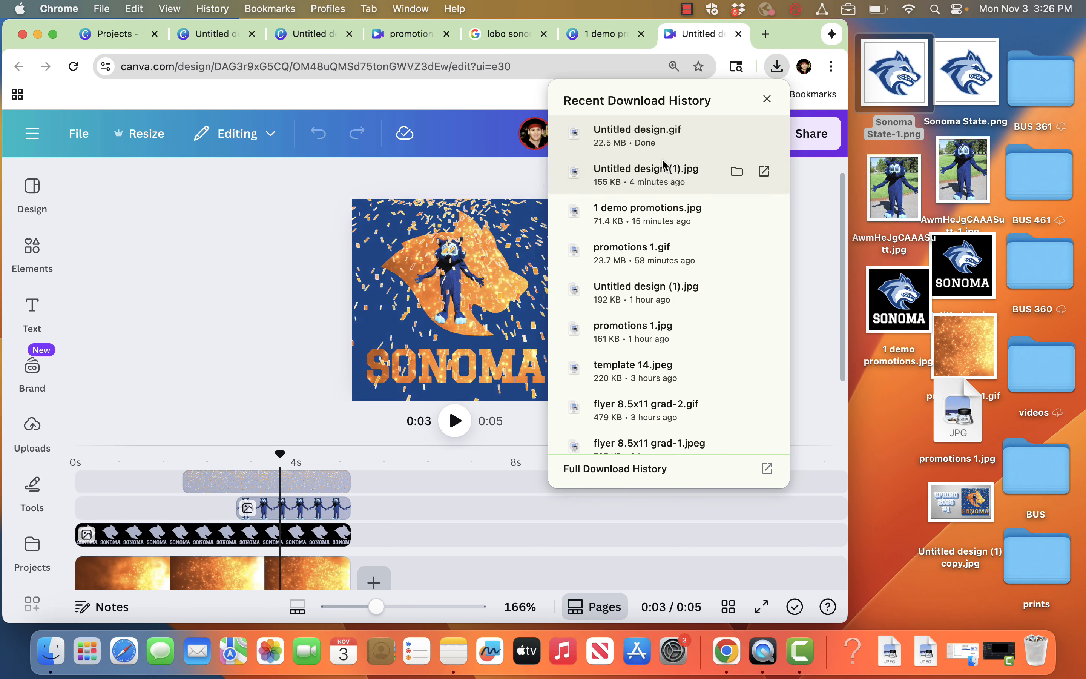
left_click_drag(847, 413, 886, 422)
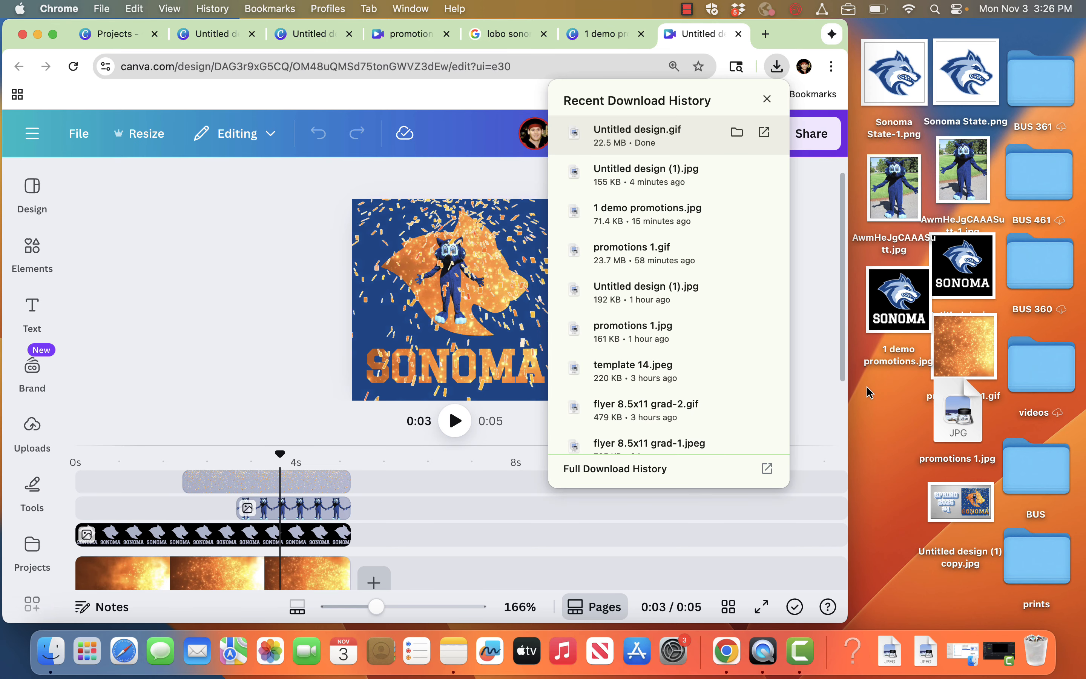
left_click(824, 315)
left_click(765, 34)
left_click_drag(887, 406, 701, 259)
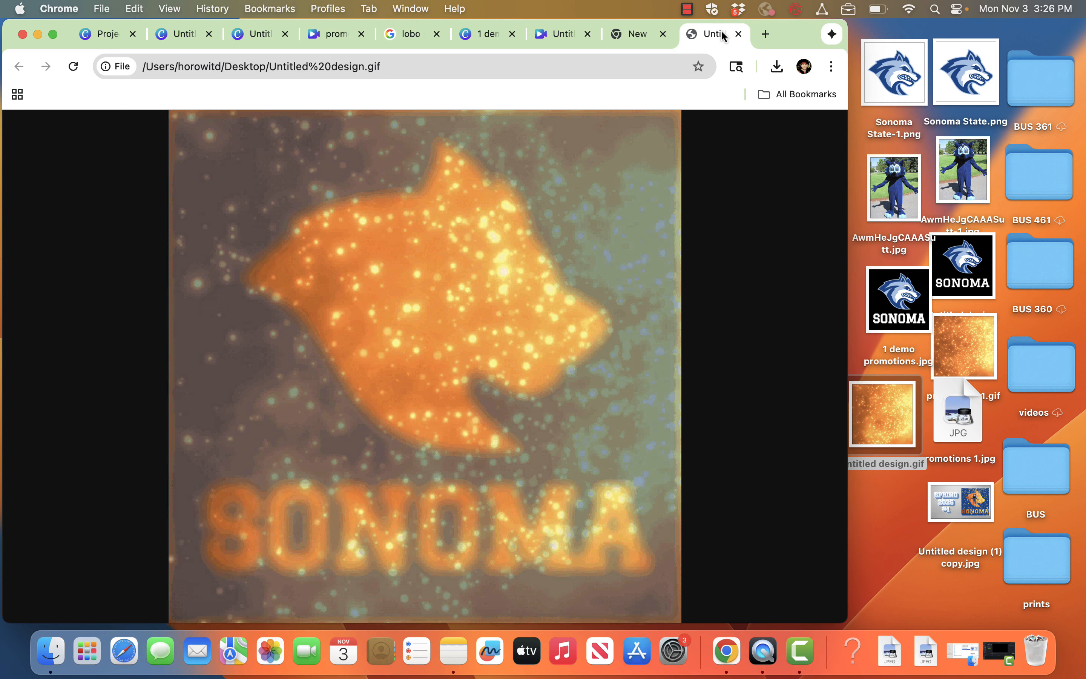
Switch to the SPRING 2026 #1 design and create a new blank custom-size design of 1920 × 1080 px from it
left_click(638, 35)
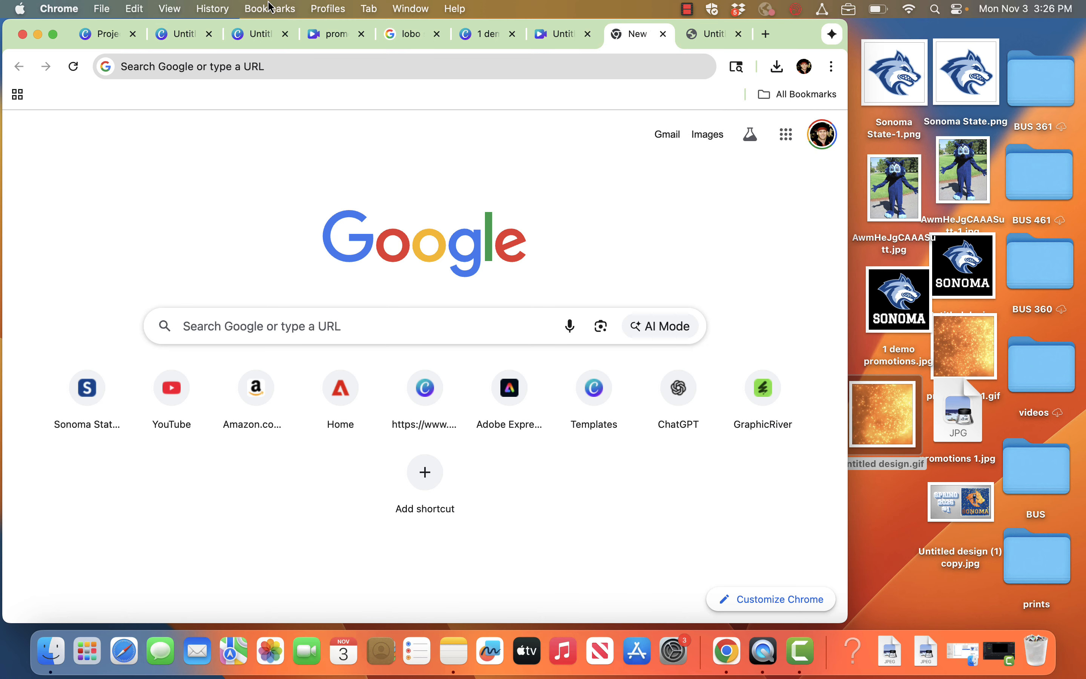
left_click(192, 39)
left_click(254, 35)
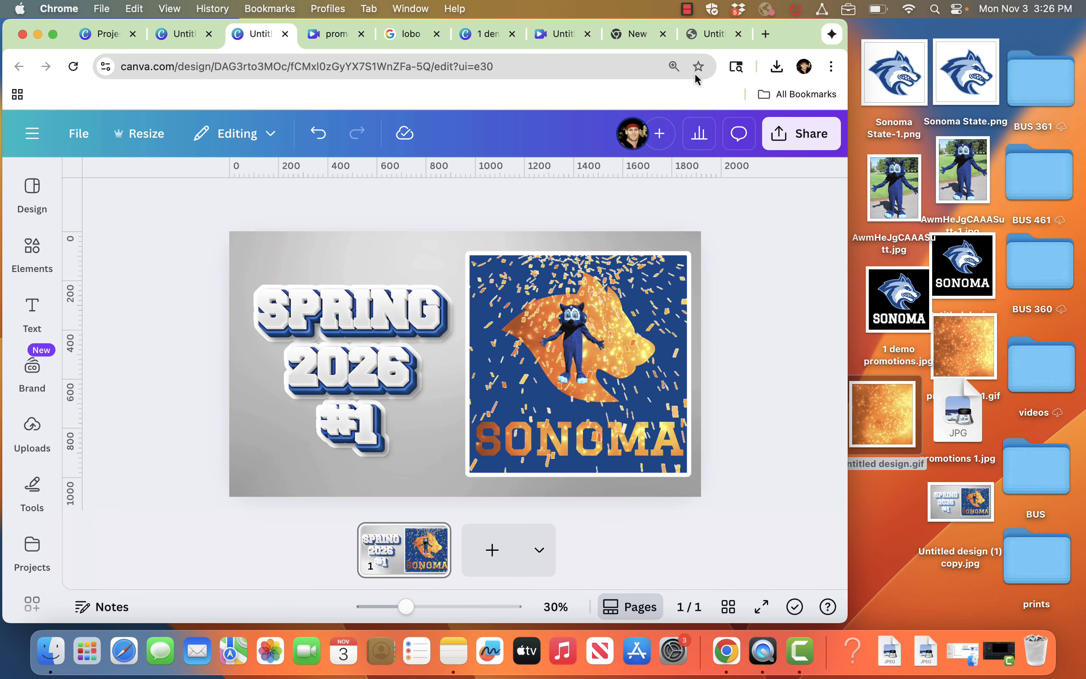
left_click(75, 136)
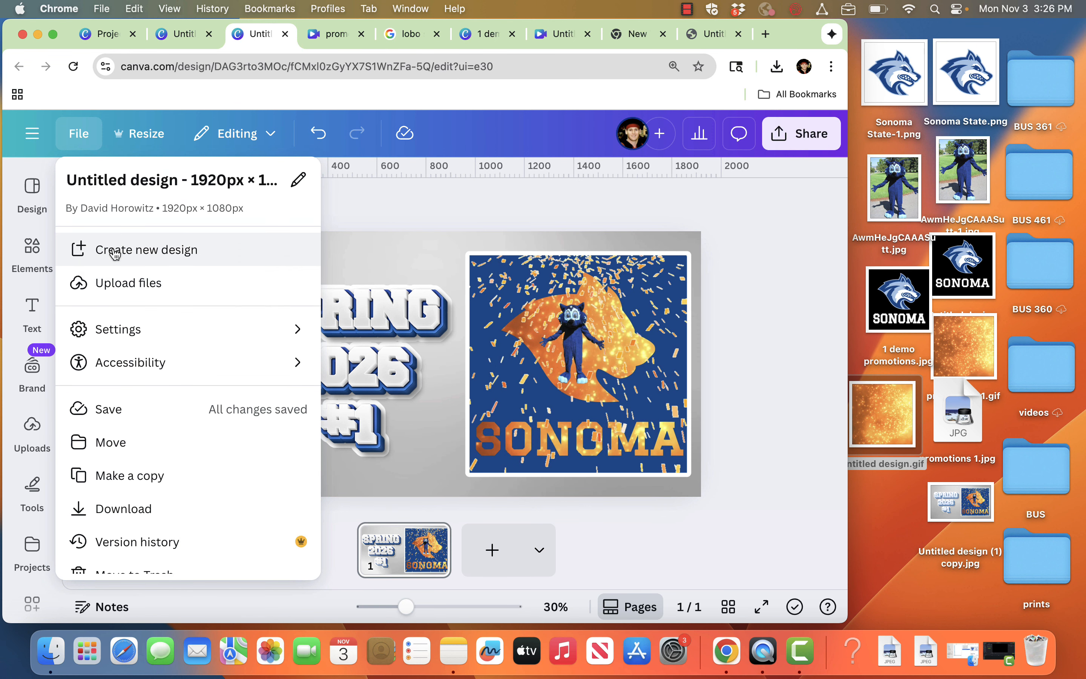
left_click(112, 249)
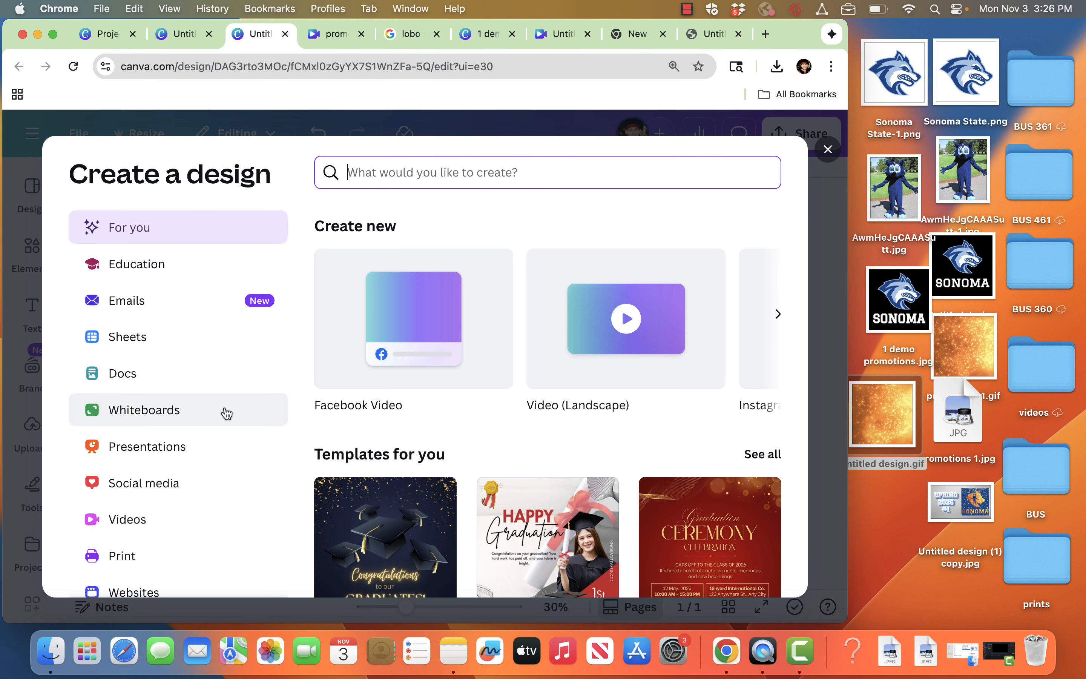
scroll(223, 412, "down", 3)
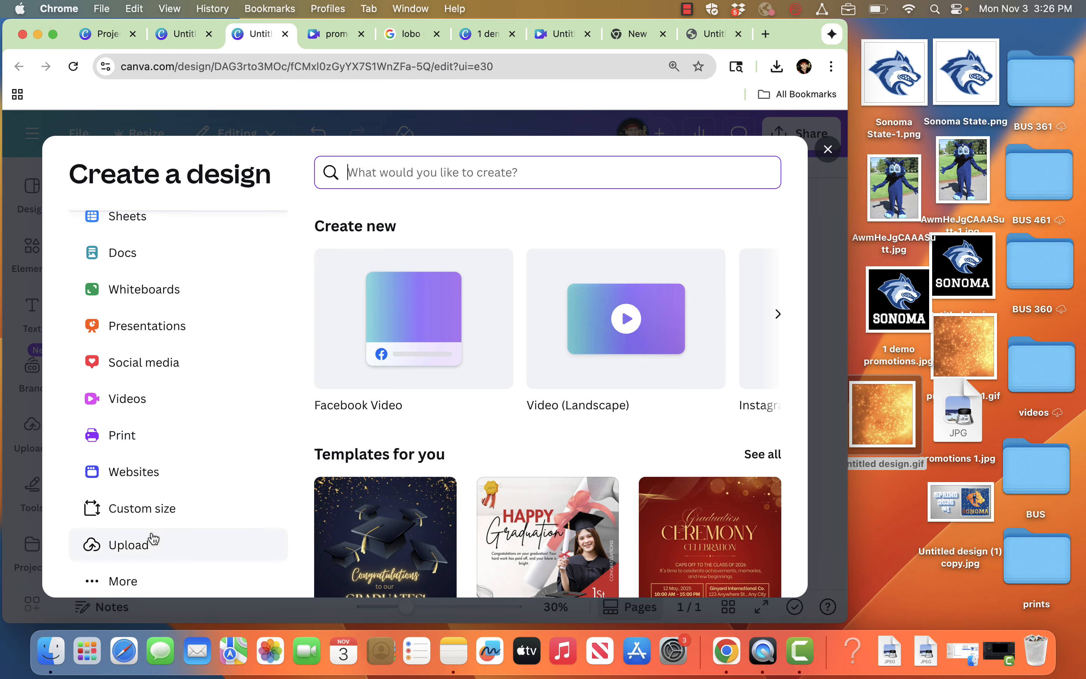
left_click(158, 521)
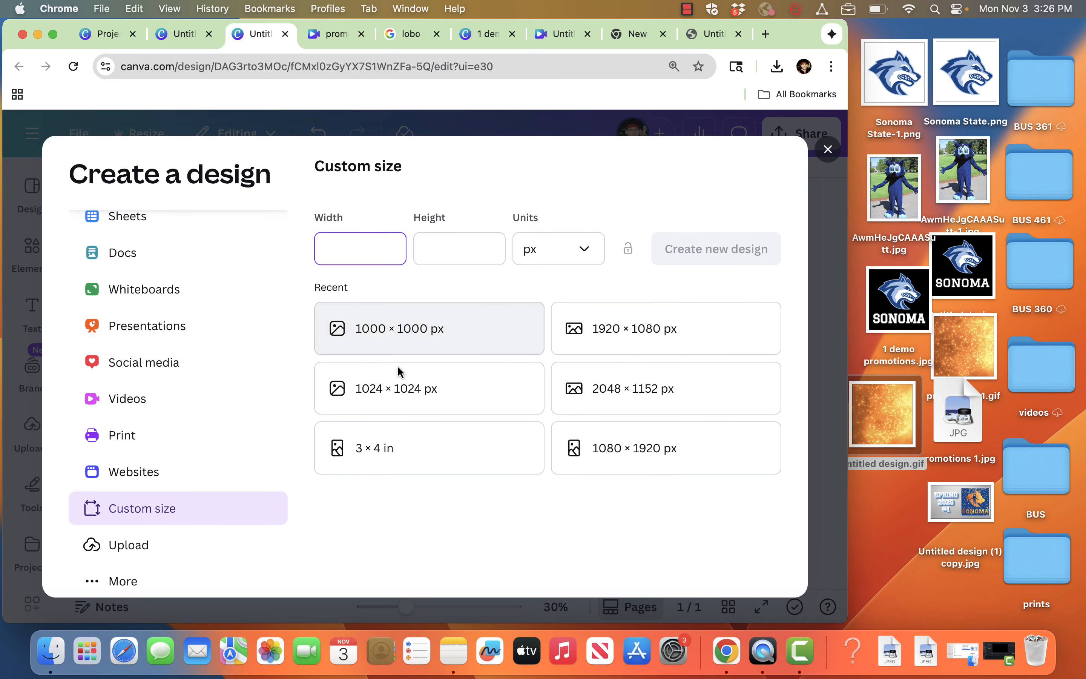
left_click(614, 332)
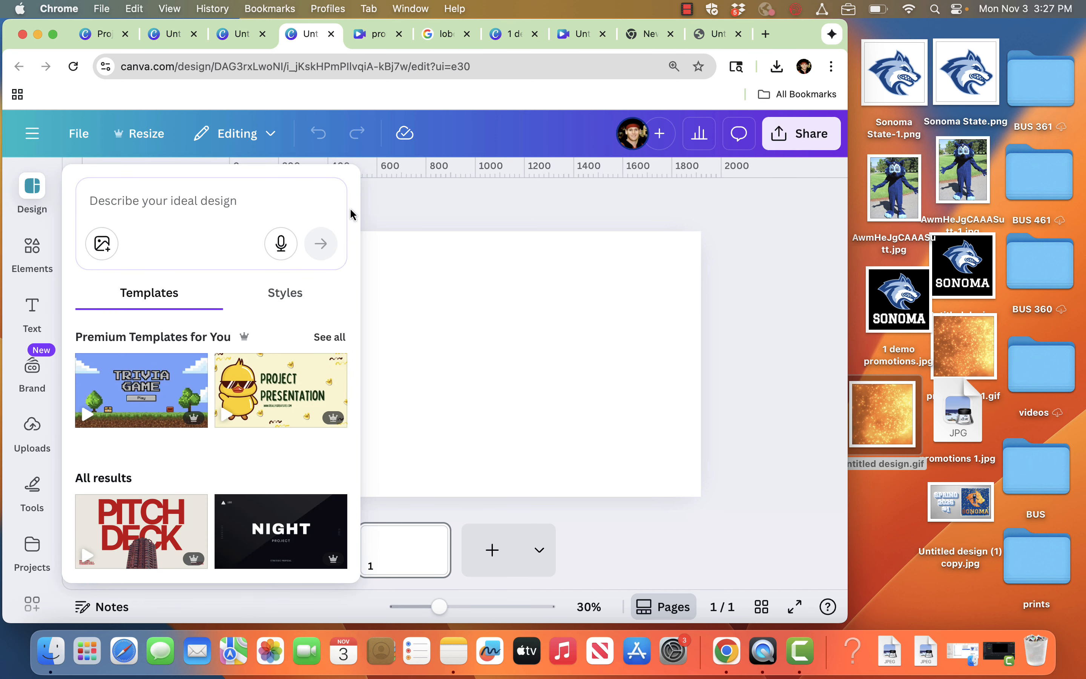
left_click(419, 193)
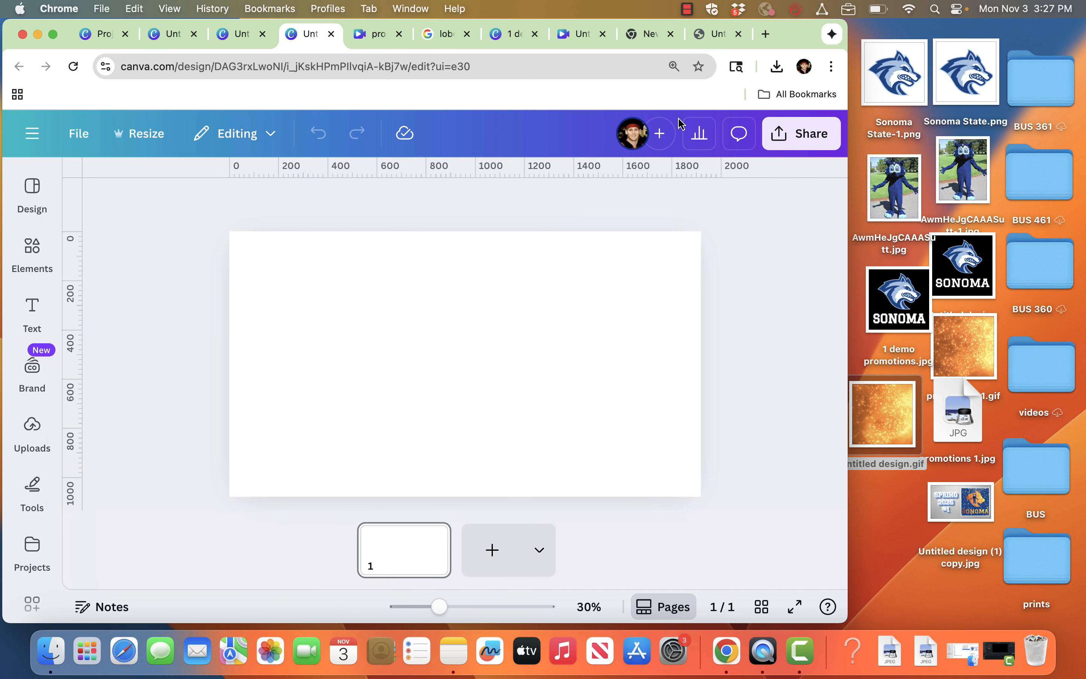
Add the downloaded Untitled design (1).jpg to the blank page and enlarge it to nearly fill the page's right half
left_click(777, 67)
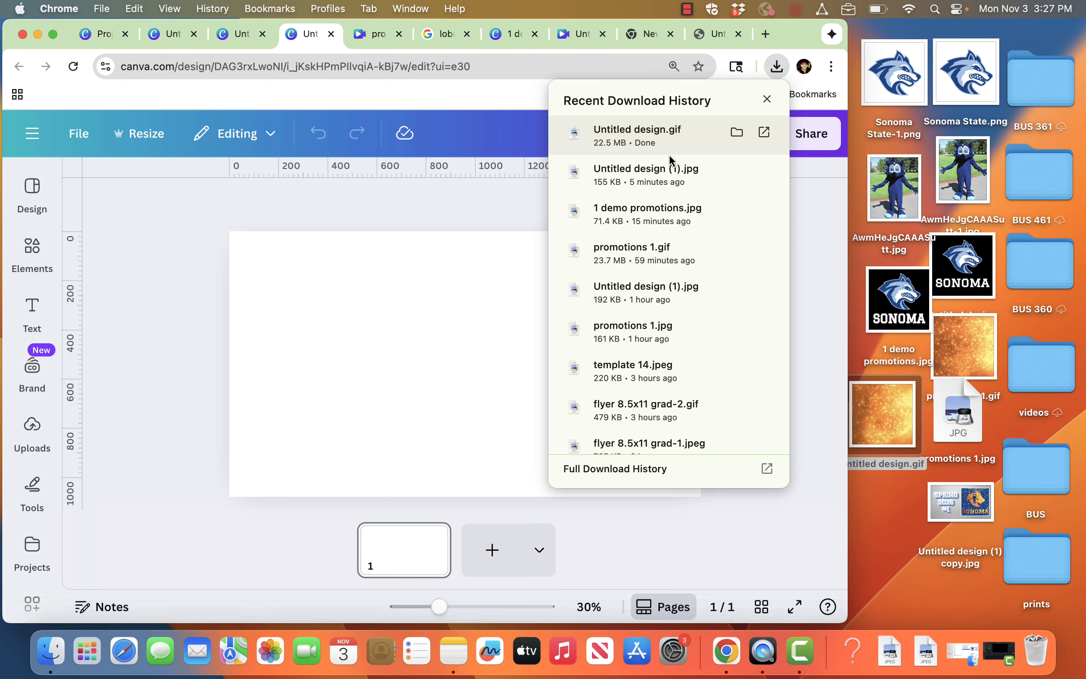
left_click_drag(623, 176, 555, 342)
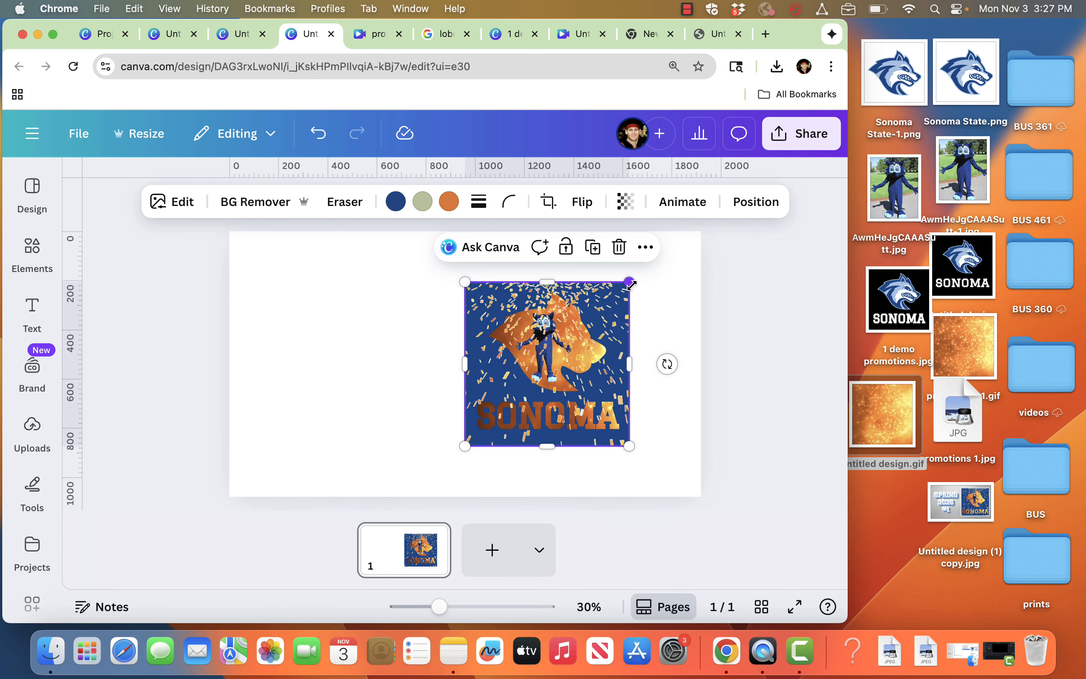
mouse_move(630, 283)
left_mouse_down()
mouse_move(673, 251)
mouse_move(615, 292)
mouse_move(684, 290)
mouse_move(641, 297)
left_mouse_up()
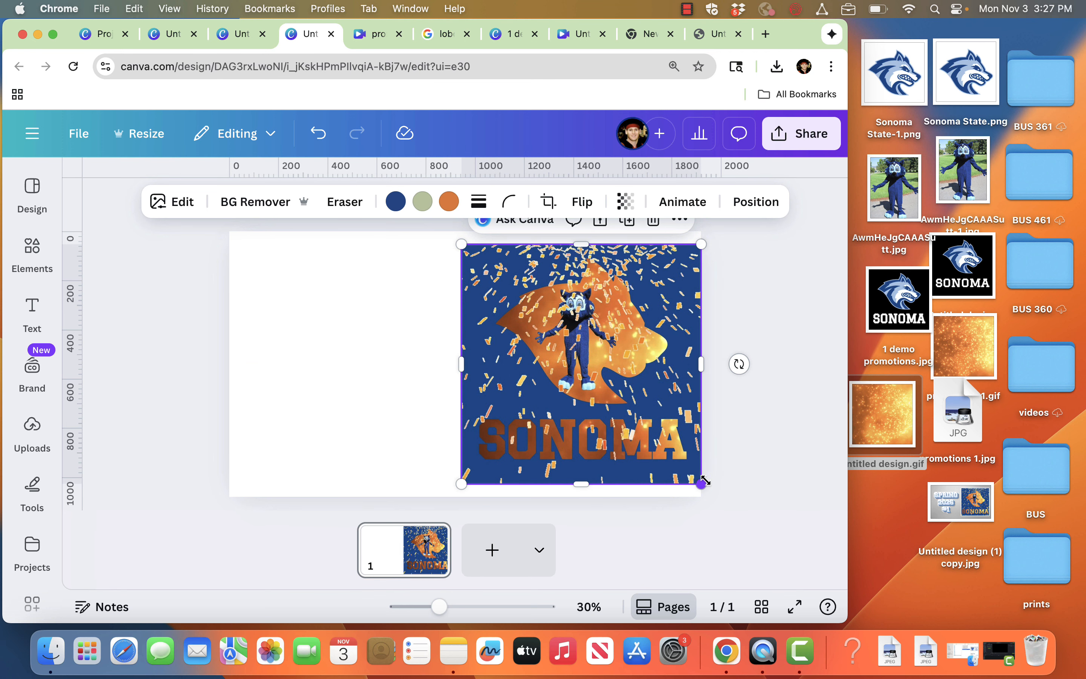
left_click_drag(701, 481, 694, 476)
left_click(432, 358)
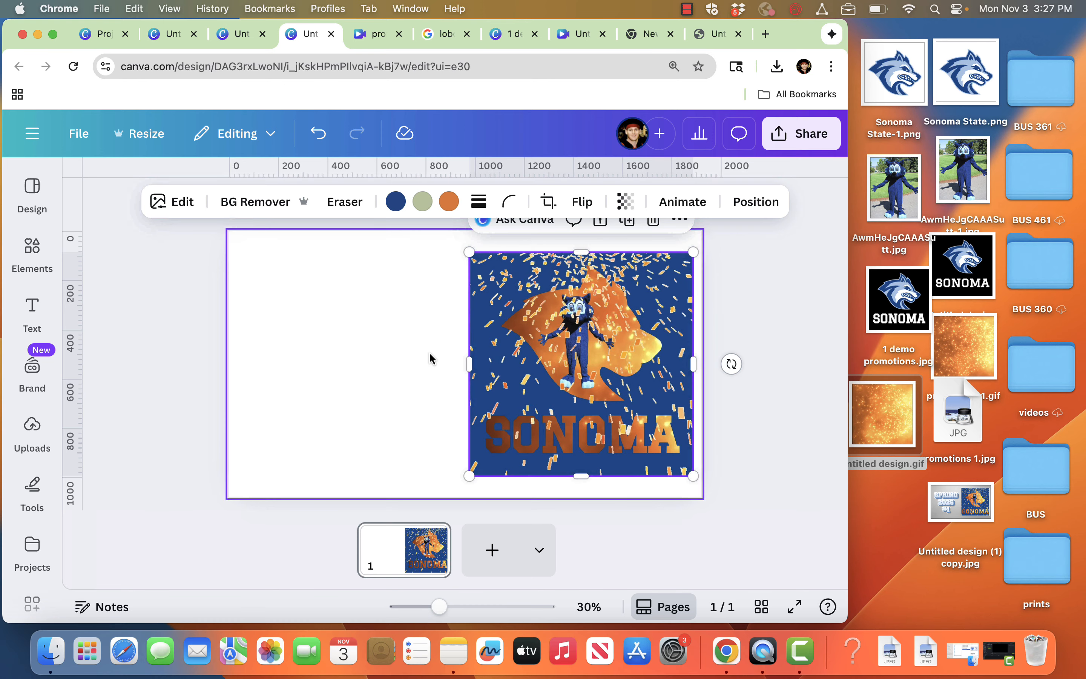
Find the Text Studio app among the text styling apps and choose its Yellow White 3D effect for the SPRING 2026 #1 text
left_click(33, 603)
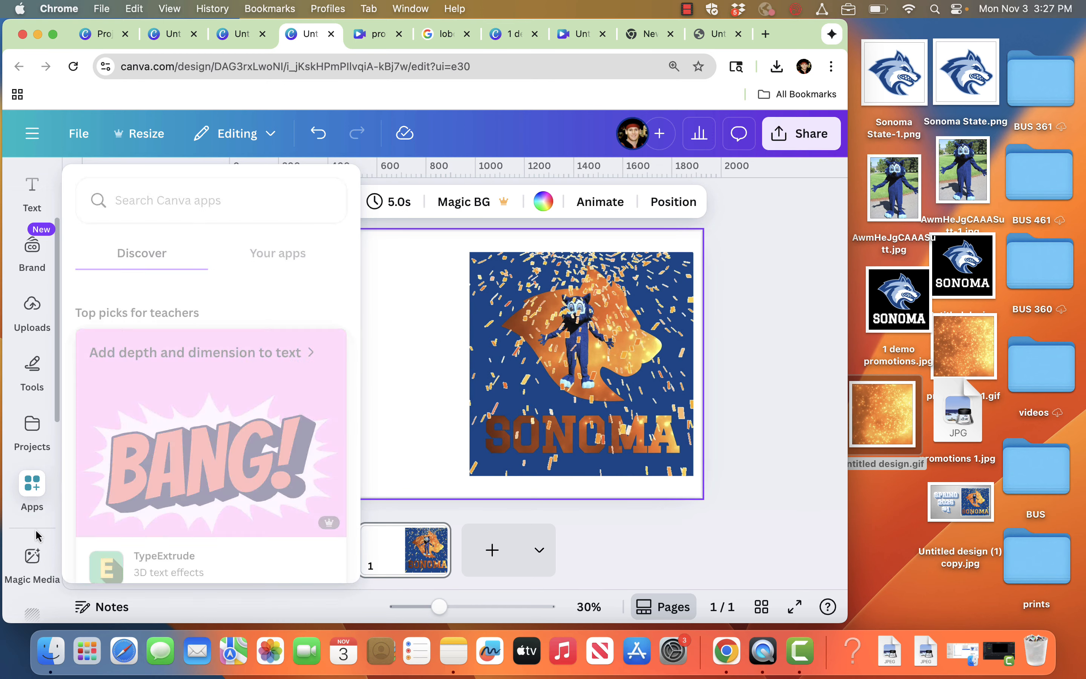
scroll(37, 534, "down", 1)
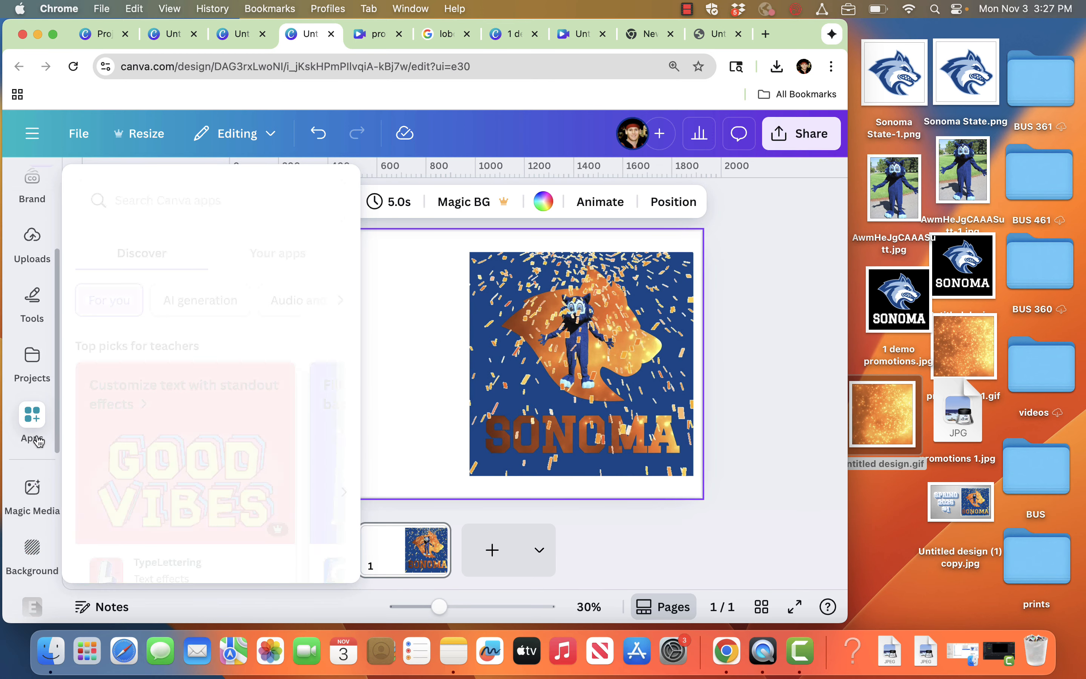
left_click(36, 440)
left_click(343, 295)
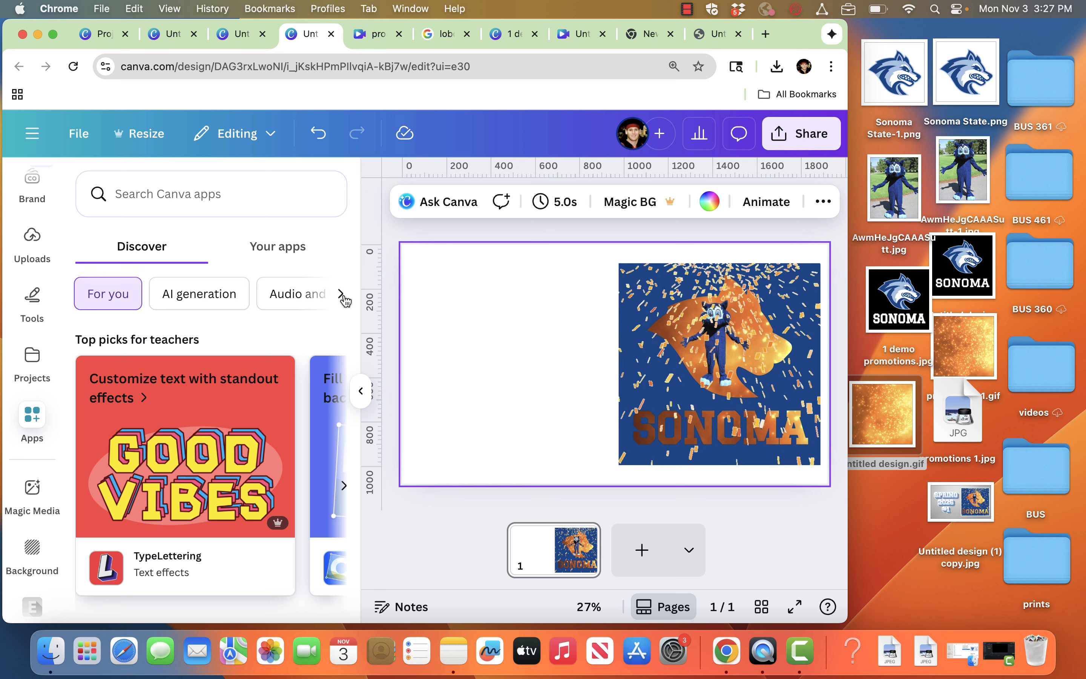
left_click(344, 296)
left_click(153, 294)
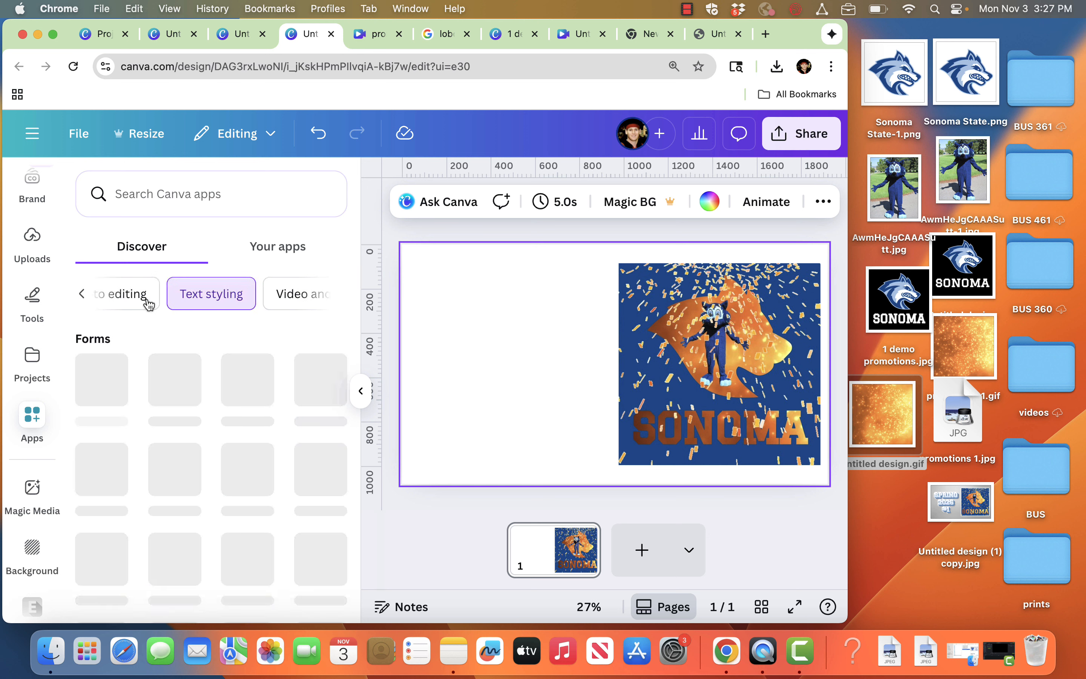
scroll(266, 521, "down", 2)
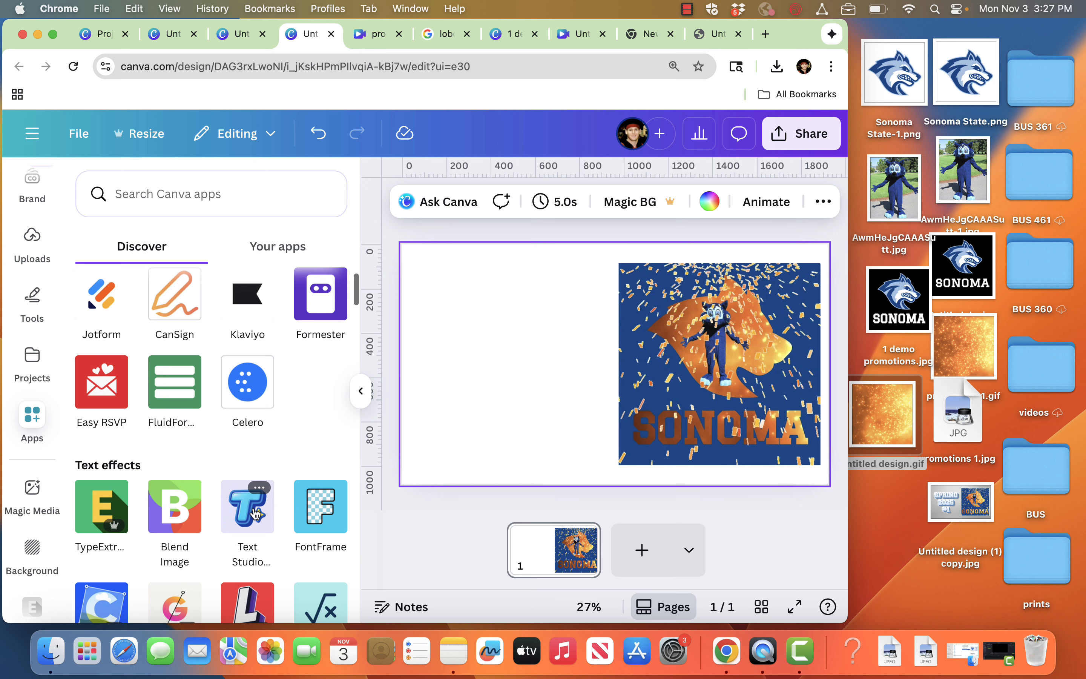
left_click(250, 511)
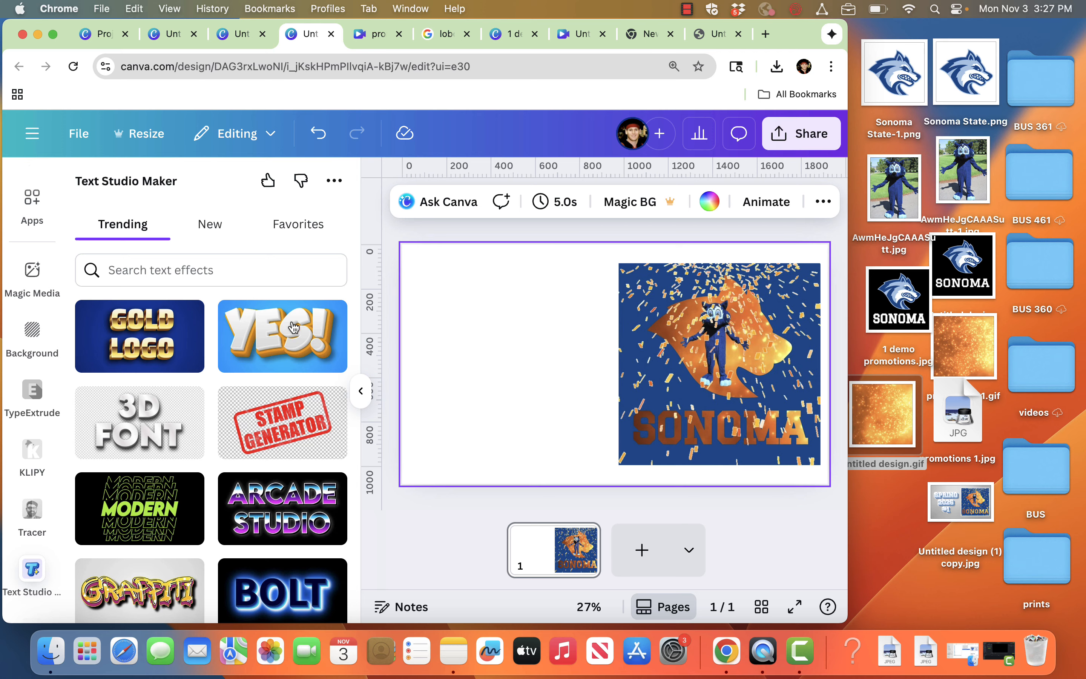
left_click(294, 332)
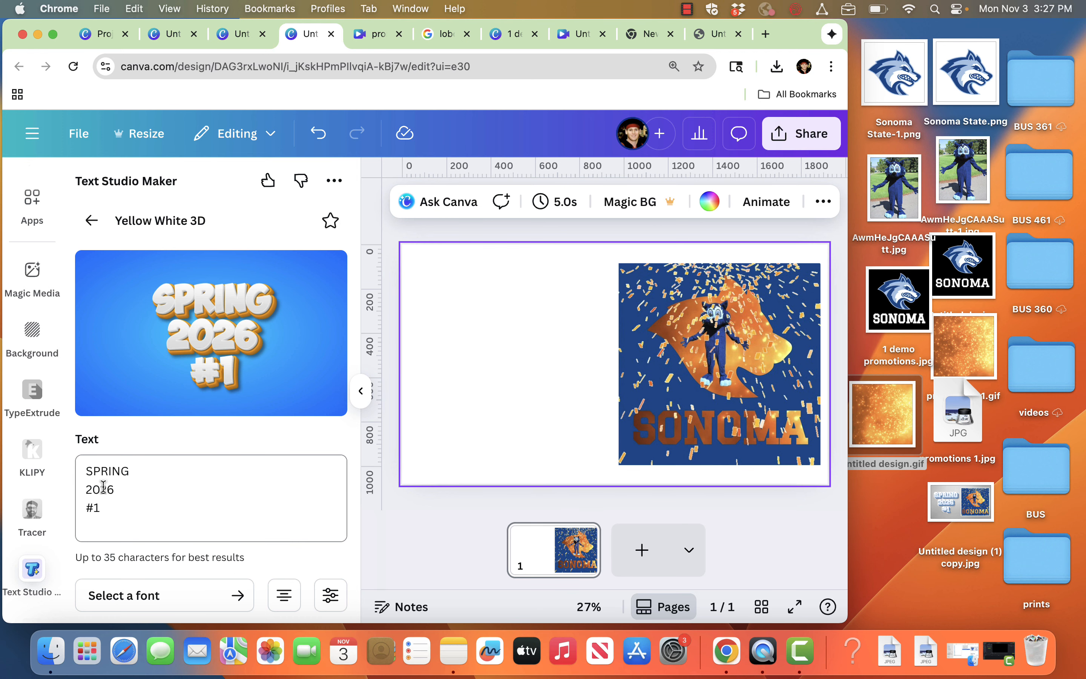
Search the effect's font library for "collegiate" and apply CollegiateBlackFLF Regular to the SPRING 2026 #1 text
scroll(111, 515, "down", 3)
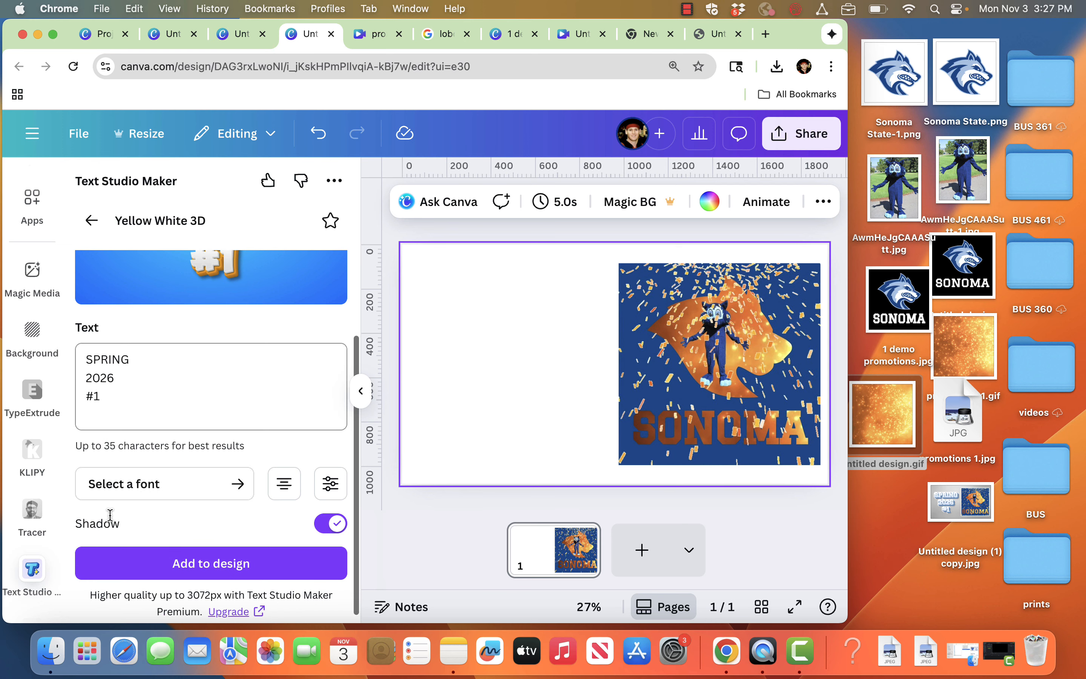
left_click(170, 483)
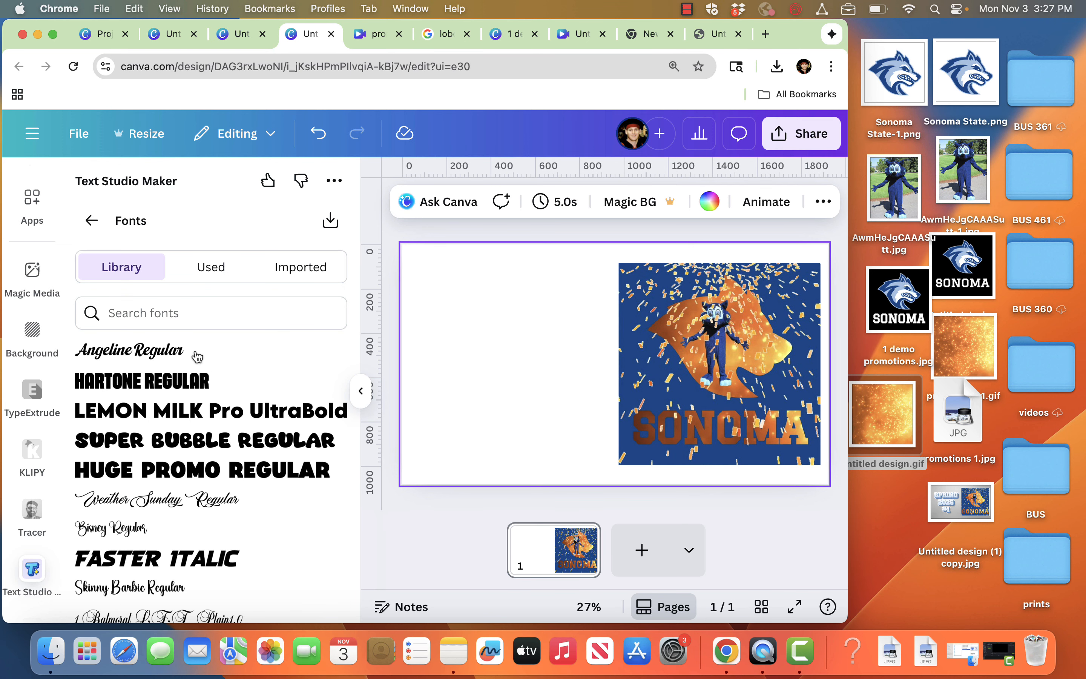
left_click(163, 314)
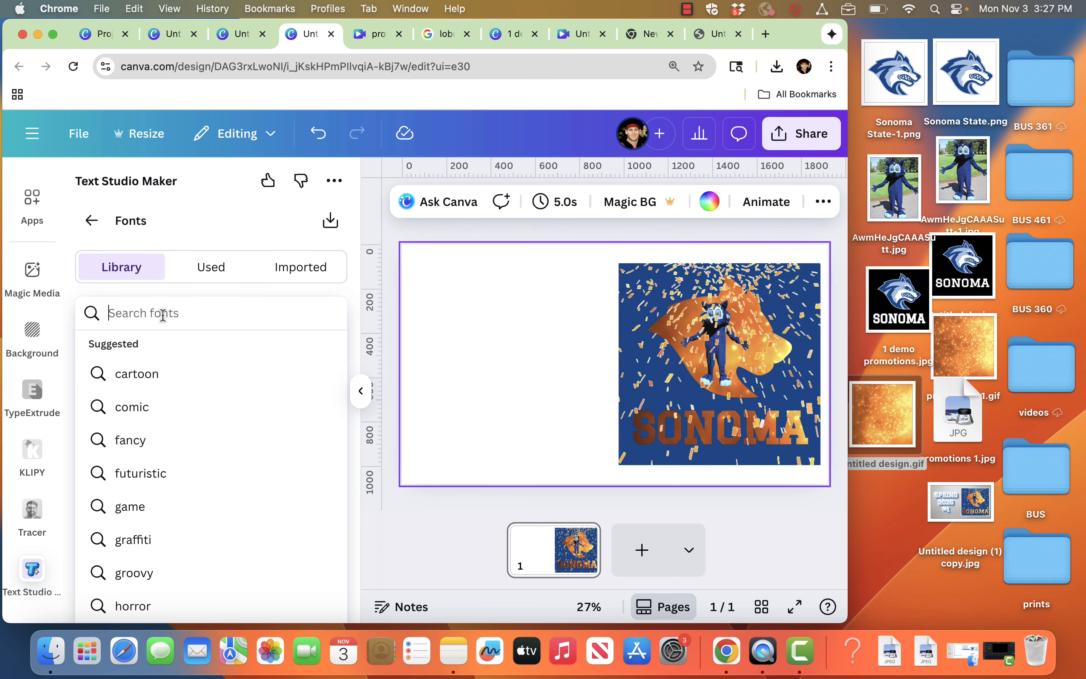
type("collegiate")
key("Return")
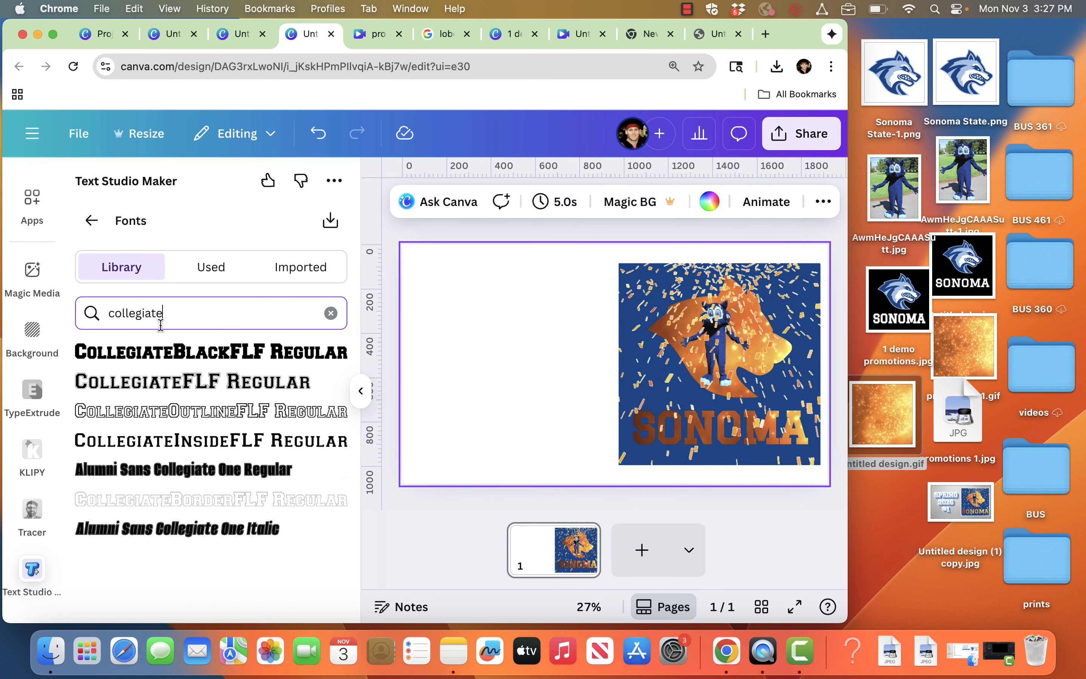
left_click(164, 353)
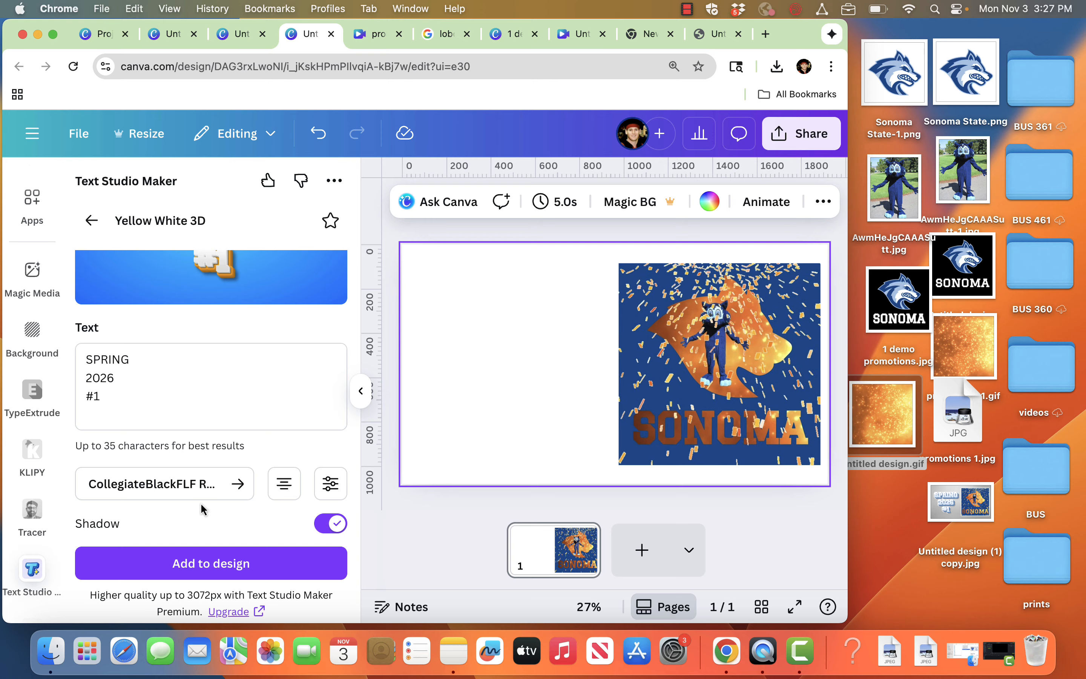
Add the 3D SPRING 2026 #1 text to the design, enlarge it to fill the page's left half, and align it vertically beside the SONOMA image
left_click(240, 563)
left_click_drag(585, 341, 524, 335)
left_click_drag(450, 437, 396, 485)
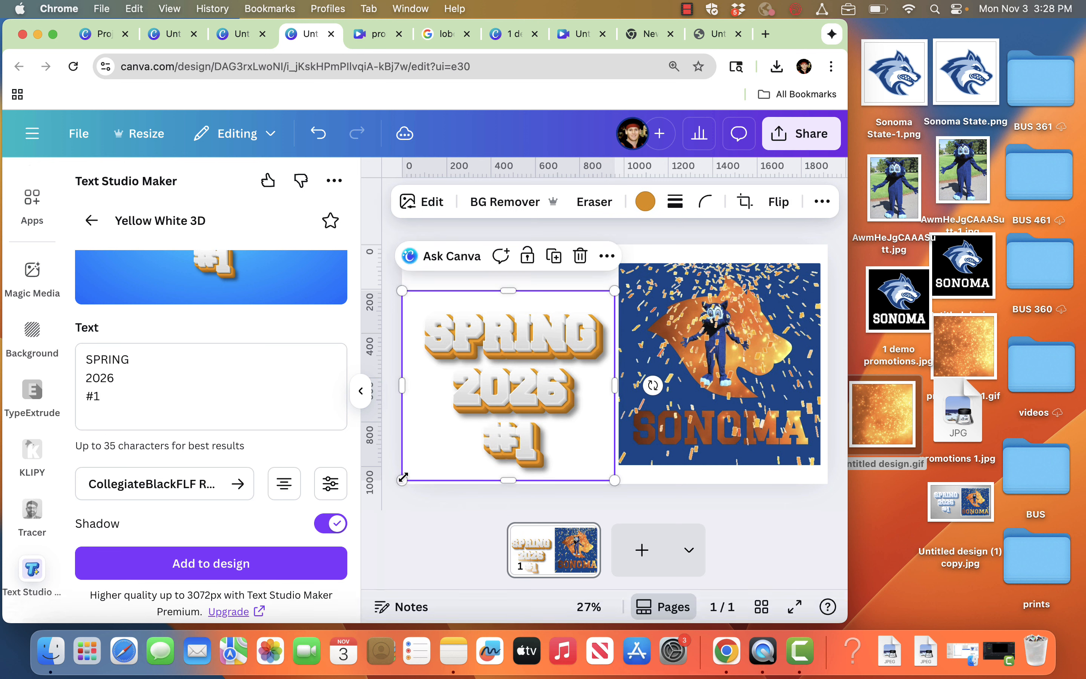
left_click_drag(481, 409, 478, 382)
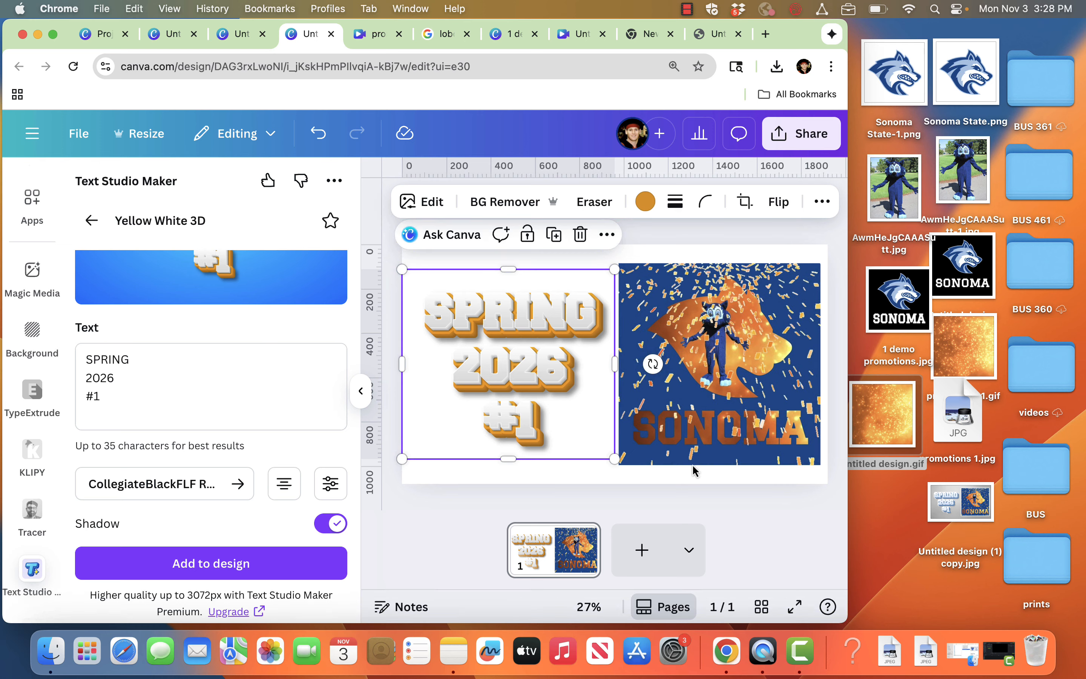
left_click(685, 515)
mouse_move(918, 97)
left_mouse_down()
mouse_move(646, 453)
mouse_move(617, 417)
mouse_move(914, 115)
left_mouse_up()
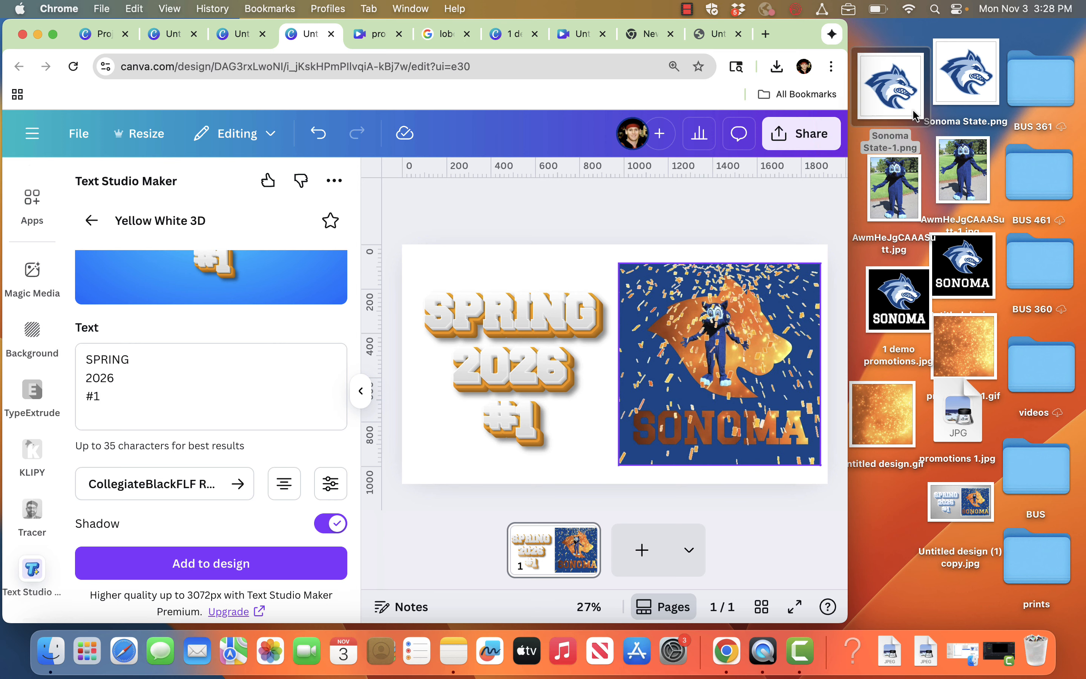
Recolor the orange sides of the SPRING 2026 #1 text with the dark blue from the SONOMA image's photo colors
left_click(557, 354)
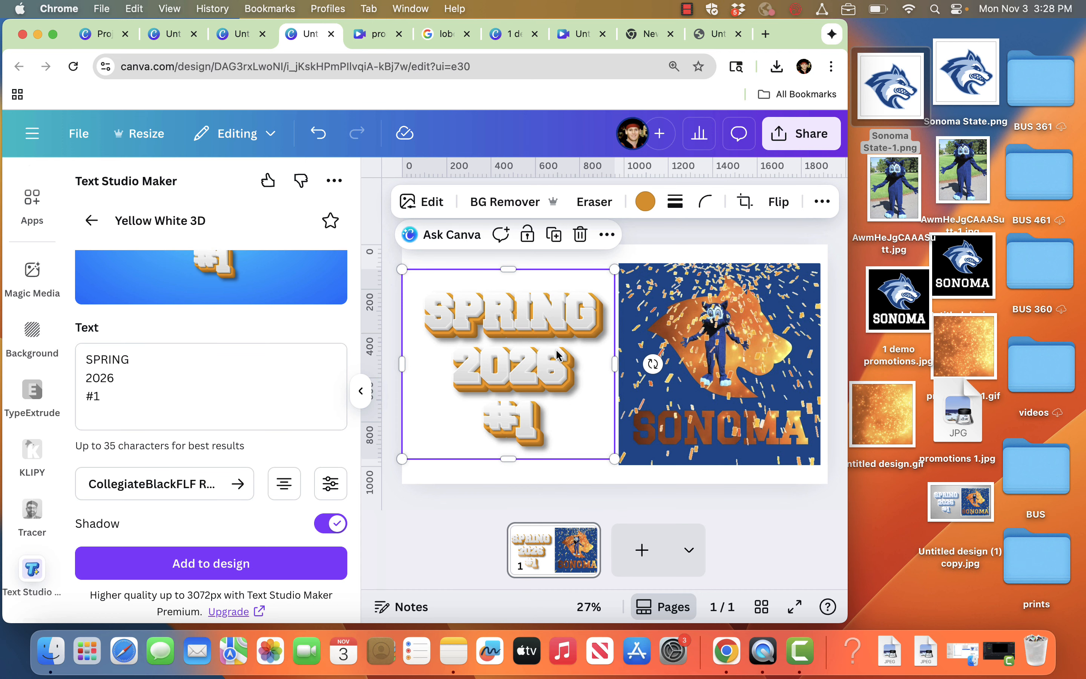
left_click(645, 202)
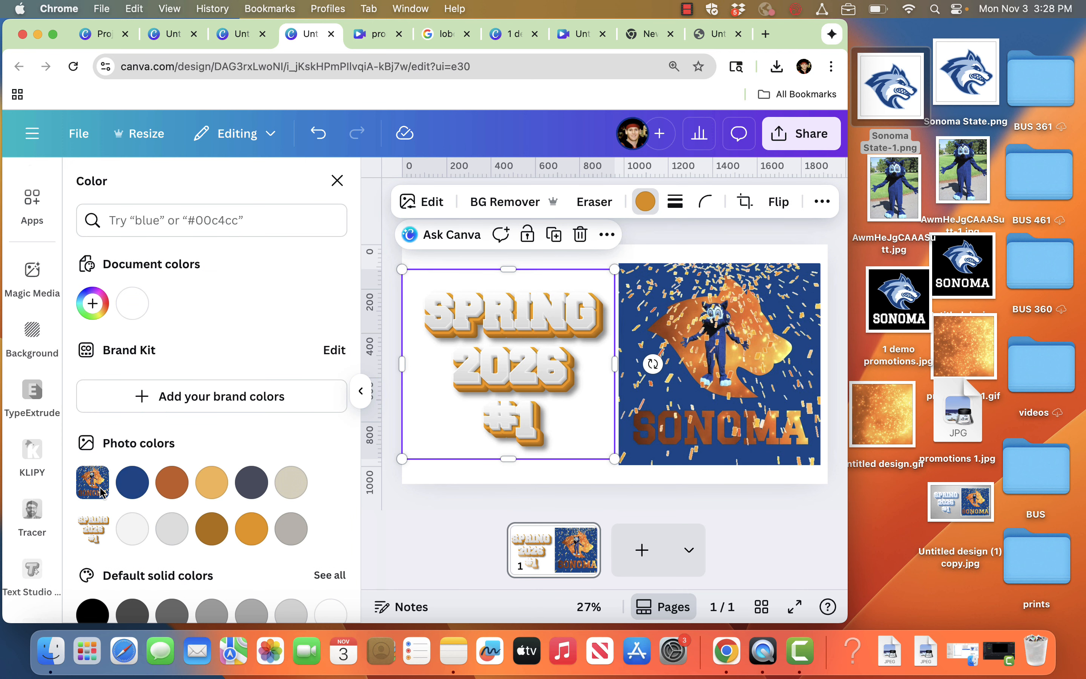
left_click(130, 493)
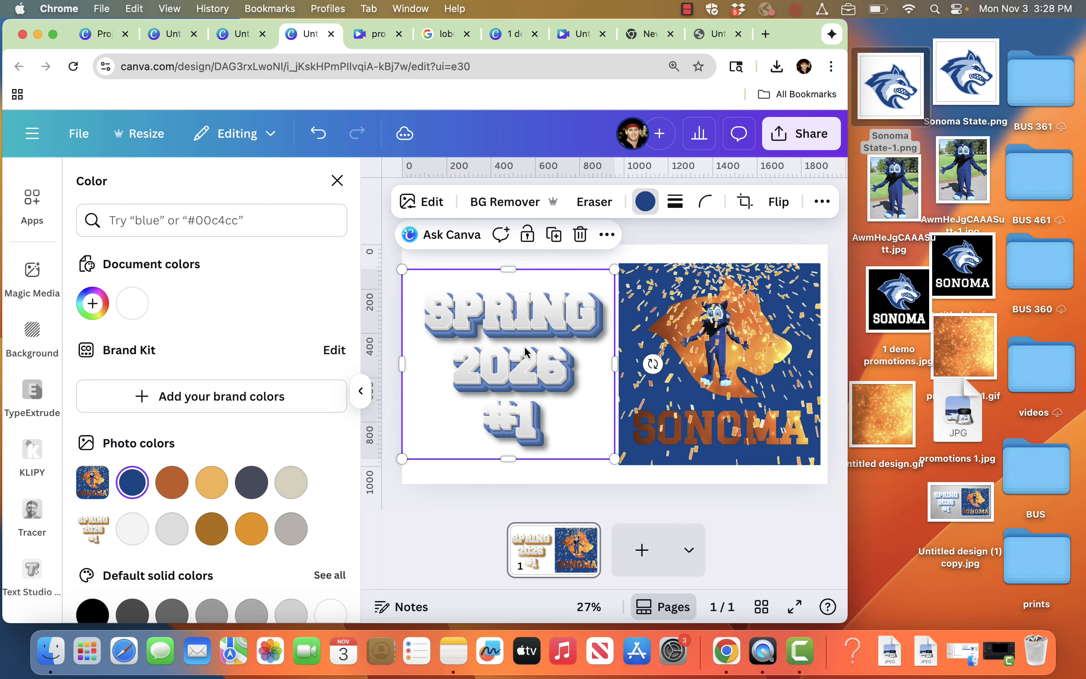
Set the SPRING 2026 #1 text image's sharpness and clarity to 100 each
left_click(423, 202)
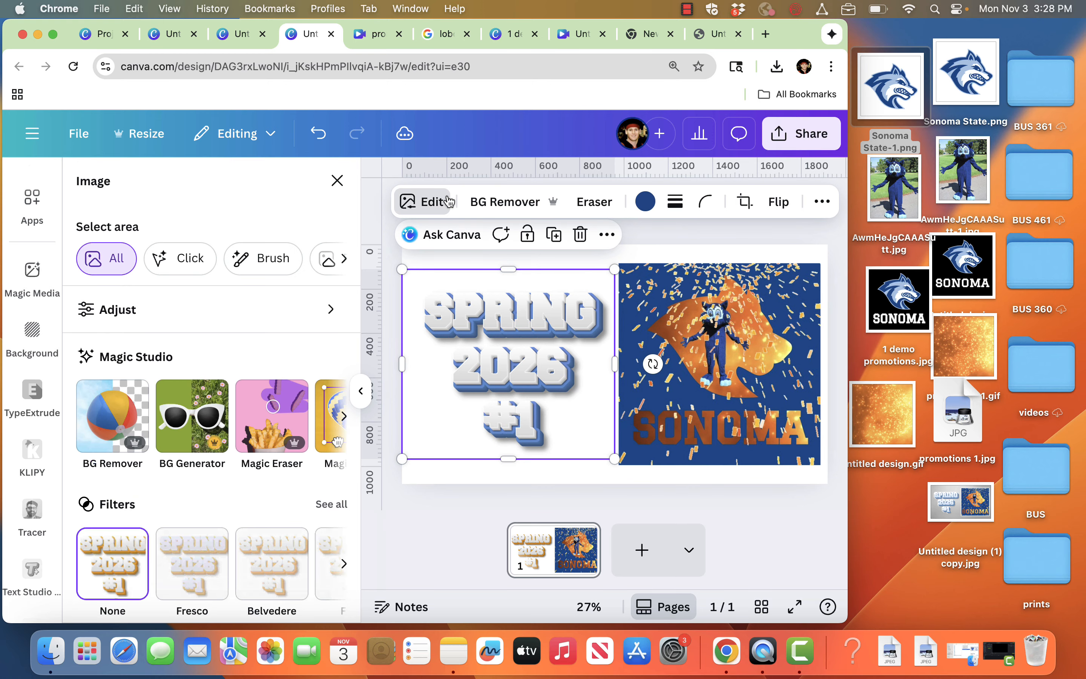
left_click(131, 313)
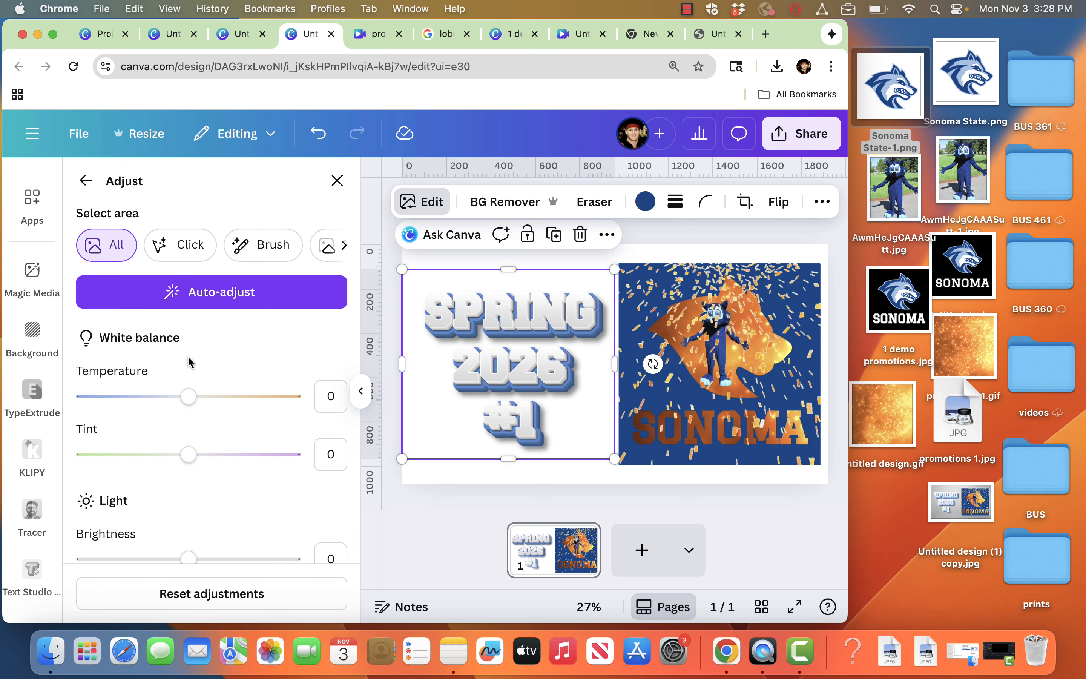
scroll(203, 456, "down", 5)
left_click_drag(189, 416, 292, 416)
left_click_drag(188, 475, 292, 474)
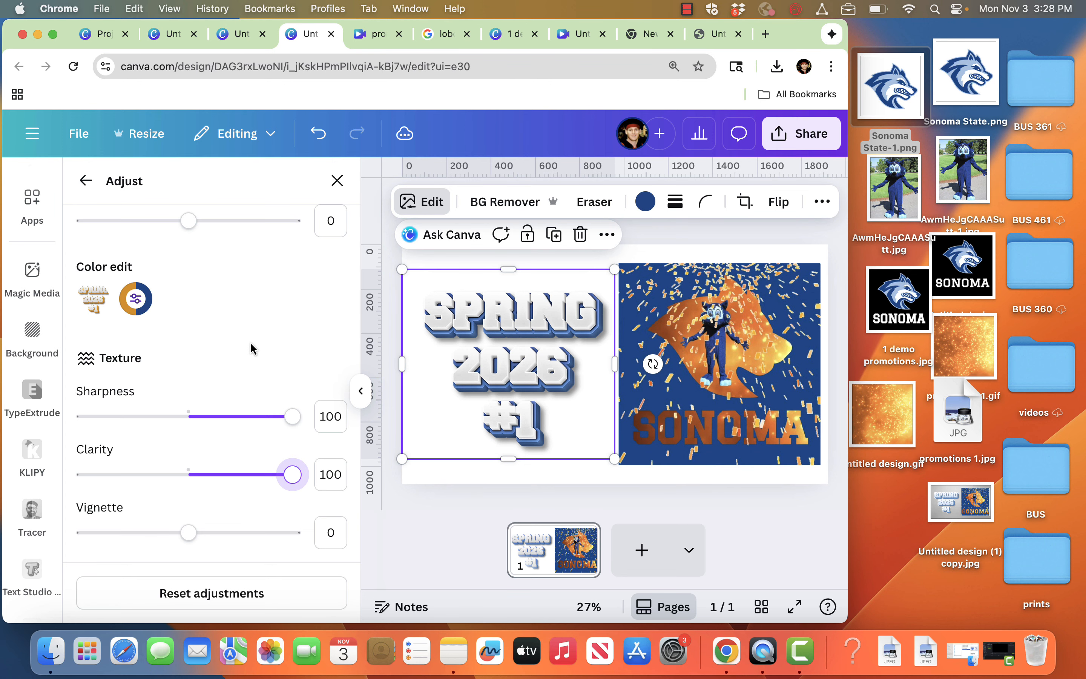
Adjust the SPRING 2026 #1 text image's light to contrast 44, shadows -50, blacks 23 and whites -35
scroll(251, 344, "up", 5)
scroll(250, 342, "up", 1)
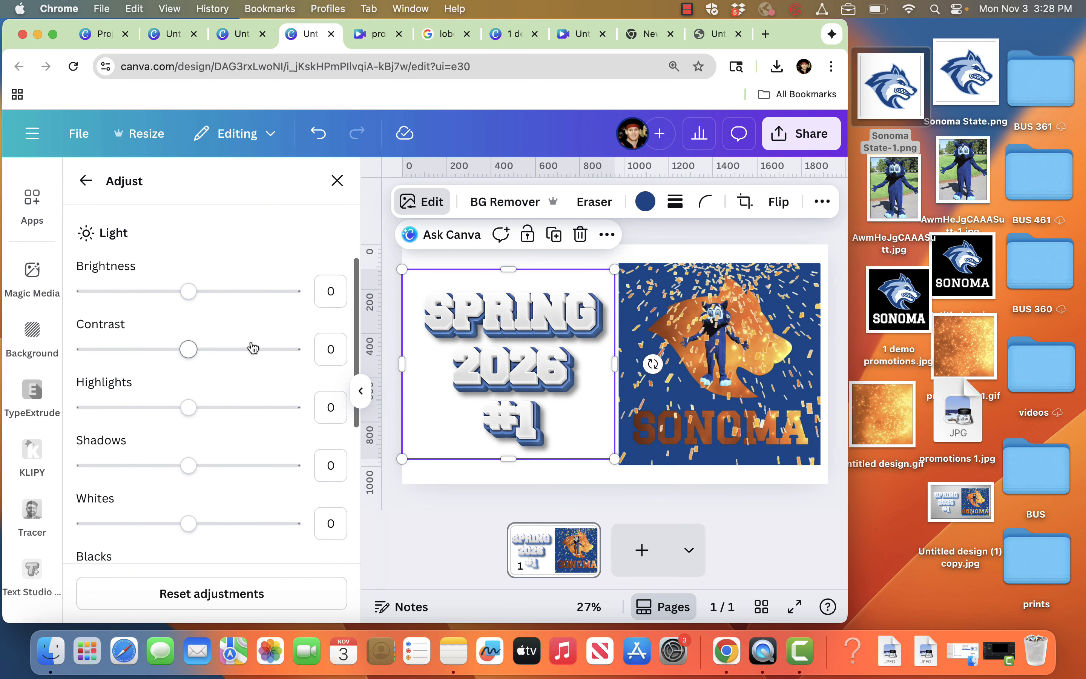
scroll(253, 348, "up", 8)
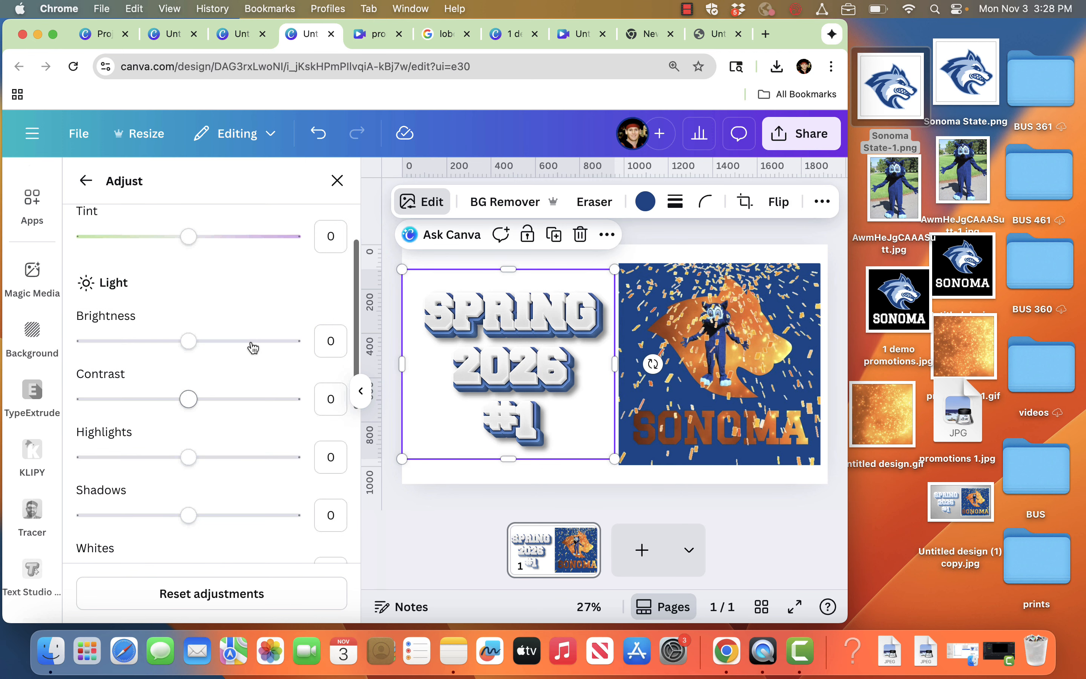
scroll(250, 342, "down", 5)
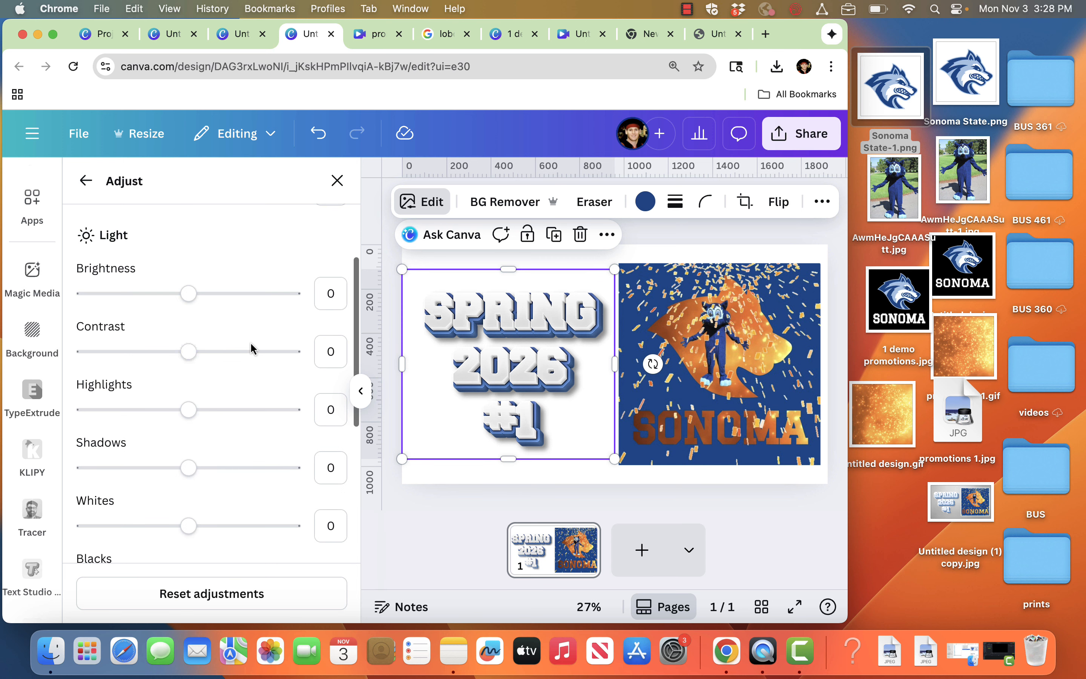
left_click_drag(189, 352, 235, 354)
scroll(213, 424, "down", 3)
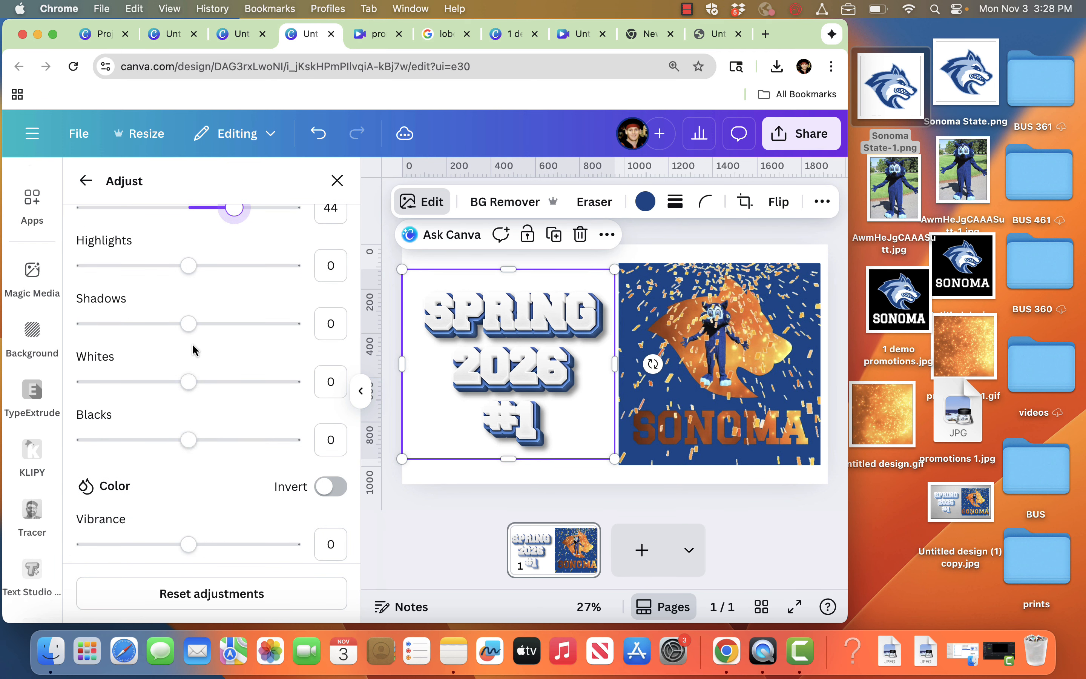
left_click_drag(189, 323, 134, 323)
left_click_drag(189, 440, 215, 441)
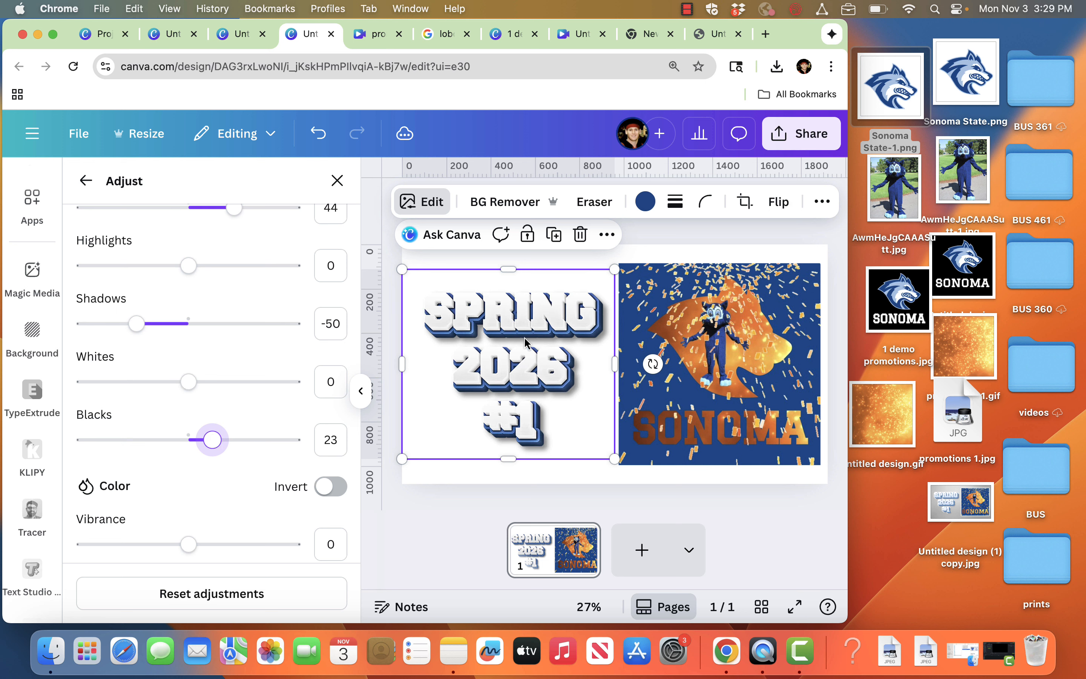
left_click_drag(189, 382, 154, 389)
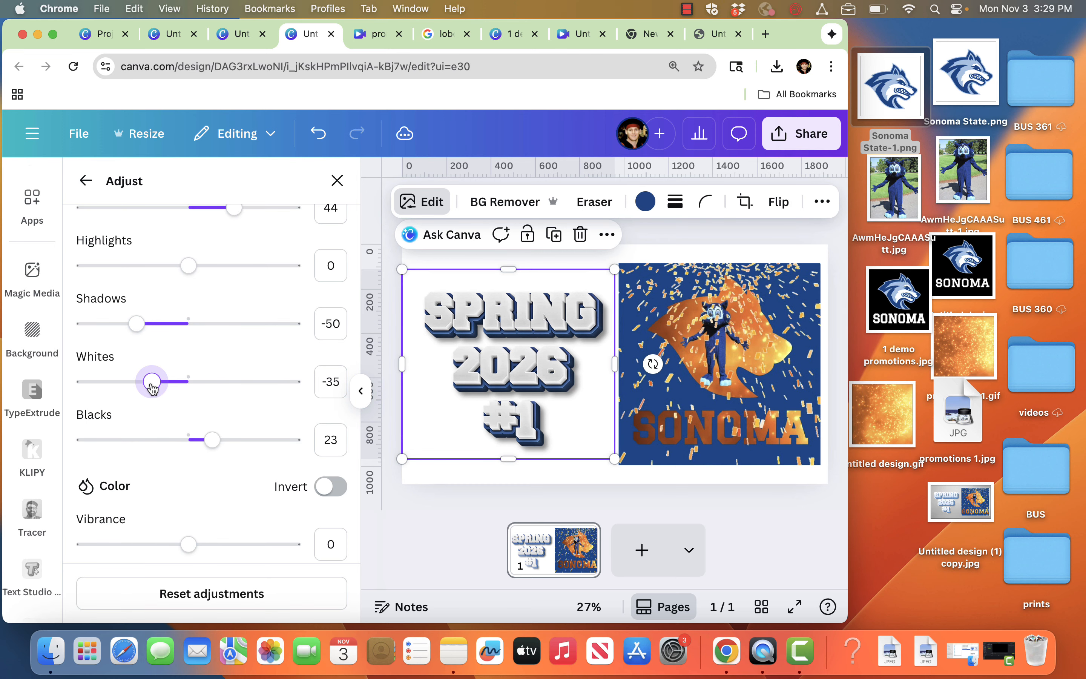
left_click(644, 261)
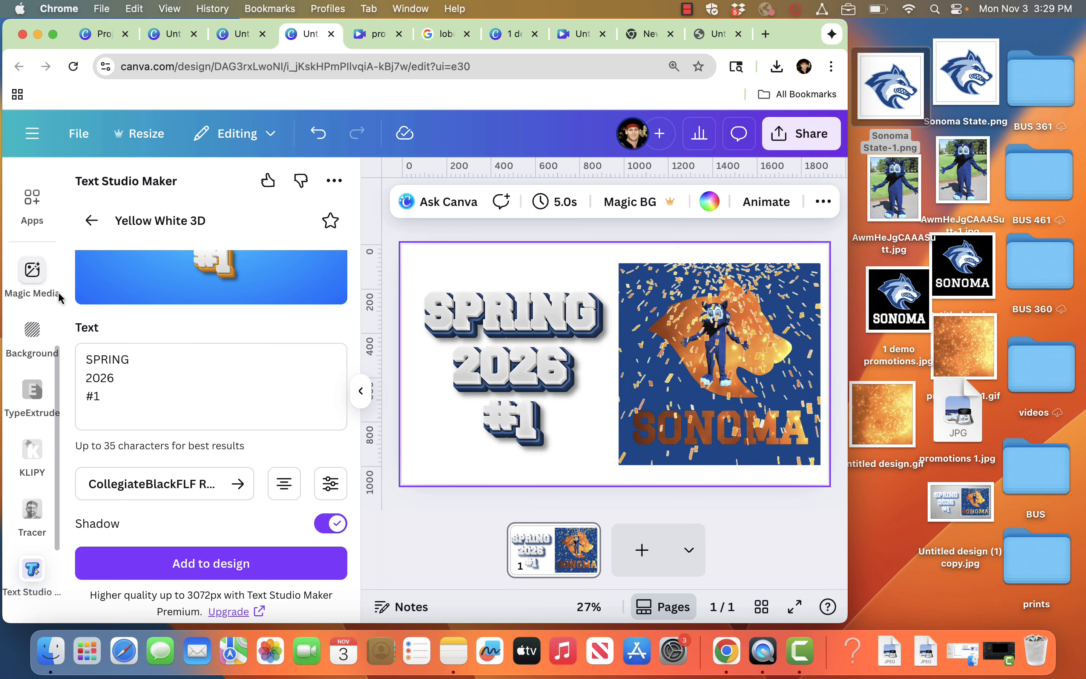
Search the elements for "gray radial gradient" photos and place the brownish-gray gradient with a white center so it fills the whole page
scroll(40, 225, "up", 3)
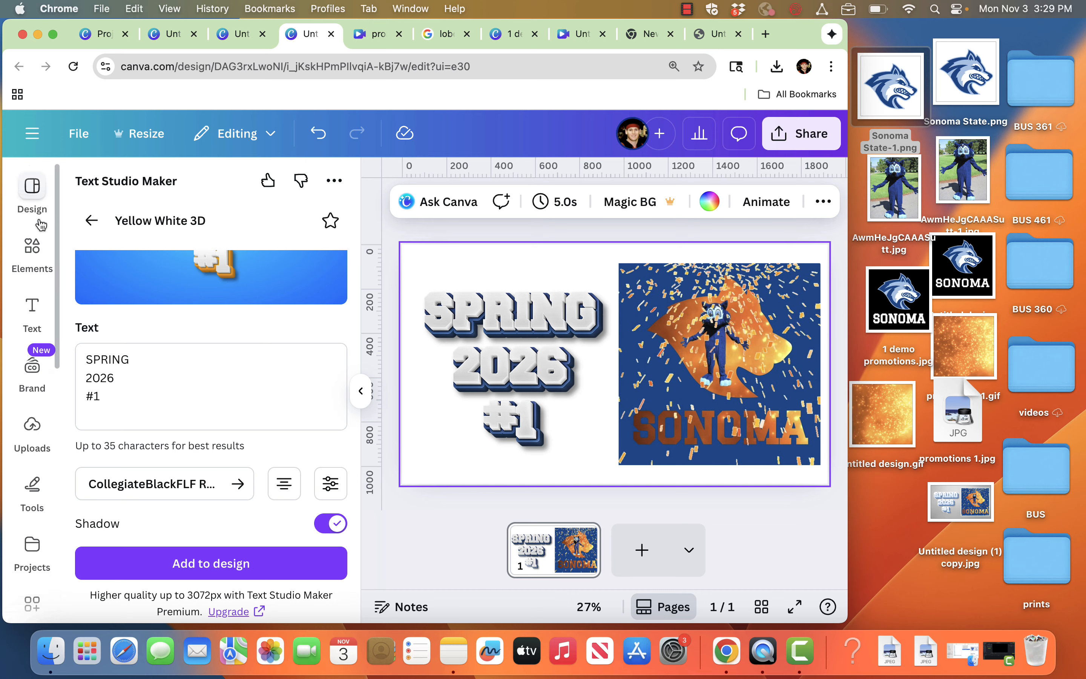
left_click(32, 247)
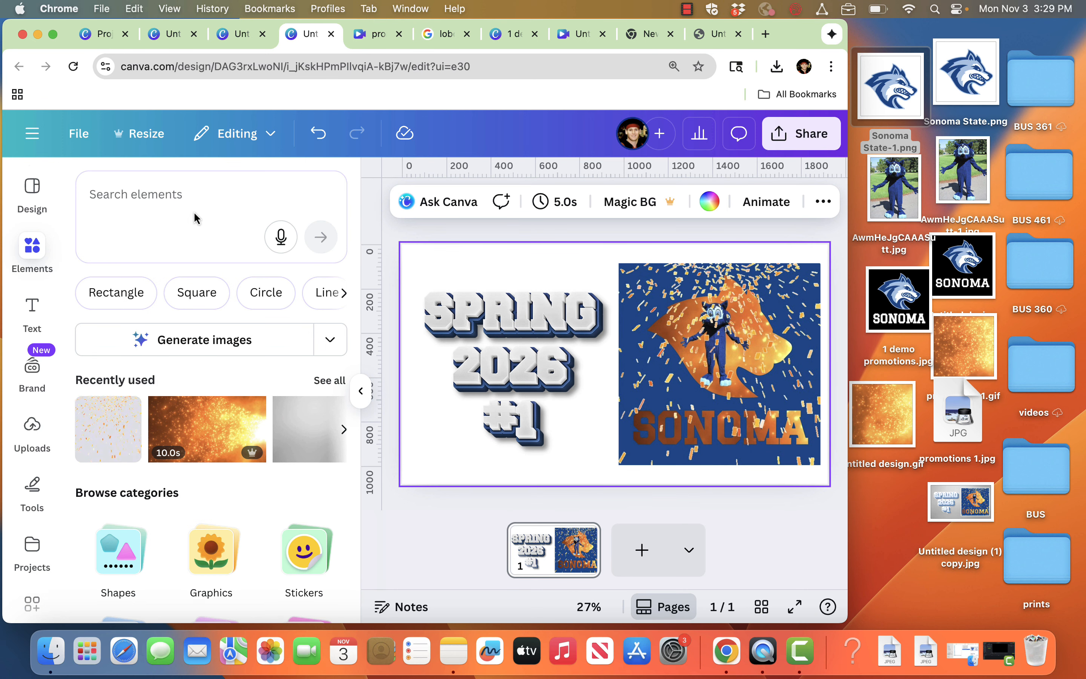
left_click(174, 193)
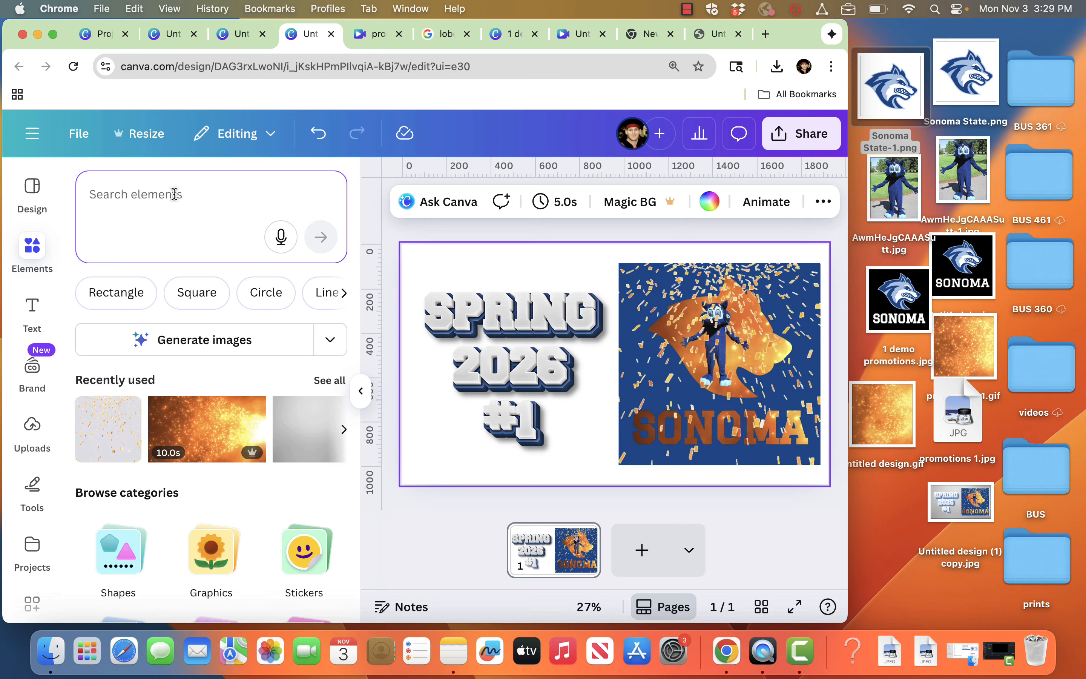
type("gray radial")
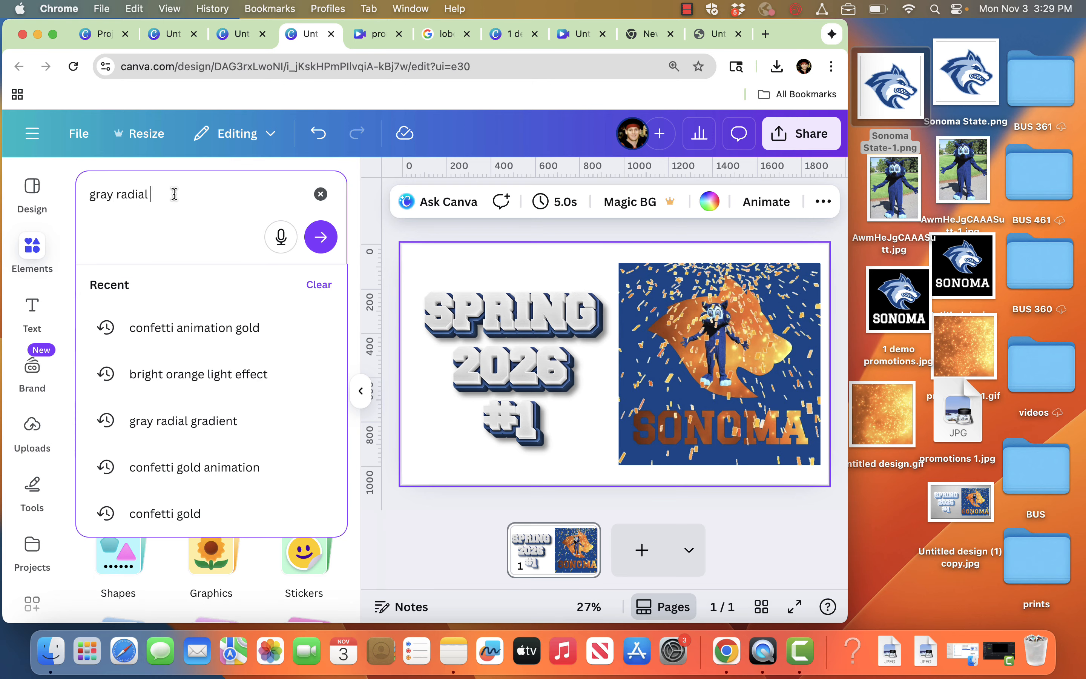
type(" gradient")
key("Return")
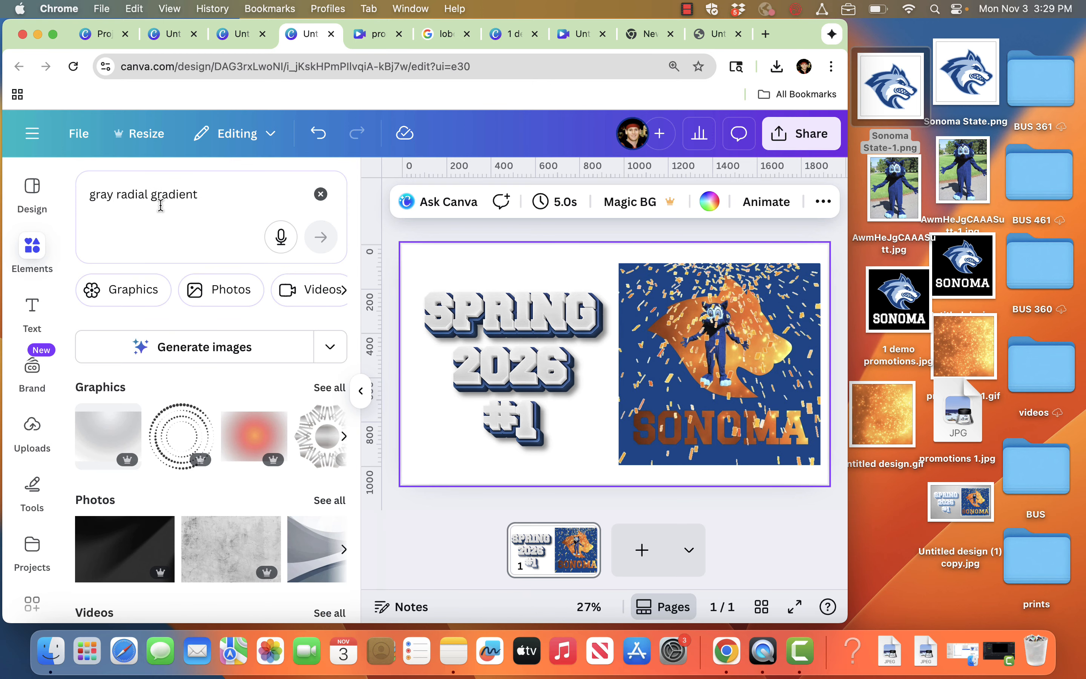
left_click(231, 290)
scroll(213, 393, "down", 4)
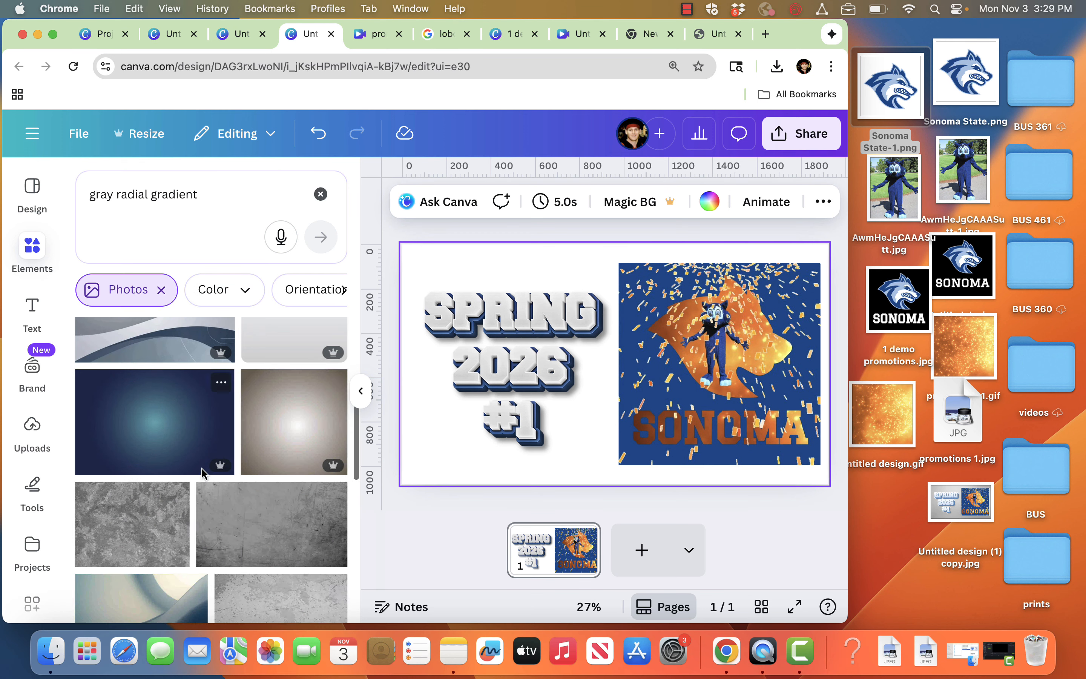
left_click_drag(303, 421, 456, 261)
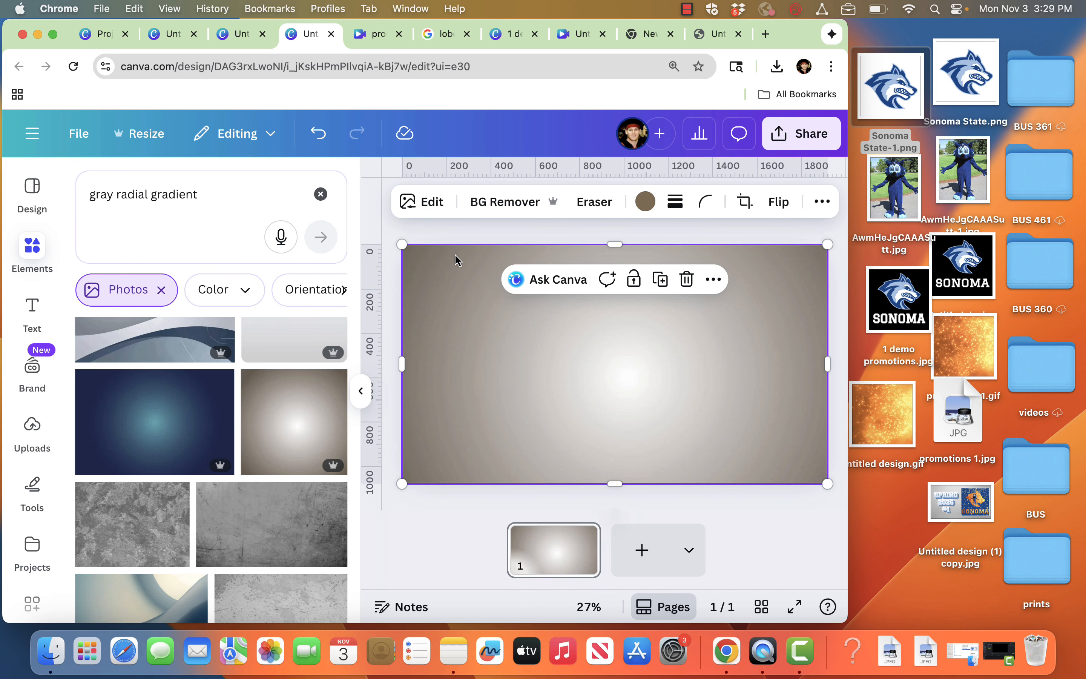
Send the brownish-gray radial gradient photo to the back, behind the SPRING 2026 #1 text and the SONOMA image
left_click(713, 279)
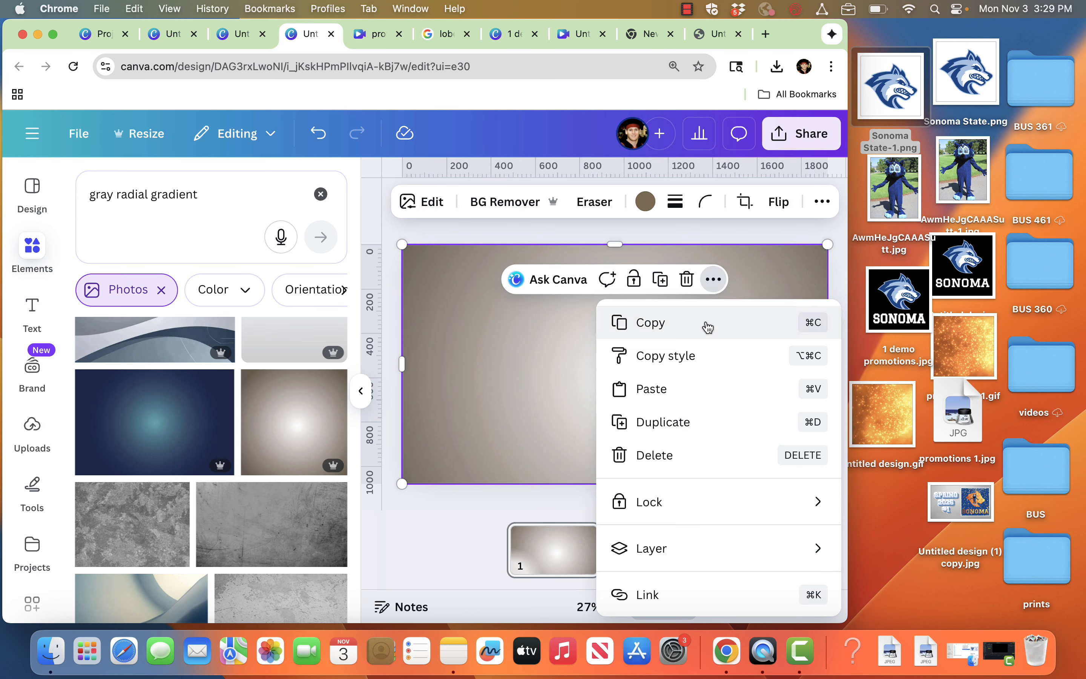
mouse_move(671, 551)
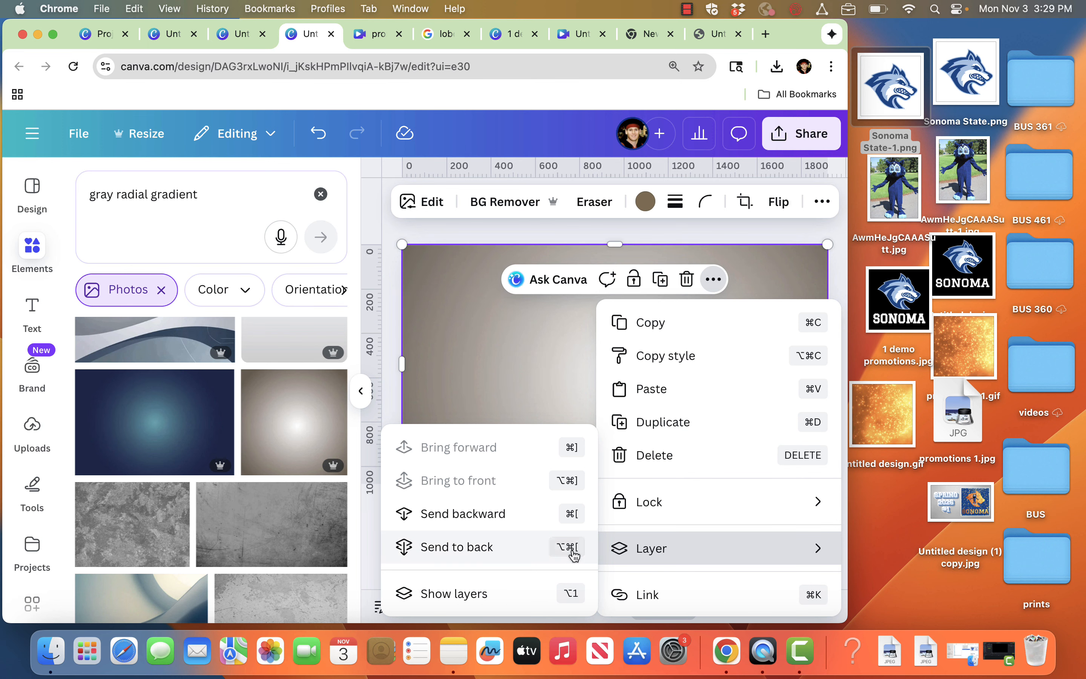
left_click(551, 556)
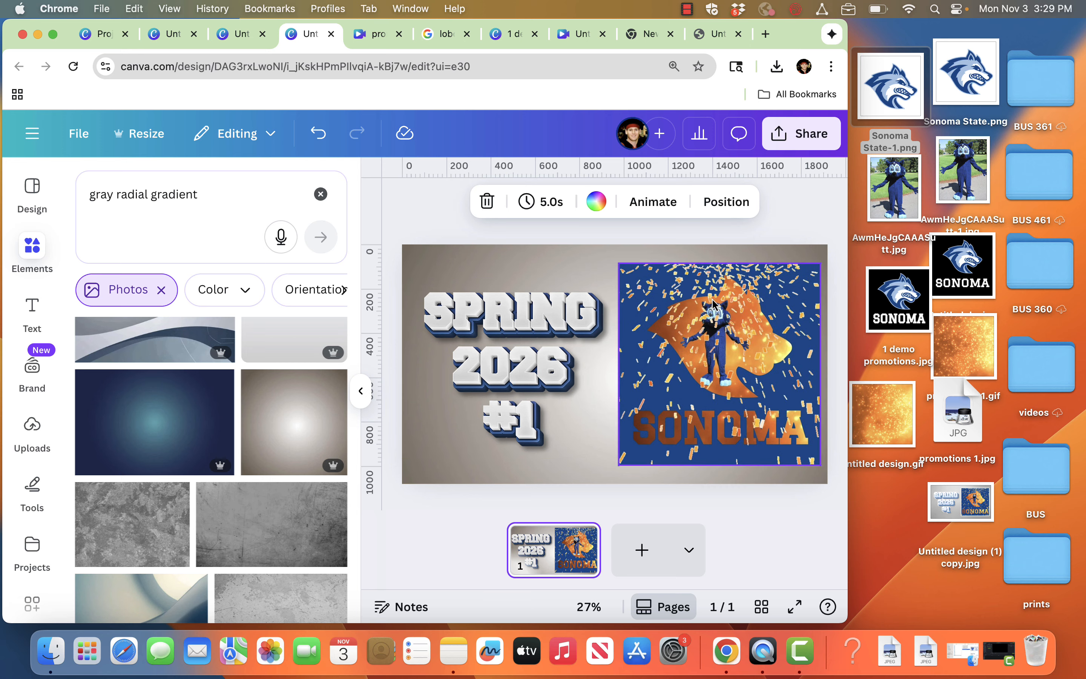
Set the SPRING 2026 #1 text image's vibrance to 100
left_click(537, 323)
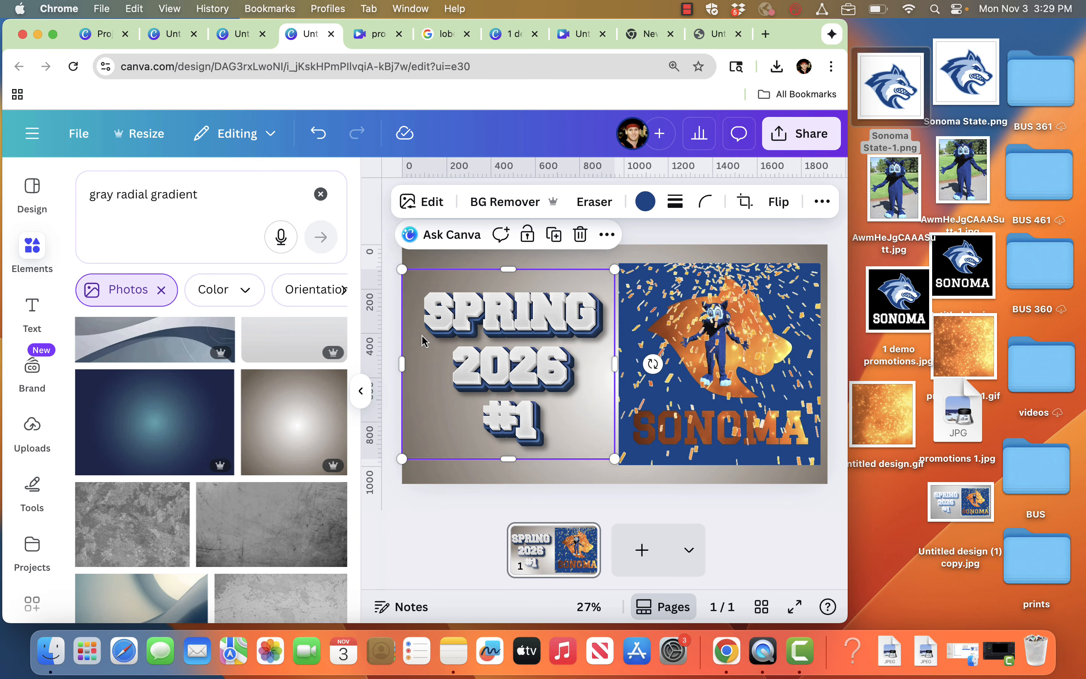
left_click(360, 398)
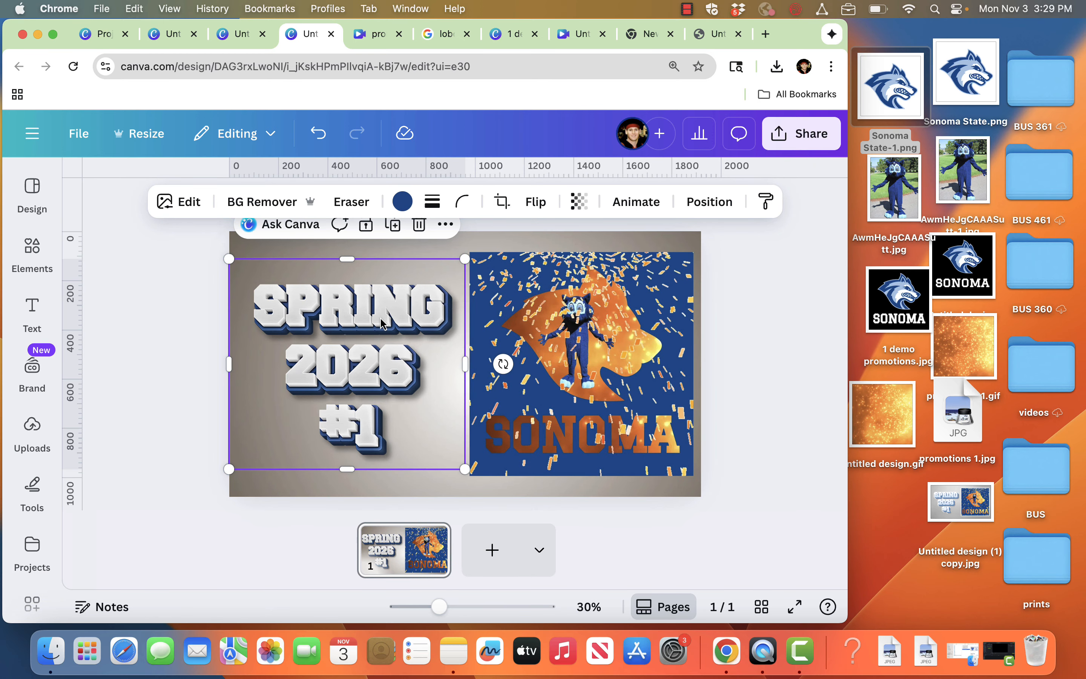
left_click(179, 201)
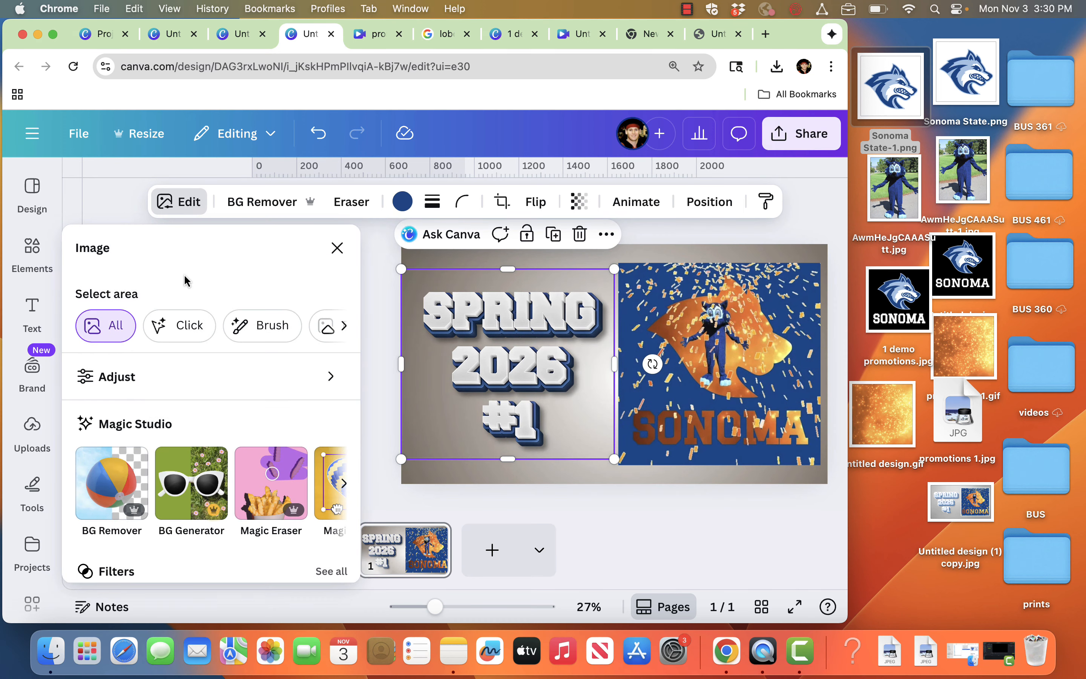
scroll(173, 421, "down", 3)
scroll(170, 417, "up", 5)
left_click(138, 380)
scroll(157, 476, "down", 3)
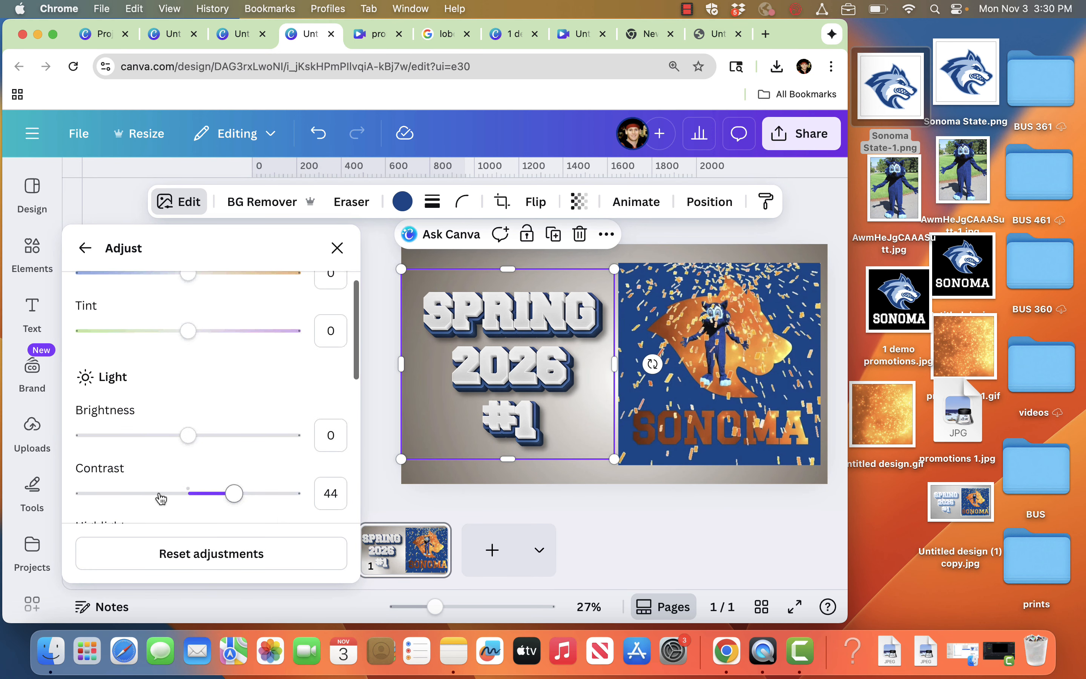
scroll(161, 498, "down", 2)
scroll(171, 485, "down", 5)
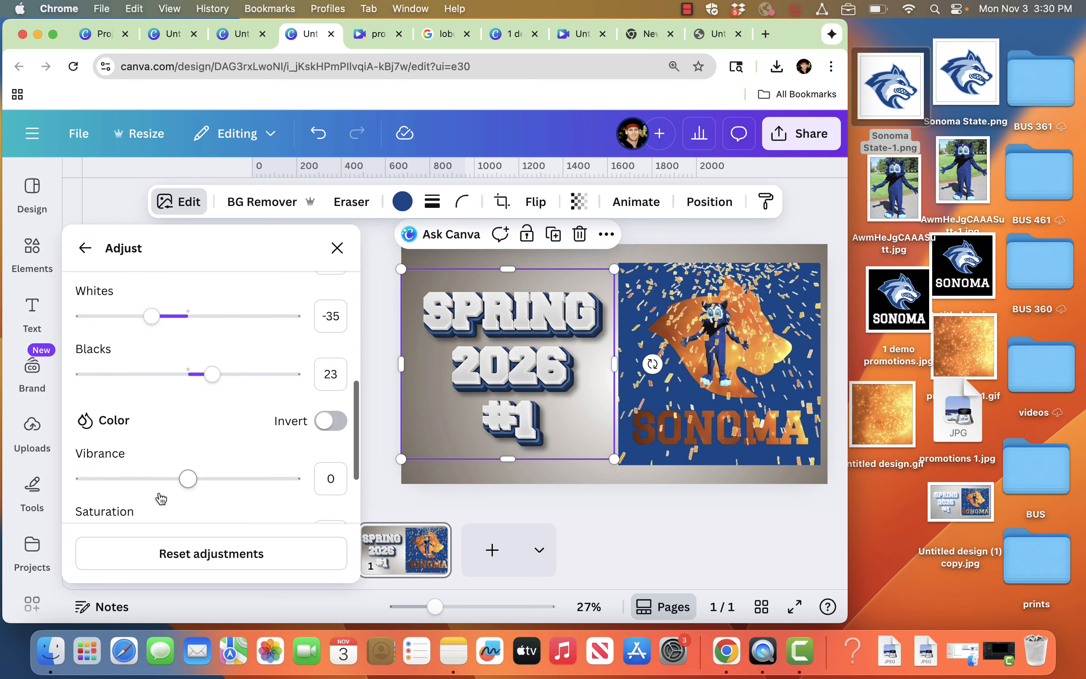
left_click_drag(187, 470, 259, 470)
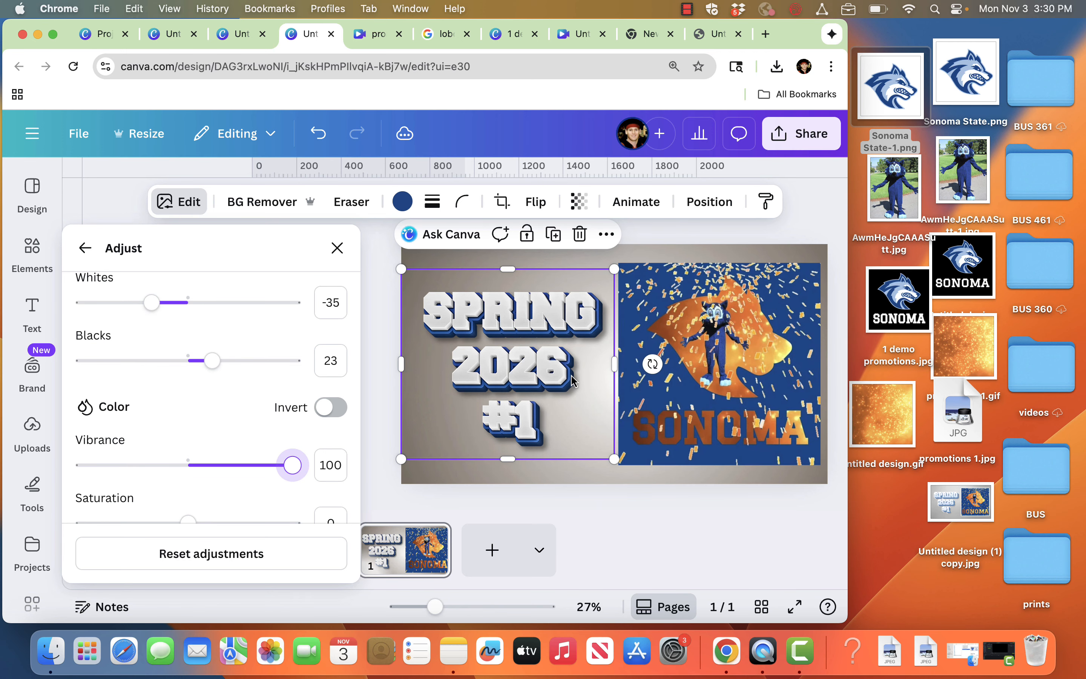
left_click(381, 308)
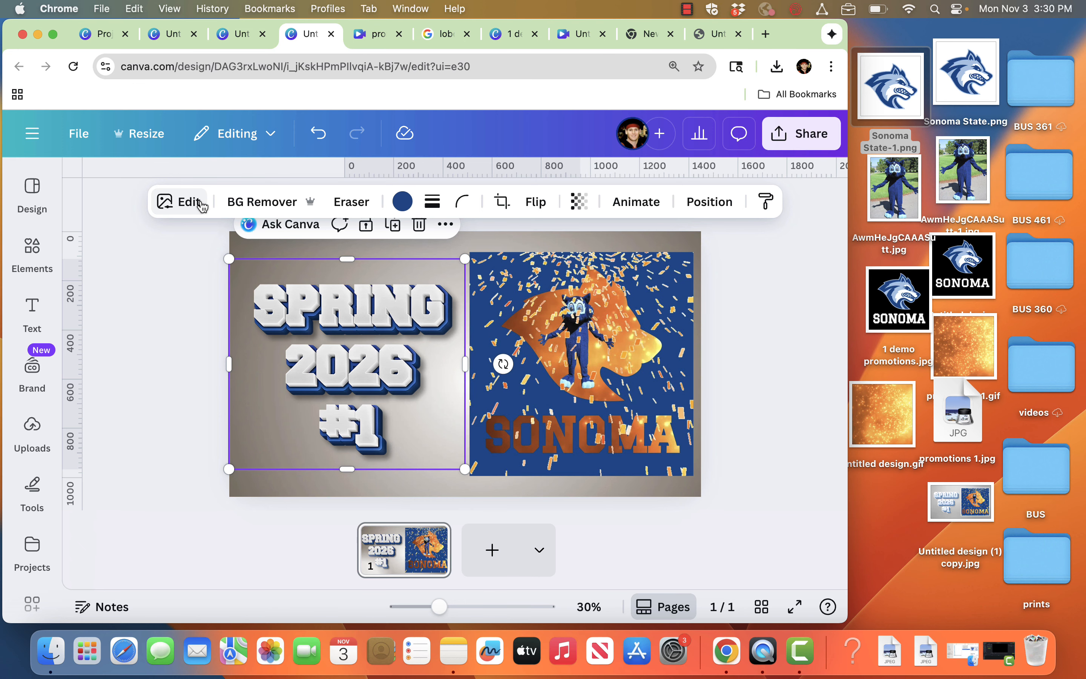
Apply the Outline shadow effect to the SPRING 2026 #1 text image with size 40 and white color #FFFFFF
left_click(201, 204)
scroll(195, 414, "down", 3)
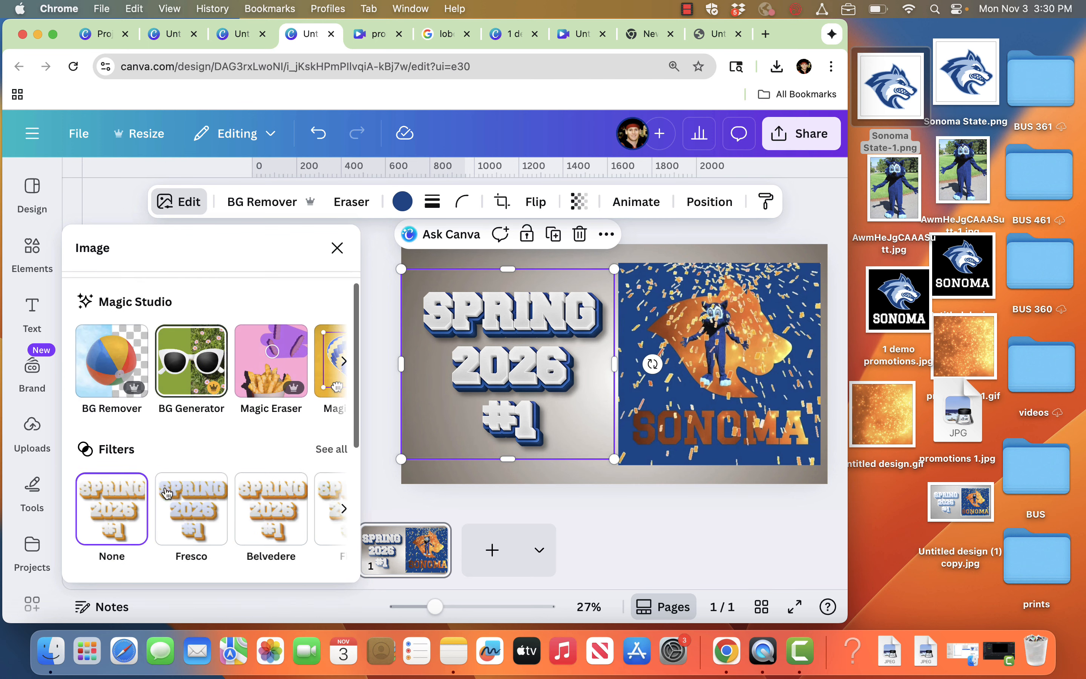
scroll(162, 479, "down", 3)
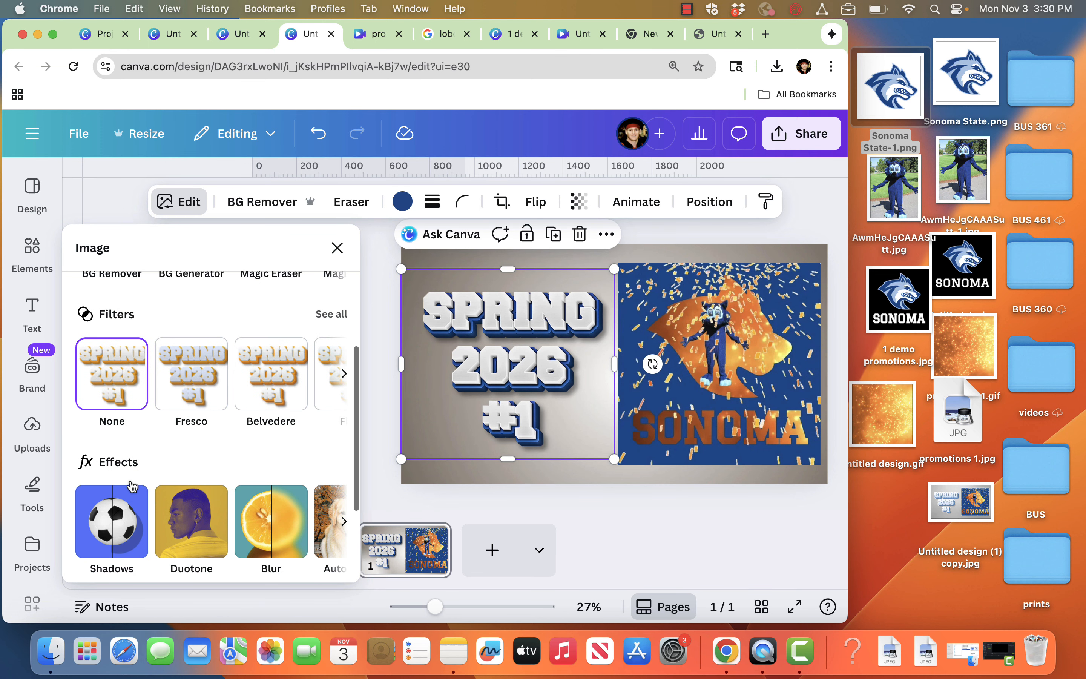
left_click(120, 526)
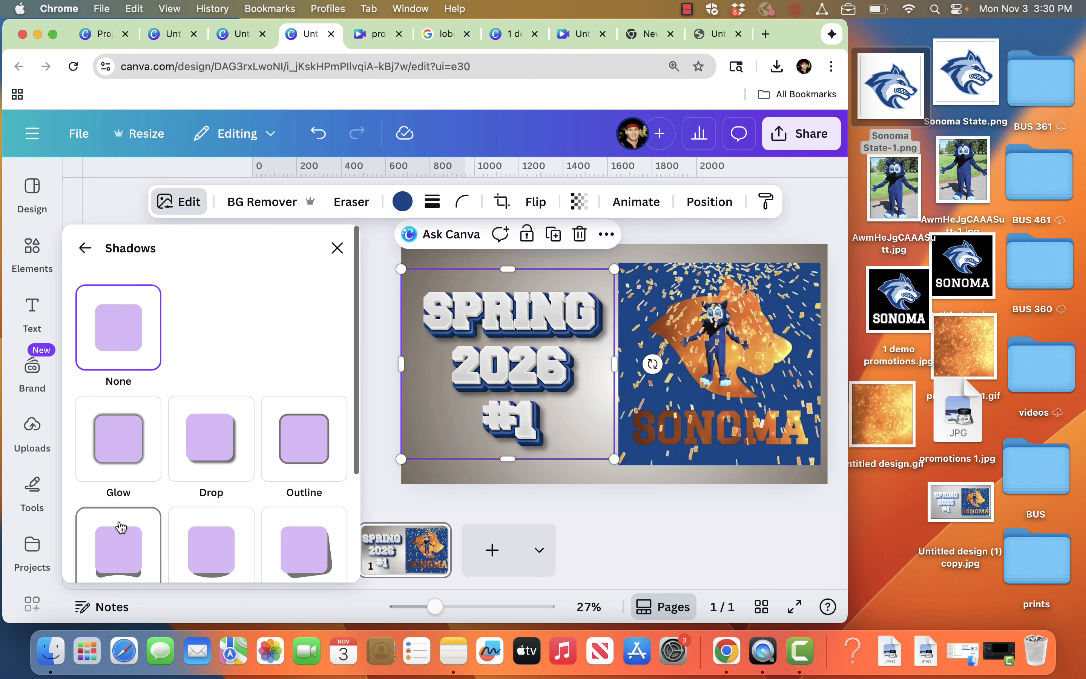
left_click(302, 443)
scroll(300, 494, "down", 5)
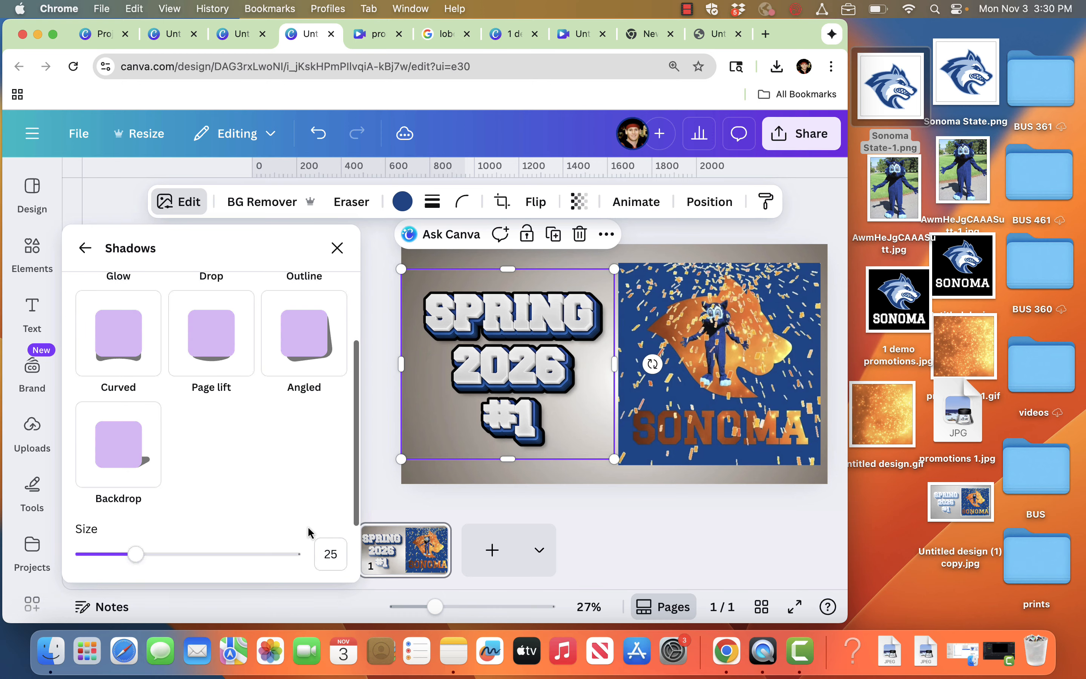
left_click(338, 485)
type("40")
left_click(334, 525)
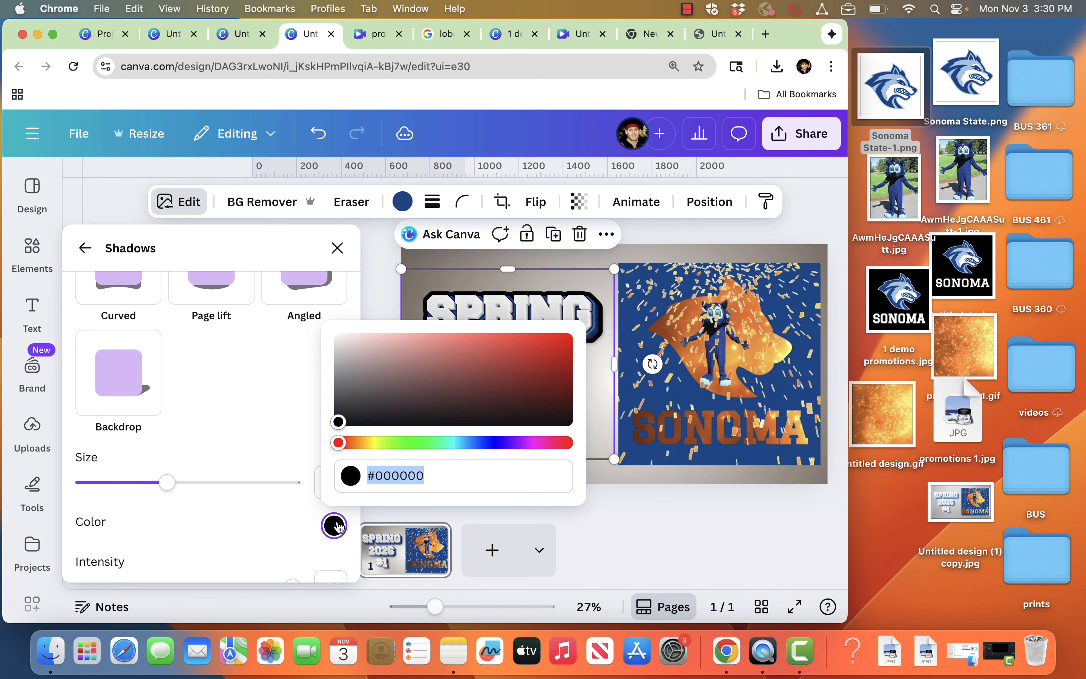
left_click_drag(349, 390, 314, 324)
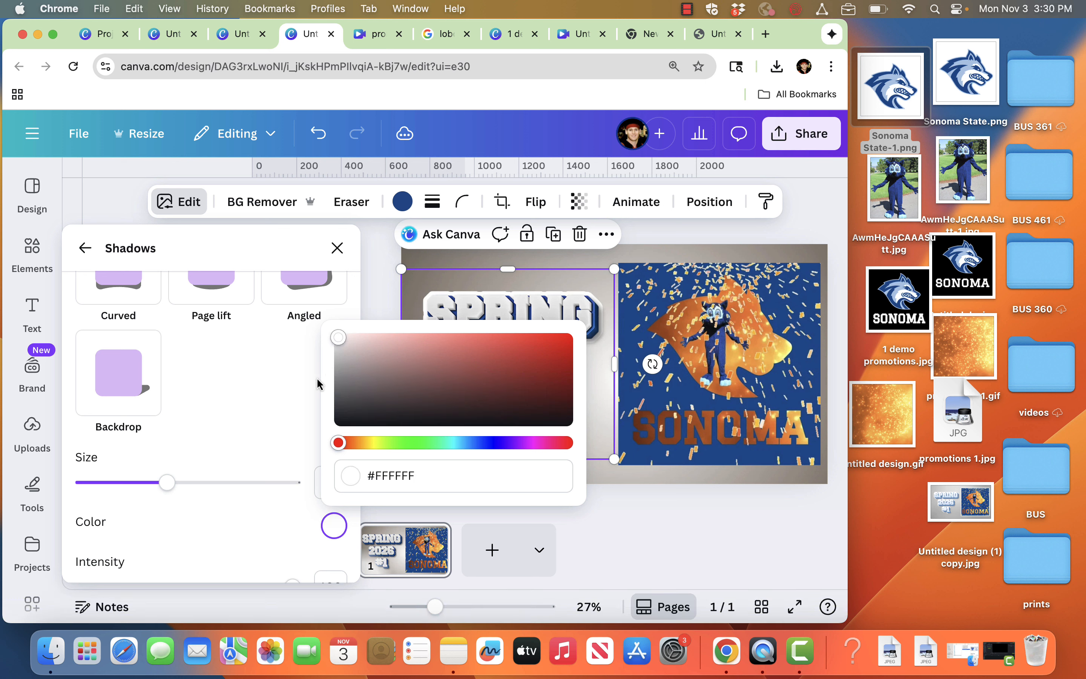
left_click(293, 385)
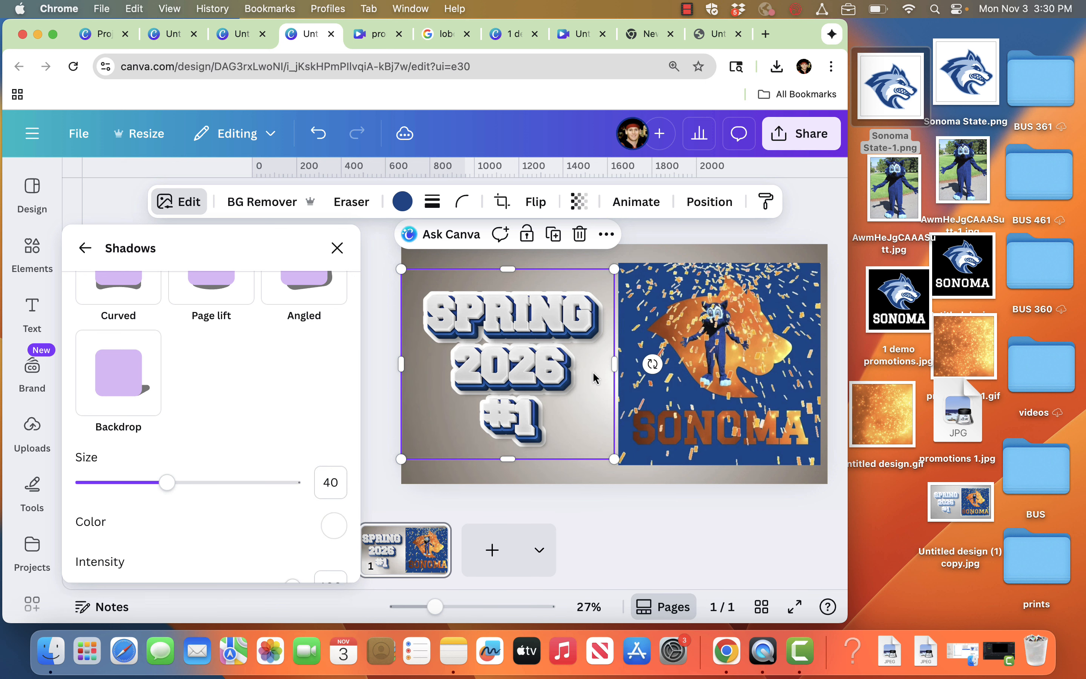
Give the SONOMA image an Outline shadow effect with size 40 and white color #FFFFFF, and deselect it
left_click(742, 379)
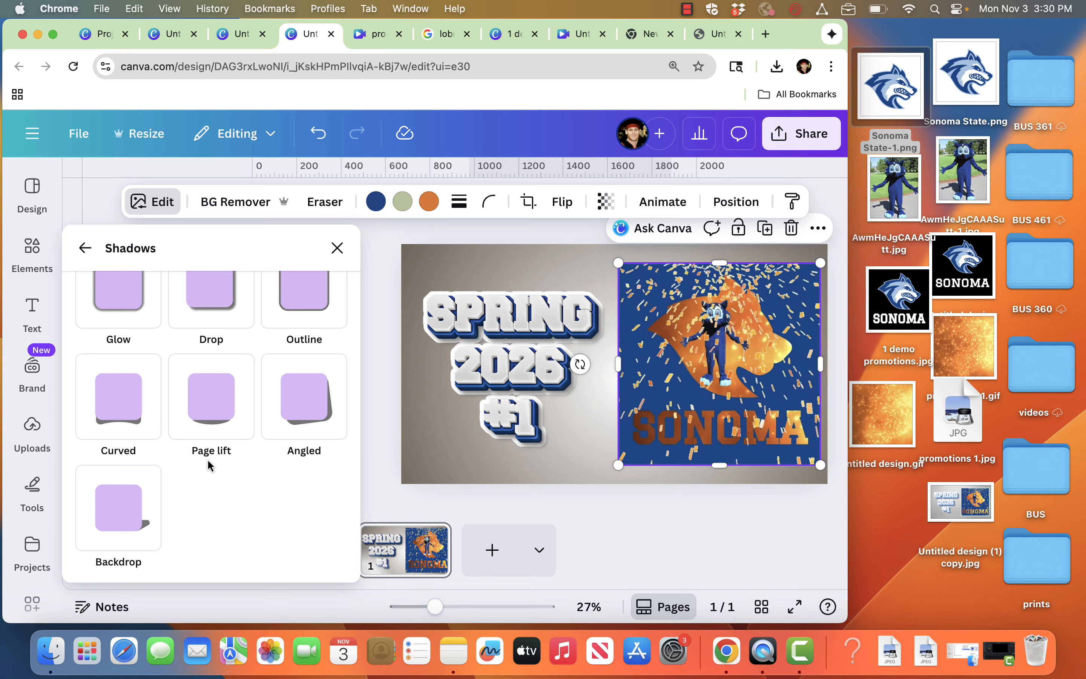
left_click(311, 314)
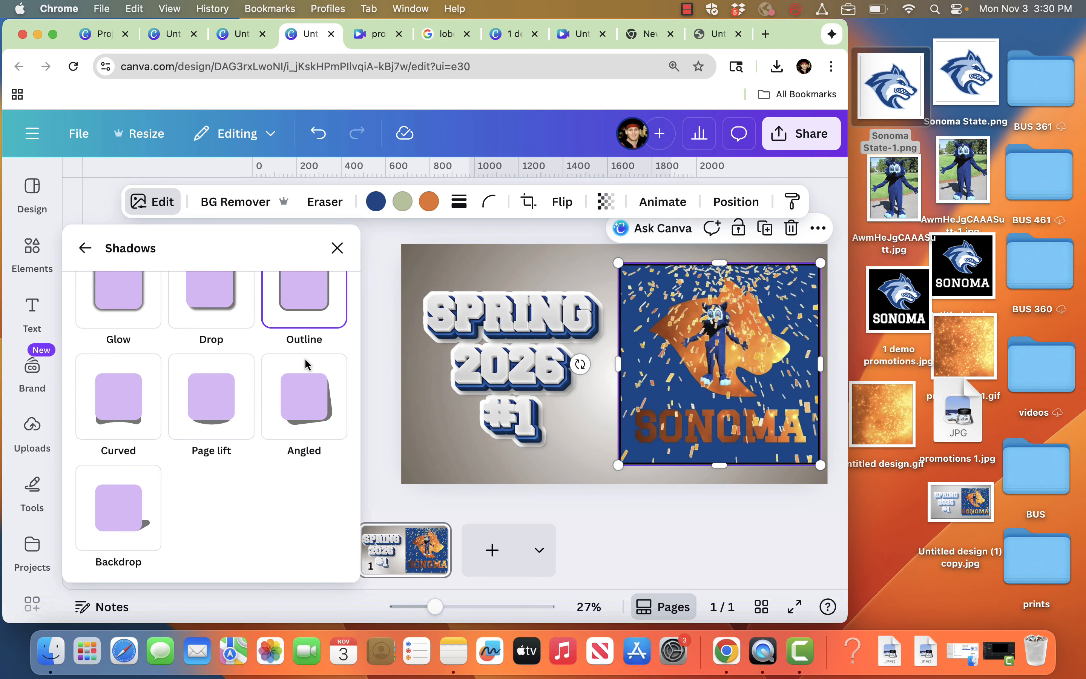
scroll(284, 495, "down", 3)
left_click(330, 451)
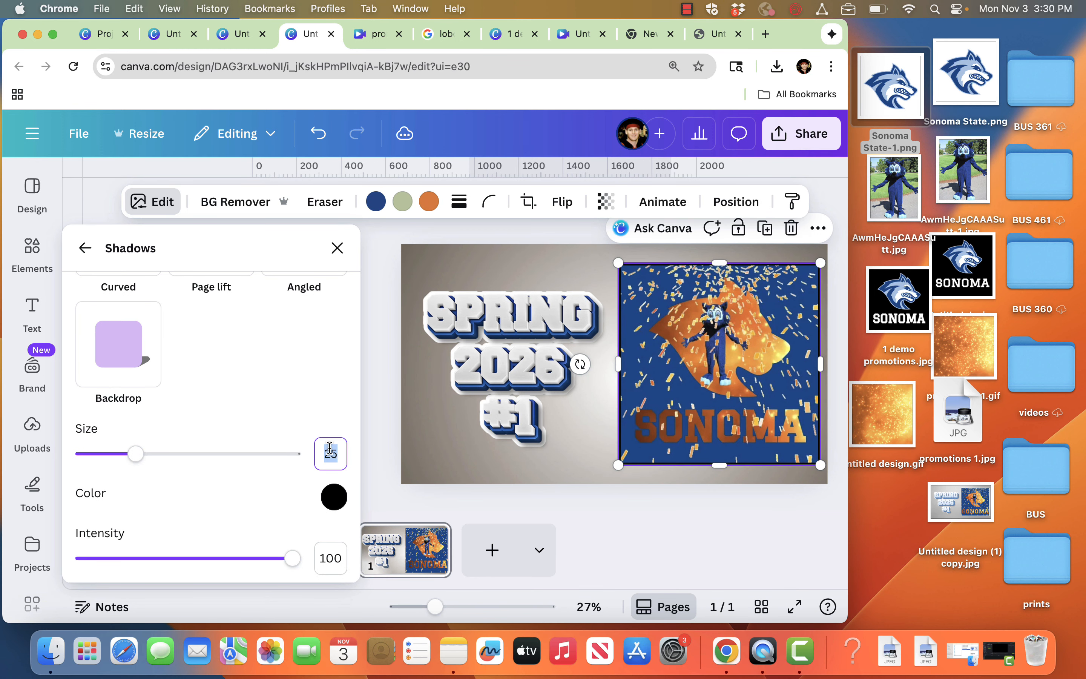
type("40")
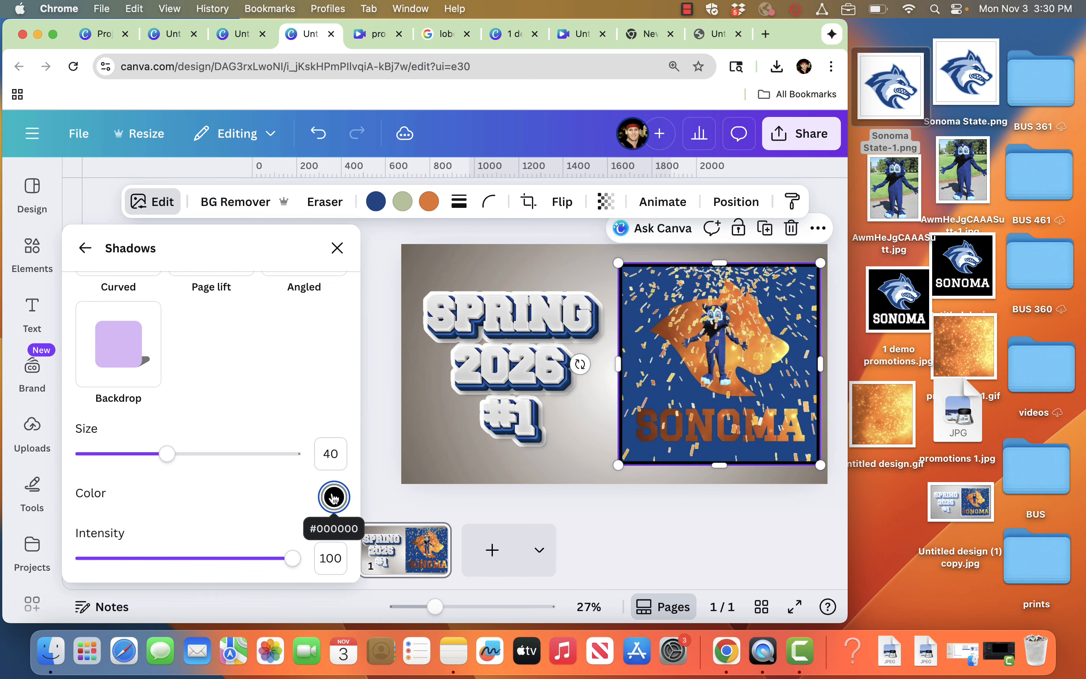
left_click(333, 497)
left_click(339, 309)
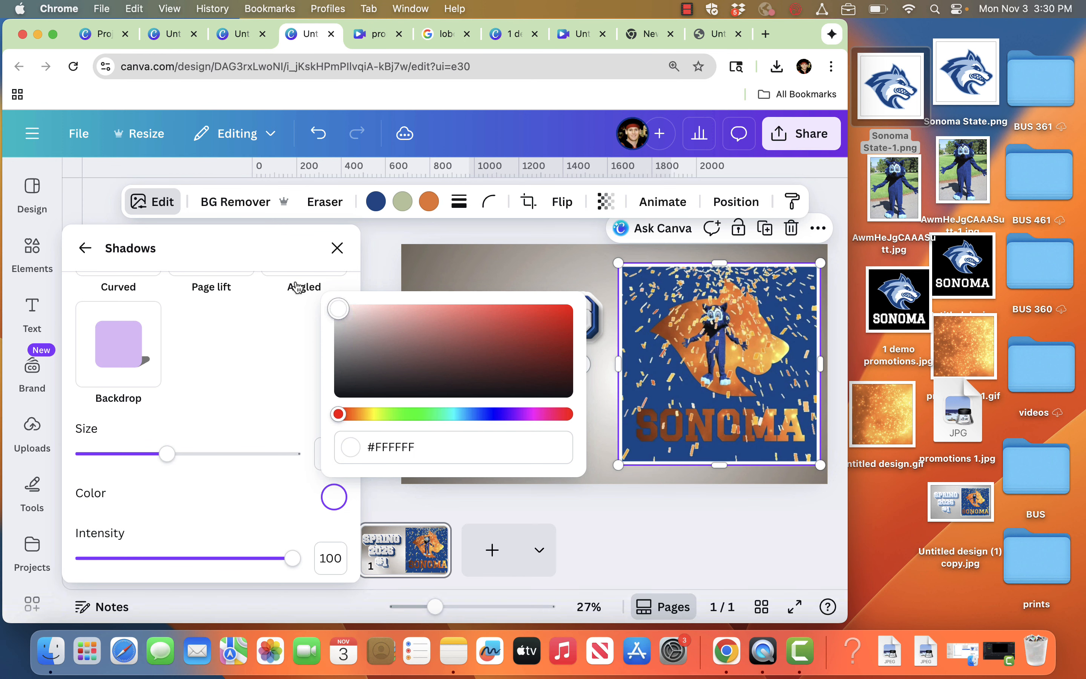
left_click(505, 237)
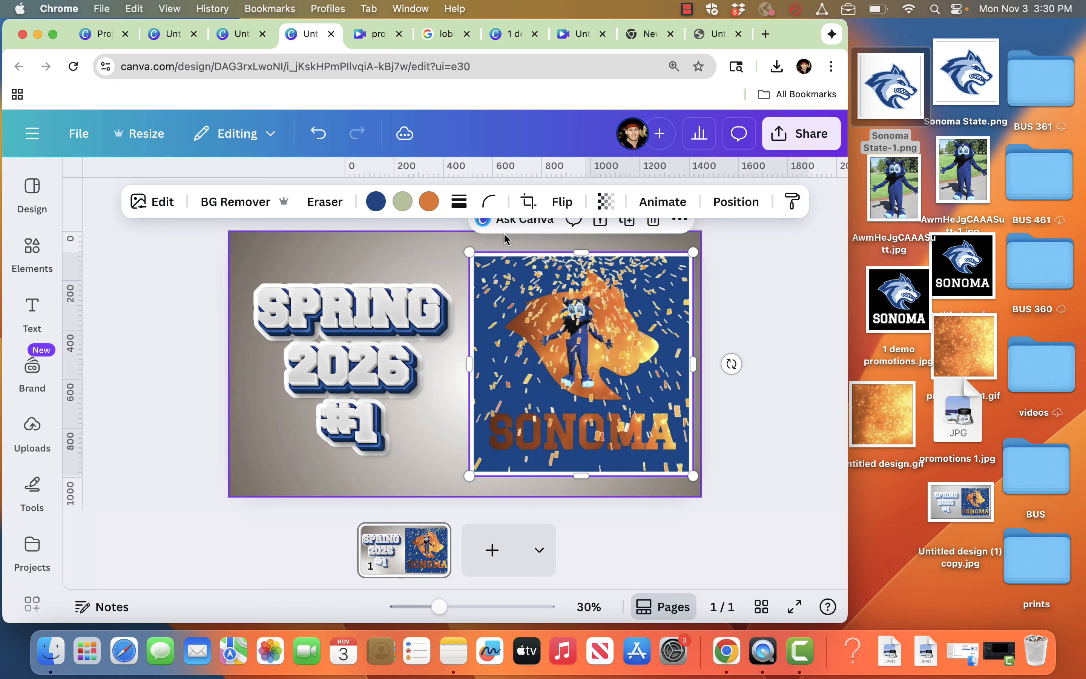
left_click(803, 360)
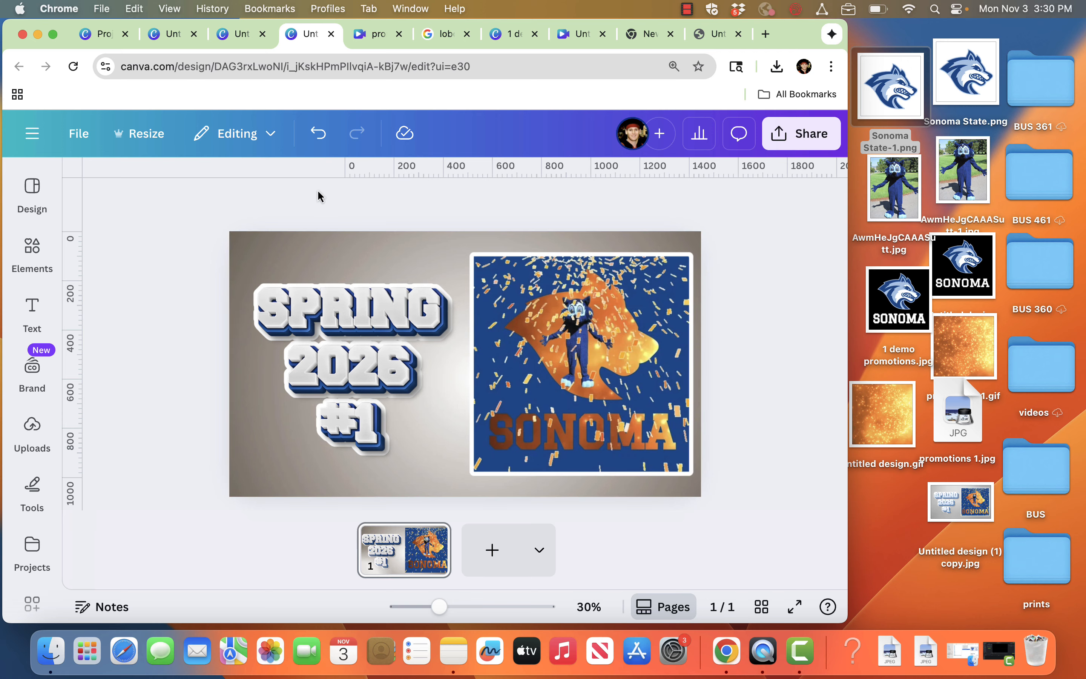
Present the finished SPRING 2026 #1 design in full screen
left_click(547, 568)
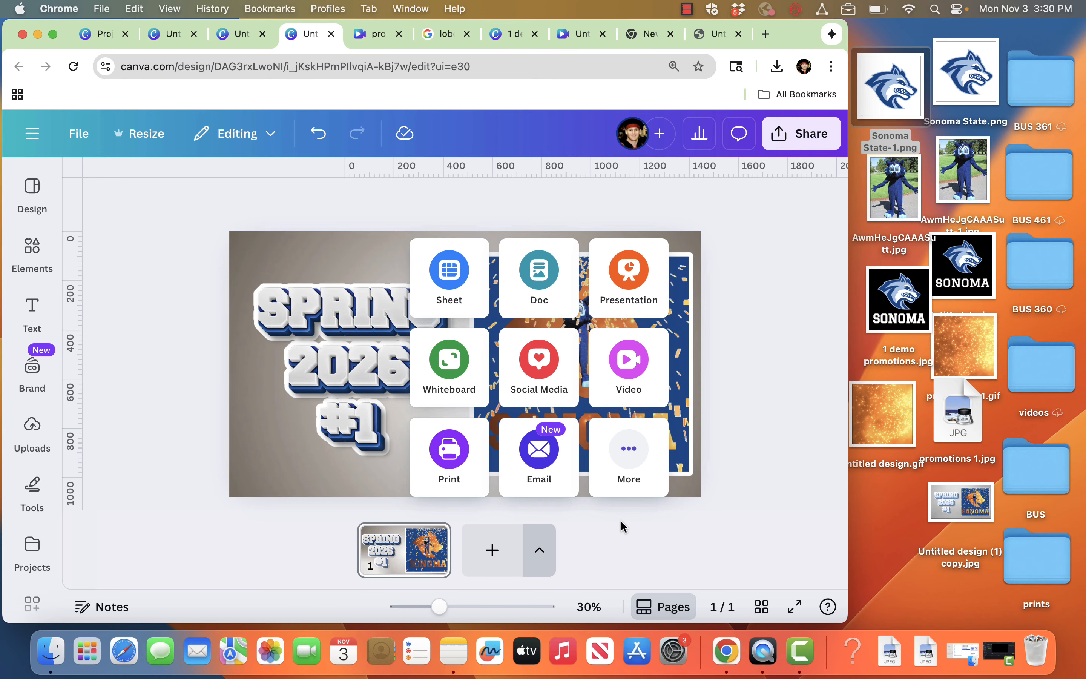
left_click(756, 483)
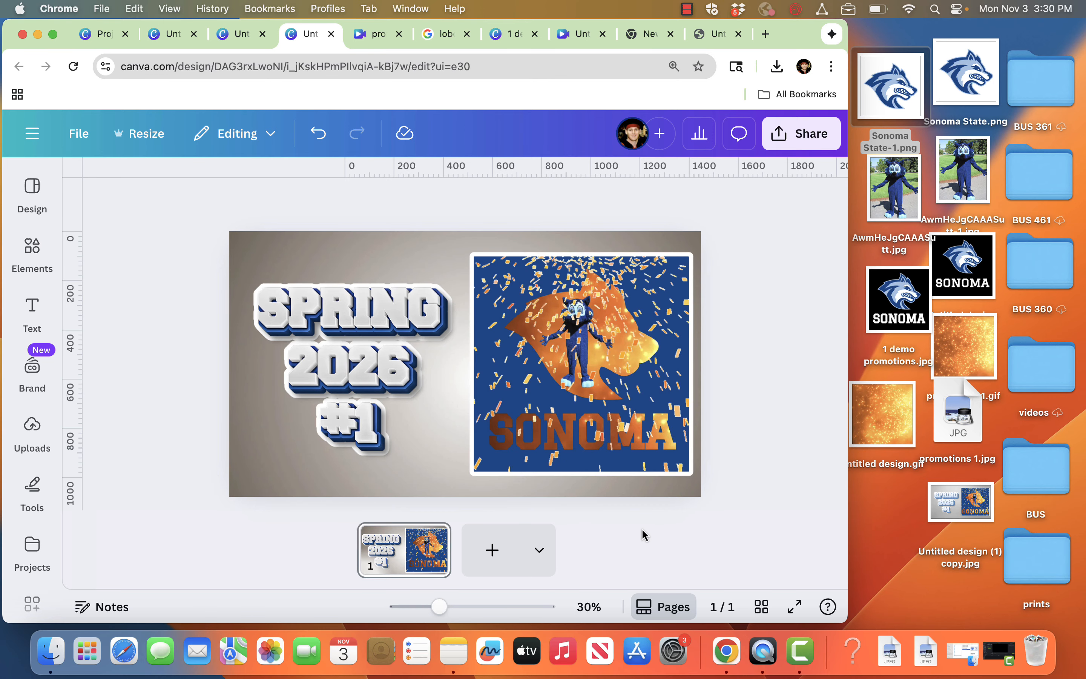
left_click(795, 607)
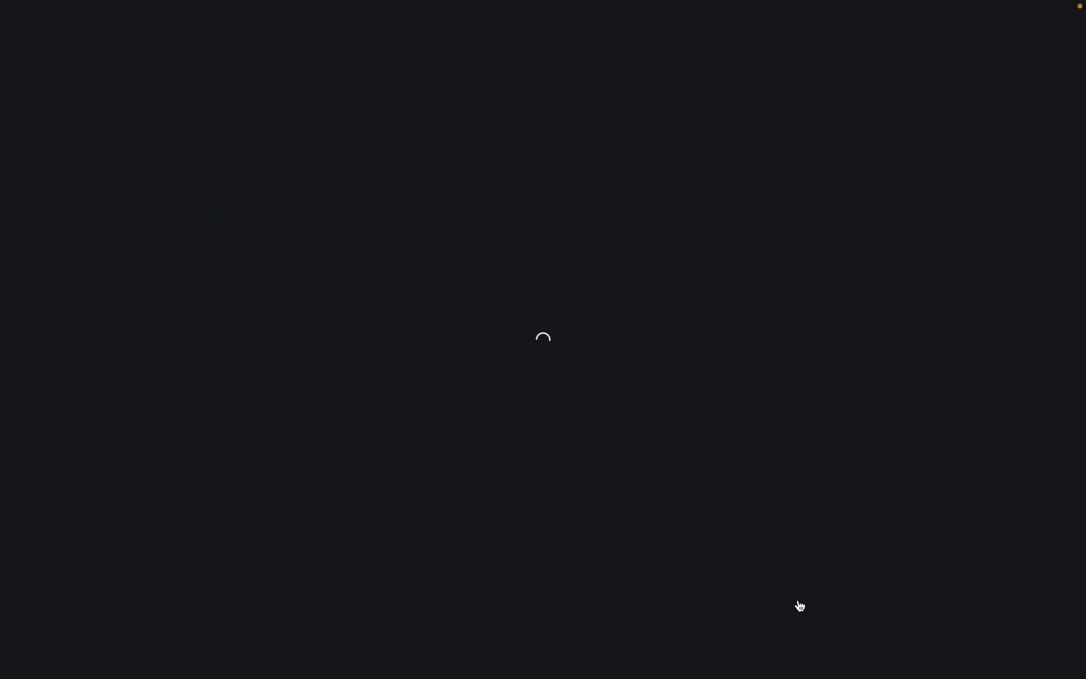